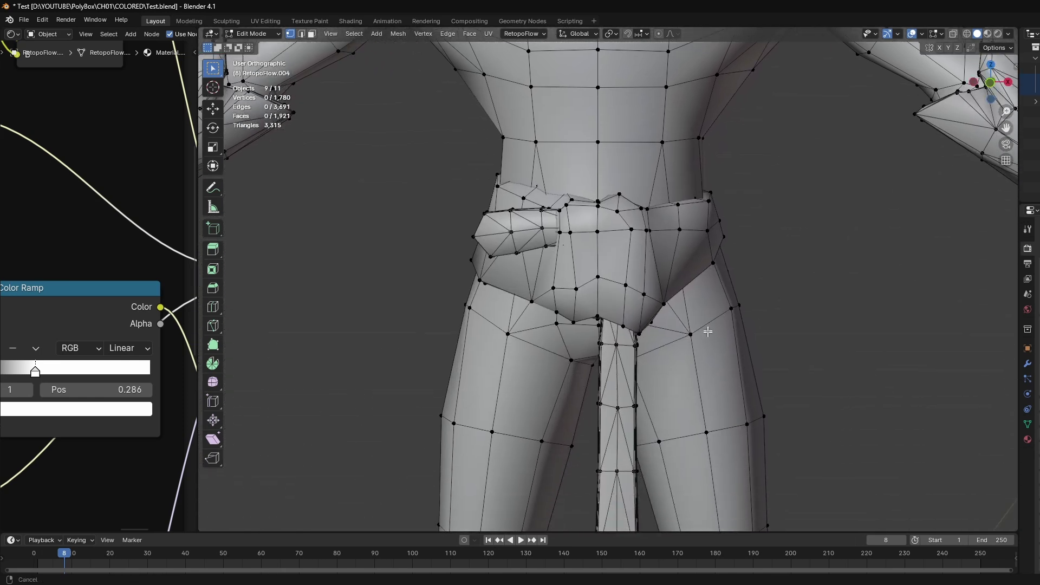
- Zoom in with textures shown and orbit the mesh around the belt, legs and boots
scroll(706, 178, "up", 2)
middle_click_drag(704, 179, 687, 242, "shift")
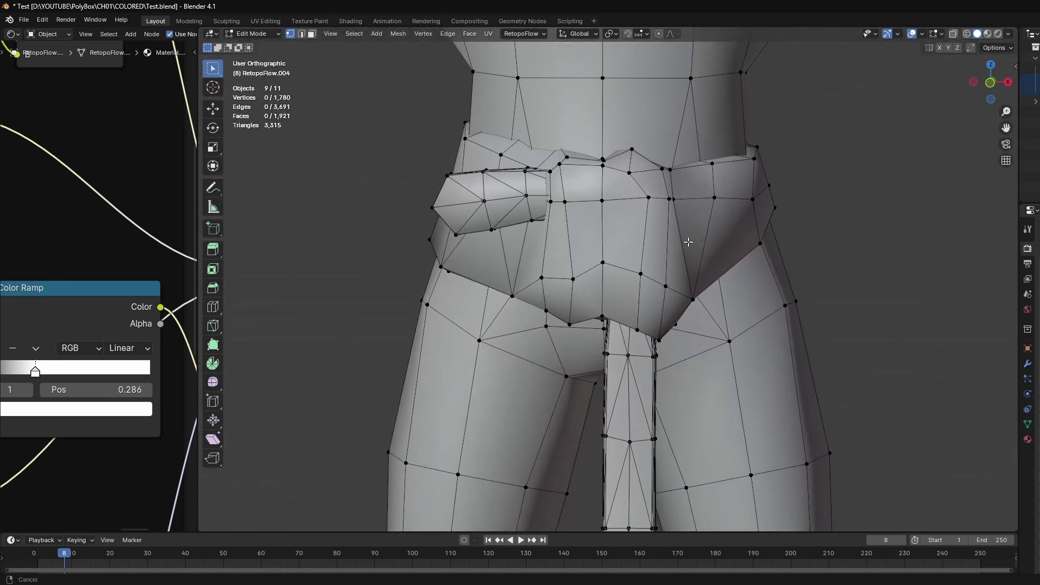
left_click(998, 34)
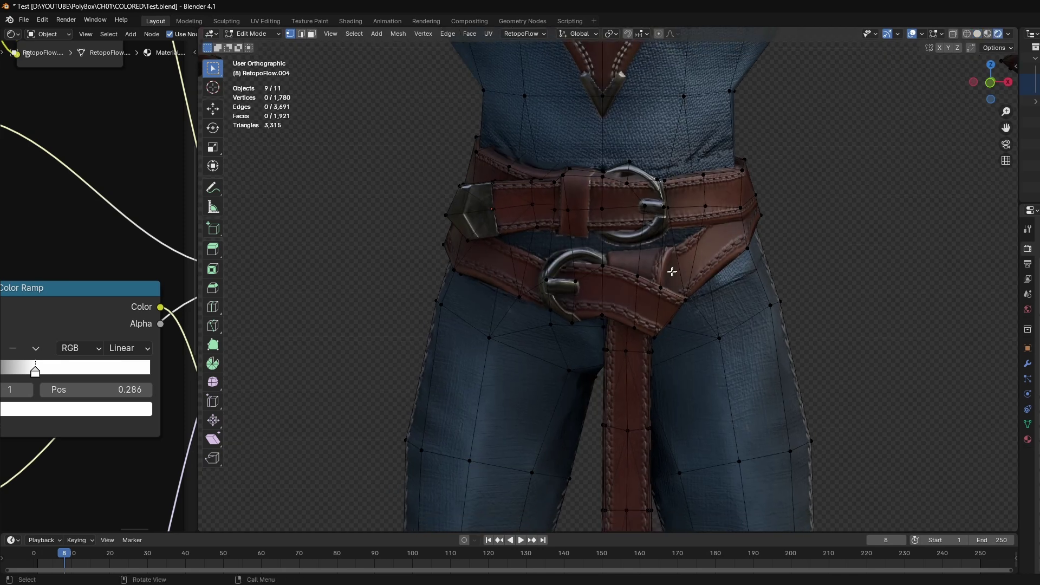
middle_click_drag(672, 271, 620, 270)
middle_click_drag(618, 305, 612, 255, "shift")
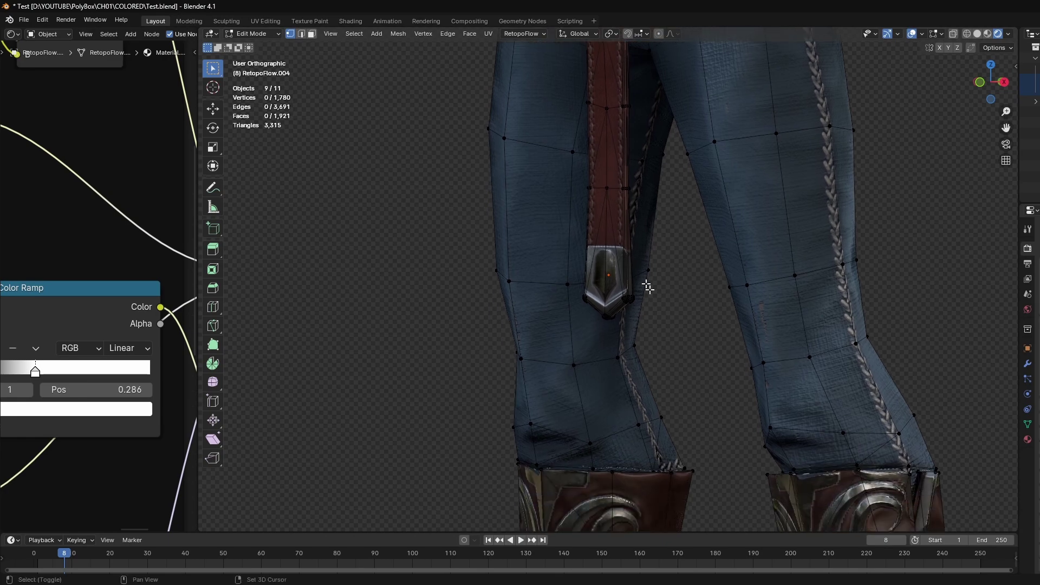
mouse_move(611, 256)
middle_mouse_down("shift")
mouse_move(670, 188)
mouse_move(719, 214)
mouse_move(729, 276)
mouse_move(706, 296)
mouse_move(730, 257)
mouse_move(730, 207)
middle_mouse_up("shift")
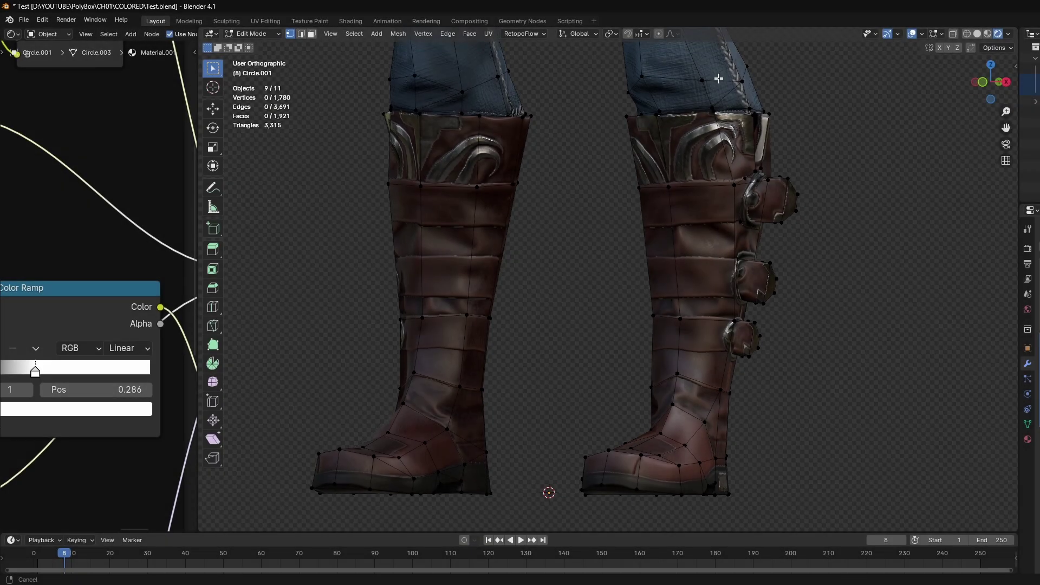
mouse_move(727, 200)
middle_mouse_down()
mouse_move(666, 199)
mouse_move(654, 150)
middle_mouse_up()
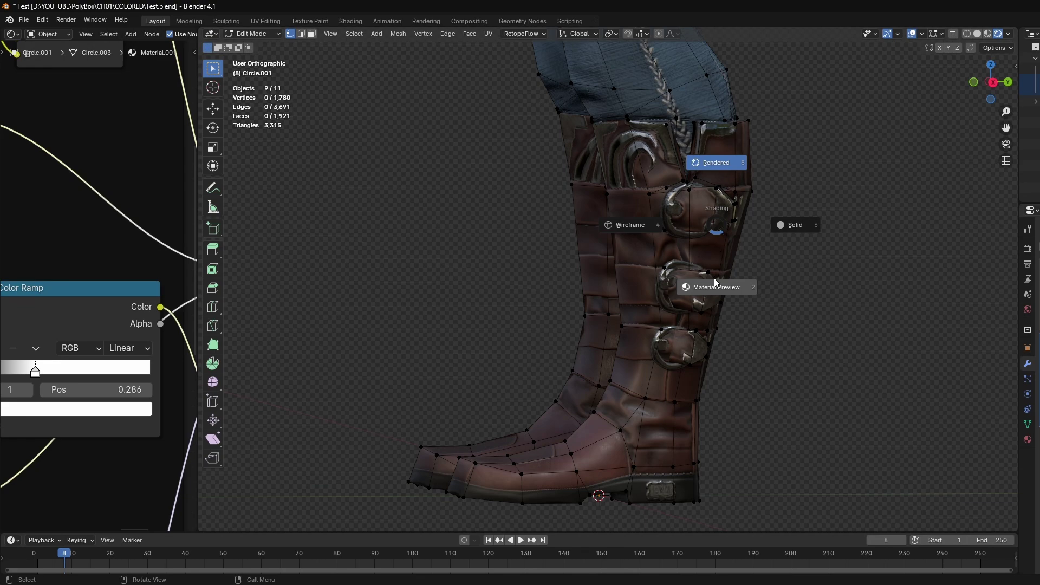
- Switch to the plain untextured mesh and zoom into a three-quarter view of the torso
left_click(795, 228)
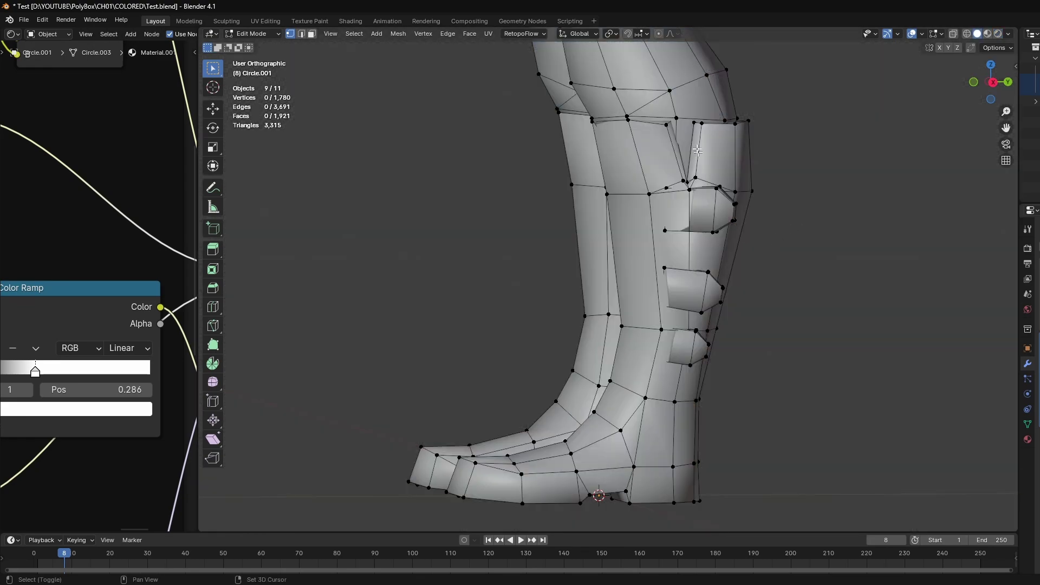
scroll(685, 135, "up", 4, "shift")
scroll(684, 162, "up", 2, "shift")
scroll(680, 232, "up", 3, "shift")
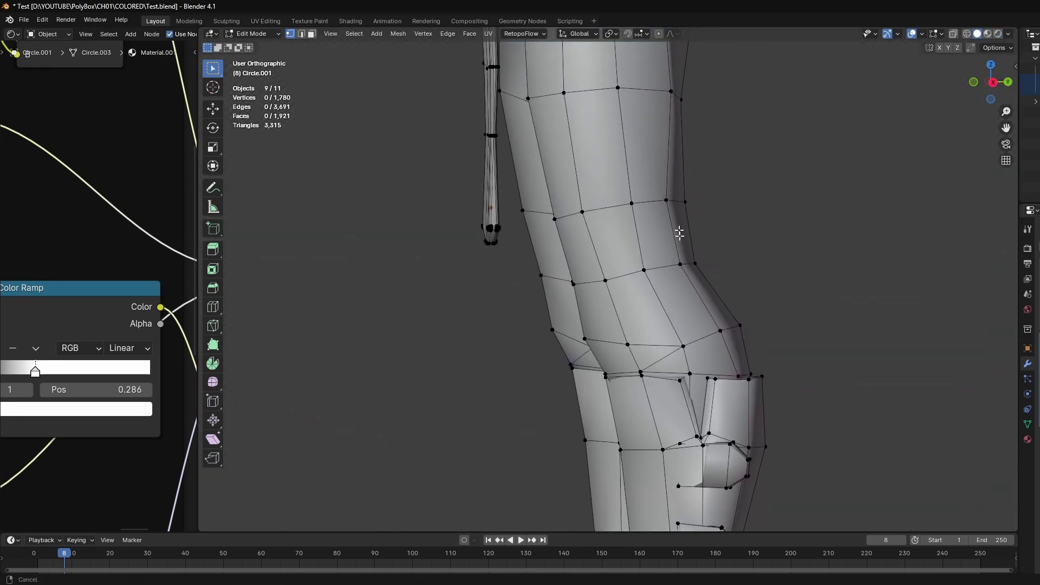
scroll(683, 186, "up", 2, "shift")
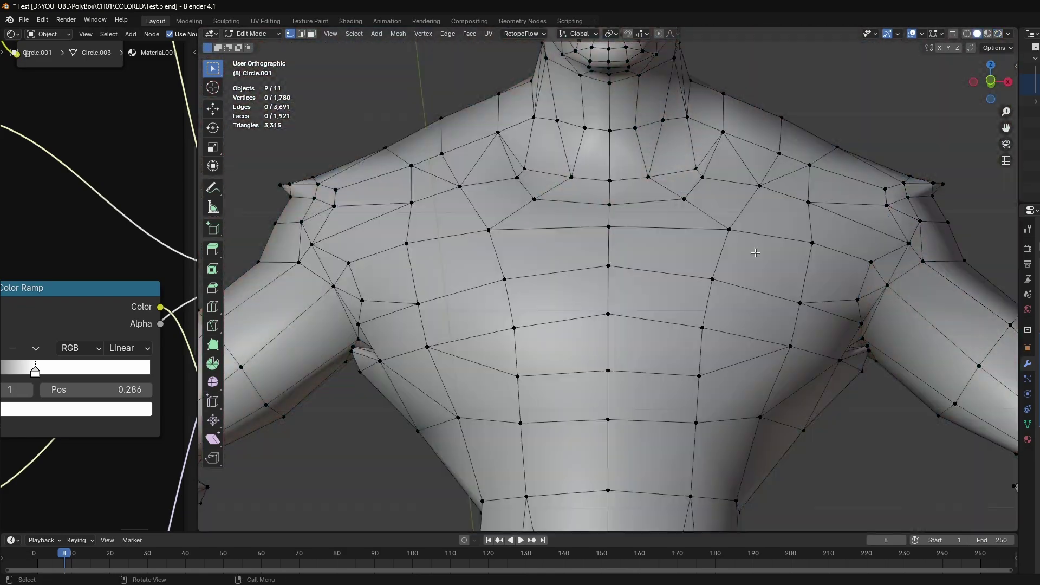
mouse_move(709, 319)
middle_mouse_down()
mouse_move(719, 304)
mouse_move(697, 288)
middle_mouse_up()
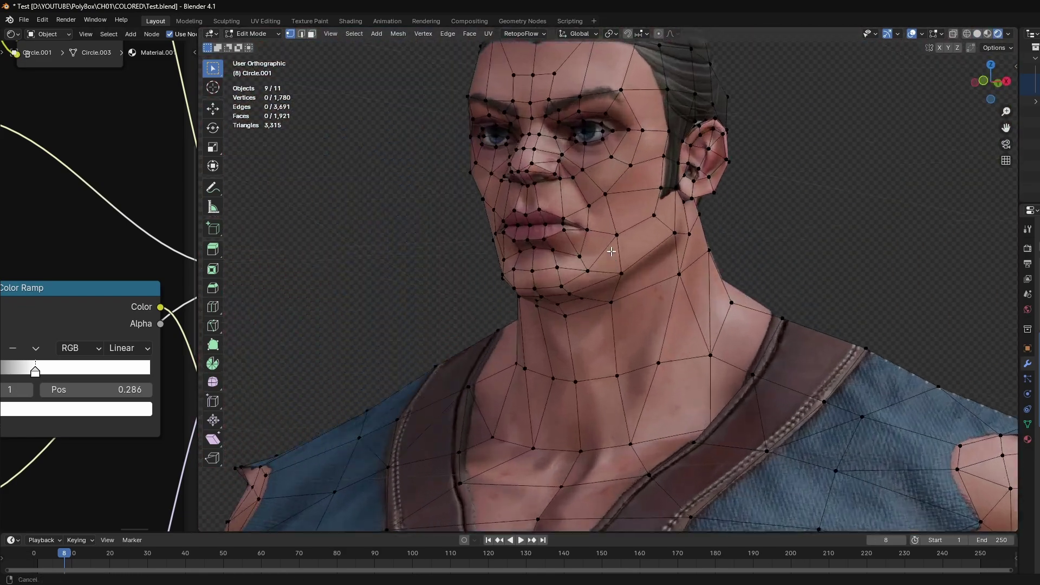
- Compare Solid and Material Preview shading on the head, then frame the character in Object Mode
key("z")
left_click(774, 289)
middle_click_drag(774, 288, 630, 201)
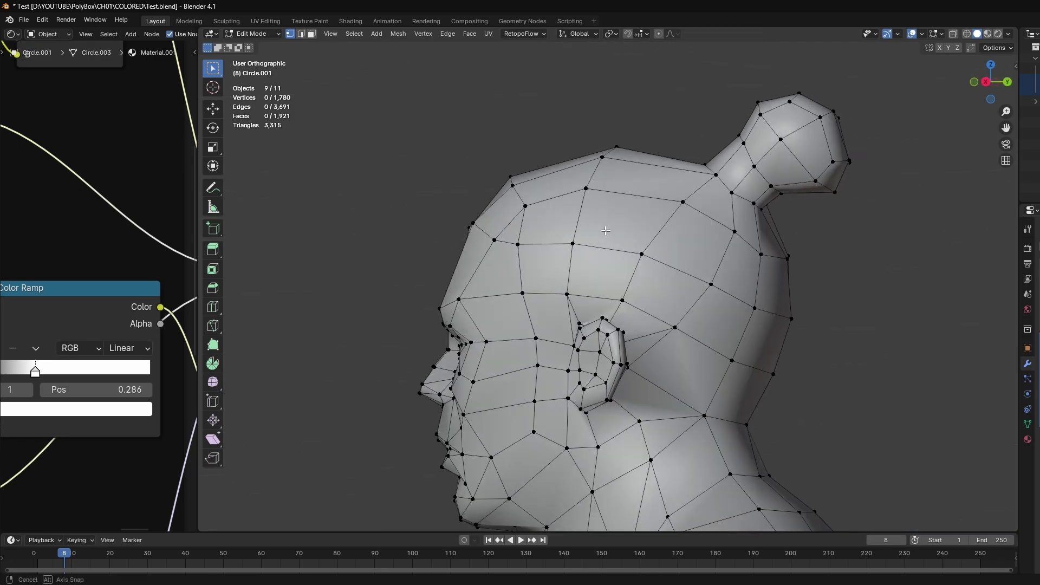
key("z")
left_click(629, 211)
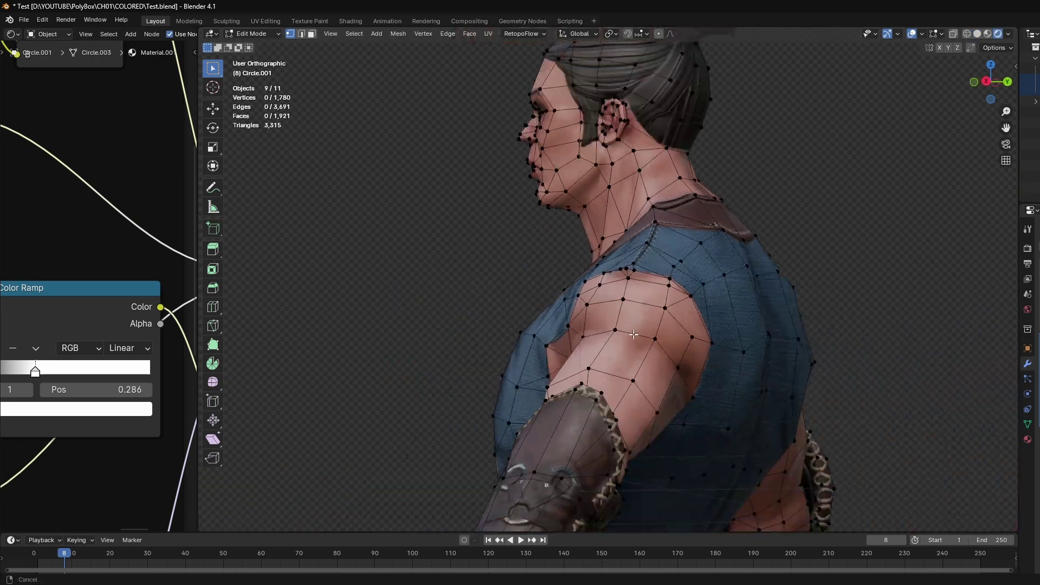
key("Tab")
mouse_move(677, 162)
middle_mouse_down()
mouse_move(699, 154)
mouse_move(687, 166)
middle_mouse_up()
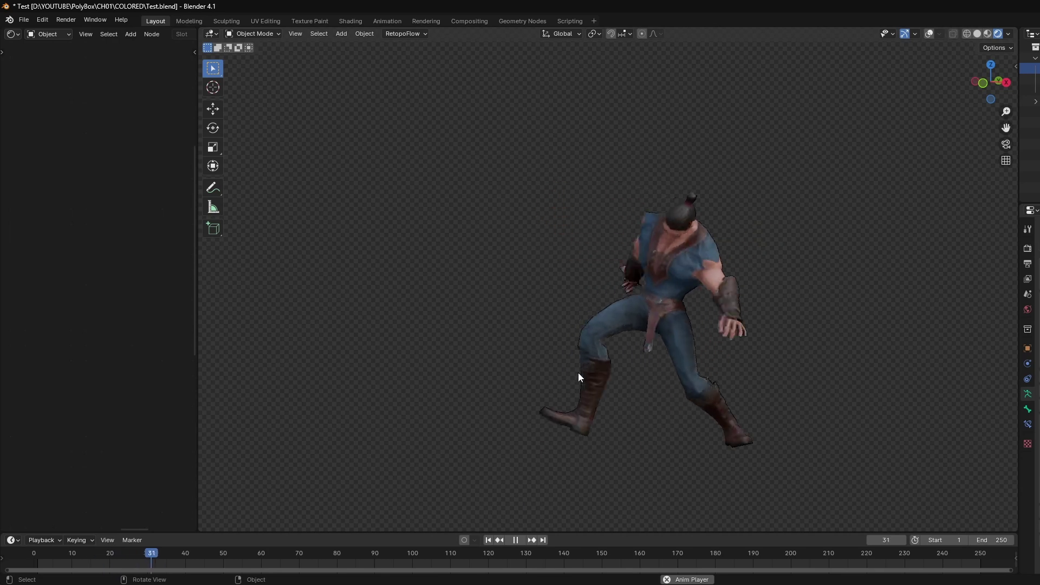
- Orbit and zoom around the animating character to inspect the moving legs
middle_click_drag(583, 401, 572, 405)
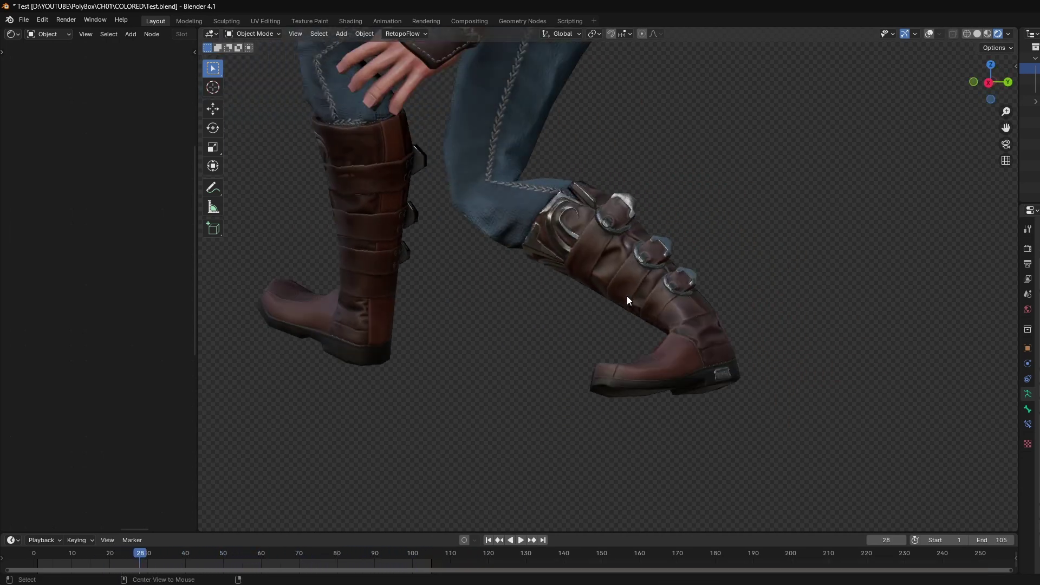
scroll(626, 296, "down", 2, "alt")
scroll(626, 295, "down", 5, "alt")
scroll(626, 296, "up", 5, "alt")
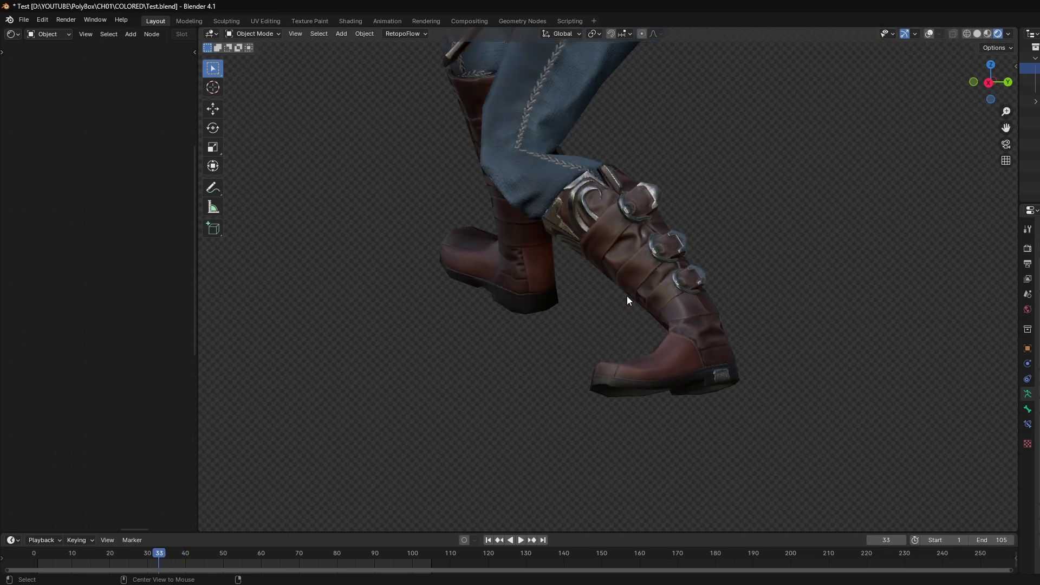
scroll(626, 296, "up", 3, "alt")
scroll(626, 295, "up", 2, "alt")
scroll(626, 296, "up", 2, "alt")
middle_click_drag(708, 235, 849, 260)
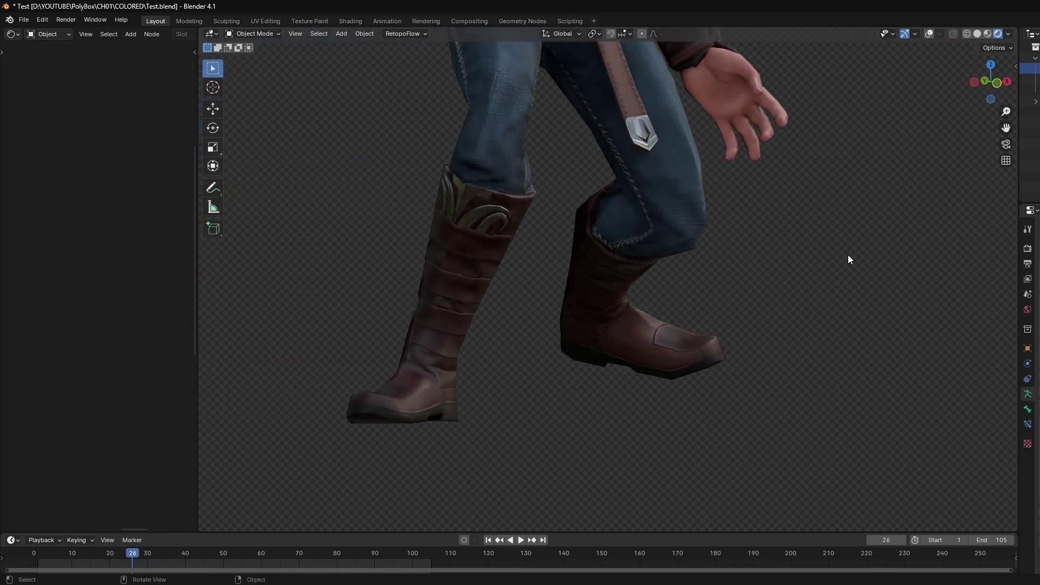
scroll(674, 268, "down", 2, "alt")
scroll(674, 268, "down", 4, "alt")
scroll(675, 268, "down", 5, "alt")
scroll(674, 268, "down", 4, "alt")
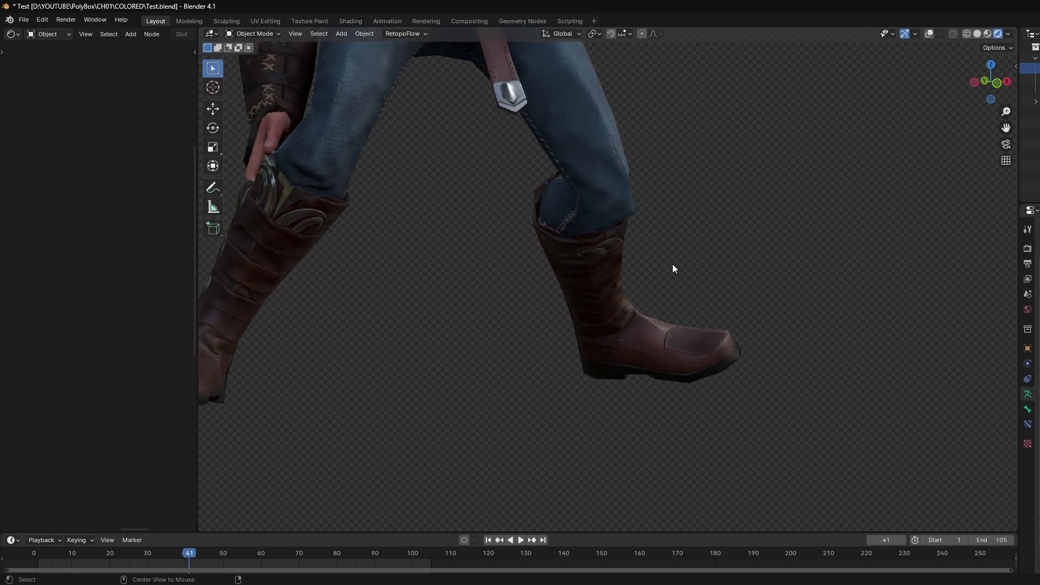
scroll(676, 267, "down", 4, "alt")
scroll(675, 262, "down", 5, "alt")
- Inspect the buckled boot from the side, then the animated head and chest
mouse_move(762, 267)
middle_mouse_down()
mouse_move(642, 269)
mouse_move(596, 284)
mouse_move(648, 259)
middle_mouse_up()
scroll(648, 259, "down", 4, "alt")
scroll(647, 259, "down", 2, "alt")
scroll(648, 259, "down", 3, "alt")
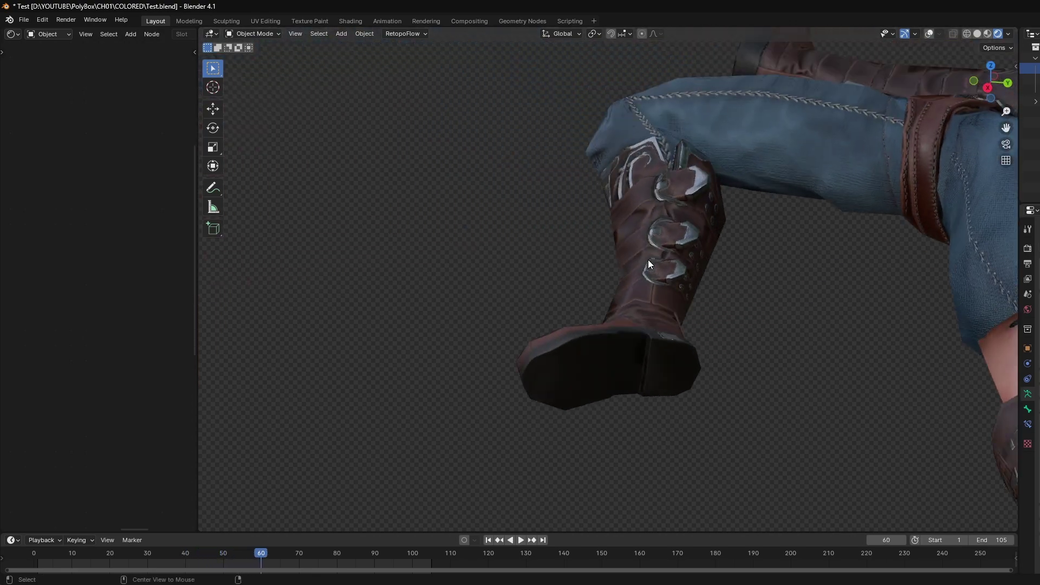
scroll(648, 258, "down", 3, "alt")
scroll(647, 259, "down", 3, "alt")
scroll(647, 259, "down", 2, "alt")
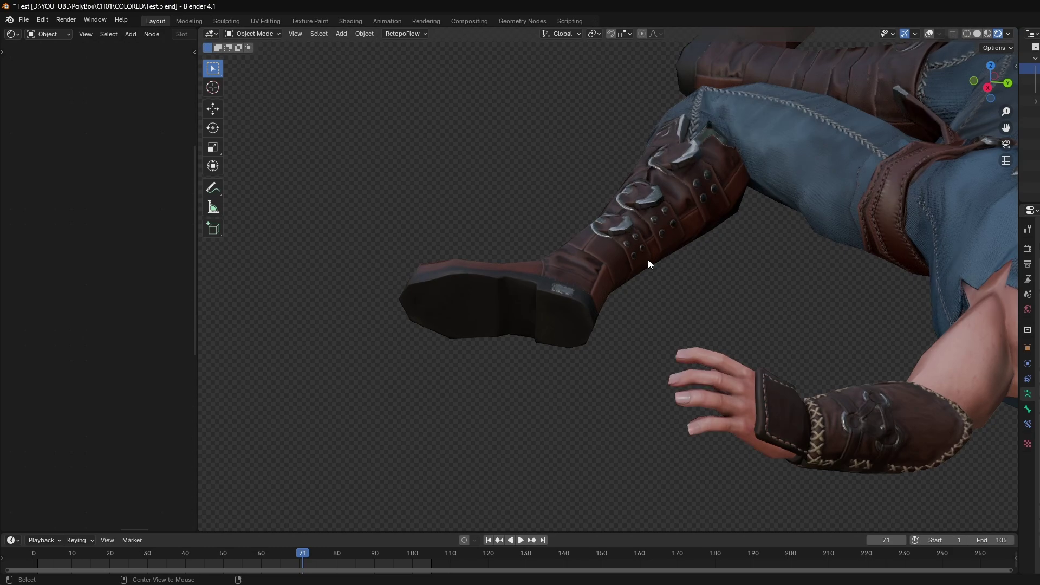
scroll(641, 239, "down", 1, "alt")
mouse_move(641, 240)
middle_mouse_down()
mouse_move(721, 285)
mouse_move(667, 420)
mouse_move(656, 358)
mouse_move(654, 399)
mouse_move(665, 174)
middle_mouse_up()
key("Down")
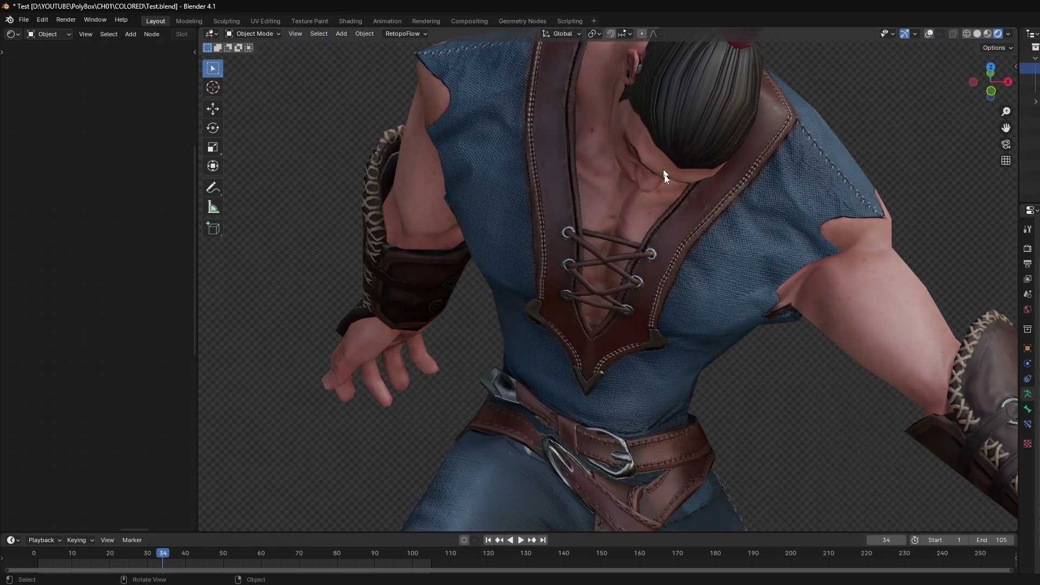
scroll(663, 239, "up", 2)
scroll(663, 239, "down", 2)
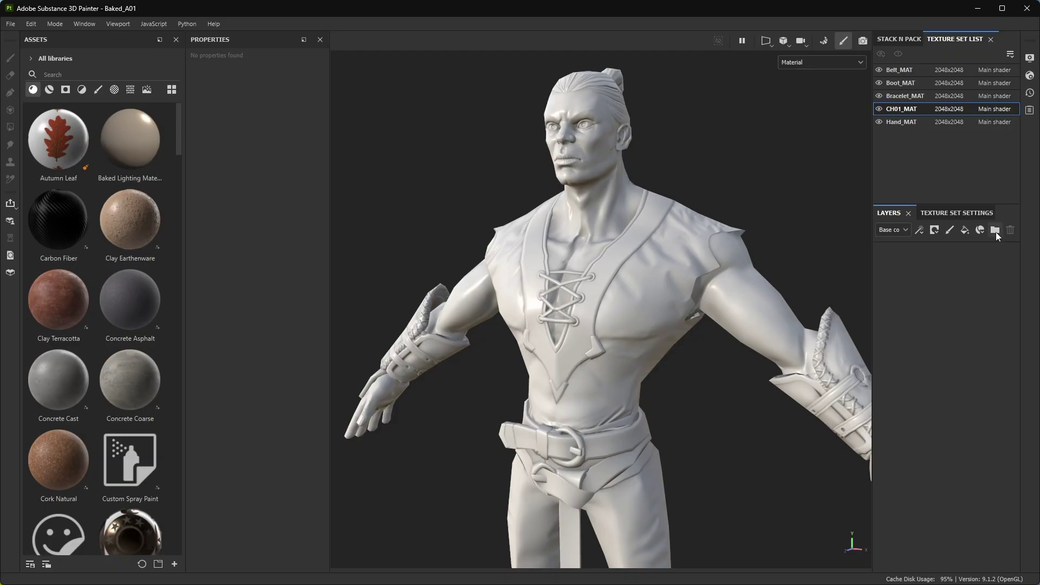
type("Body")
- Name the Body folder and add the UP and Down subfolders under Cloths
key("Return")
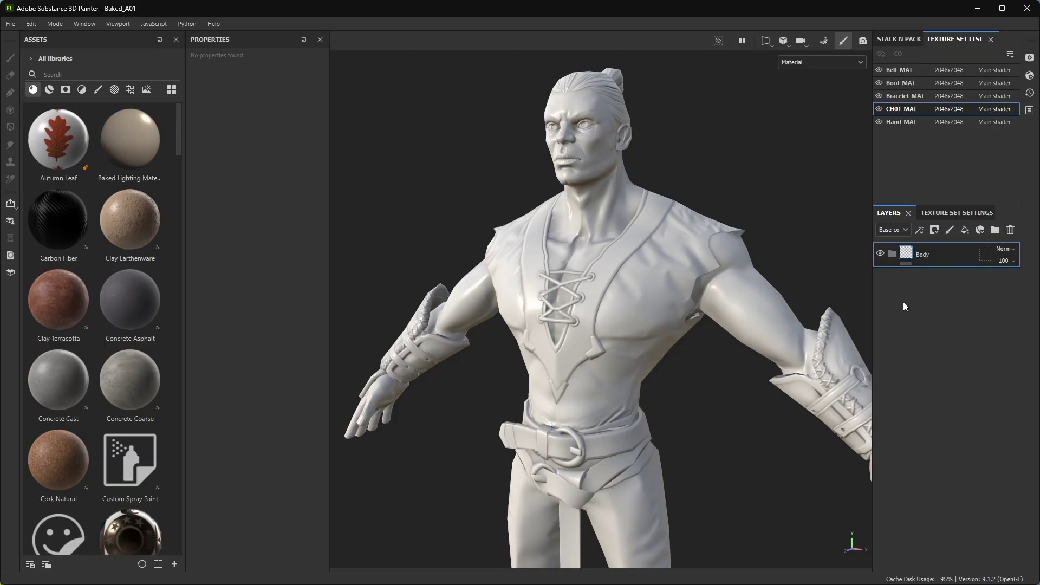
left_click(965, 229)
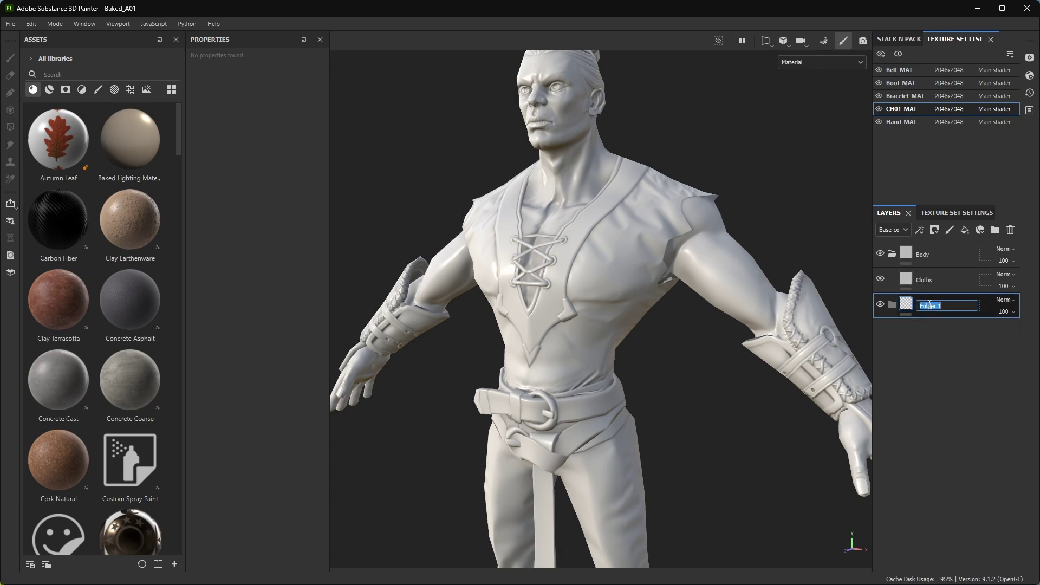
key("Return")
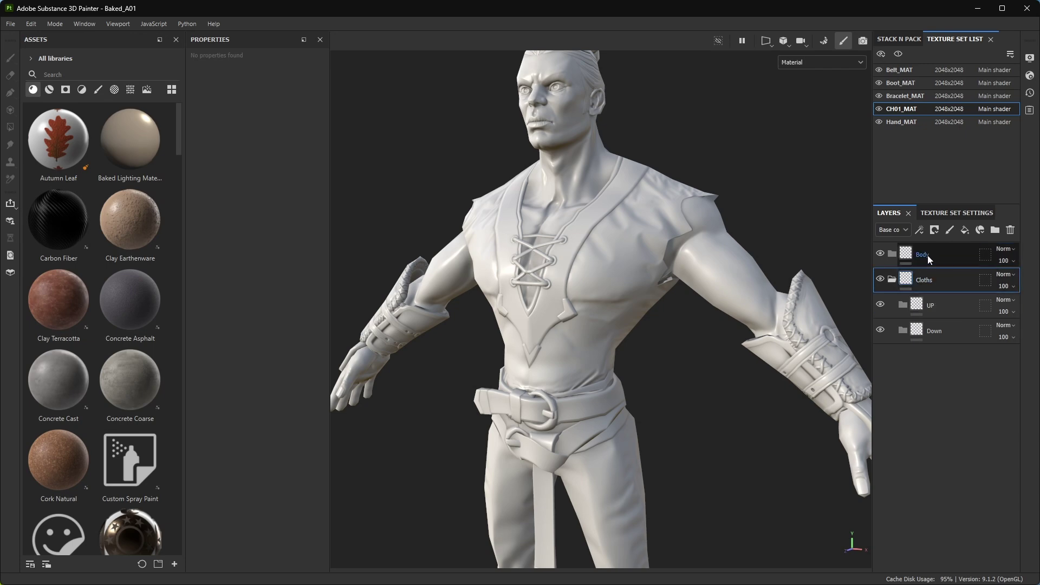
- Add a Base fill layer above Cloths with a pinkish-red base colour
key("ctrl+shift+f")
left_click(248, 366)
left_click(355, 407)
left_click_drag(402, 522, 393, 417)
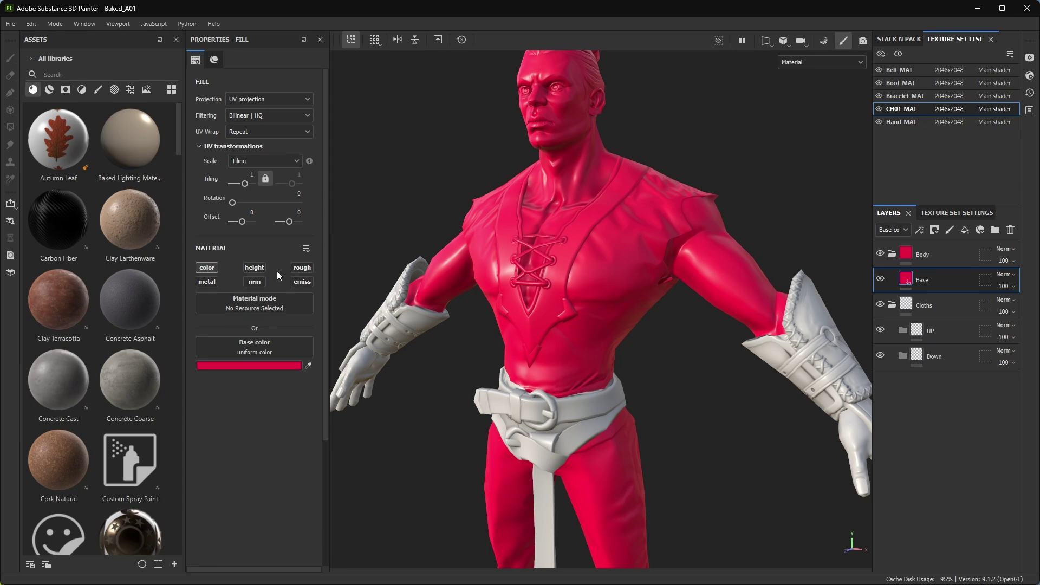
- Enable the roughness channel on the Base fill layer
left_click(302, 268)
left_click(249, 365)
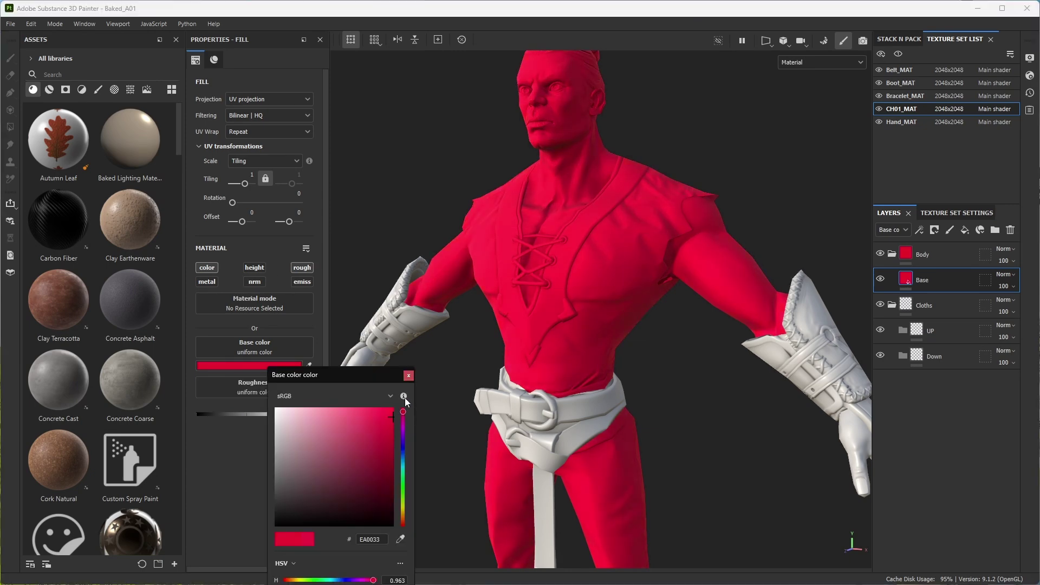
scroll(551, 365, "up", 3)
- Give the Body folder a black mask with a colour selection limiting red to the skin
right_click(932, 254)
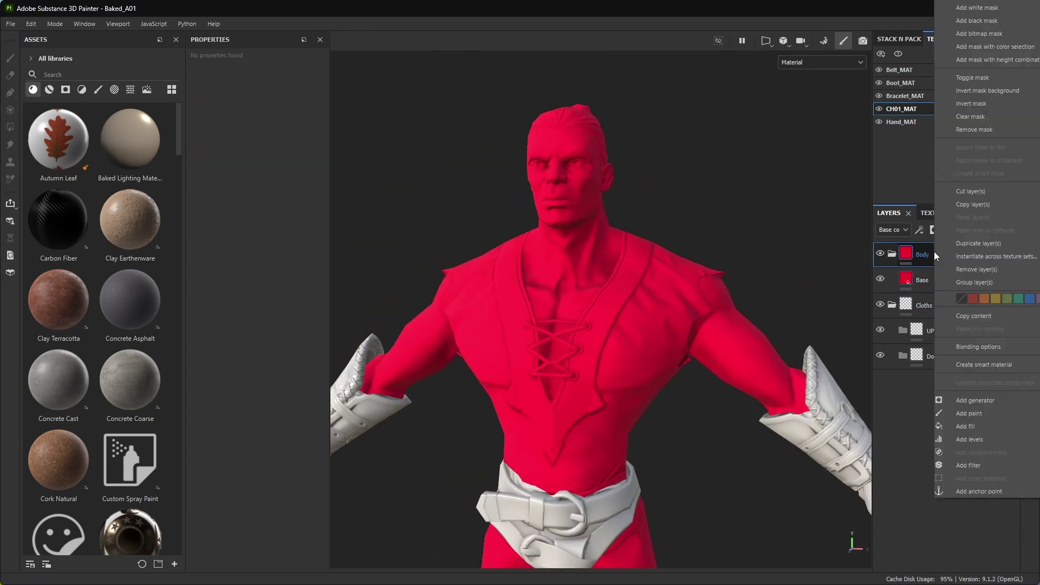
left_click(969, 249)
right_click(921, 253)
left_click(970, 379)
right_click(921, 253)
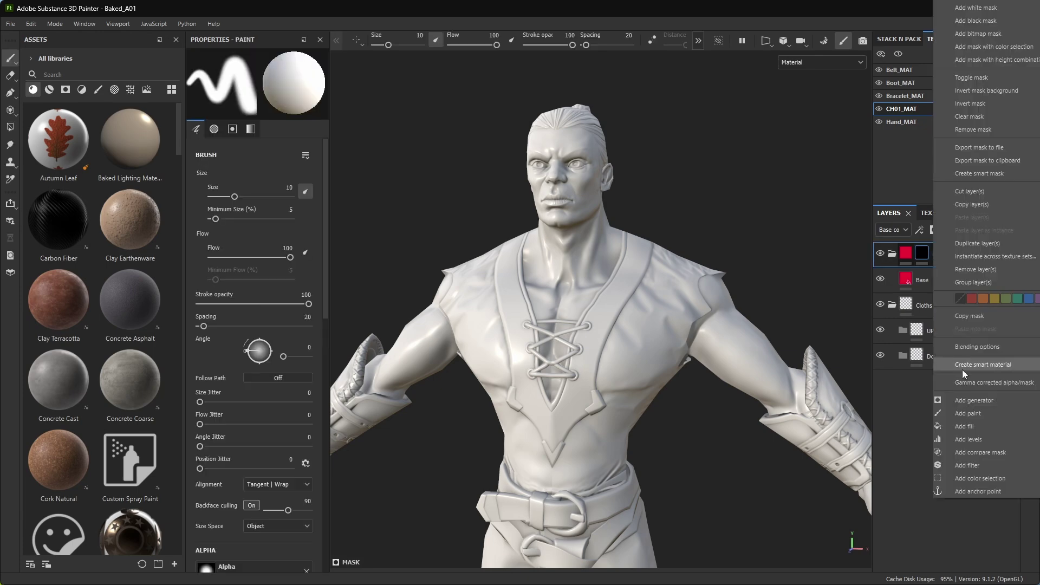
left_click(953, 273)
right_click(921, 253)
left_click(997, 466)
left_click(563, 258)
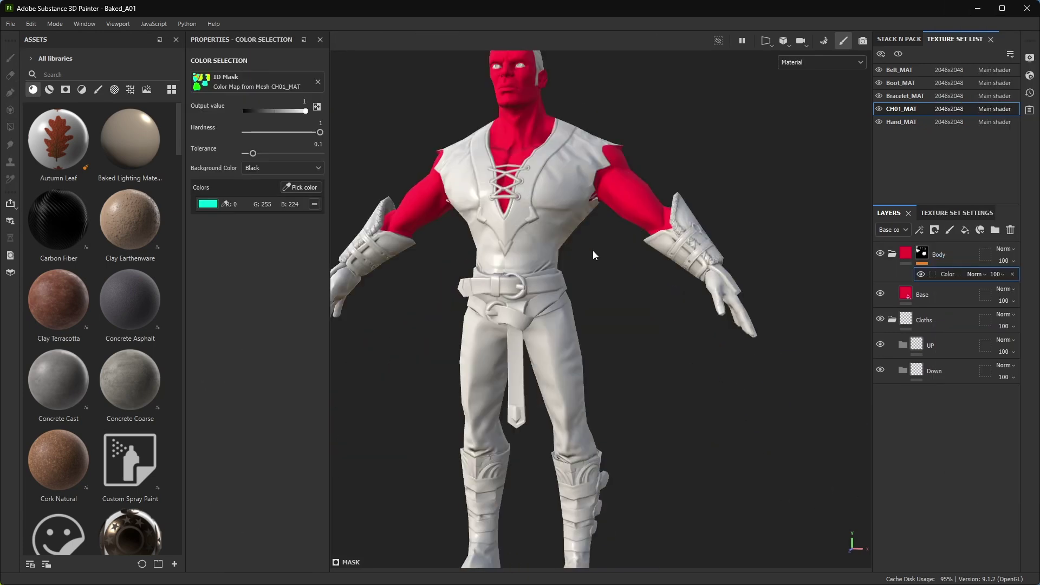
scroll(589, 302, "up", 4)
- Duplicate the Base fill and set the copy's base colour to deep crimson #89001E
left_click(922, 294)
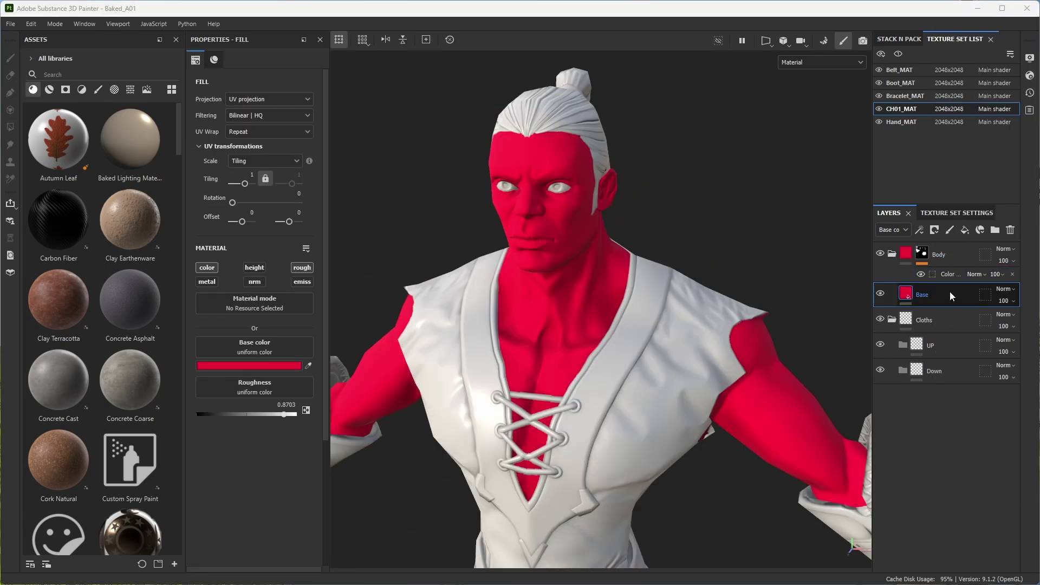
key("ctrl+d")
left_click(249, 365)
left_click(392, 452)
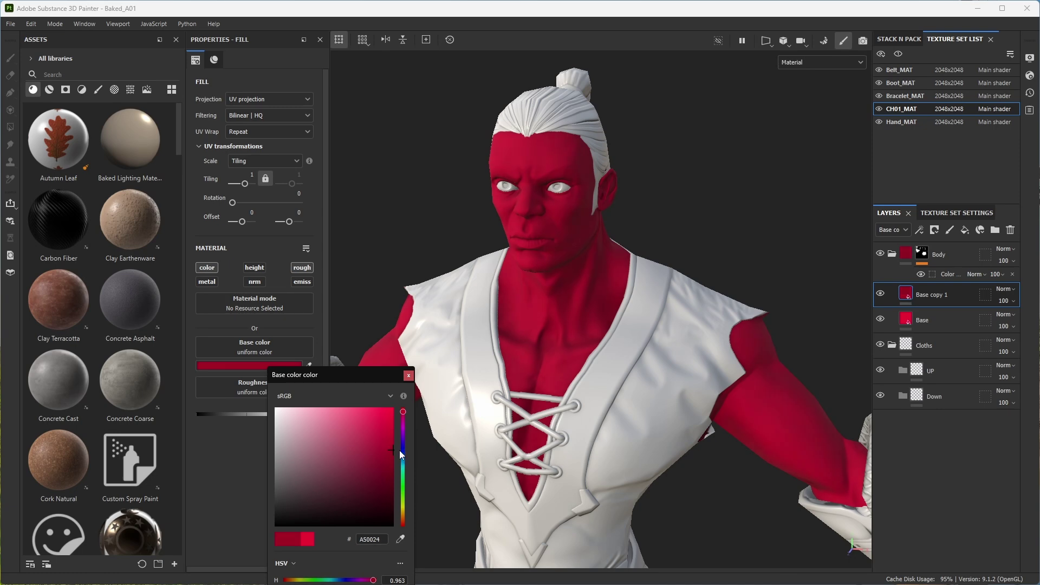
left_click(643, 278)
scroll(642, 278, "up", 3)
left_click(250, 365)
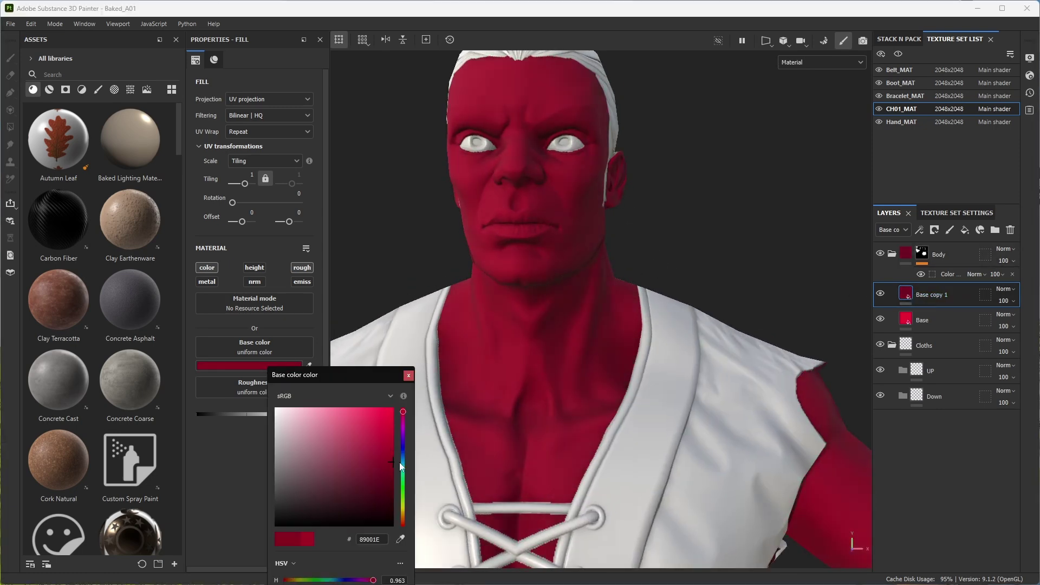
left_click(948, 295)
- Add a black mask to Base copy 1 with a Dirt 3 fill at increased tiling
right_click(948, 294)
left_click(964, 26)
right_click(922, 294)
left_click(964, 255)
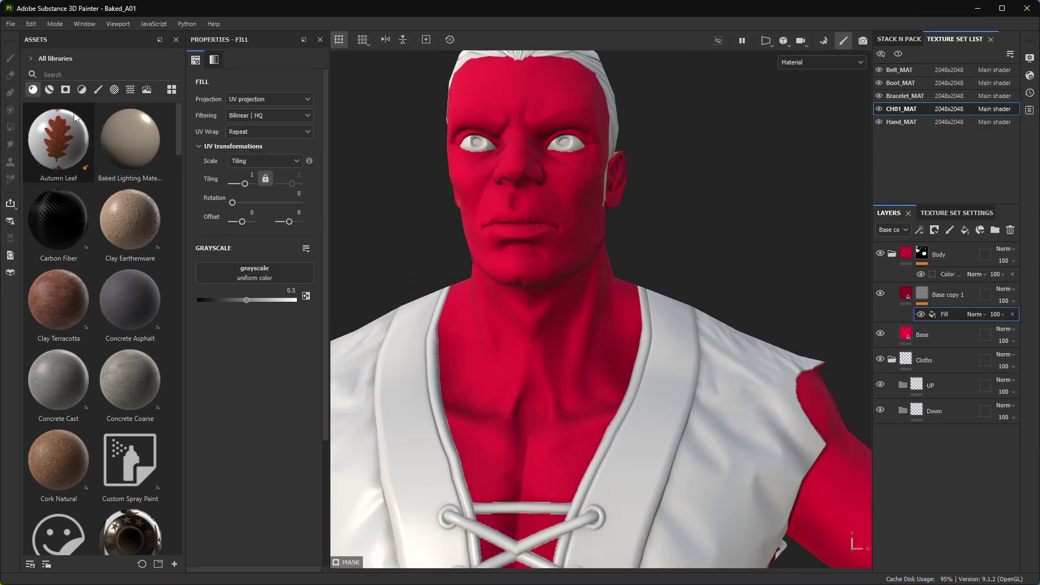
left_click(130, 90)
scroll(70, 391, "down", 5)
left_click_drag(67, 389, 253, 280)
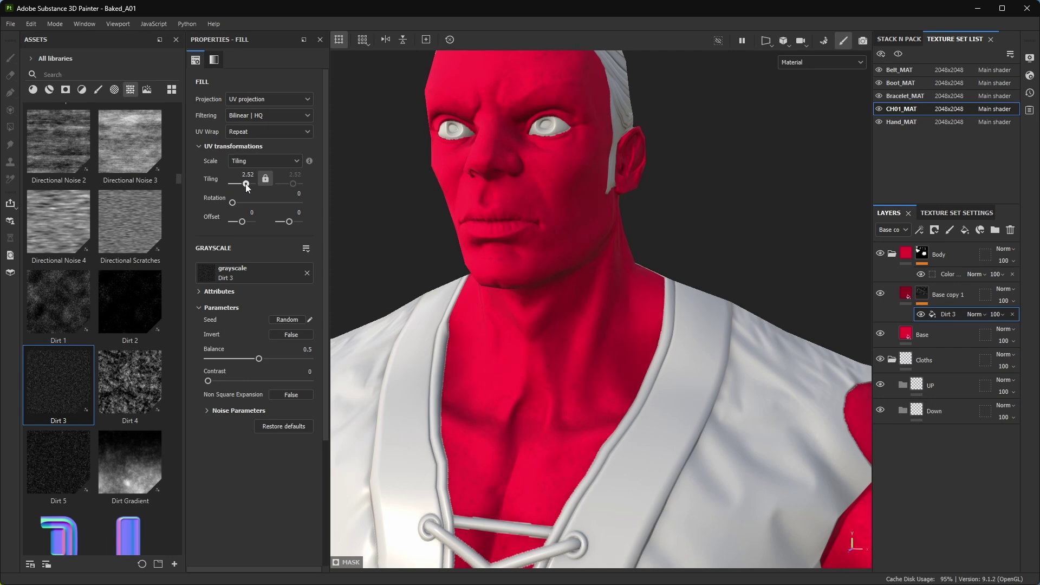
- Add a Dirt 4 fill to the mask with lower contrast in Screen blend mode
right_click(922, 294)
left_click(969, 426)
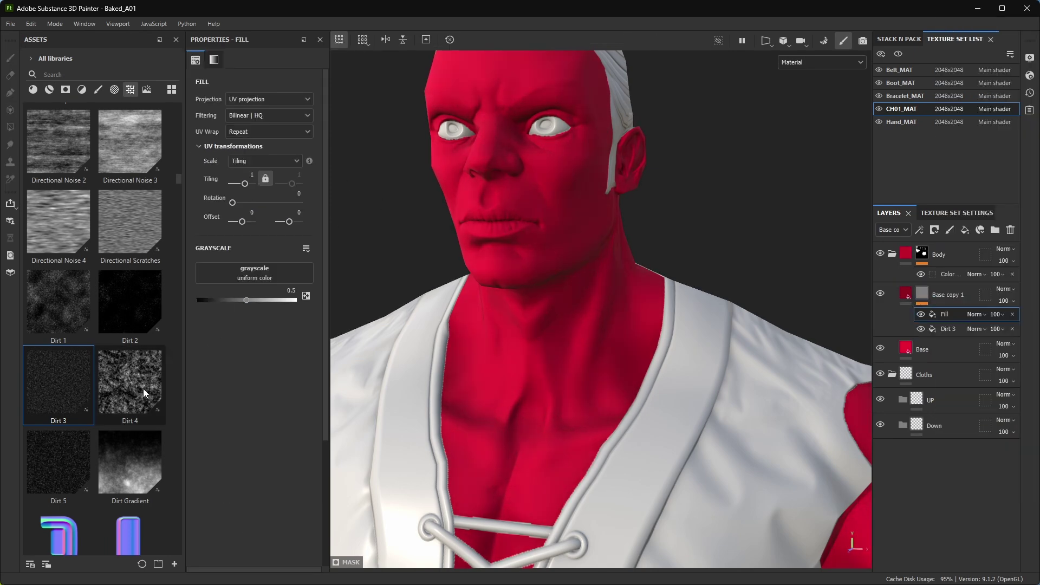
left_click_drag(143, 388, 253, 272)
left_click_drag(258, 381, 229, 380)
left_click(975, 314)
left_click(980, 216)
mouse_move(748, 336)
left_mouse_down("alt")
mouse_move(786, 348)
mouse_move(622, 343)
mouse_move(634, 320)
left_mouse_up("alt")
left_click(921, 315)
- Raise the Dirt 3 balance to about 0.7 and add a Blur filter above it
left_click(920, 329)
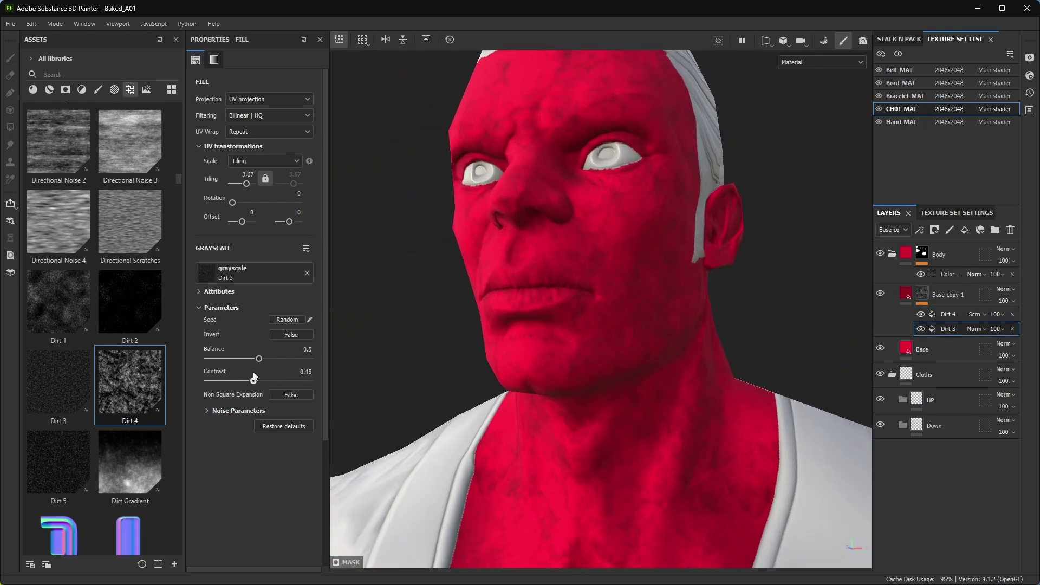
left_click_drag(553, 271, 536, 273, "alt")
left_click_drag(259, 358, 281, 360)
left_click_drag(823, 315, 640, 323, "alt")
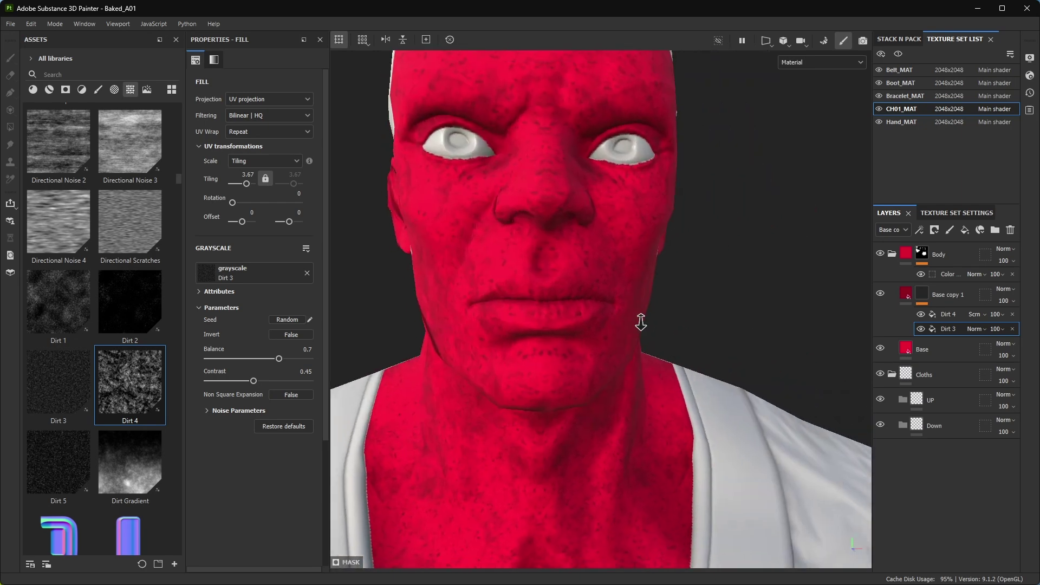
right_click(947, 328)
left_click(970, 545)
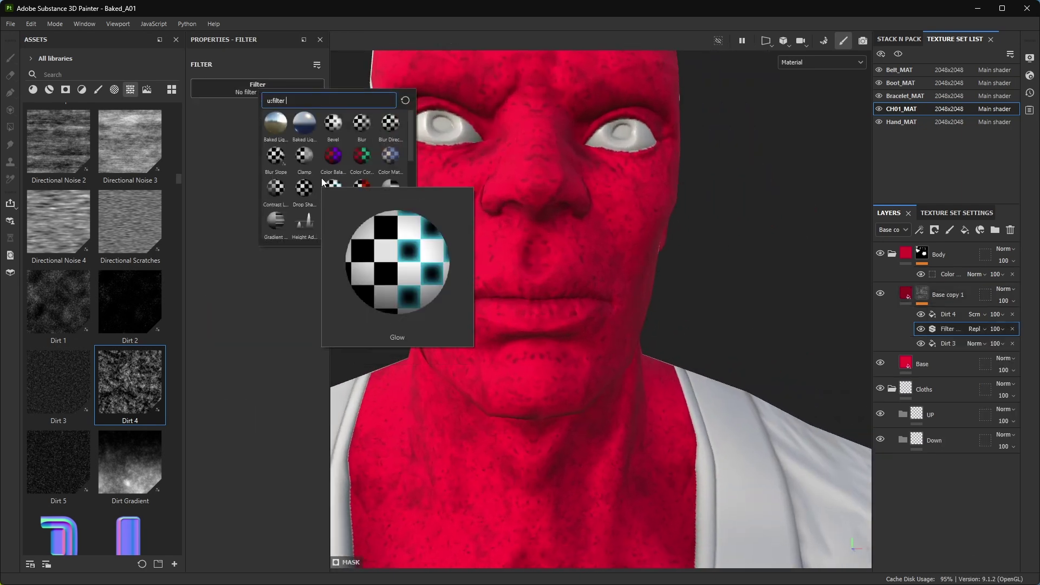
left_click(361, 123)
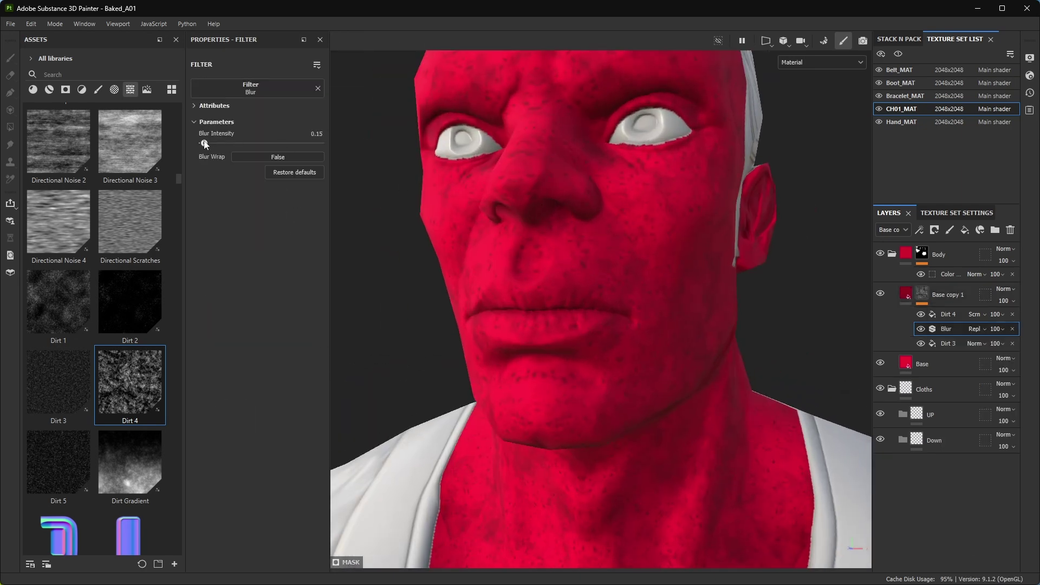
mouse_move(413, 209)
left_mouse_down("alt")
mouse_move(645, 271)
mouse_move(729, 251)
left_mouse_up("alt")
- Lower the roughness of the original Base skin layer
left_click(922, 364)
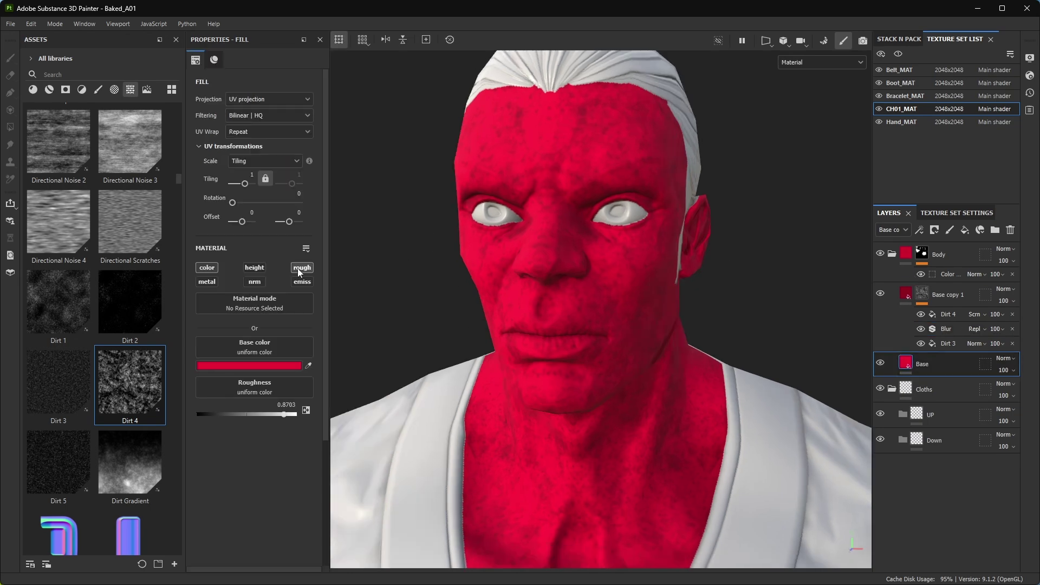
left_click_drag(284, 414, 262, 415)
mouse_move(652, 344)
left_mouse_down("alt")
mouse_move(466, 371)
mouse_move(546, 356)
mouse_move(550, 302)
mouse_move(792, 317)
left_mouse_up("alt")
left_click(248, 365)
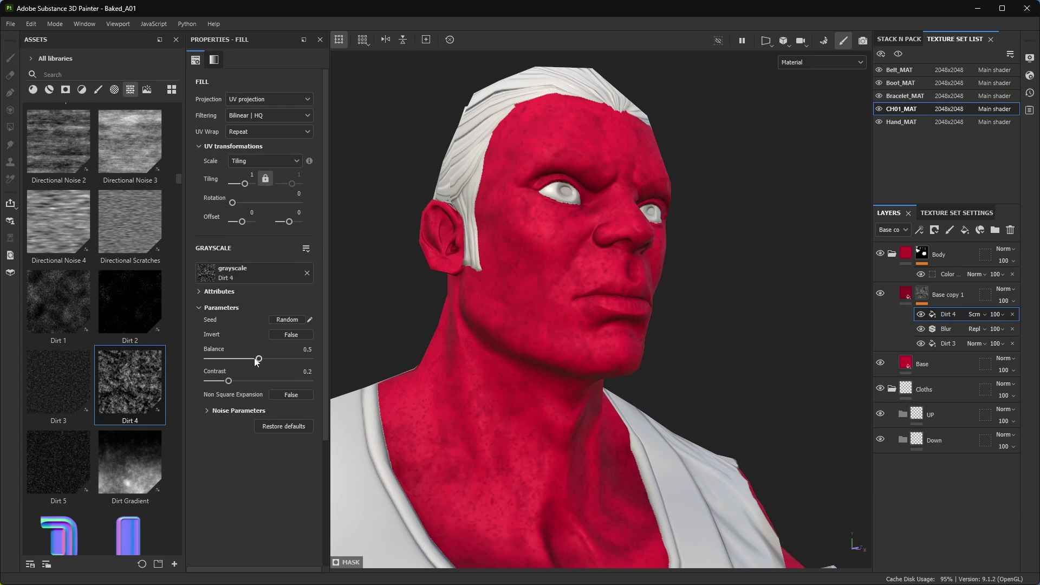
- Add a 3D Perlin Noise Fractal fill projected per UV tile with slightly raised contrast
left_click(60, 225)
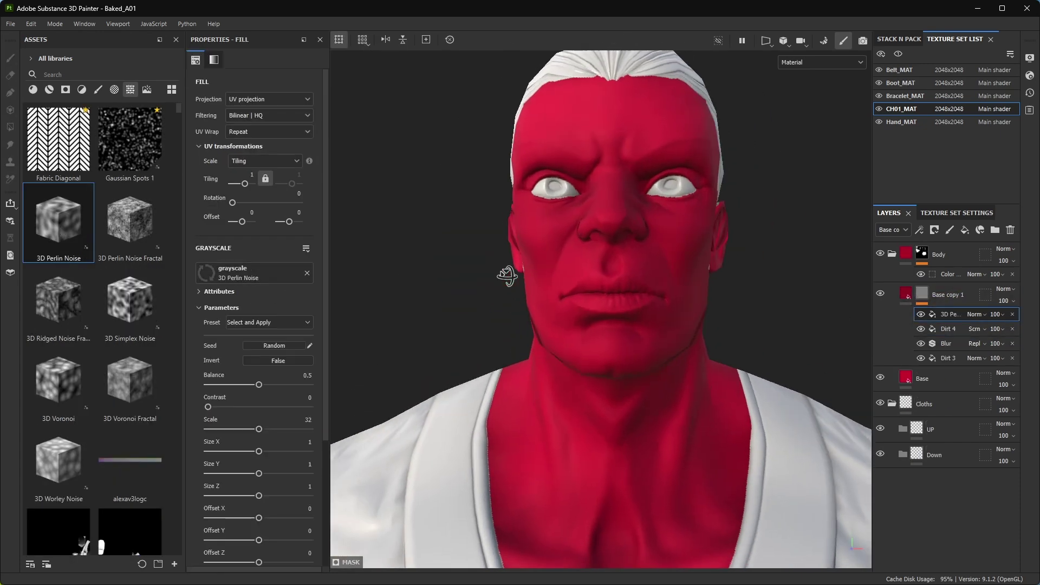
left_click_drag(541, 349, 541, 356, "alt")
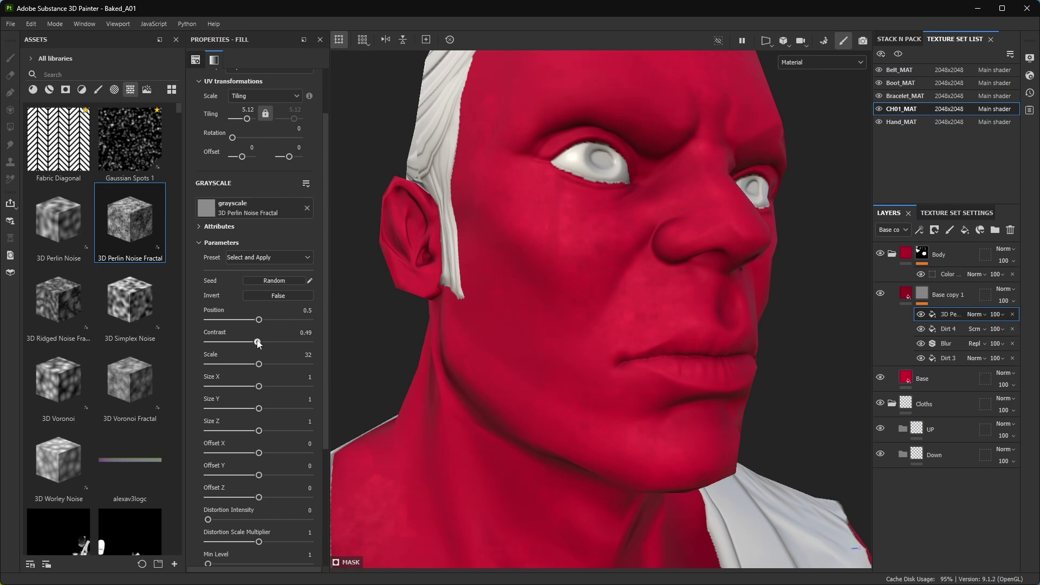
left_click(251, 99)
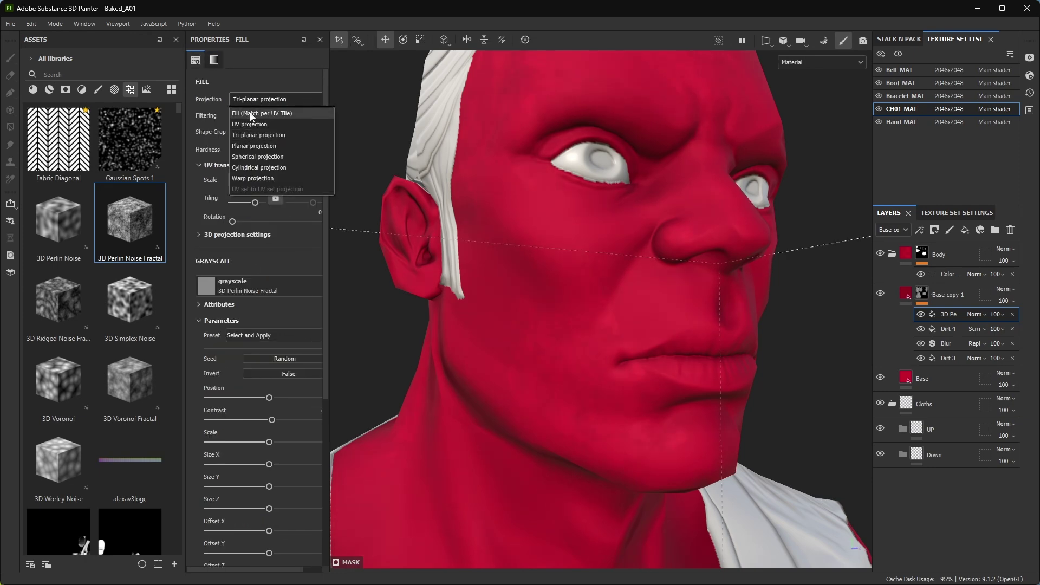
left_click(255, 181)
left_click_drag(482, 318, 560, 320, "alt")
key("f")
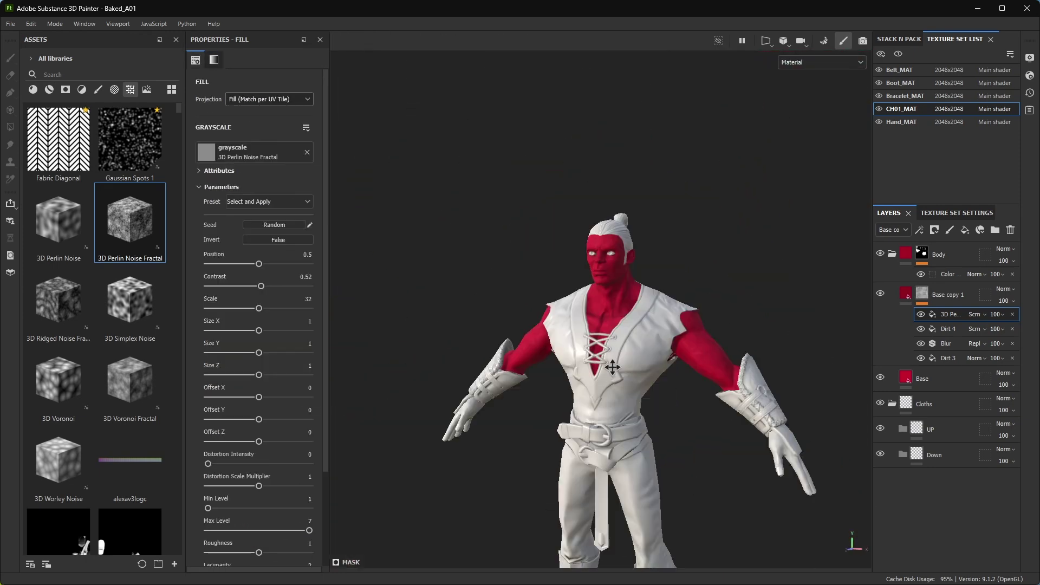
scroll(596, 320, "up", 5)
- Add Fill layer 1 with a muted pale pink base colour, #C89585
key("1")
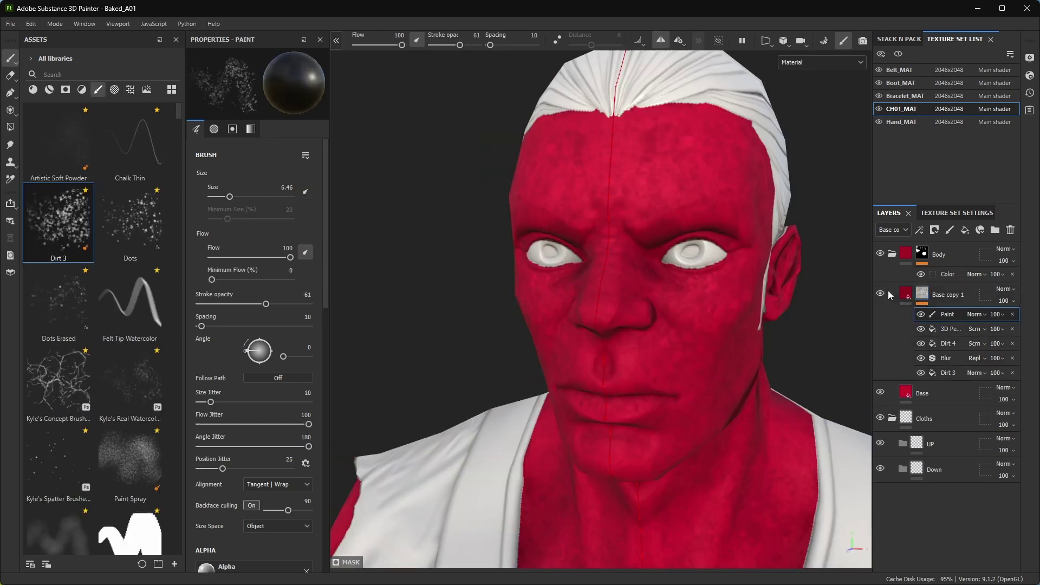
left_click(964, 230)
left_click(249, 365)
left_click(402, 505)
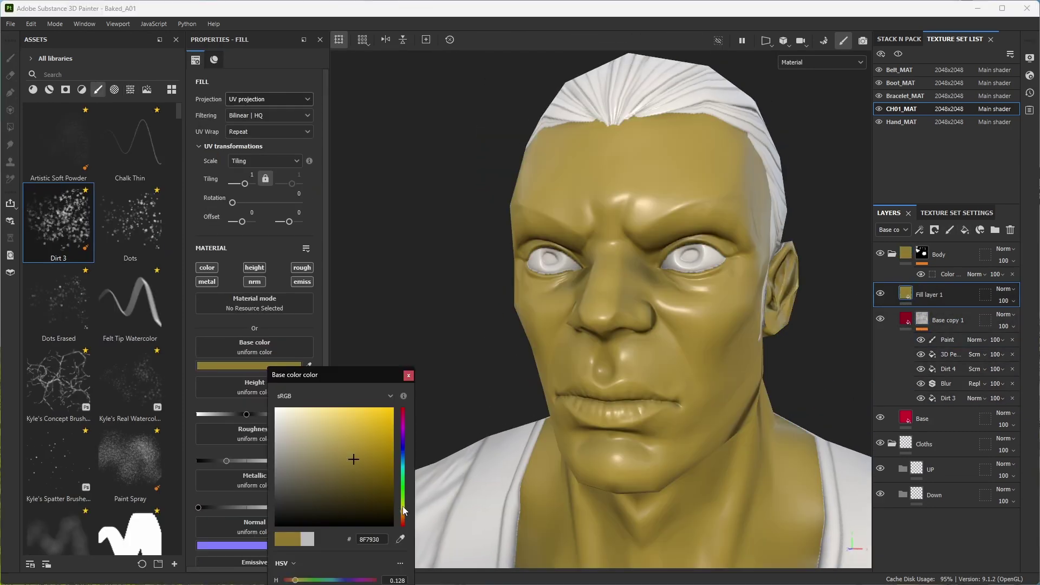
left_click_drag(402, 506, 402, 518)
left_click(348, 421)
left_click_drag(348, 421, 314, 424)
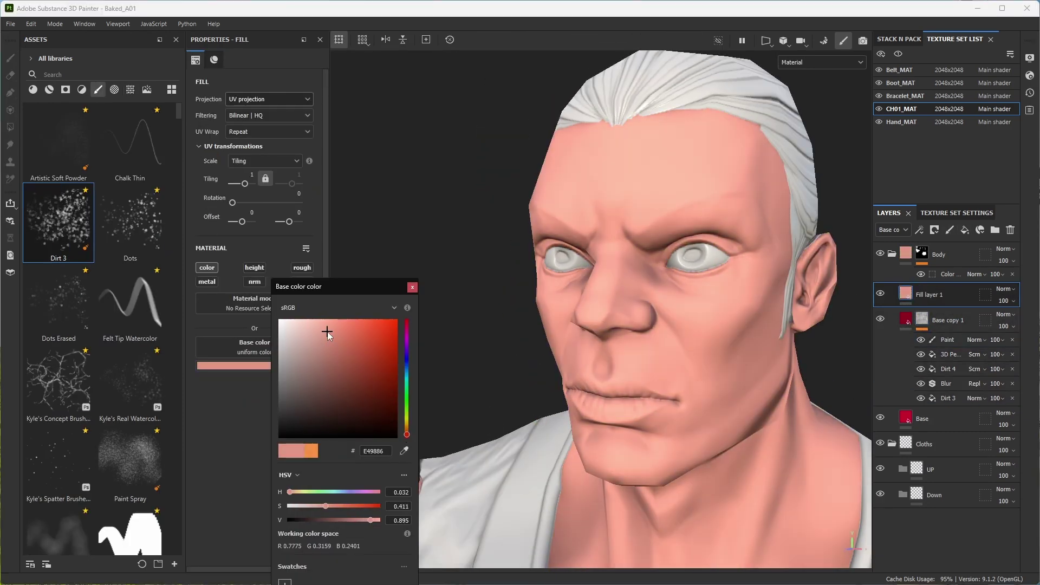
left_click_drag(327, 333, 319, 345)
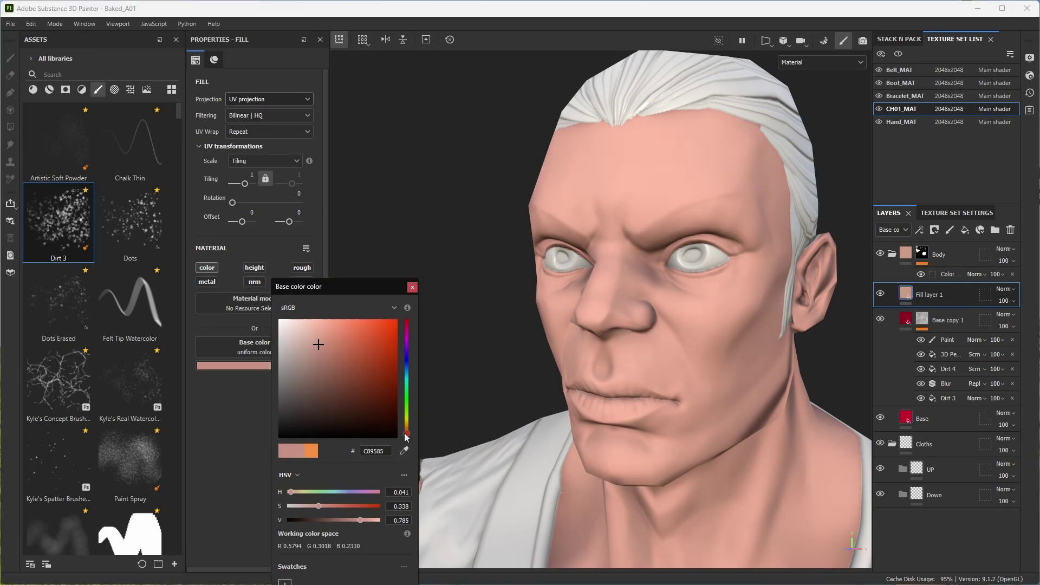
left_click(412, 287)
- Give the pink layer a black mask with a Paint effect and reduce brush flow
right_click(919, 294)
left_click(962, 21)
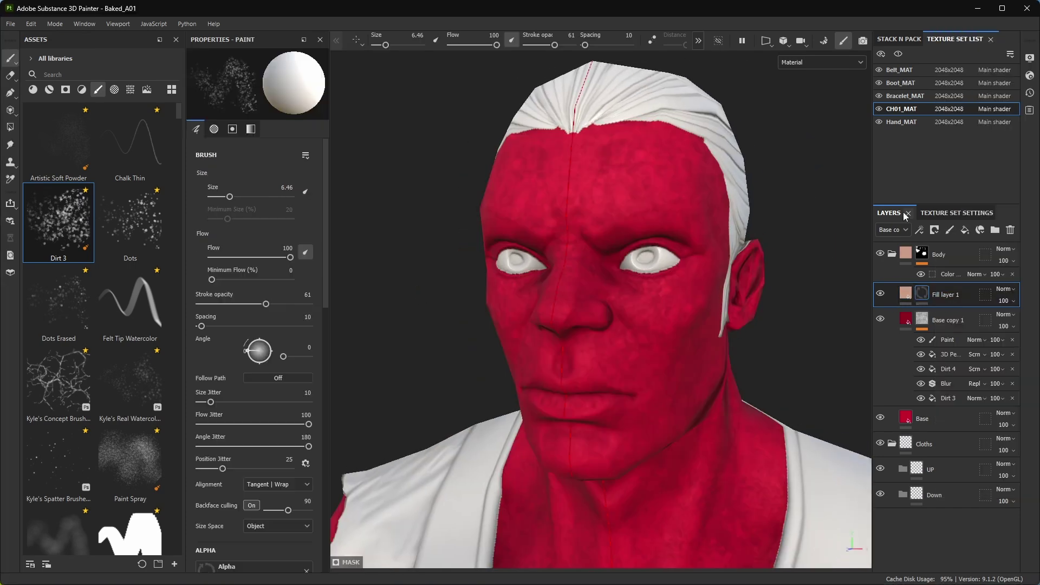
right_click(919, 294)
left_click(954, 362)
mouse_move(617, 309)
left_mouse_down("alt")
mouse_move(611, 302)
mouse_move(628, 284)
left_mouse_up("alt")
left_click_drag(496, 45, 472, 46)
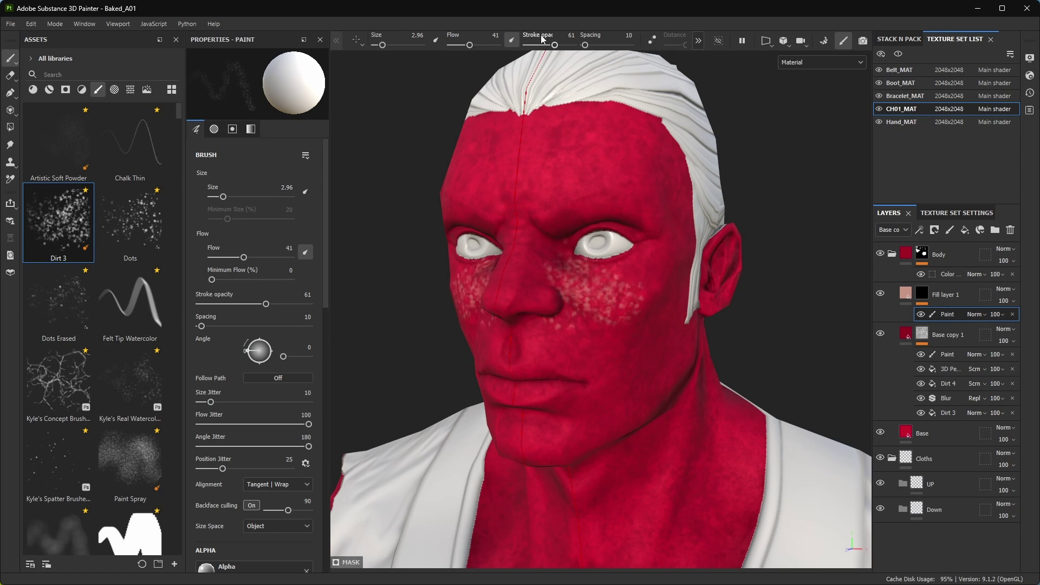
- Paint pink speckles under the eye, across the forehead, nose and cheeks
left_click_drag(574, 287, 542, 170, "alt")
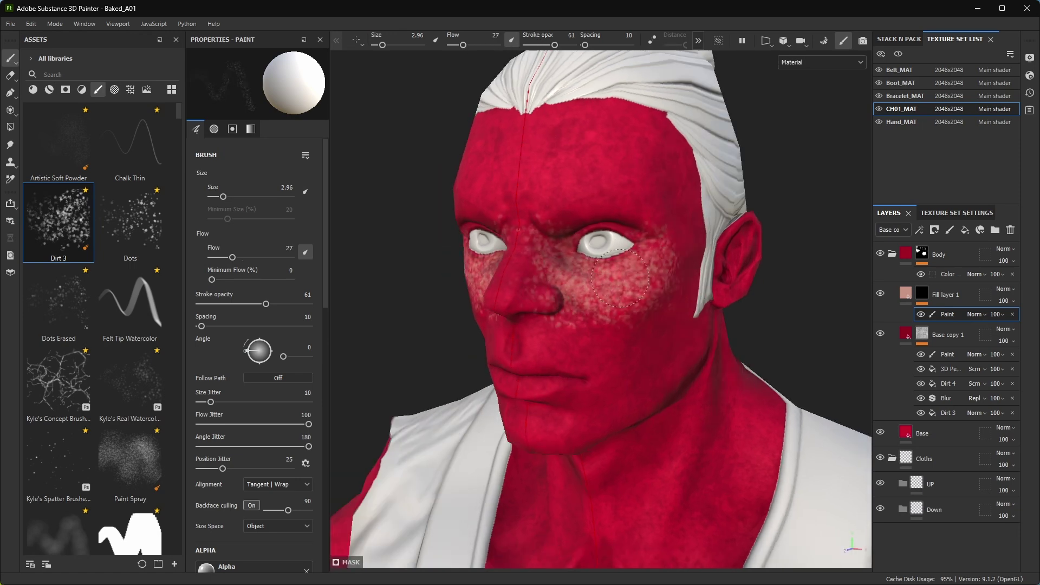
left_click_drag(620, 278, 574, 233, "alt")
left_click_drag(563, 179, 465, 228)
mouse_move(596, 217)
left_mouse_down("alt")
mouse_move(632, 188)
mouse_move(539, 307)
left_mouse_up("alt")
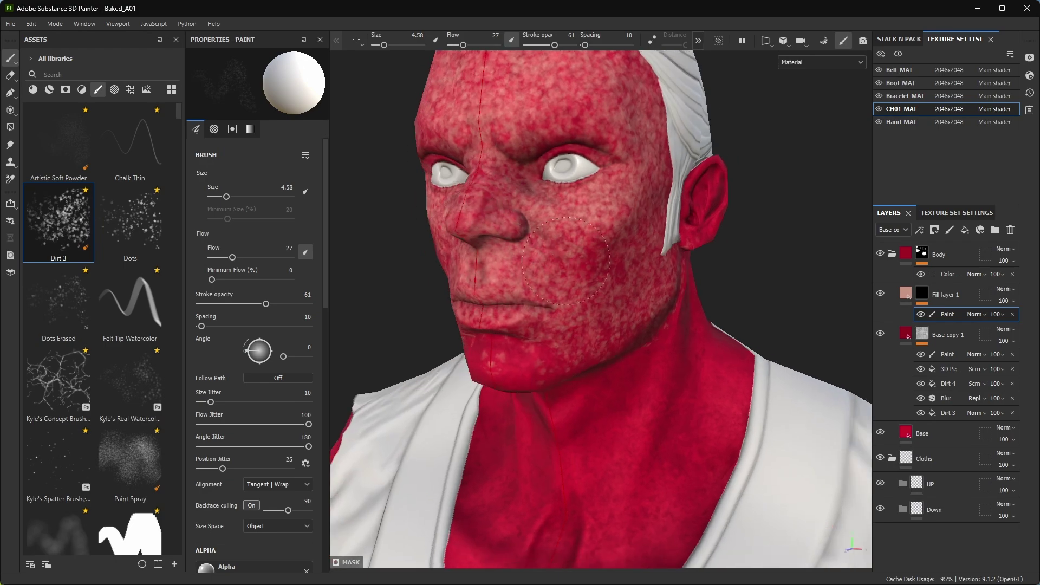
left_click_drag(566, 261, 649, 318, "alt")
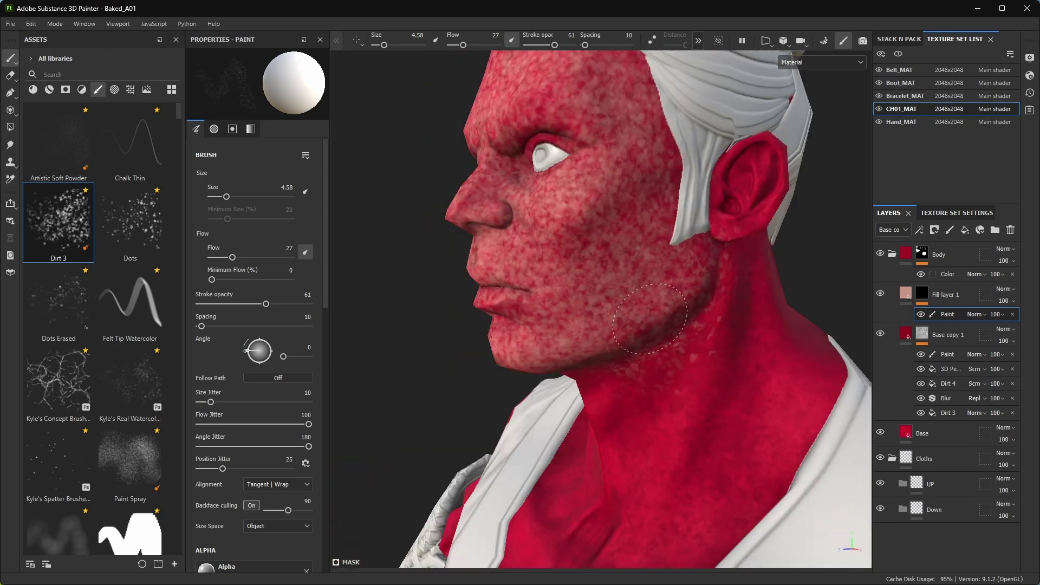
left_click_drag(593, 260, 547, 228, "alt")
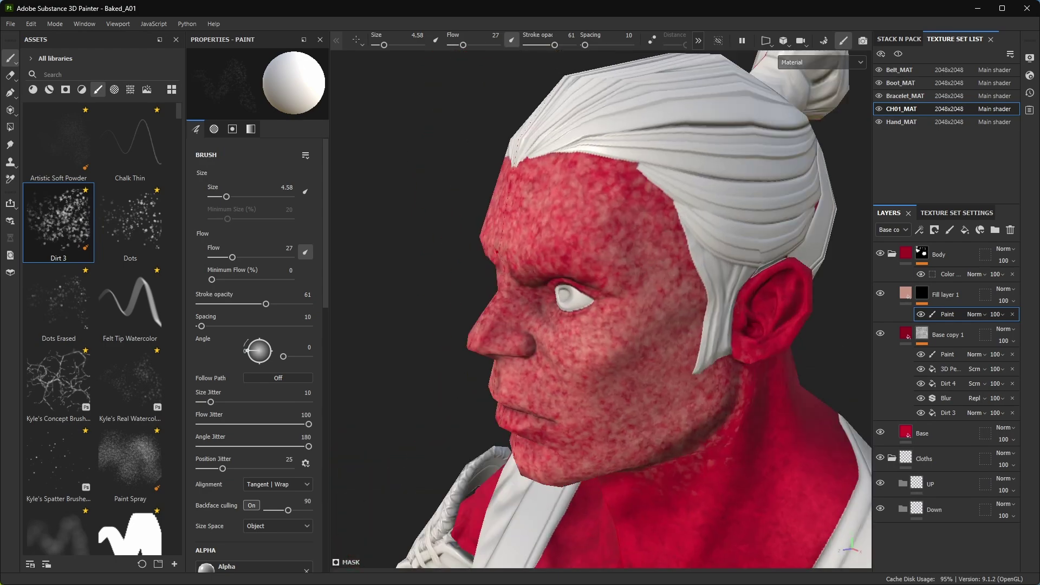
- Paint soft pink patches on the neck with a larger brush
left_click_drag(706, 302, 463, 46, "alt")
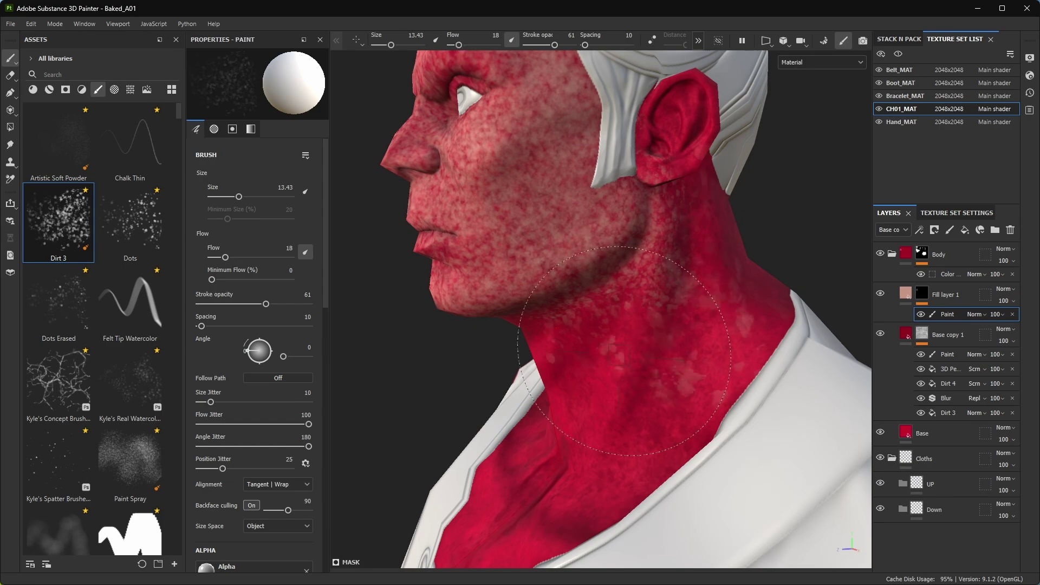
mouse_move(624, 351)
left_mouse_down("alt")
mouse_move(559, 431)
mouse_move(594, 399)
mouse_move(639, 297)
mouse_move(704, 243)
mouse_move(641, 206)
mouse_move(625, 366)
mouse_move(552, 239)
left_mouse_up("alt")
mouse_move(531, 358)
left_mouse_down("alt")
mouse_move(622, 262)
mouse_move(491, 378)
mouse_move(520, 352)
mouse_move(661, 293)
mouse_move(405, 320)
mouse_move(529, 241)
mouse_move(528, 262)
mouse_move(608, 290)
mouse_move(650, 335)
mouse_move(585, 347)
mouse_move(539, 338)
mouse_move(466, 279)
mouse_move(598, 227)
mouse_move(556, 359)
mouse_move(606, 466)
mouse_move(455, 325)
mouse_move(727, 451)
mouse_move(522, 336)
mouse_move(632, 302)
mouse_move(572, 348)
mouse_move(631, 234)
mouse_move(596, 271)
mouse_move(441, 349)
mouse_move(618, 350)
mouse_move(406, 336)
mouse_move(619, 305)
left_mouse_up("alt")
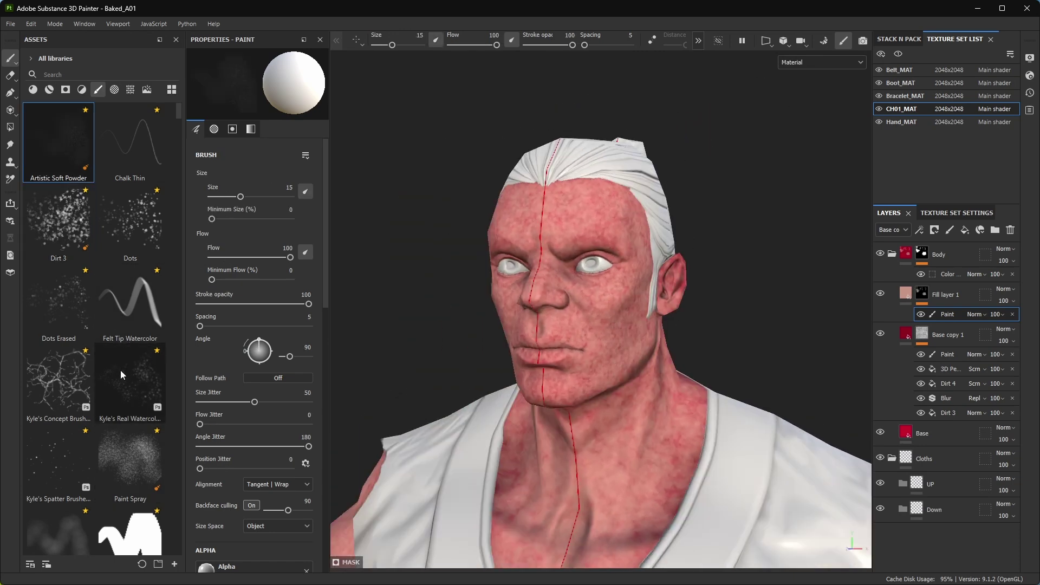
- Pick the Smooth Noisy brush, reduce its size and flow, and blend pink over the back of the neck
scroll(149, 284, "down", 3)
left_click(48, 308)
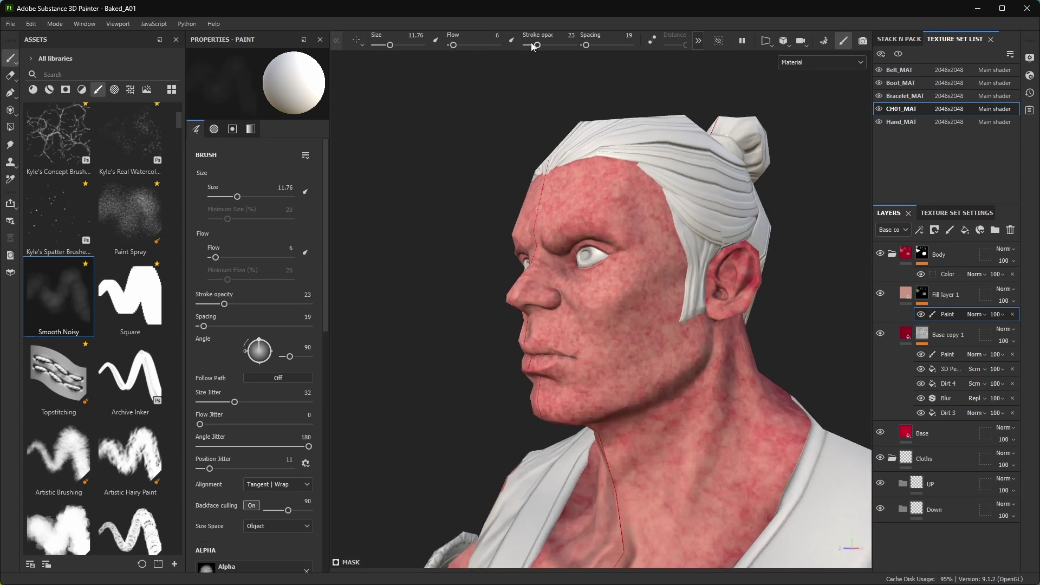
right_click_drag(698, 275, 666, 274, "ctrl")
mouse_move(666, 274)
left_mouse_down("ctrl")
mouse_move(570, 250)
mouse_move(637, 244)
left_mouse_up("ctrl")
mouse_move(714, 244)
left_mouse_down("alt")
mouse_move(593, 336)
mouse_move(692, 304)
mouse_move(659, 341)
mouse_move(709, 363)
left_mouse_up("alt")
right_click_drag(709, 363, 716, 366, "ctrl")
left_click_drag(716, 366, 631, 411, "alt")
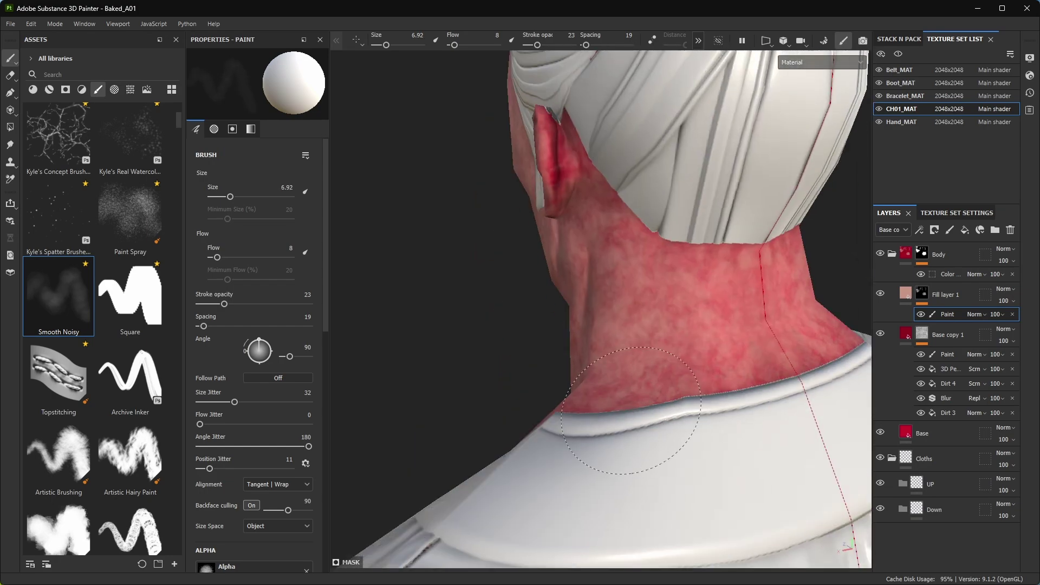
left_click_drag(630, 174, 659, 241, "alt")
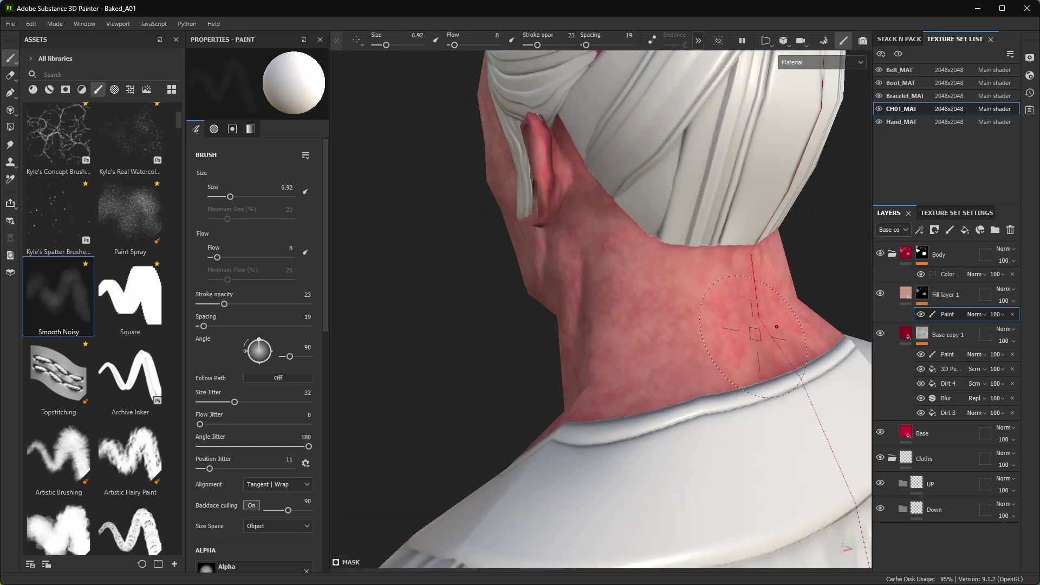
- Paint soft reddish variation around the face, under the chin and along the neck
mouse_move(755, 334)
left_mouse_down("alt")
mouse_move(622, 332)
mouse_move(603, 308)
mouse_move(663, 304)
mouse_move(718, 346)
mouse_move(544, 225)
mouse_move(507, 295)
left_mouse_up("alt")
left_click_drag(541, 241, 593, 367, "alt")
left_click_drag(604, 414, 707, 321, "alt")
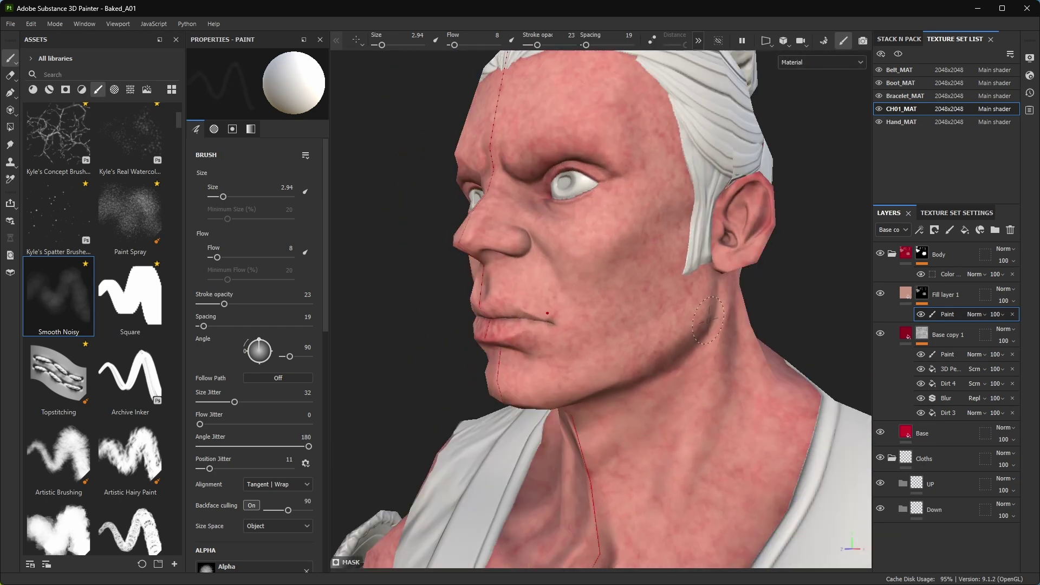
left_click_drag(658, 360, 594, 278, "alt")
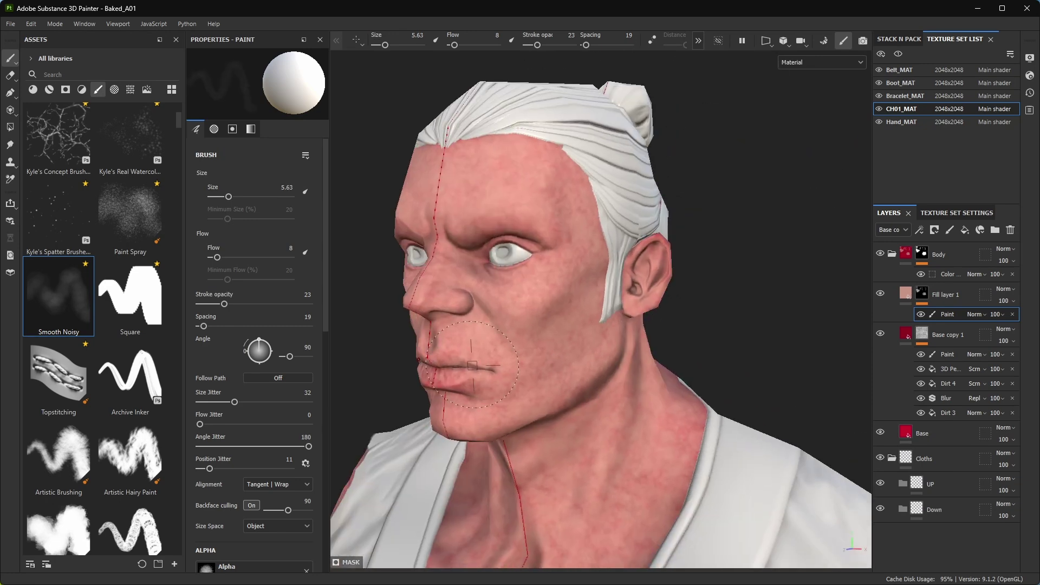
mouse_move(607, 349)
left_mouse_down("alt")
mouse_move(498, 267)
mouse_move(730, 369)
mouse_move(596, 327)
left_mouse_up("alt")
scroll(730, 369, "up", 3)
mouse_move(654, 348)
left_mouse_down("alt")
mouse_move(598, 296)
mouse_move(538, 195)
mouse_move(481, 209)
mouse_move(622, 172)
mouse_move(499, 301)
mouse_move(735, 310)
mouse_move(617, 399)
left_mouse_up("alt")
scroll(499, 302, "up", 2)
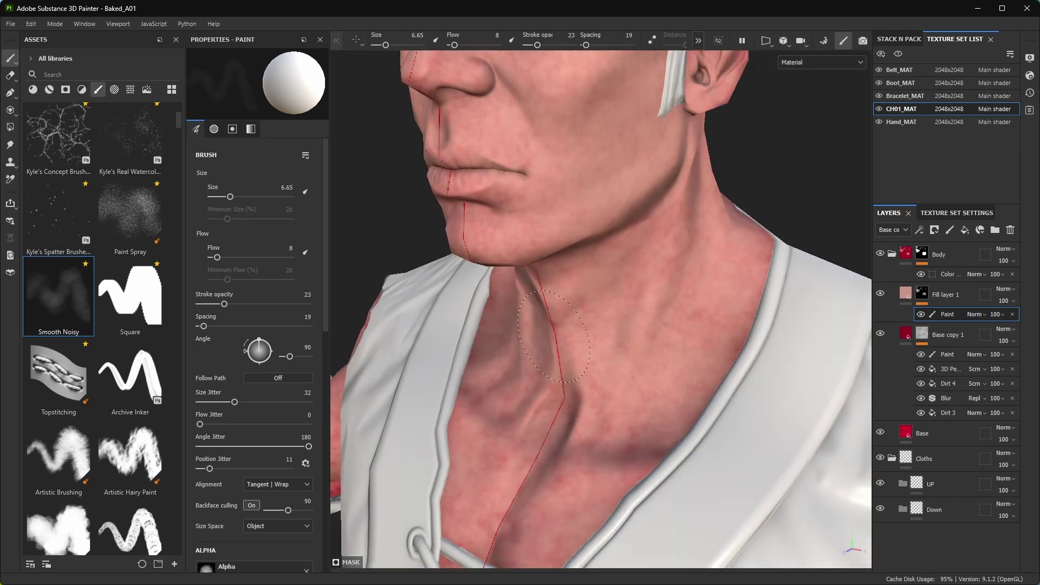
- Paint reddish skin tone over the chest and down the arm to the glove
mouse_move(553, 336)
left_mouse_down("alt")
mouse_move(613, 290)
mouse_move(627, 251)
left_mouse_up("alt")
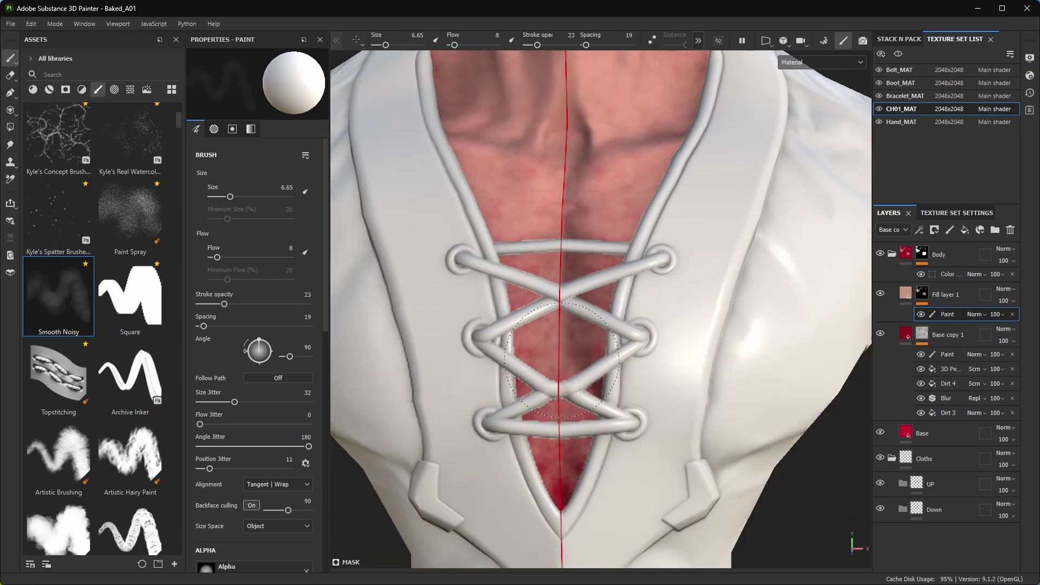
mouse_move(562, 359)
left_mouse_down("alt")
mouse_move(608, 413)
mouse_move(707, 128)
mouse_move(592, 290)
mouse_move(705, 263)
left_mouse_up("alt")
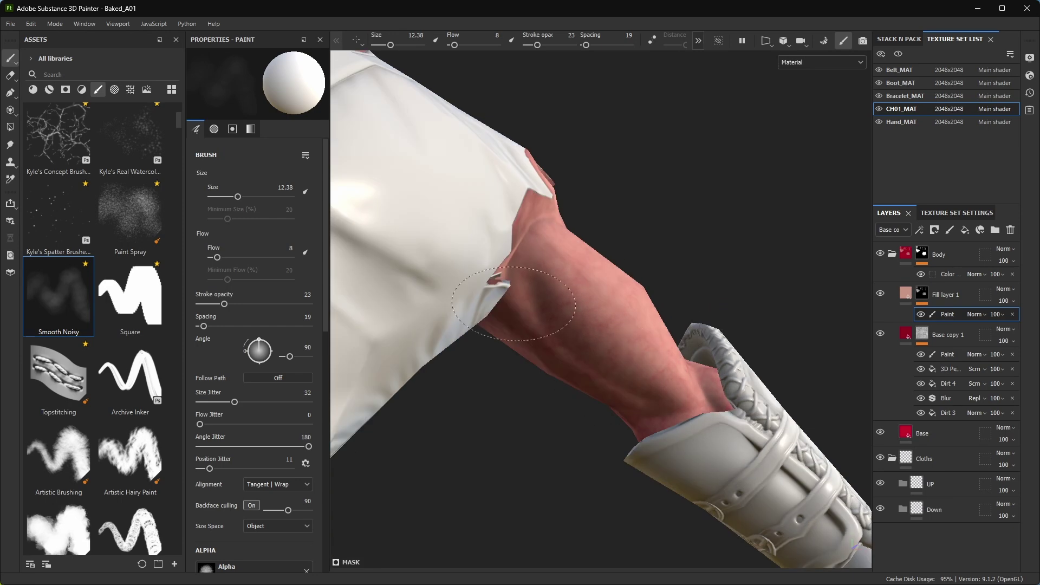
mouse_move(686, 382)
left_mouse_down("alt")
mouse_move(594, 300)
mouse_move(571, 344)
left_mouse_up("alt")
right_click_drag(571, 345, 601, 345, "ctrl")
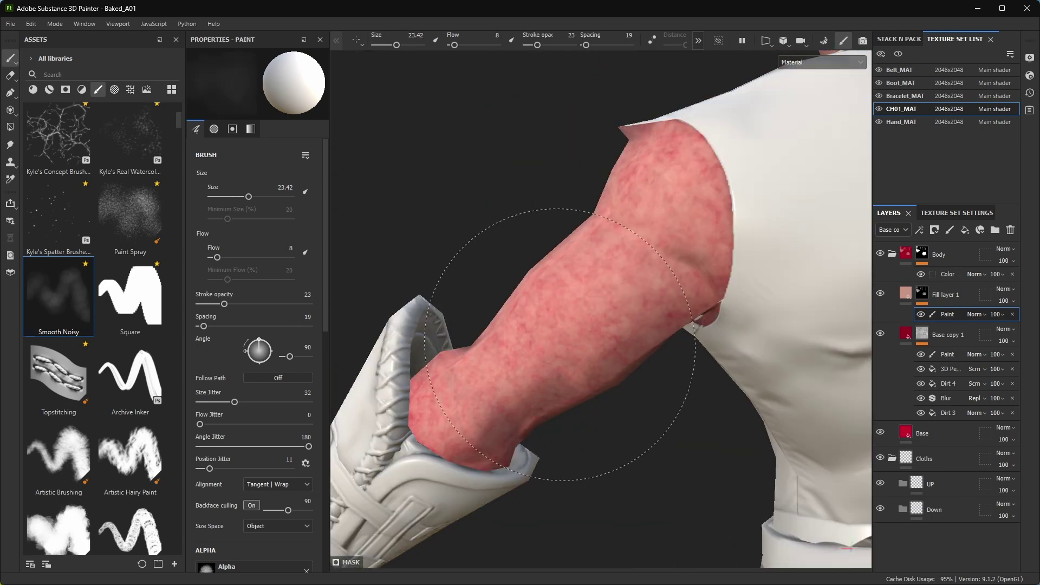
mouse_move(560, 344)
left_mouse_down("alt")
mouse_move(673, 151)
mouse_move(540, 175)
left_mouse_up("alt")
mouse_move(689, 196)
left_mouse_down("alt")
mouse_move(531, 306)
mouse_move(509, 242)
mouse_move(663, 243)
left_mouse_up("alt")
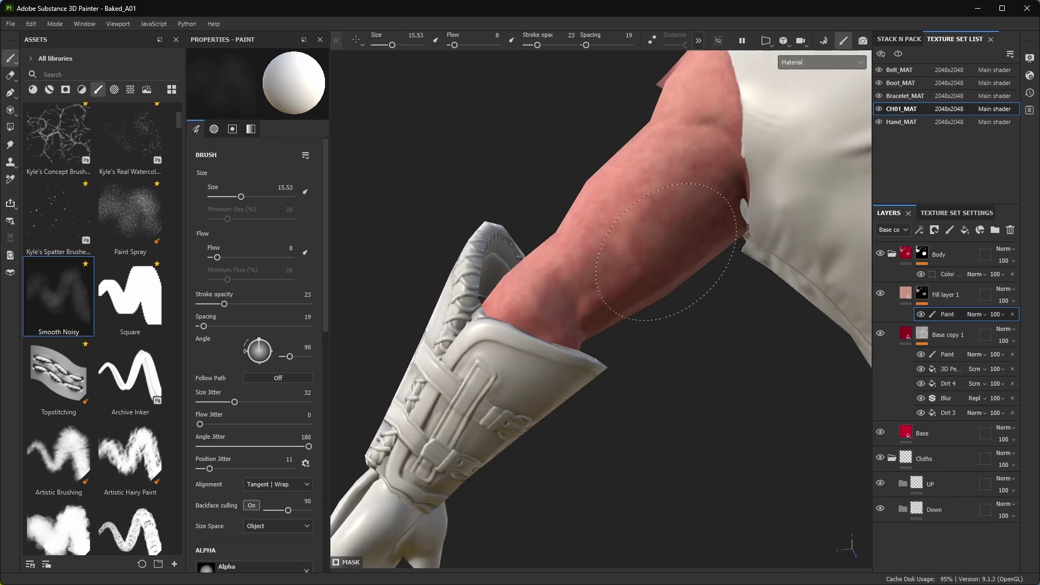
mouse_move(726, 258)
left_mouse_down("alt")
mouse_move(569, 260)
mouse_move(554, 249)
mouse_move(611, 231)
mouse_move(618, 325)
mouse_move(633, 246)
mouse_move(603, 225)
mouse_move(605, 163)
mouse_move(638, 294)
left_mouse_up("alt")
- Add a new fill layer and give it a saturated violet-magenta base colour
middle_click_drag(638, 295, 791, 297, "alt")
left_click_drag(791, 297, 704, 270, "alt")
left_click(964, 230)
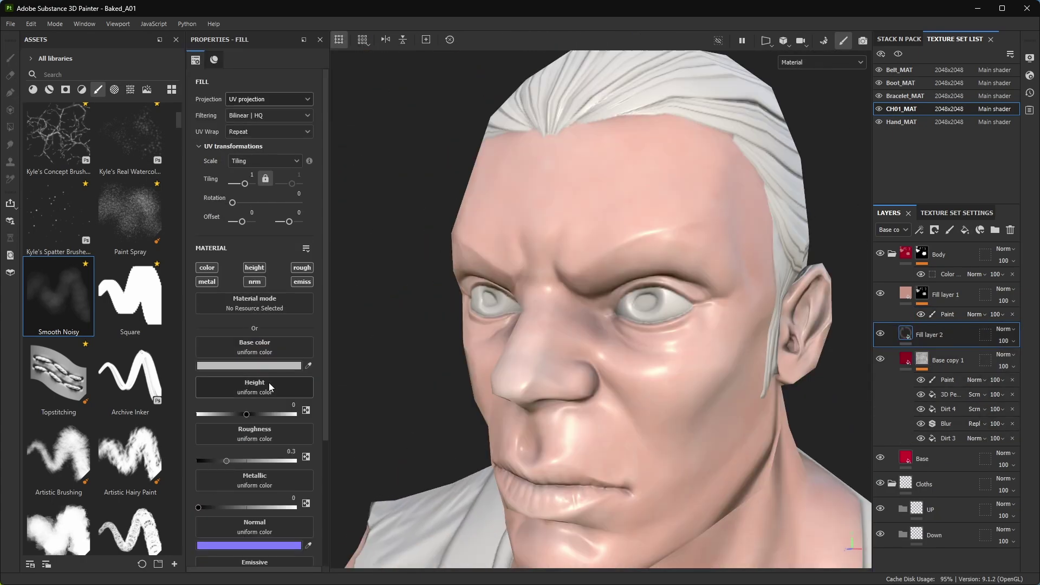
left_click(255, 365)
left_click(406, 341)
left_click(382, 348)
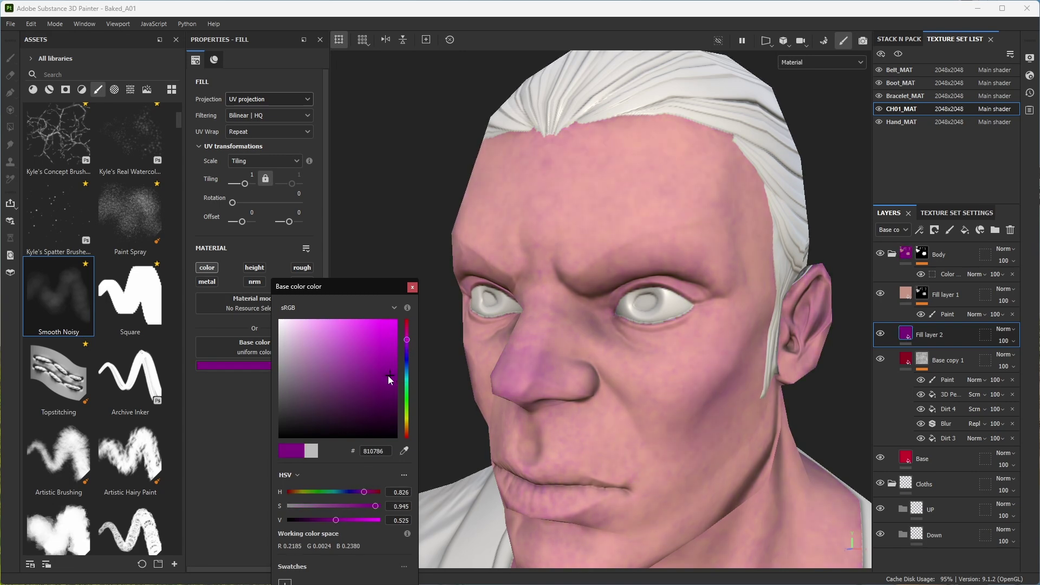
left_click_drag(364, 492, 359, 491)
left_click(611, 252)
left_click_drag(611, 252, 650, 244, "alt")
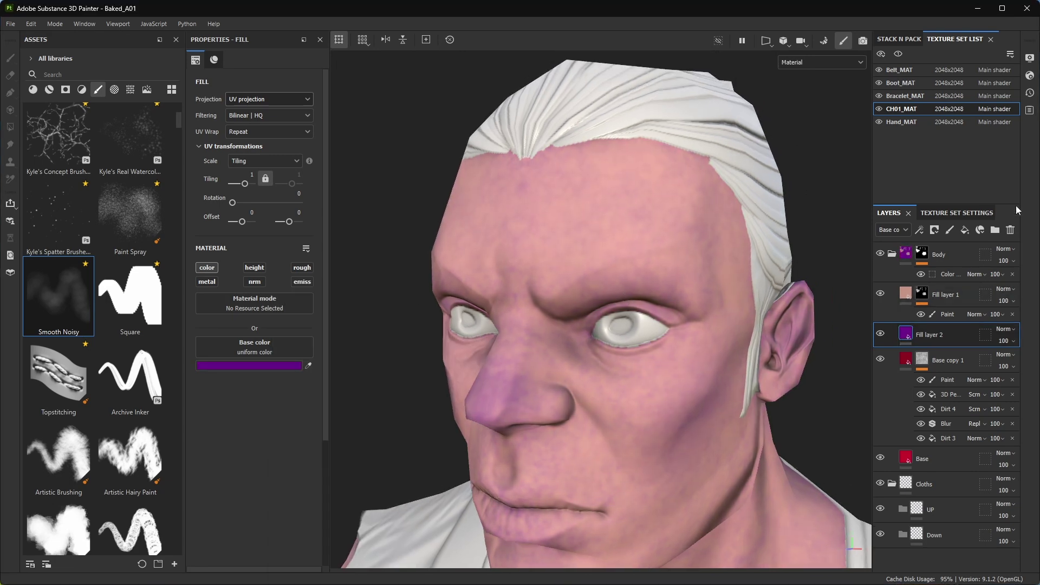
- Duplicate Base copy 1 and check the colours by briefly hiding Fill layer 1
left_click(956, 360)
key("ctrl+d")
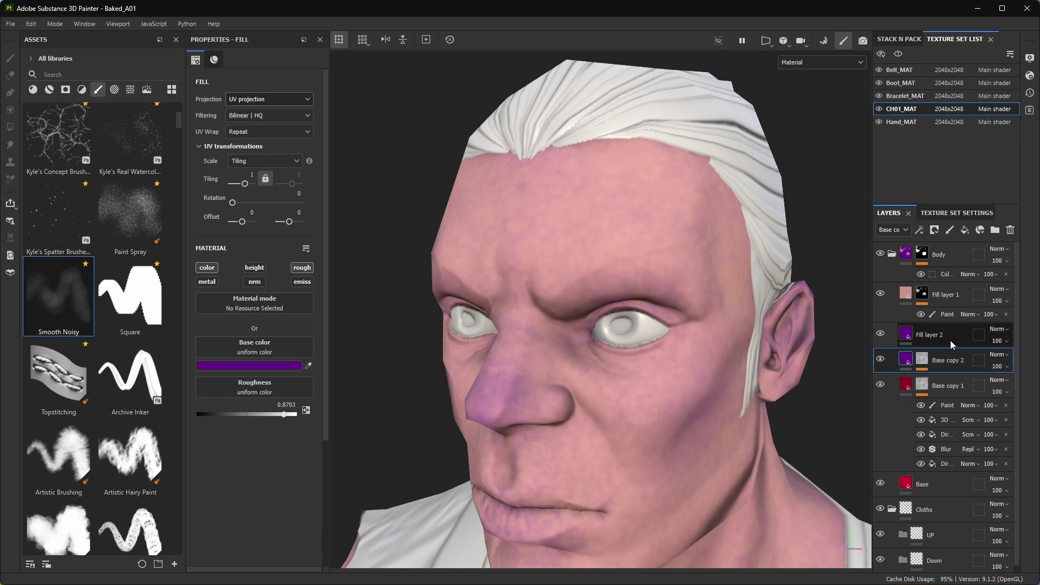
left_click(1009, 232)
left_click_drag(649, 360, 681, 363, "alt")
left_click(879, 293)
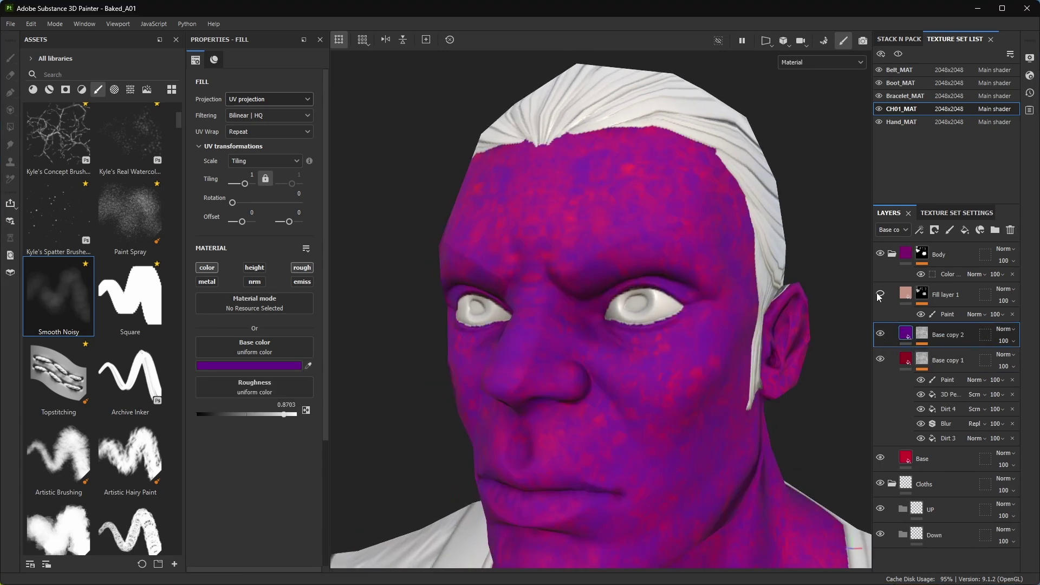
left_click_drag(759, 324, 842, 349, "alt")
key("ctrl+z")
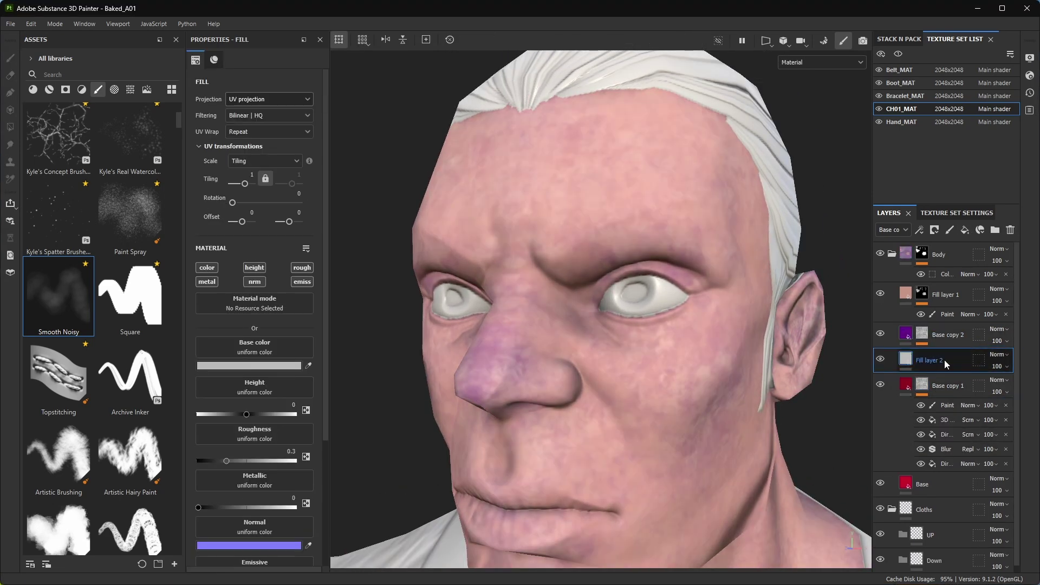
- Darken the purple fill's base colour to a dark purple
left_click(296, 366)
left_click(412, 287)
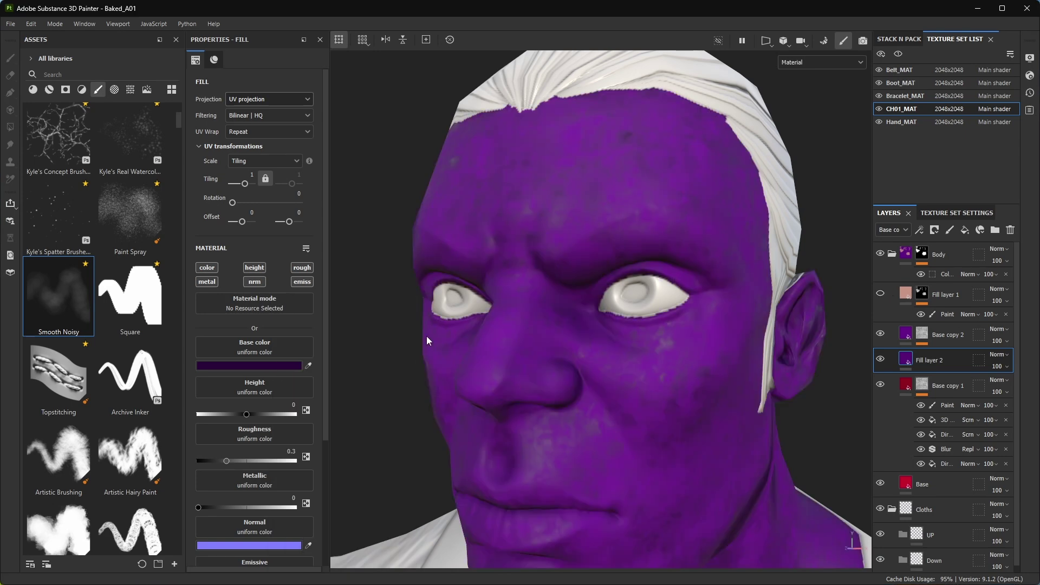
left_click_drag(427, 335, 488, 331, "alt")
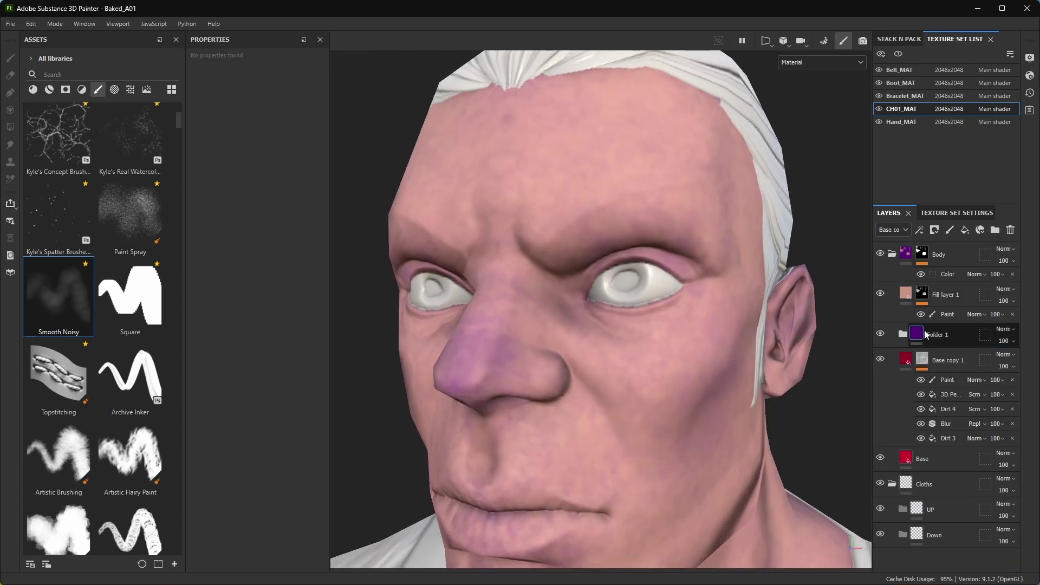
right_click(925, 334)
- Give Folder 1 a black mask and paint purple under the right eye
left_click(984, 38)
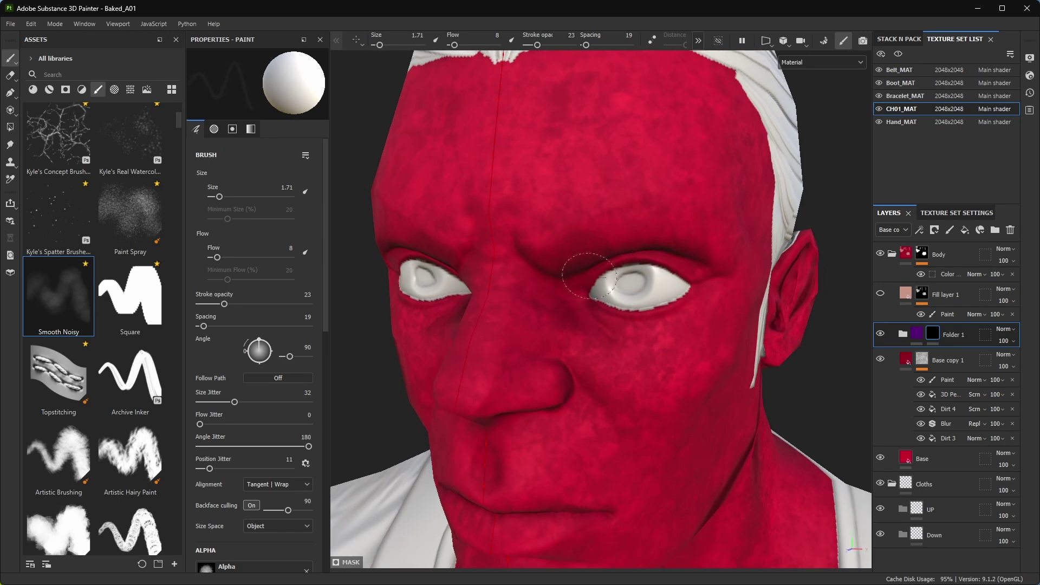
mouse_move(649, 293)
left_mouse_down()
mouse_move(623, 303)
mouse_move(624, 314)
left_mouse_up()
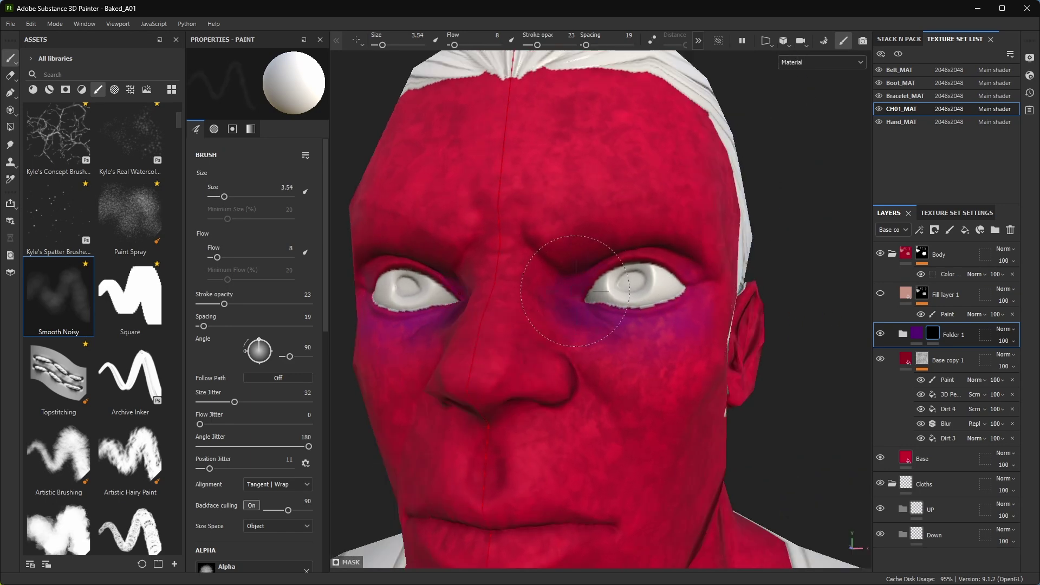
left_click_drag(699, 329, 677, 319, "alt")
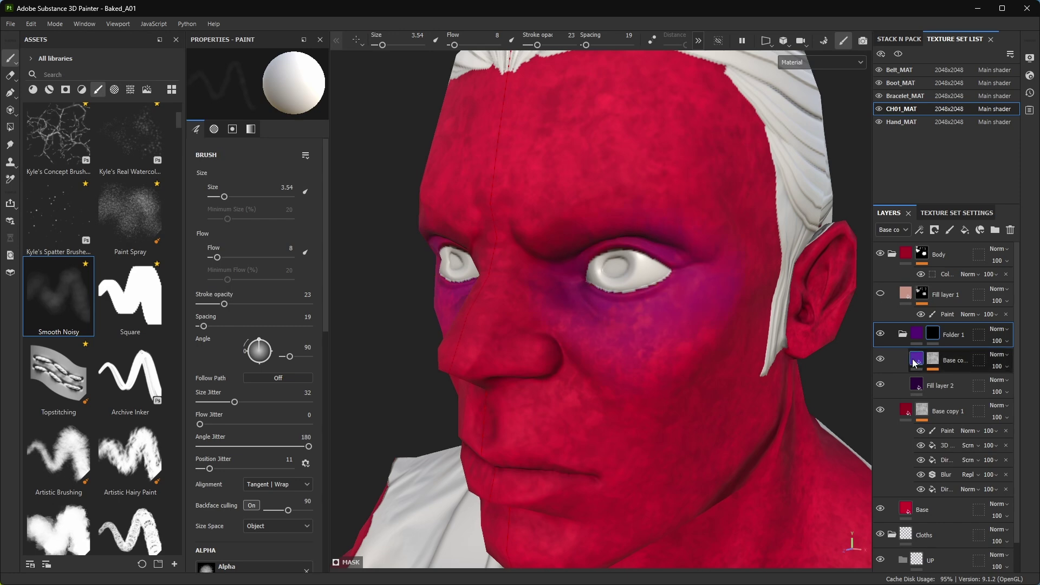
left_click(898, 386)
left_click(256, 365)
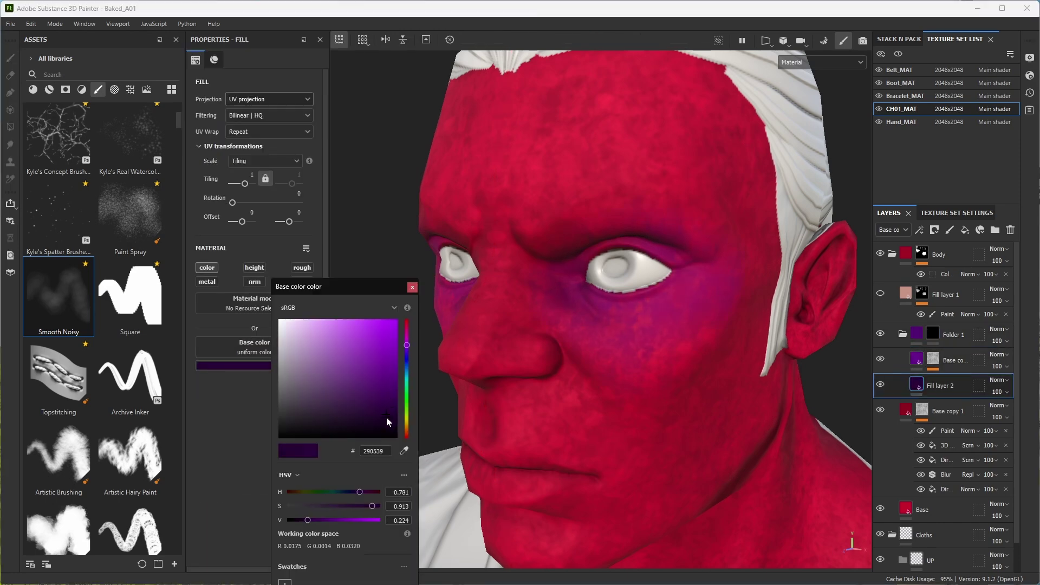
left_click(901, 333)
mouse_move(556, 366)
left_mouse_down("alt")
mouse_move(625, 340)
mouse_move(602, 373)
left_mouse_up("alt")
- Shade the eye sockets with a smaller brush, then brush pale skin on Fill layer 1's mask
key("bracketleft")
left_click_drag(675, 340, 885, 294, "alt")
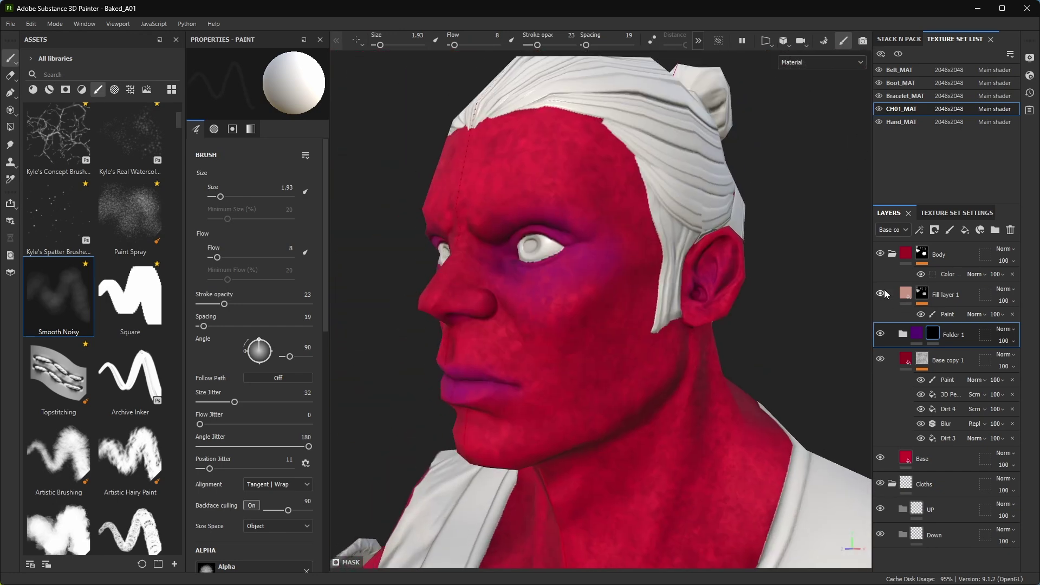
left_click(880, 293)
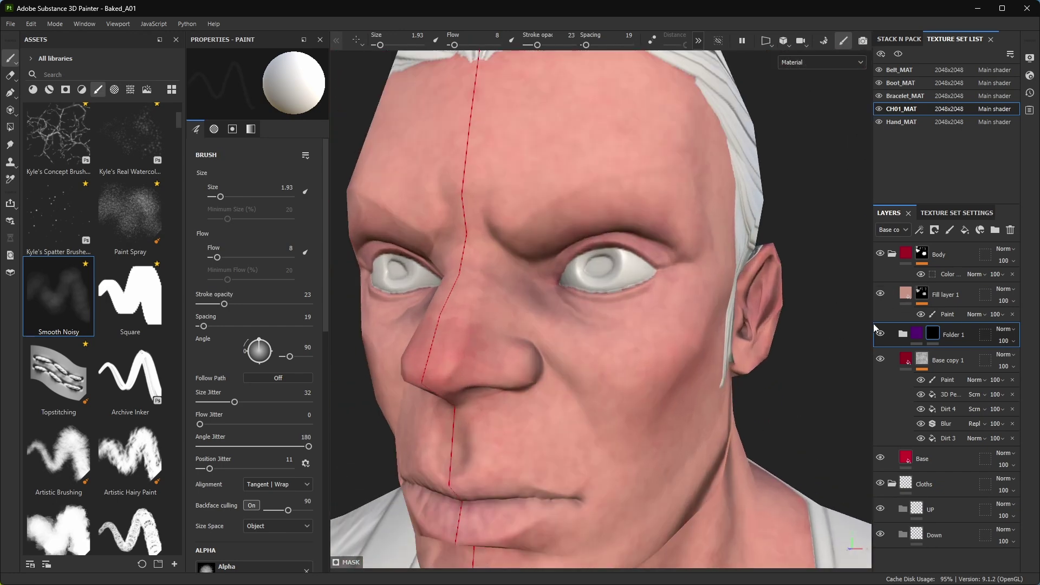
left_click(947, 315)
mouse_move(623, 336)
left_mouse_down("alt")
mouse_move(555, 292)
mouse_move(565, 297)
mouse_move(533, 319)
left_mouse_up("alt")
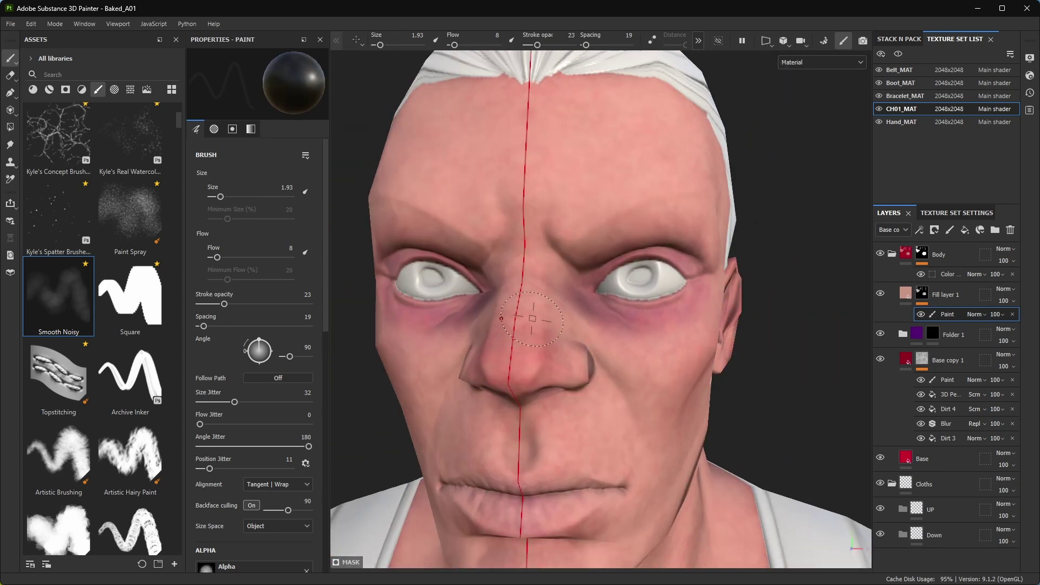
mouse_move(538, 357)
left_mouse_down("alt")
mouse_move(526, 360)
mouse_move(541, 424)
mouse_move(609, 359)
mouse_move(551, 395)
left_mouse_up("alt")
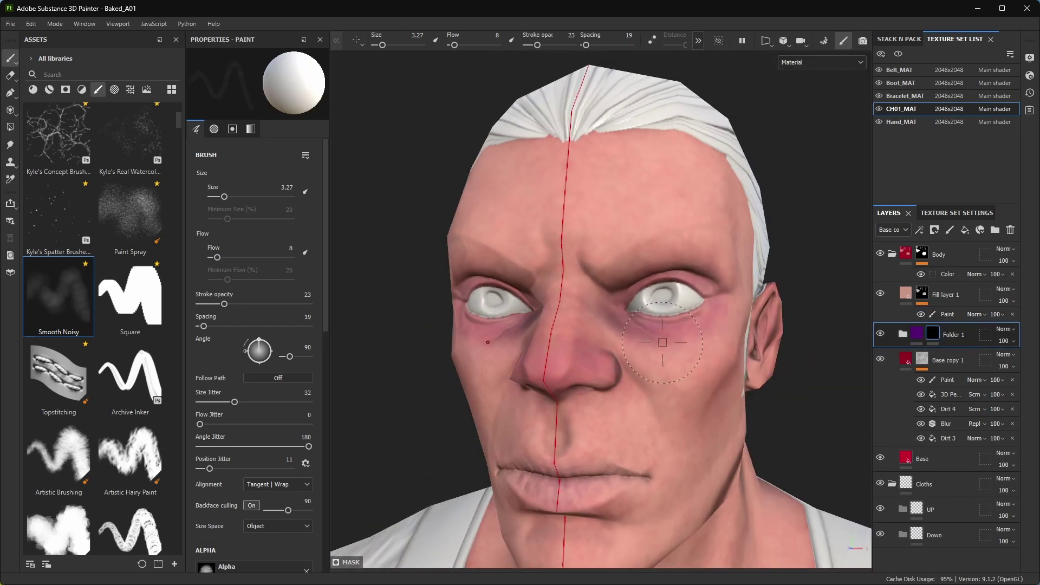
mouse_move(662, 342)
left_mouse_down("alt")
mouse_move(551, 398)
mouse_move(648, 420)
mouse_move(627, 441)
mouse_move(607, 433)
left_mouse_up("alt")
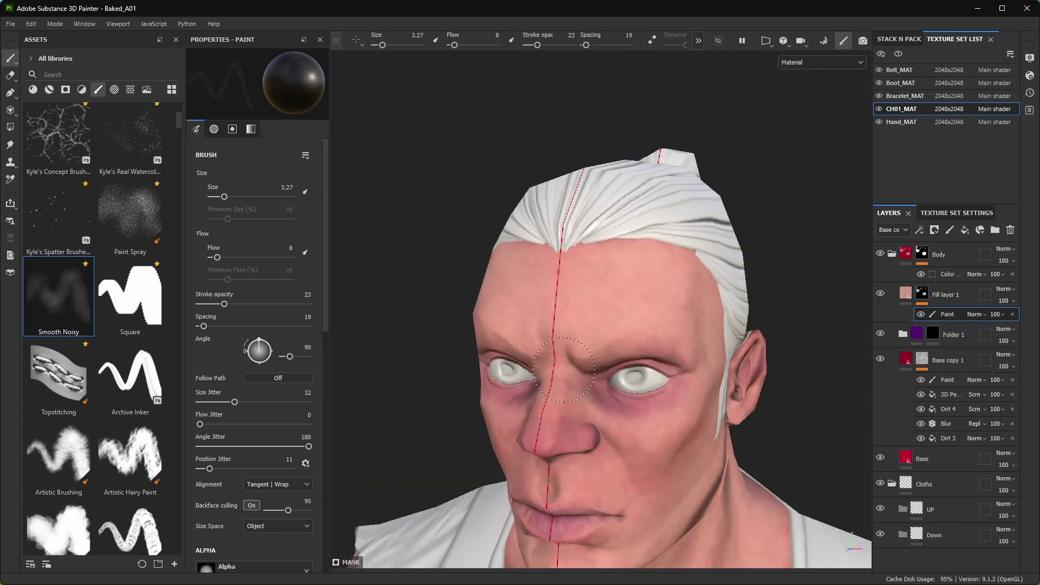
- Add Fill layer 3 above Fill layer 1 with a skin-tone colour, black mask and paint effect
left_click(915, 293)
left_click(964, 229)
left_click(264, 367)
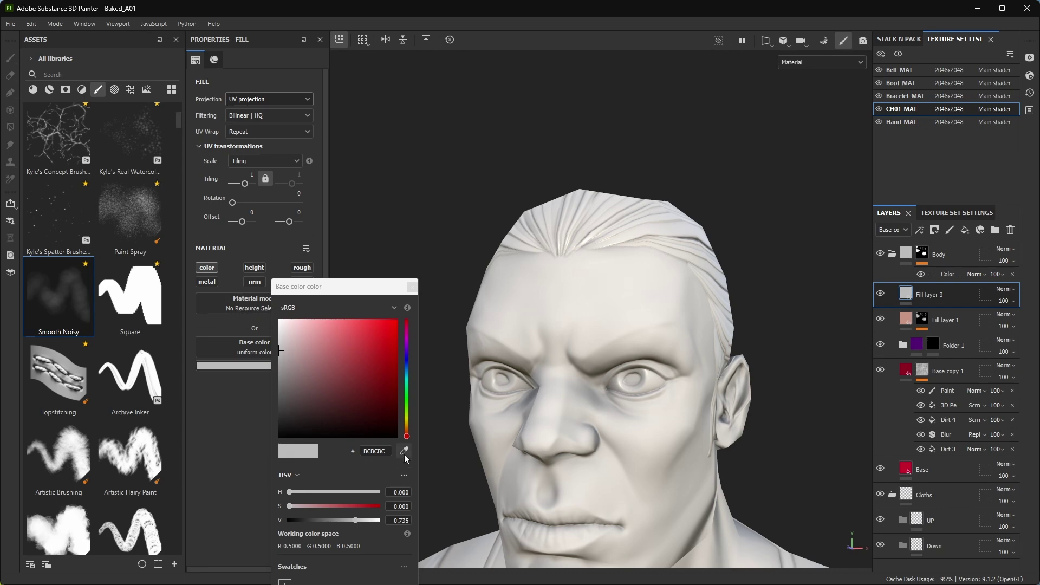
left_click_drag(316, 343, 328, 365)
left_click(412, 287)
right_click(935, 294)
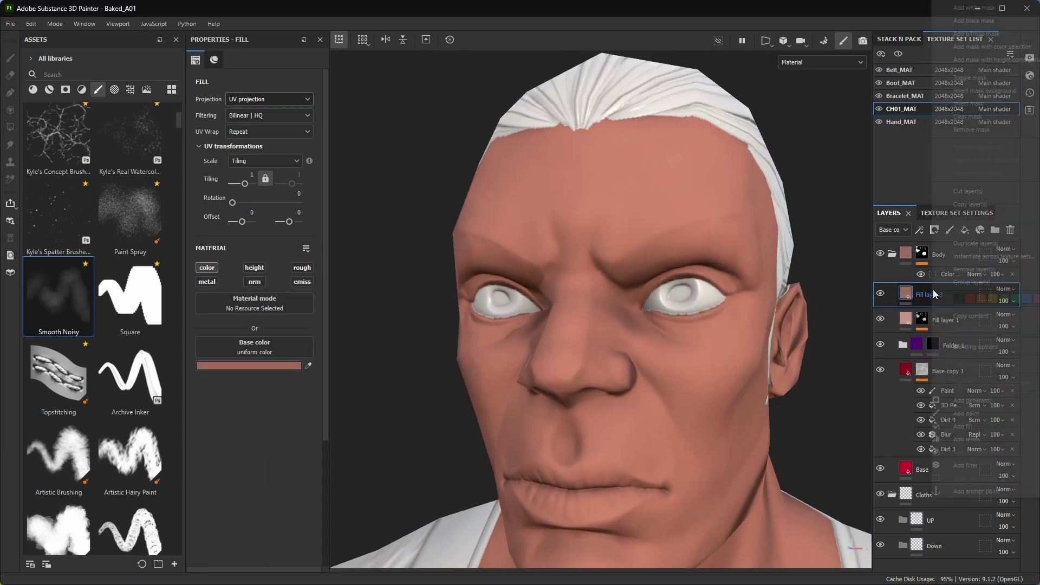
left_click(973, 21)
right_click(921, 293)
left_click(968, 366)
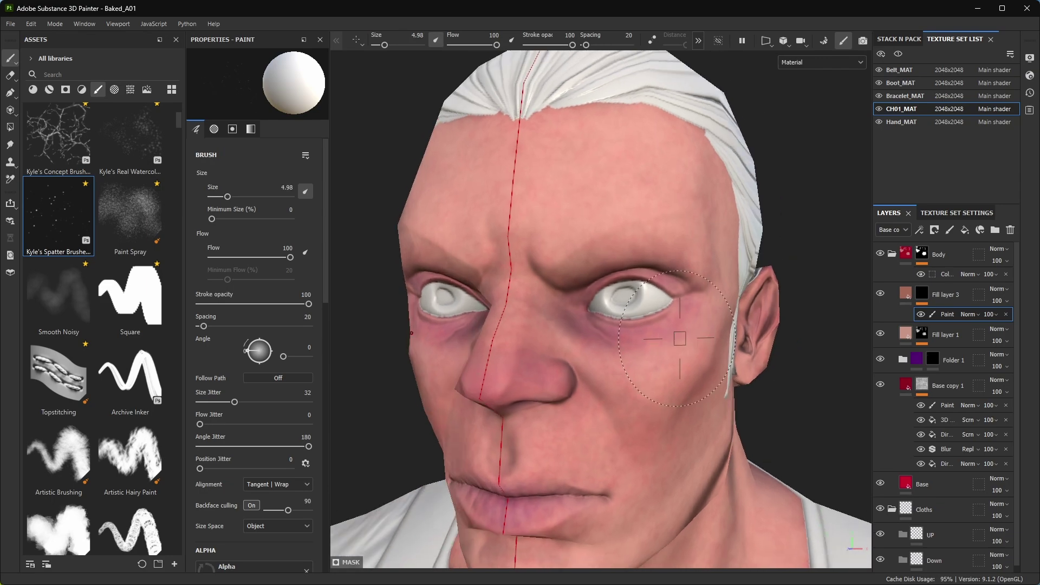
- Switch to a speckled dots brush and reduce its size and flow
mouse_move(718, 330)
left_mouse_down("alt")
mouse_move(563, 280)
mouse_move(626, 418)
mouse_move(514, 401)
mouse_move(676, 352)
left_mouse_up("alt")
left_click(130, 214)
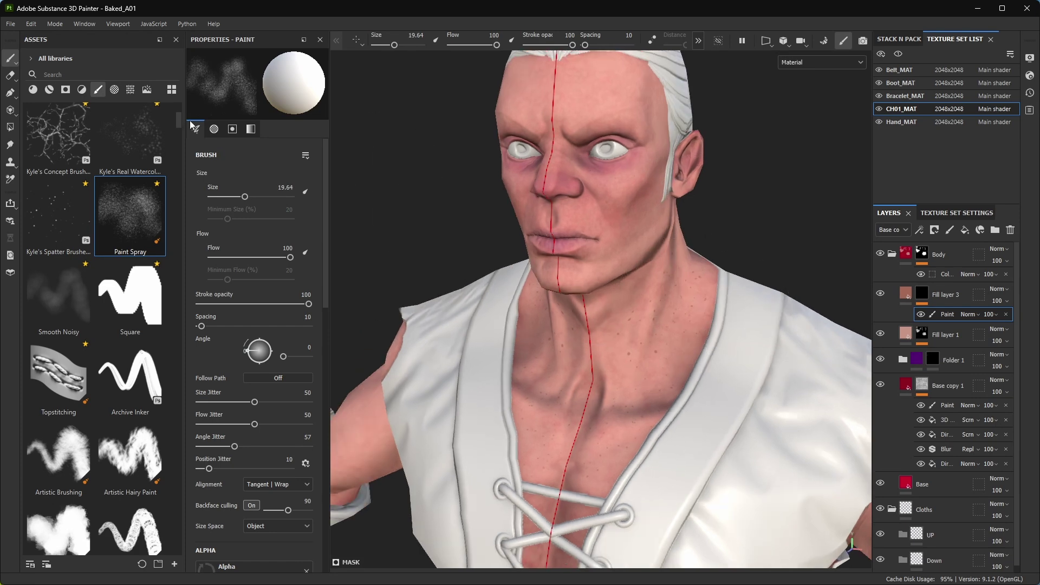
scroll(59, 235, "up", 3)
left_click(79, 233)
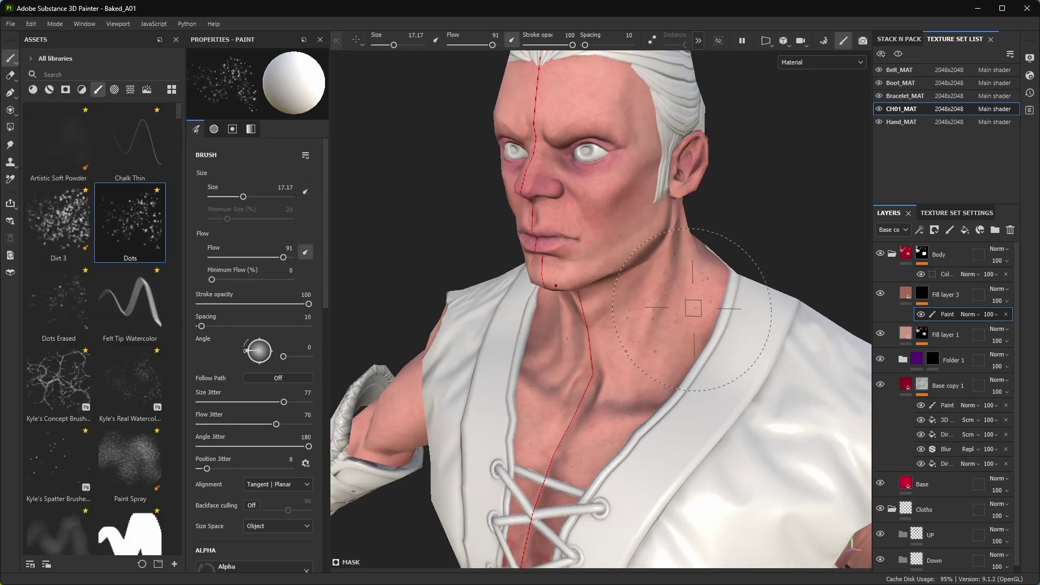
left_click_drag(692, 309, 704, 303, "alt")
right_click_drag(704, 303, 687, 303, "ctrl")
- Speckle skin-tone variation across the head, collar and torso from several angles
left_click_drag(711, 301, 623, 304, "ctrl")
middle_click_drag(622, 303, 650, 135, "alt")
mouse_move(649, 135)
left_mouse_down("alt")
mouse_move(684, 364)
mouse_move(670, 226)
left_mouse_up("alt")
mouse_move(650, 226)
right_mouse_down("ctrl")
mouse_move(670, 226)
mouse_move(670, 178)
right_mouse_up("ctrl")
middle_click_drag(670, 178, 666, 244, "alt")
left_click_drag(666, 244, 656, 330, "alt")
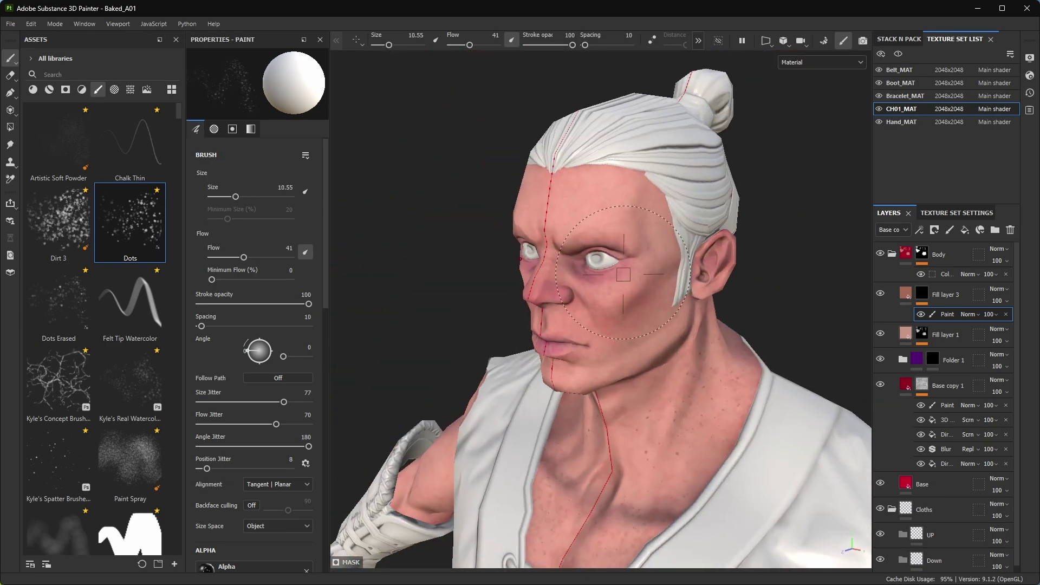
left_click_drag(647, 276, 644, 186, "alt")
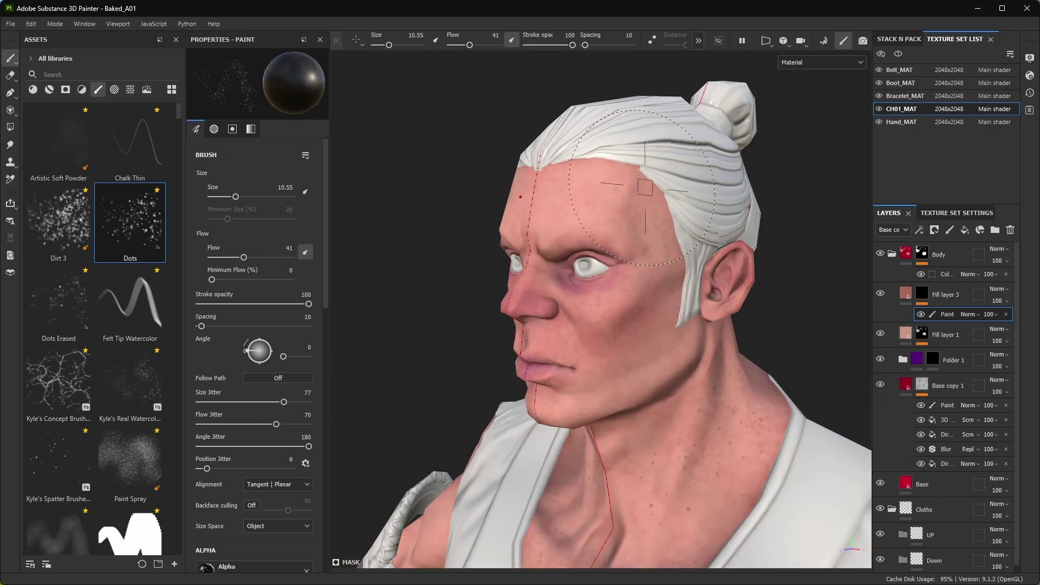
mouse_move(667, 281)
left_mouse_down("alt")
mouse_move(595, 282)
mouse_move(704, 303)
left_mouse_up("alt")
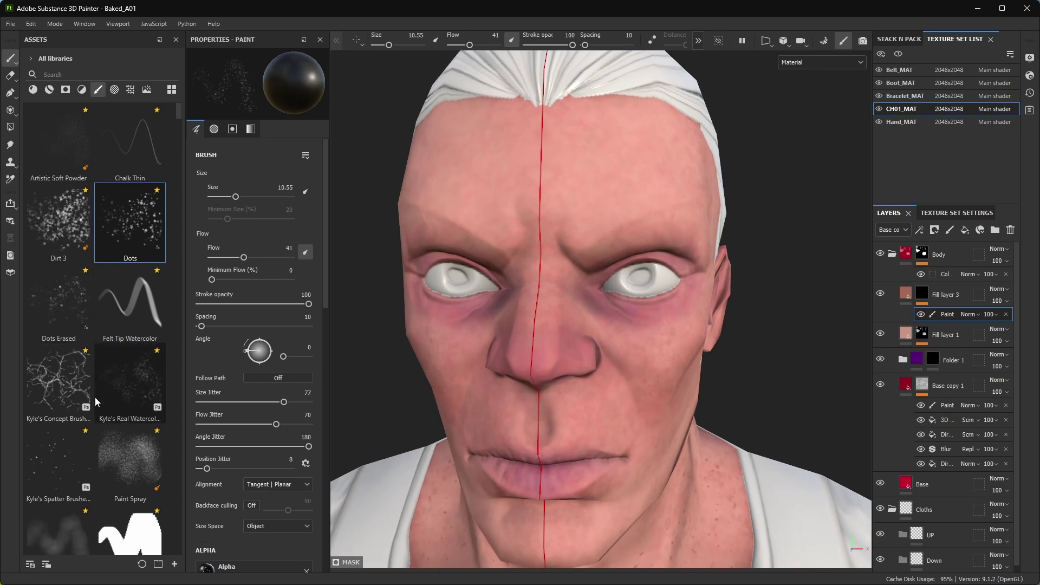
- Return to the Smooth Noisy brush and paint soft blotches on the face and along the neck
scroll(68, 307, "down", 3)
left_click(68, 307)
left_click_drag(596, 325, 666, 331, "alt")
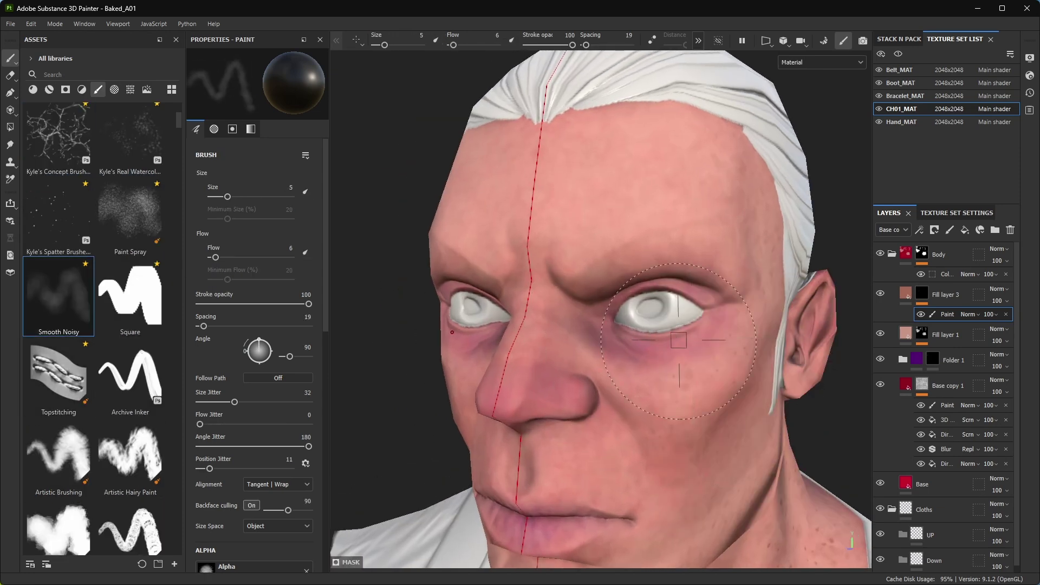
right_click_drag(678, 340, 663, 340, "ctrl")
mouse_move(664, 340)
left_mouse_down("alt")
mouse_move(574, 339)
mouse_move(628, 341)
mouse_move(594, 332)
left_mouse_up("alt")
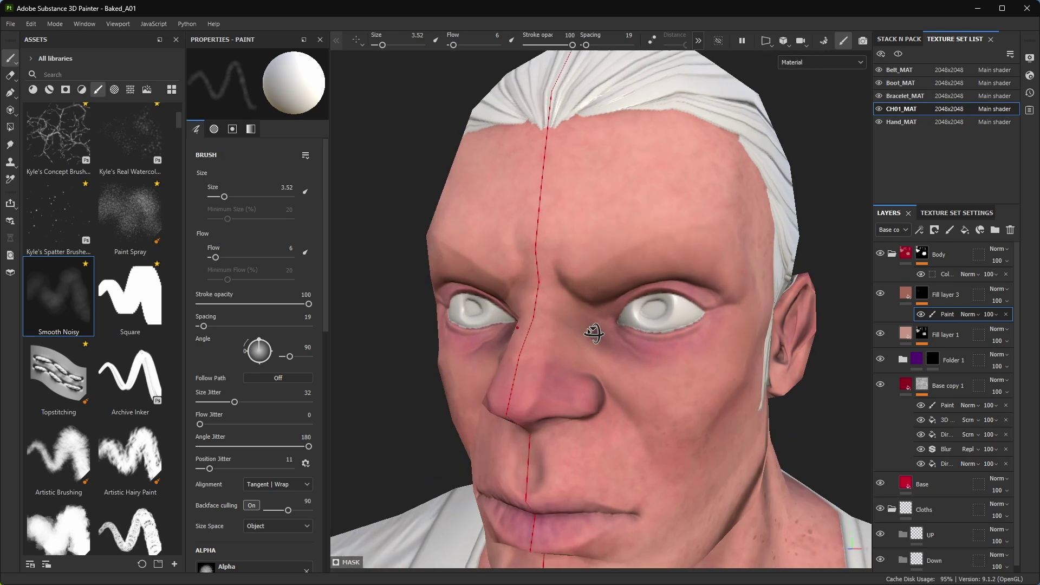
left_click_drag(724, 295, 601, 278, "alt")
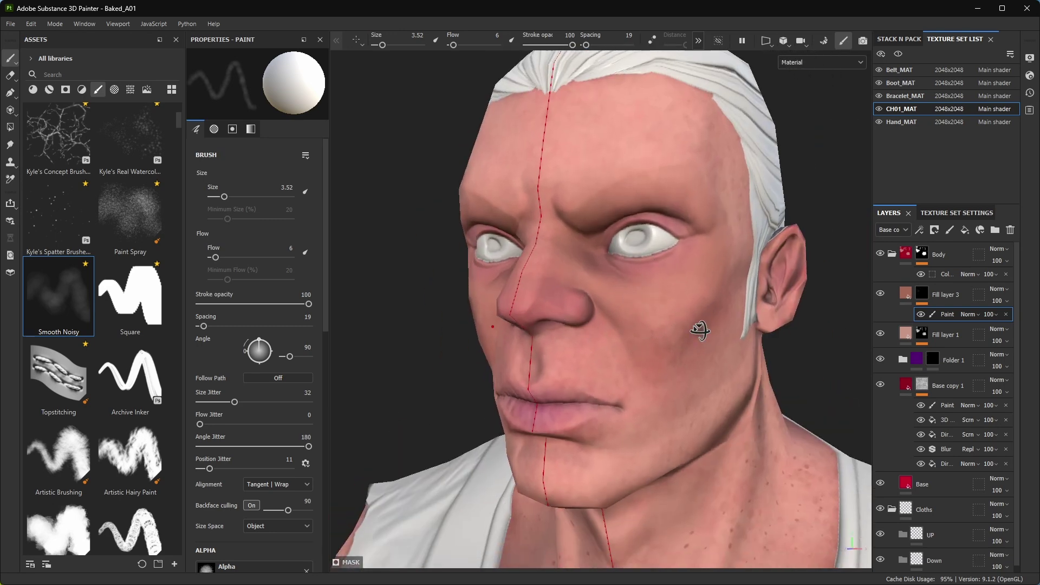
left_click_drag(700, 330, 694, 328, "alt")
right_click_drag(694, 328, 705, 328, "ctrl")
mouse_move(705, 328)
left_mouse_down("alt")
mouse_move(685, 324)
mouse_move(573, 371)
left_mouse_up("alt")
mouse_move(657, 370)
left_mouse_down("alt")
mouse_move(631, 395)
mouse_move(568, 396)
left_mouse_up("alt")
- Choose the Dirt 3 brush, fine-tune its size, and dab speckles on the neck, ear and chest
scroll(95, 214, "up", 3)
left_click(59, 222)
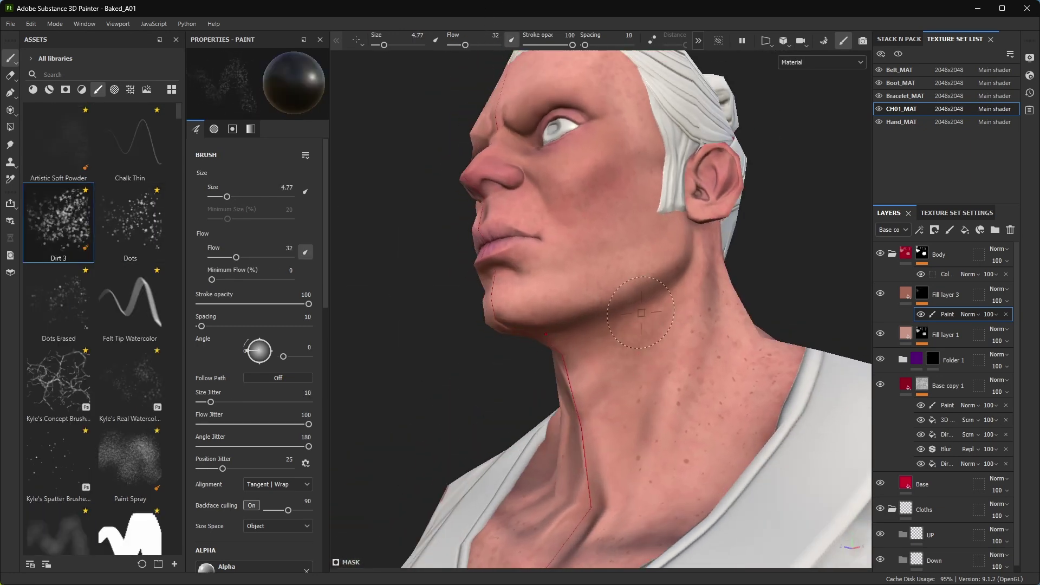
mouse_move(687, 289)
left_mouse_down("alt")
mouse_move(736, 284)
mouse_move(717, 381)
left_mouse_up("alt")
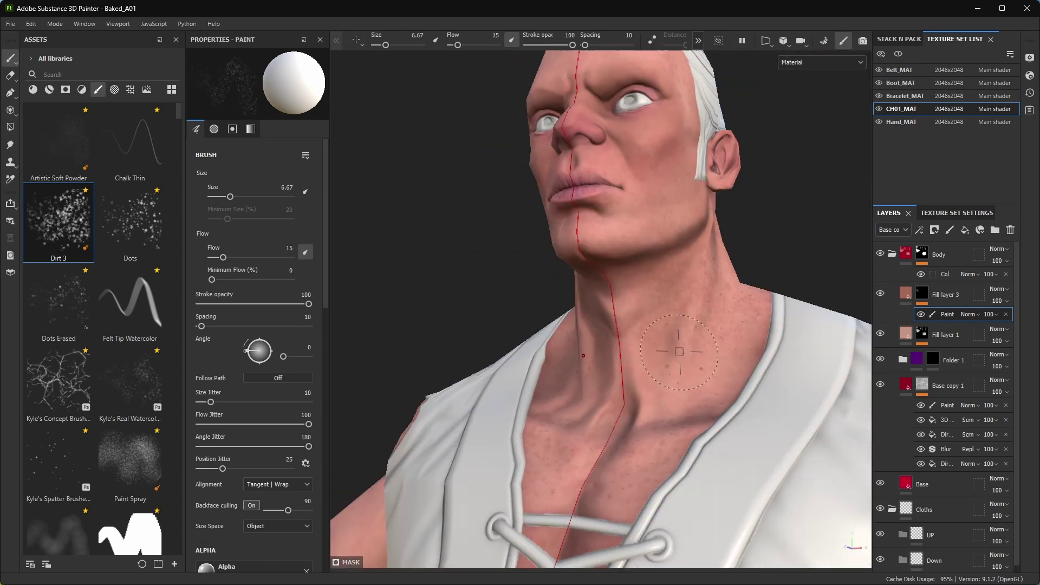
left_click_drag(679, 352, 630, 360, "alt")
key("bracketleft")
key("bracketleft")
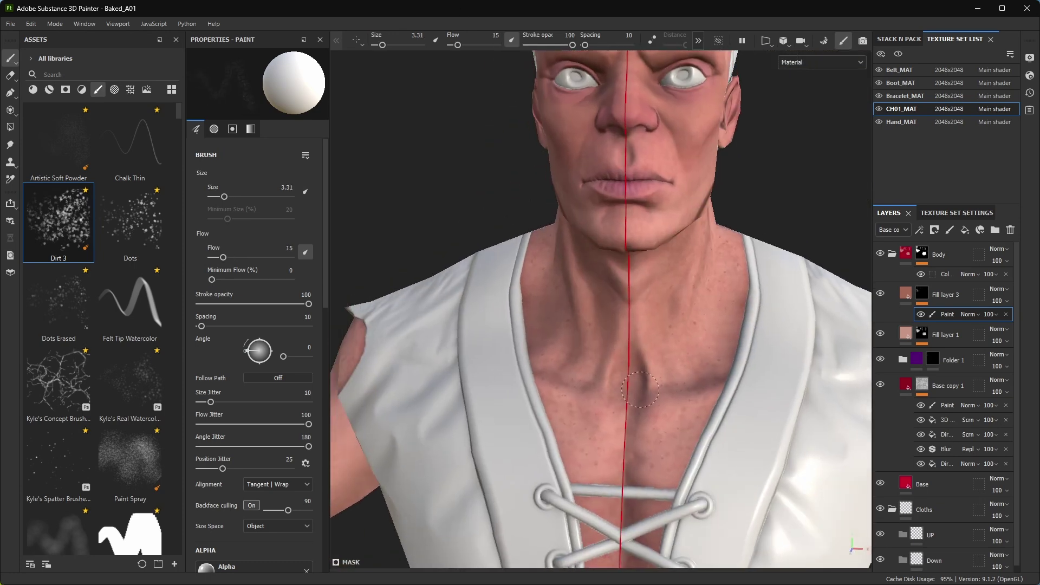
key("bracketright")
mouse_move(641, 389)
middle_mouse_down("alt")
mouse_move(645, 477)
mouse_move(704, 412)
middle_mouse_up("alt")
left_click_drag(704, 411, 778, 346, "alt")
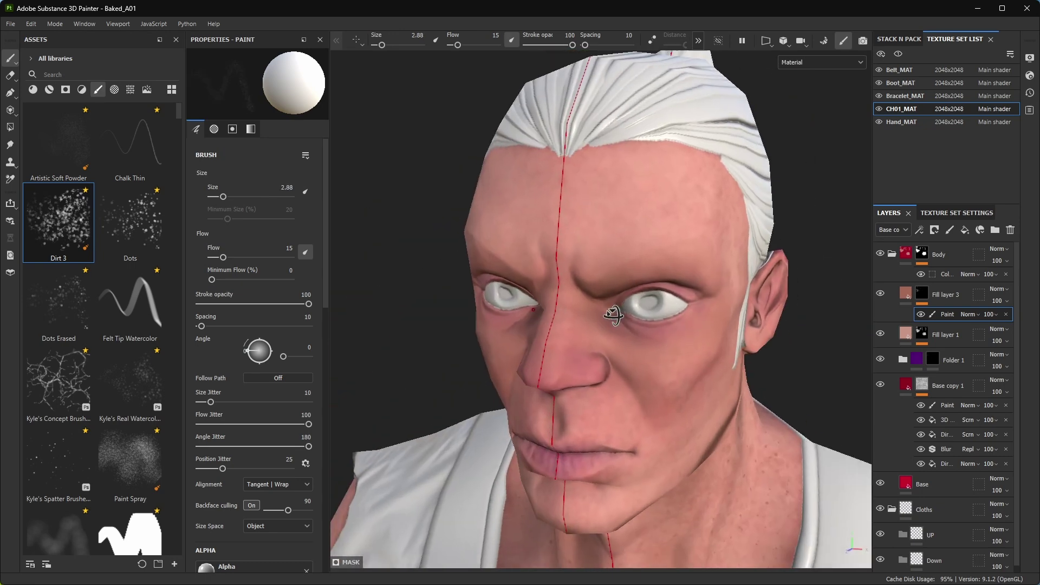
mouse_move(614, 315)
left_mouse_down("alt")
mouse_move(614, 304)
mouse_move(601, 304)
mouse_move(635, 343)
mouse_move(715, 265)
mouse_move(707, 380)
left_mouse_up("alt")
key("bracketright")
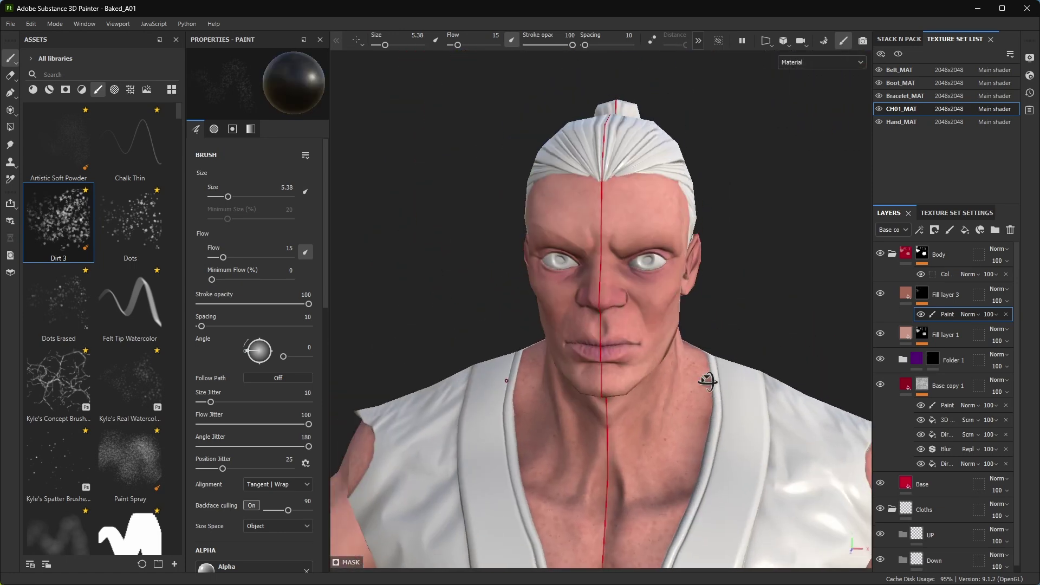
- Dab more pore speckles across the cheeks, temples, brow and nose
mouse_move(707, 381)
right_mouse_down("alt")
mouse_move(457, 406)
mouse_move(622, 375)
right_mouse_up("alt")
mouse_move(622, 376)
left_mouse_down("alt")
mouse_move(583, 374)
mouse_move(668, 370)
left_mouse_up("alt")
left_click_drag(664, 420, 713, 255, "alt")
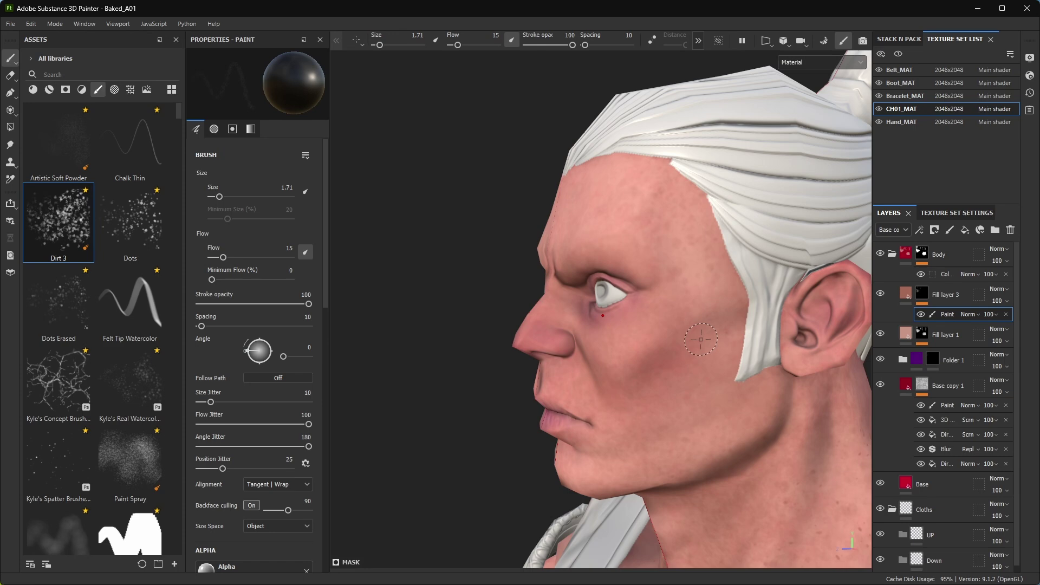
left_click_drag(699, 300, 712, 258, "alt")
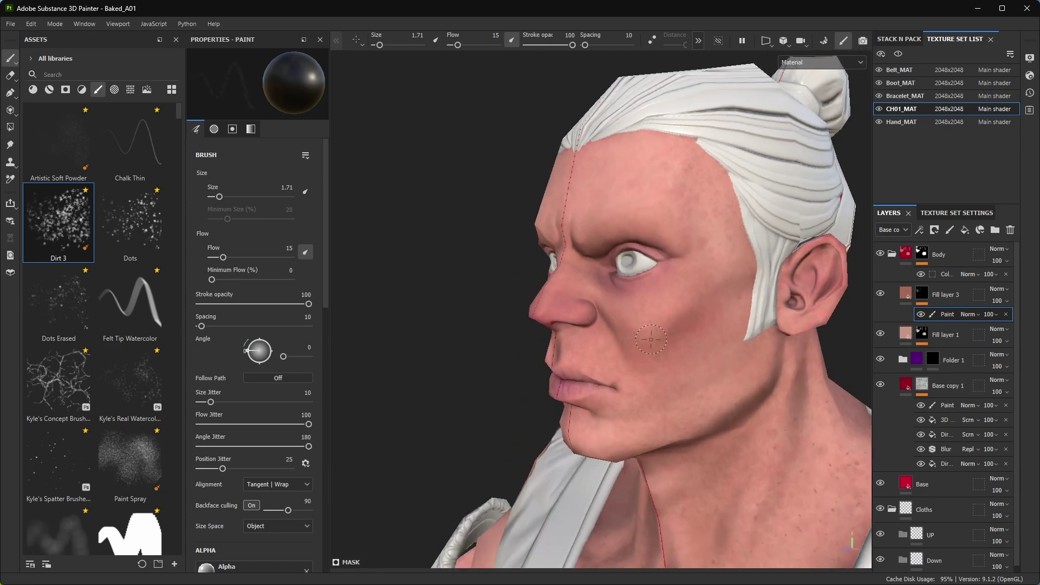
right_click_drag(712, 257, 725, 215, "alt")
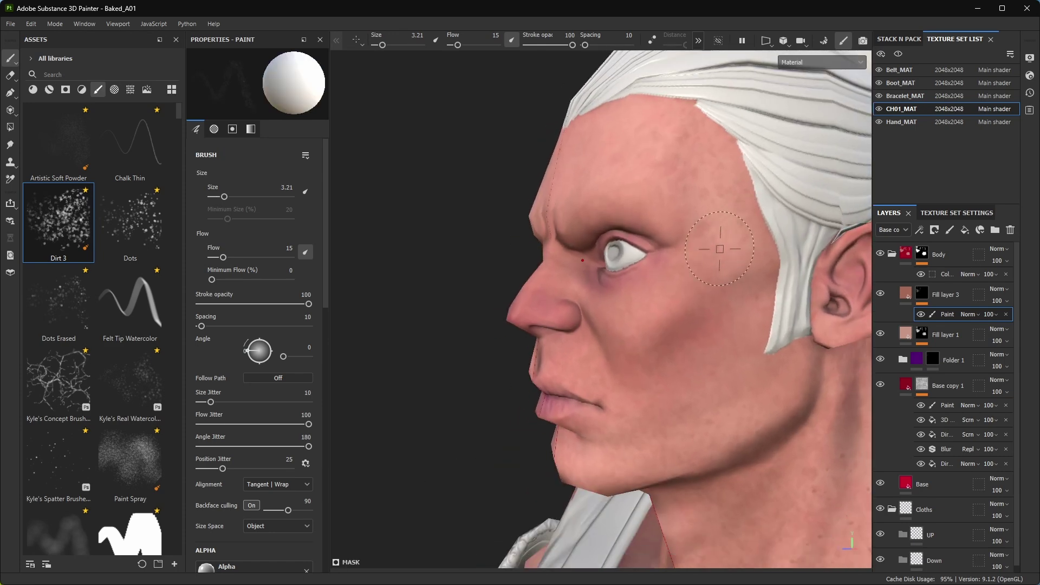
mouse_move(719, 249)
left_mouse_down("alt")
mouse_move(632, 384)
mouse_move(680, 260)
mouse_move(601, 325)
mouse_move(637, 363)
left_mouse_up("alt")
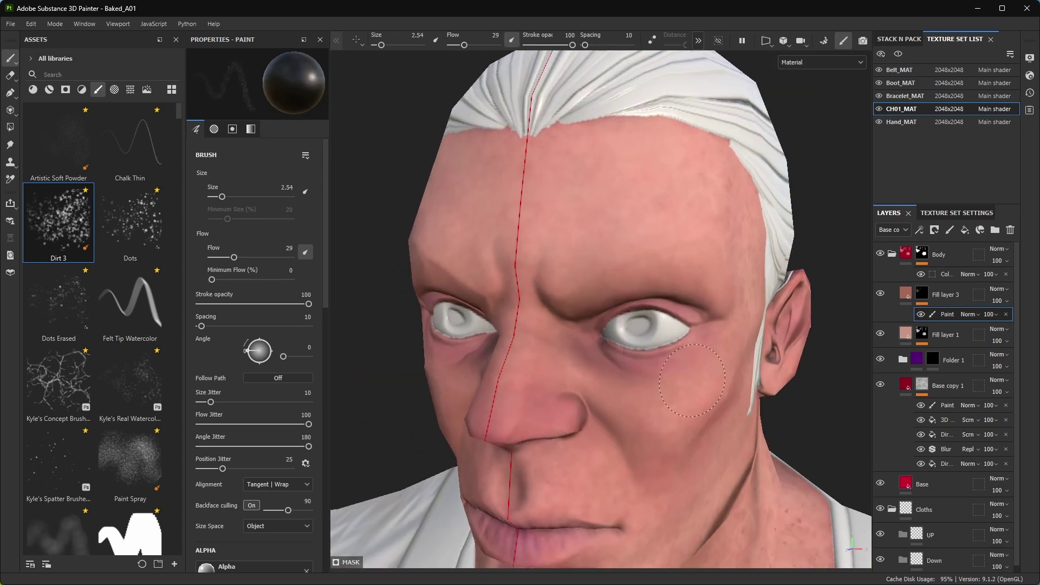
left_click_drag(693, 379, 693, 358, "alt")
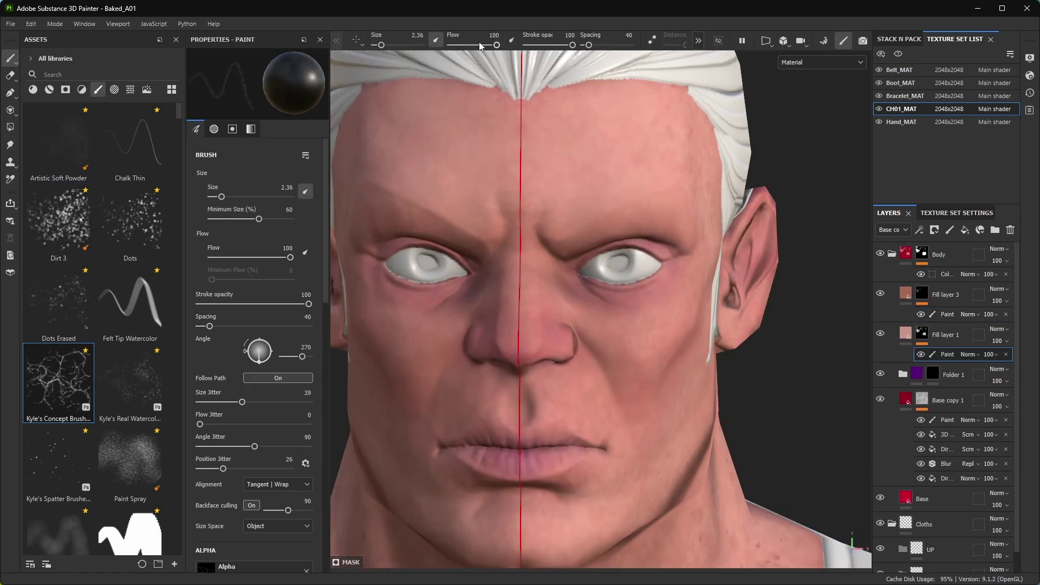
- Brush pale streaky skin from Fill layer 1 over the ear, neck and upper chest
mouse_move(585, 269)
left_mouse_down("alt")
mouse_move(686, 360)
mouse_move(566, 332)
left_mouse_up("alt")
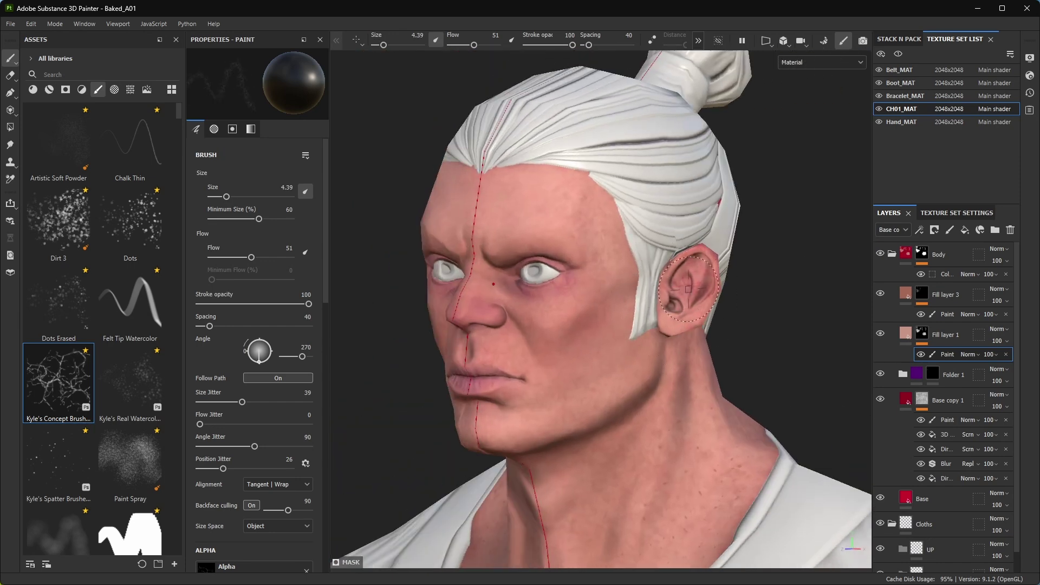
mouse_move(688, 289)
left_mouse_down("alt")
mouse_move(699, 292)
mouse_move(631, 325)
mouse_move(710, 315)
mouse_move(603, 336)
mouse_move(663, 377)
left_mouse_up("alt")
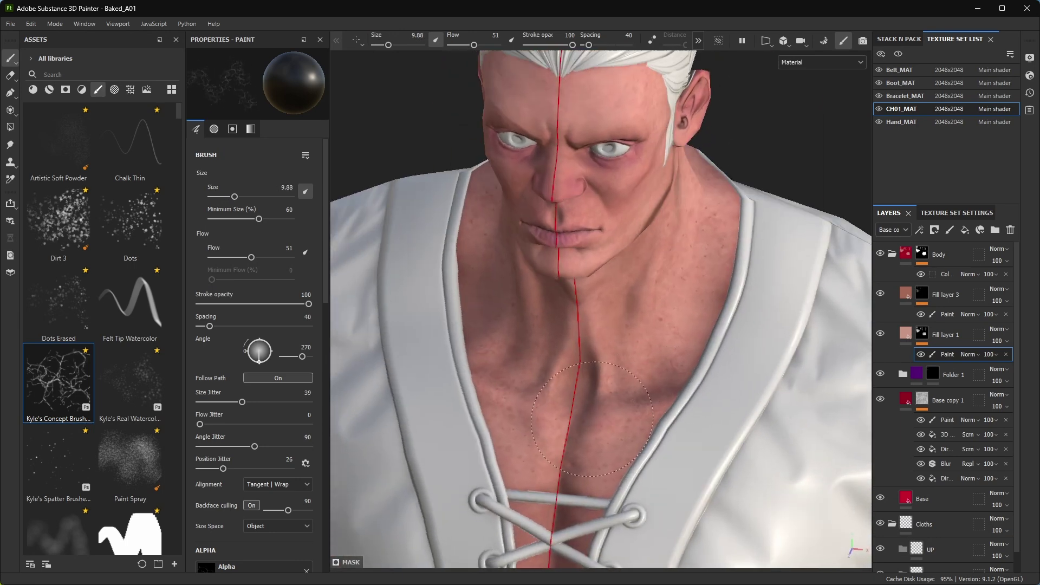
mouse_move(592, 419)
left_mouse_down("alt")
mouse_move(628, 325)
mouse_move(673, 315)
left_mouse_up("alt")
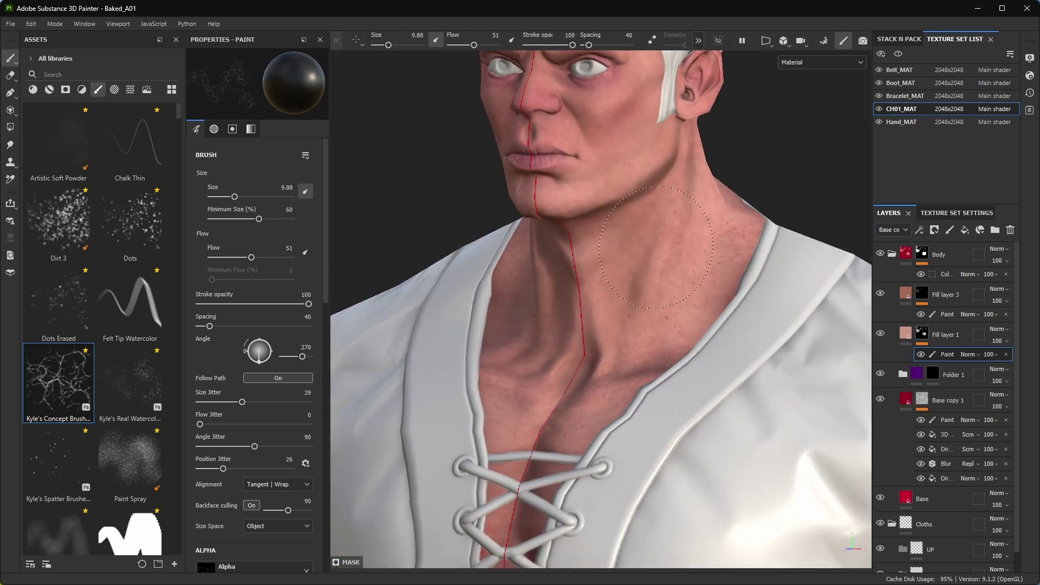
left_click_drag(656, 248, 541, 244, "alt")
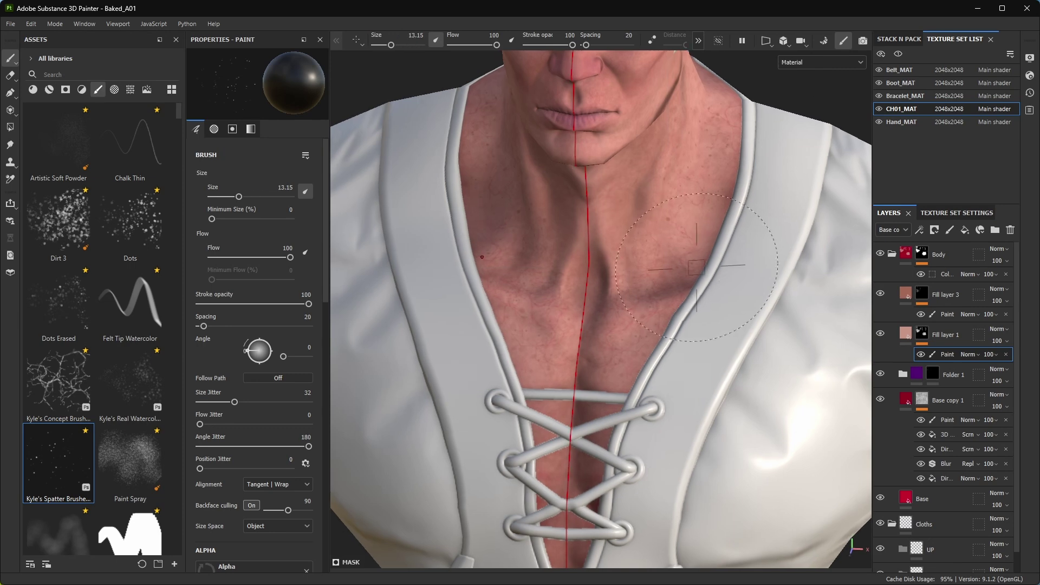
right_click_drag(696, 266, 661, 292, "ctrl")
- Switch to Smooth Noisy, lower stroke opacity to 42, and tint the chest softly
scroll(92, 292, "down", 3)
left_click(65, 297)
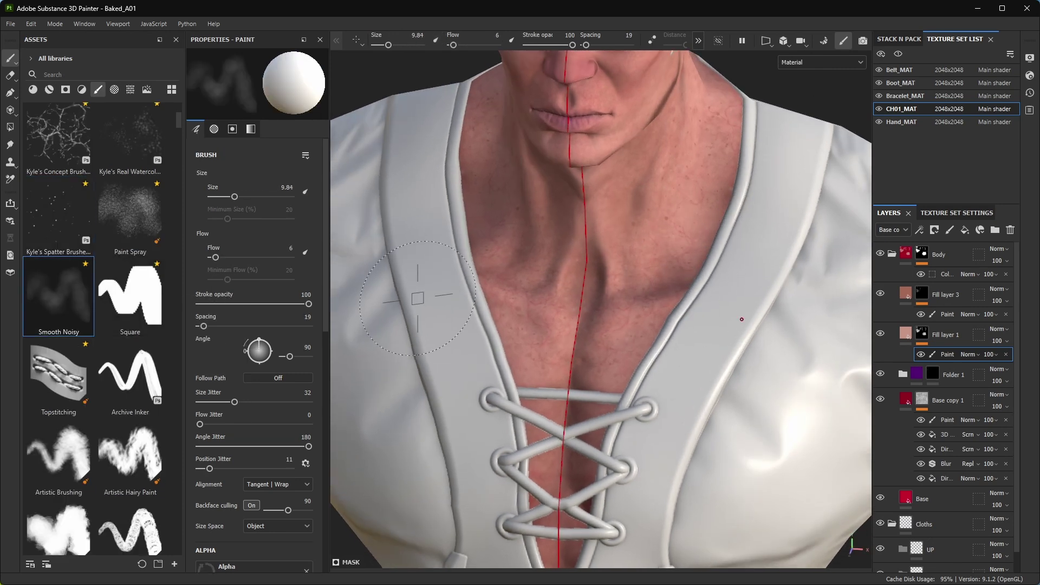
left_click_drag(672, 293, 660, 308, "alt")
right_click_drag(654, 323, 671, 323, "ctrl")
mouse_move(654, 323)
left_mouse_down("alt")
mouse_move(641, 279)
mouse_move(657, 269)
left_mouse_up("alt")
left_click_drag(569, 46, 546, 46)
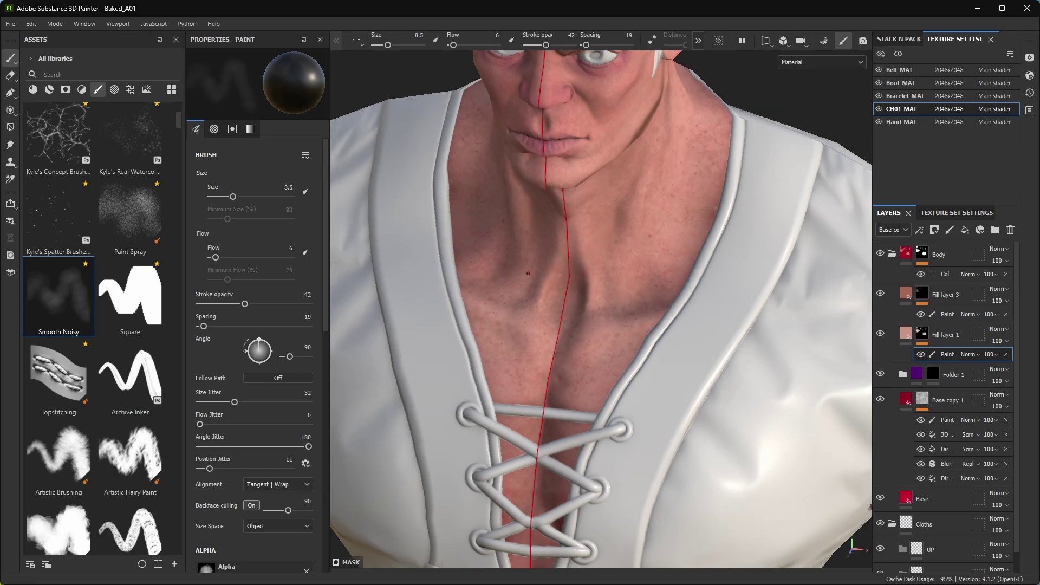
right_click_drag(649, 222, 663, 222, "ctrl")
mouse_move(661, 222)
left_mouse_down("alt")
mouse_move(617, 285)
mouse_move(644, 233)
left_mouse_up("alt")
- Paint faint colour blotches over the side of the face, nose, cheek and mouth
right_click_drag(644, 233, 623, 233, "ctrl")
middle_click_drag(623, 233, 623, 325, "alt")
mouse_move(623, 325)
left_mouse_down("alt")
mouse_move(647, 340)
mouse_move(626, 302)
left_mouse_up("alt")
right_click_drag(627, 302, 639, 302, "ctrl")
mouse_move(638, 301)
left_mouse_down("alt")
mouse_move(515, 309)
mouse_move(610, 291)
mouse_move(596, 287)
left_mouse_up("alt")
right_click_drag(596, 287, 580, 287, "ctrl")
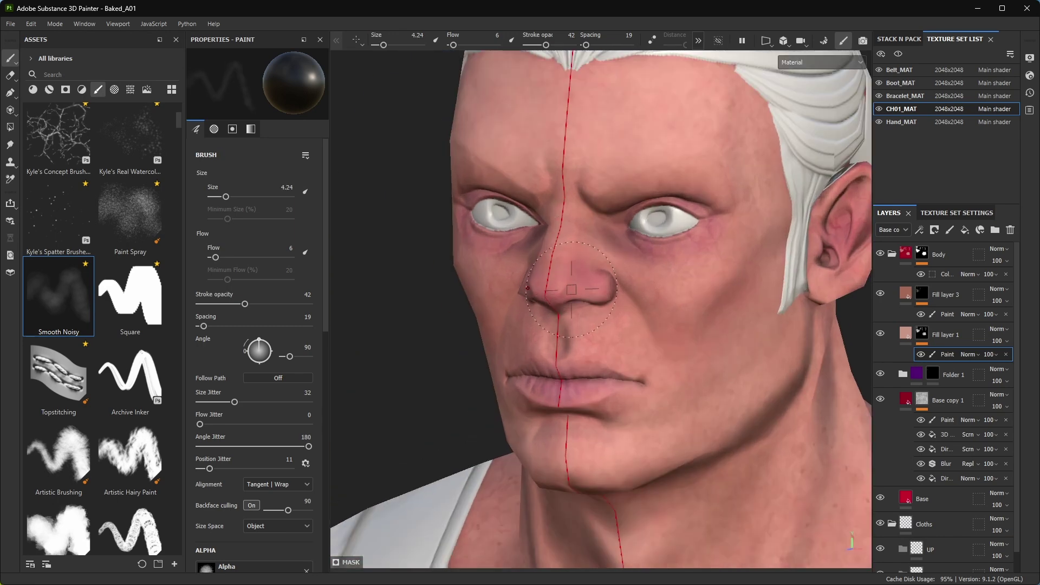
scroll(585, 282, "up", 2)
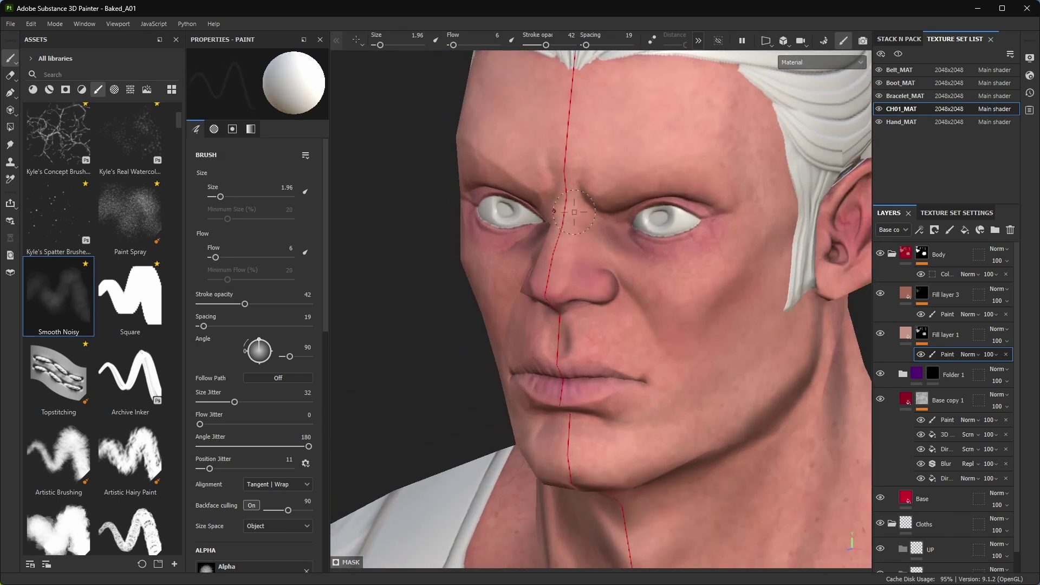
left_click_drag(669, 172, 639, 243, "alt")
right_click_drag(639, 243, 650, 244, "ctrl")
mouse_move(650, 244)
left_mouse_down("alt")
mouse_move(622, 272)
mouse_move(727, 232)
mouse_move(657, 227)
left_mouse_up("alt")
right_click_drag(657, 228, 669, 228, "ctrl")
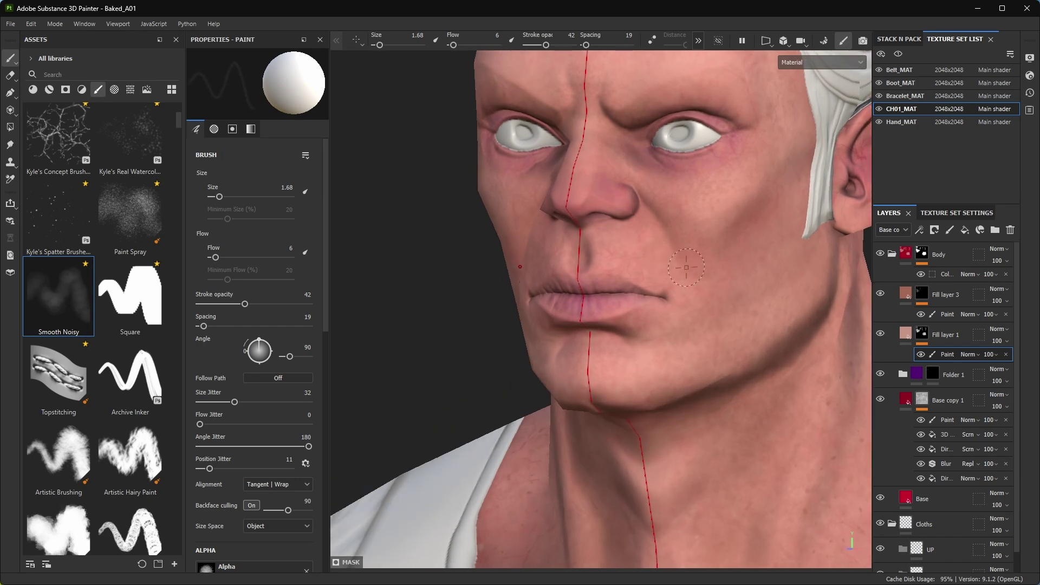
mouse_move(669, 227)
middle_mouse_down("alt")
mouse_move(639, 297)
mouse_move(637, 228)
middle_mouse_up("alt")
- Tint the neck and chest, then touch up around the eyes with a smaller brush
scroll(637, 227, "down", 3)
scroll(628, 325, "up", 2)
right_click_drag(628, 325, 644, 325, "ctrl")
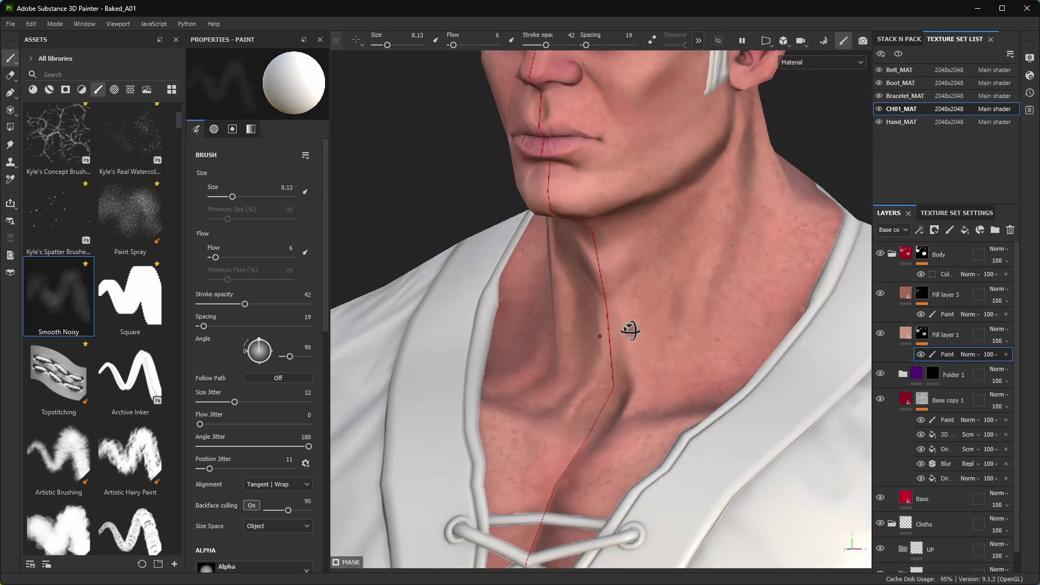
middle_click_drag(626, 332, 627, 296, "alt")
left_click_drag(627, 295, 703, 260, "alt")
right_click_drag(704, 260, 722, 260, "ctrl")
left_click_drag(685, 373, 650, 331, "alt")
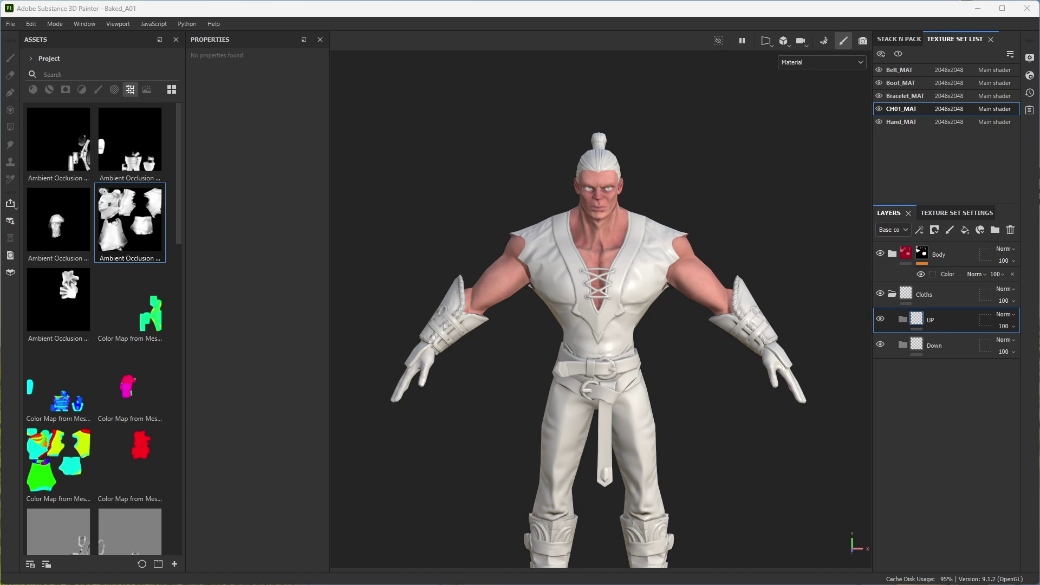
- Add a fill layer to colour the shirt, framing the chest and face
left_click_drag(465, 232, 651, 254, "alt")
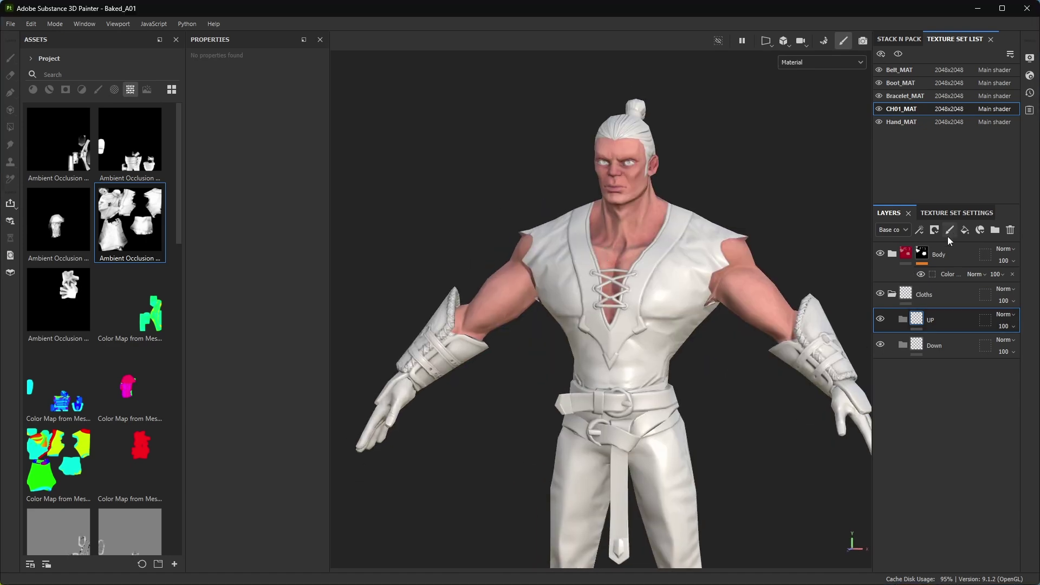
left_click(964, 230)
left_click_drag(542, 303, 528, 315, "alt")
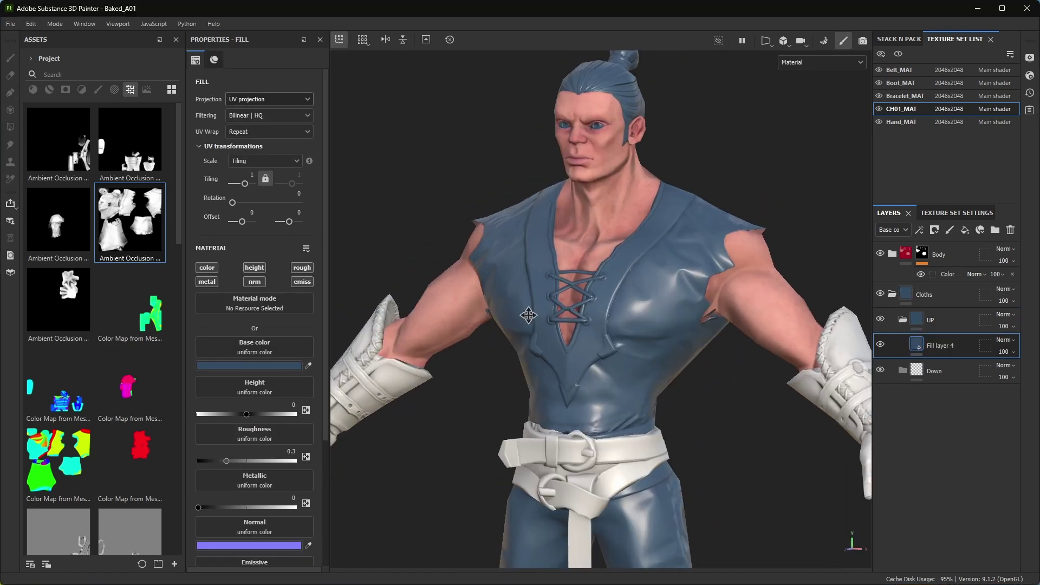
- Give the Cloths folder a black mask with a Color Selection effect
left_click(940, 294)
right_click(940, 294)
left_click(969, 55)
right_click(921, 293)
left_click(940, 426)
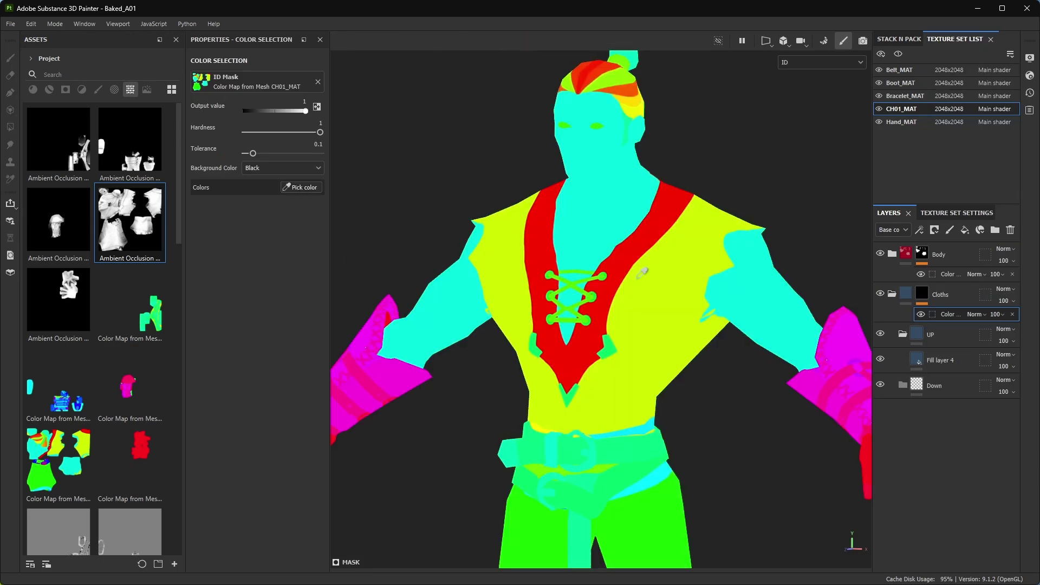
- Pick the yellow, red and green ID colours, raise tolerance, then remove green
left_click(642, 271)
left_click(574, 244)
left_click(301, 187)
left_click(563, 303)
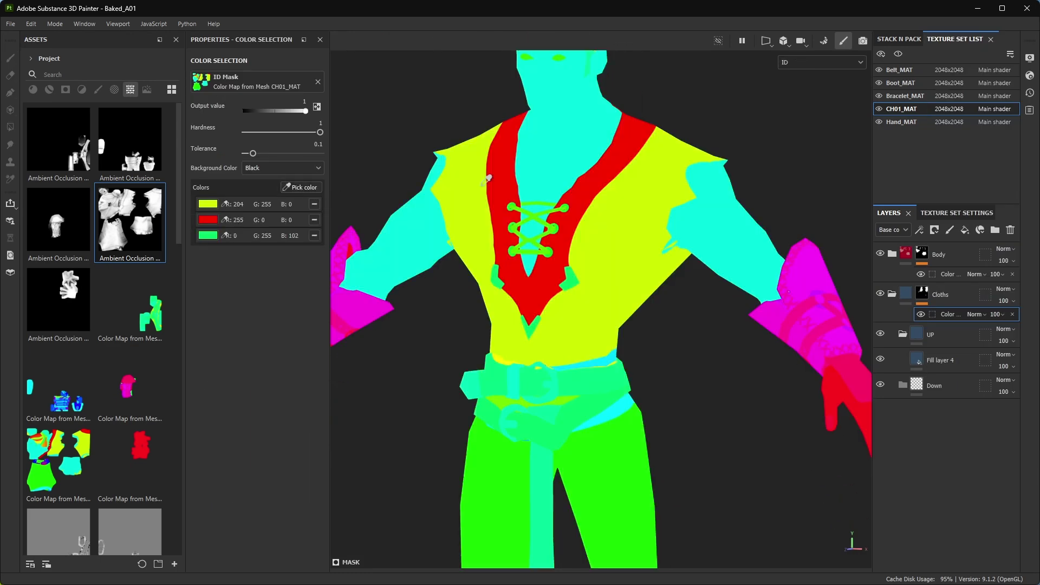
left_click_drag(252, 153, 287, 153)
left_click(314, 235)
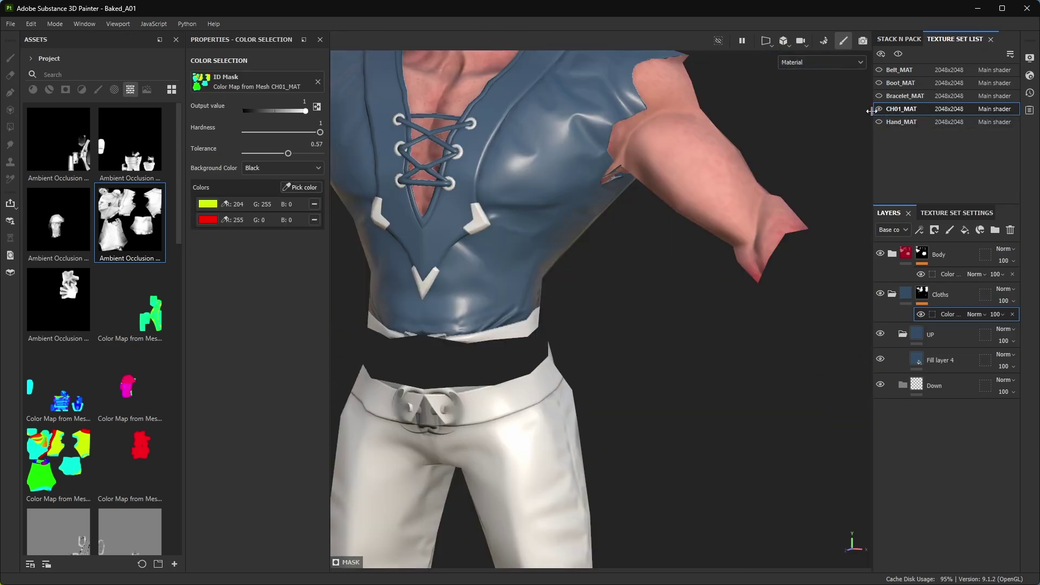
- Add the cyan, green, magenta and blue ID colours to the selection
left_click(301, 187)
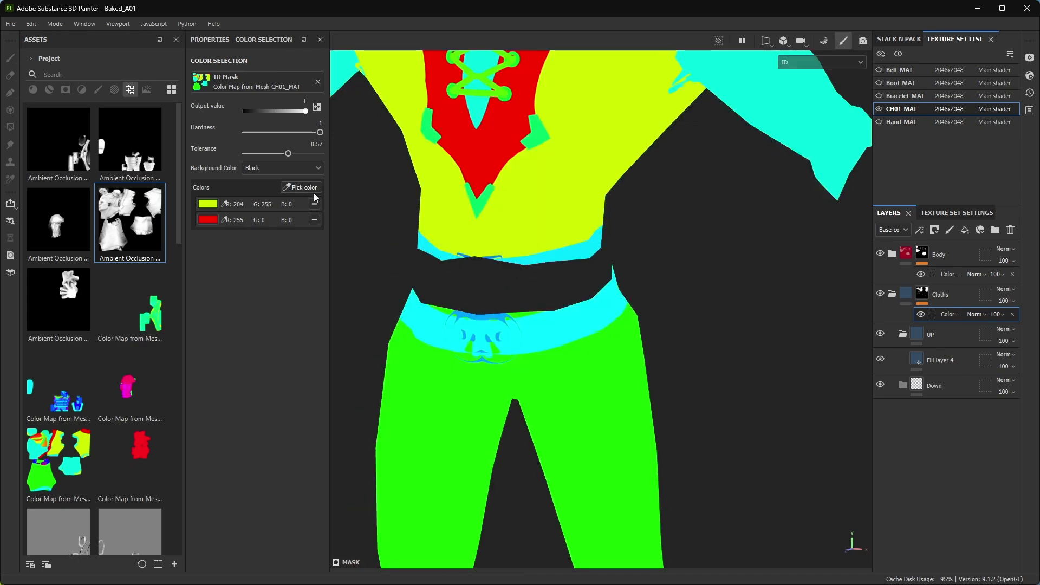
left_click(541, 311)
left_click(301, 187)
left_click(550, 275)
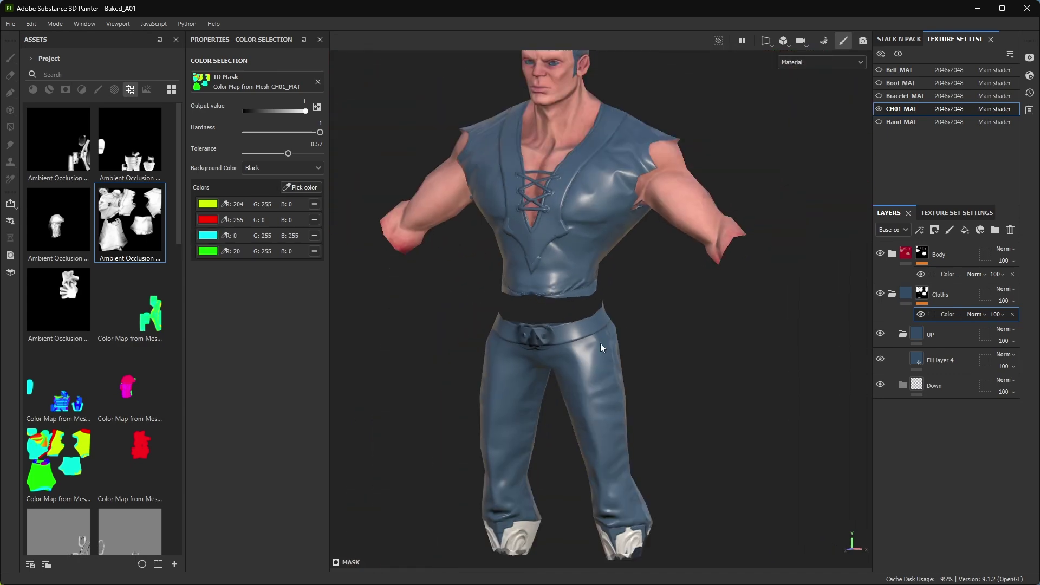
left_click(301, 187)
left_click(541, 243)
left_click(301, 187)
left_click(503, 140)
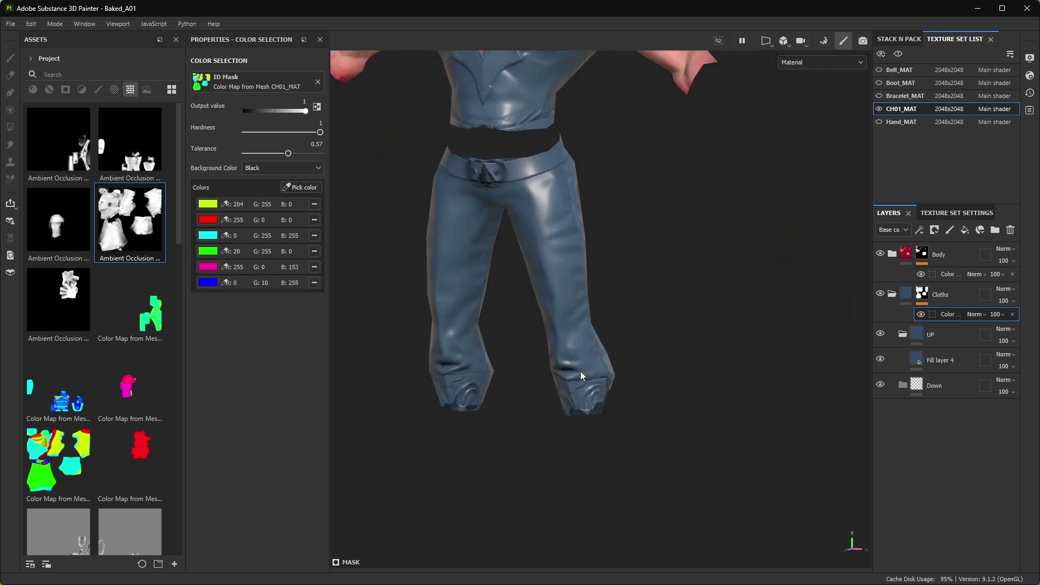
middle_click_drag(503, 141, 560, 303)
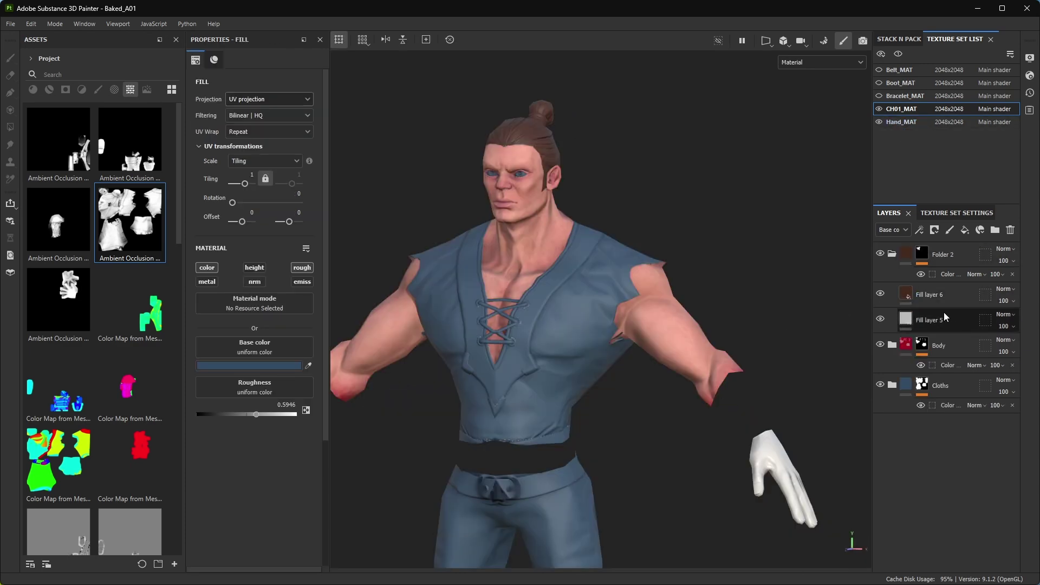
left_click(969, 347)
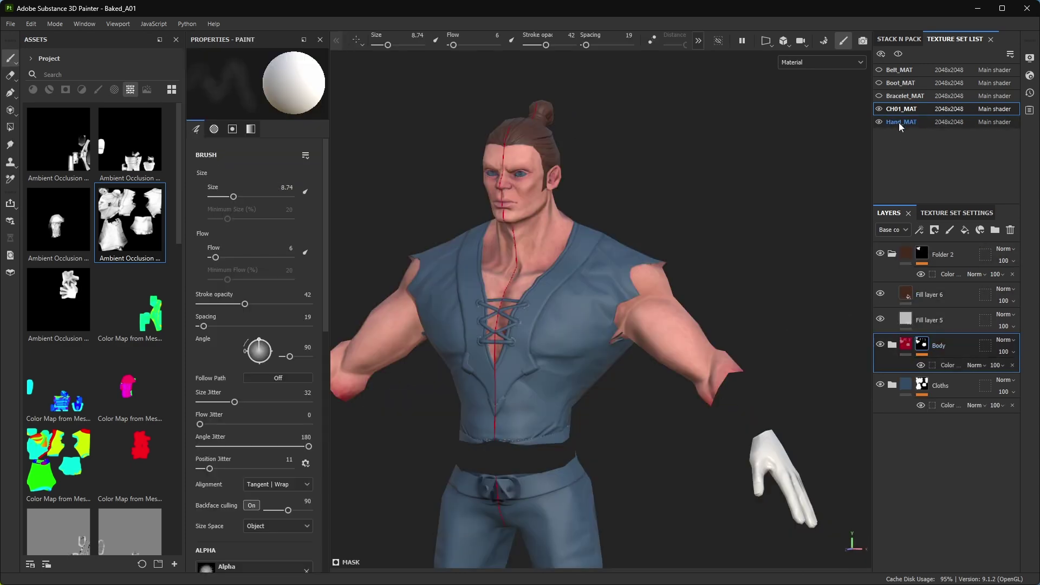
- Paste the Body skin folder into Hand_MAT with a colour-selection mask on the red ID
right_click(948, 349)
left_click(900, 122)
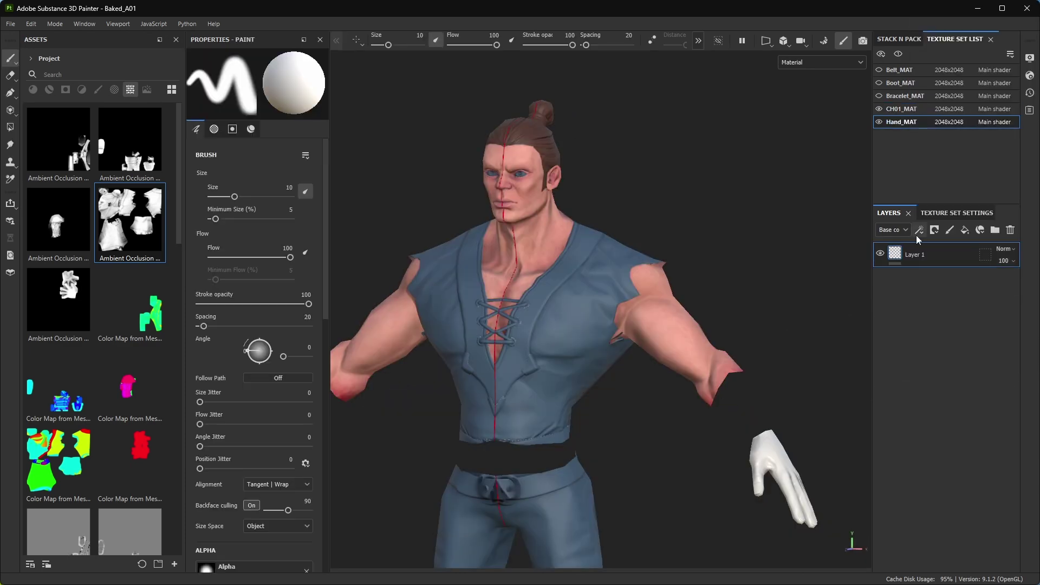
right_click(937, 254)
left_click(982, 230)
right_click(925, 259)
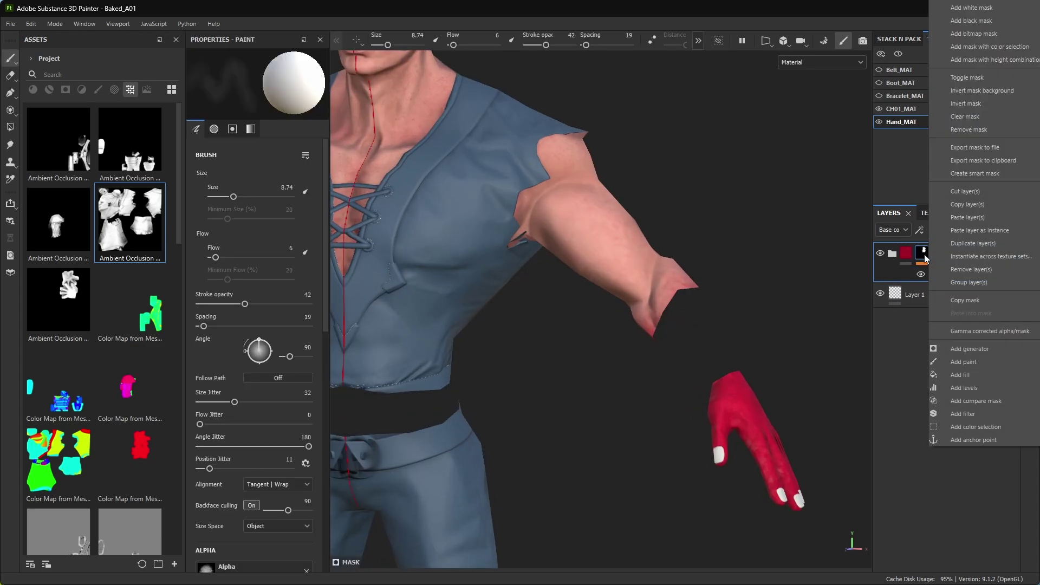
left_click(975, 427)
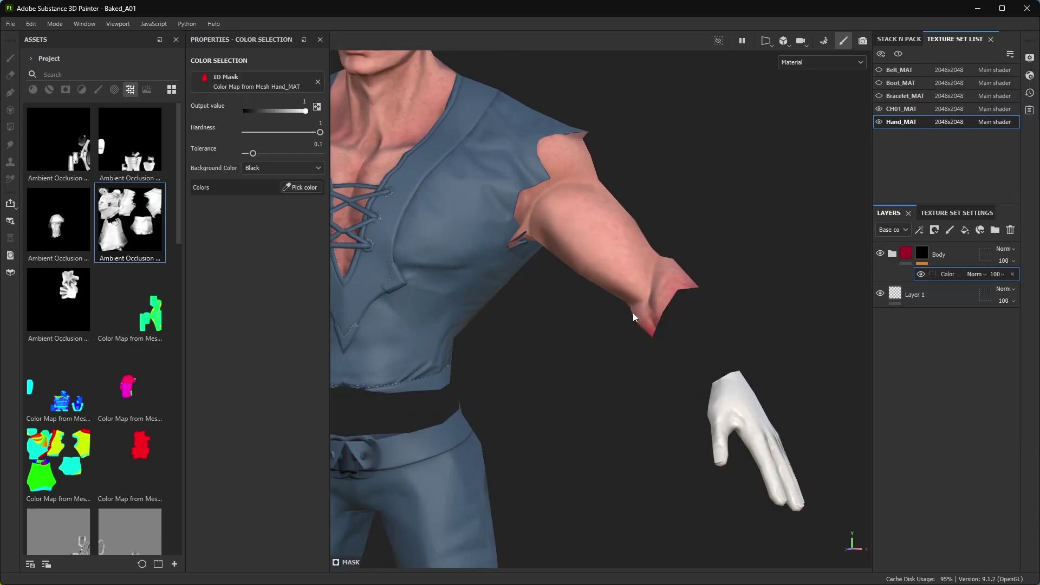
left_click(301, 186)
left_click(666, 374)
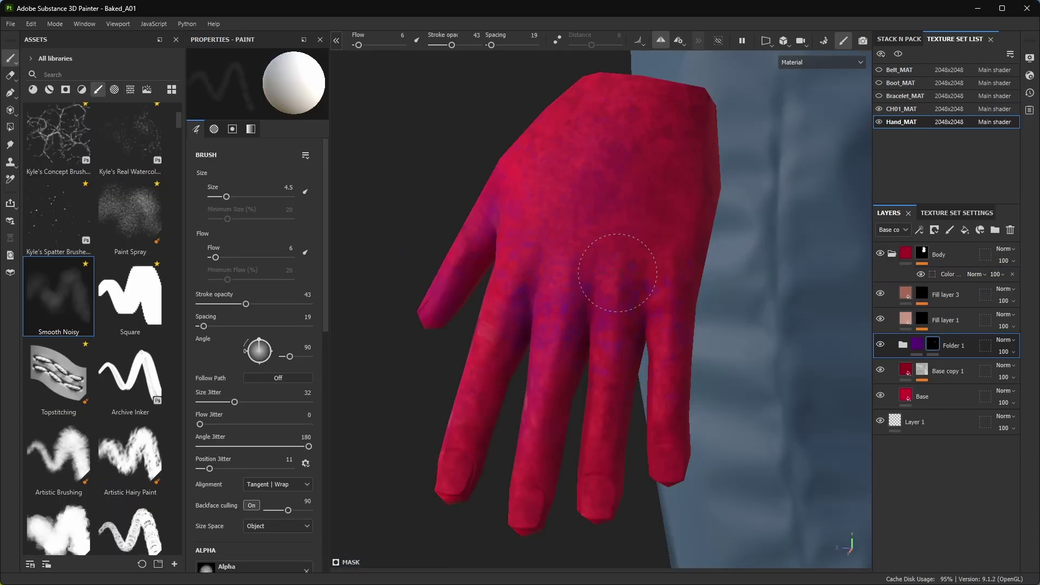
- Orbit and tilt the view around the hand to inspect the fingers
left_click_drag(617, 273, 601, 306, "alt")
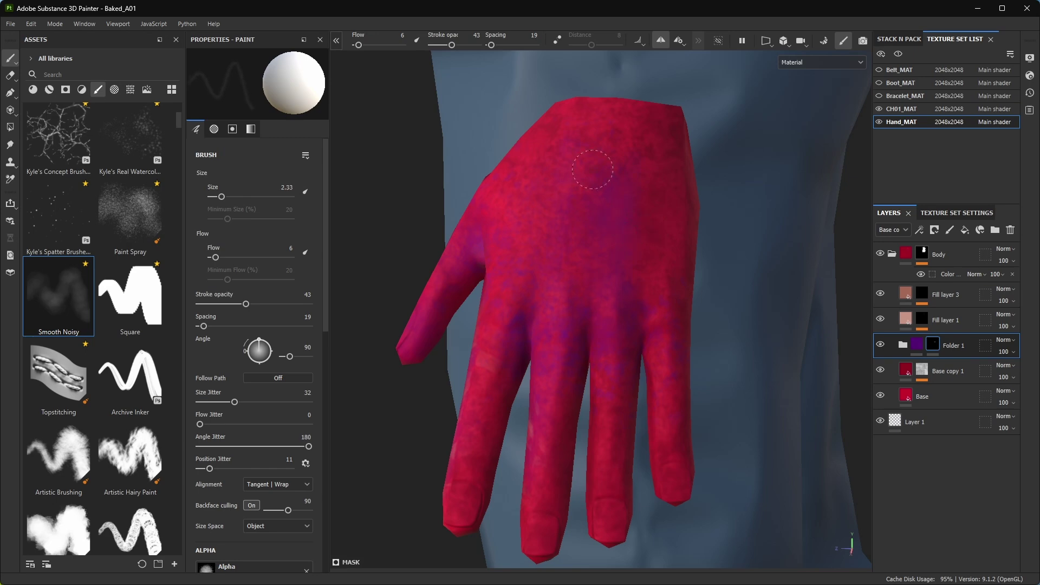
left_click_drag(593, 169, 601, 286, "alt")
mouse_move(589, 246)
left_mouse_down("alt")
mouse_move(576, 284)
mouse_move(581, 353)
mouse_move(632, 353)
mouse_move(522, 321)
mouse_move(512, 282)
mouse_move(592, 267)
mouse_move(601, 287)
mouse_move(593, 272)
mouse_move(612, 225)
left_mouse_up("alt")
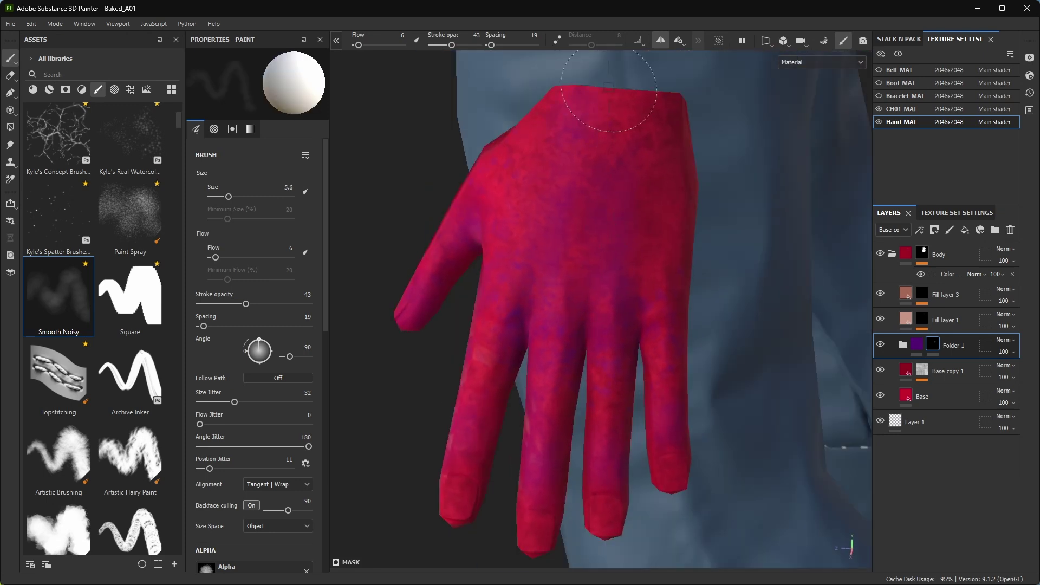
mouse_move(609, 90)
left_mouse_down("alt")
mouse_move(645, 184)
mouse_move(668, 297)
mouse_move(546, 283)
left_mouse_up("alt")
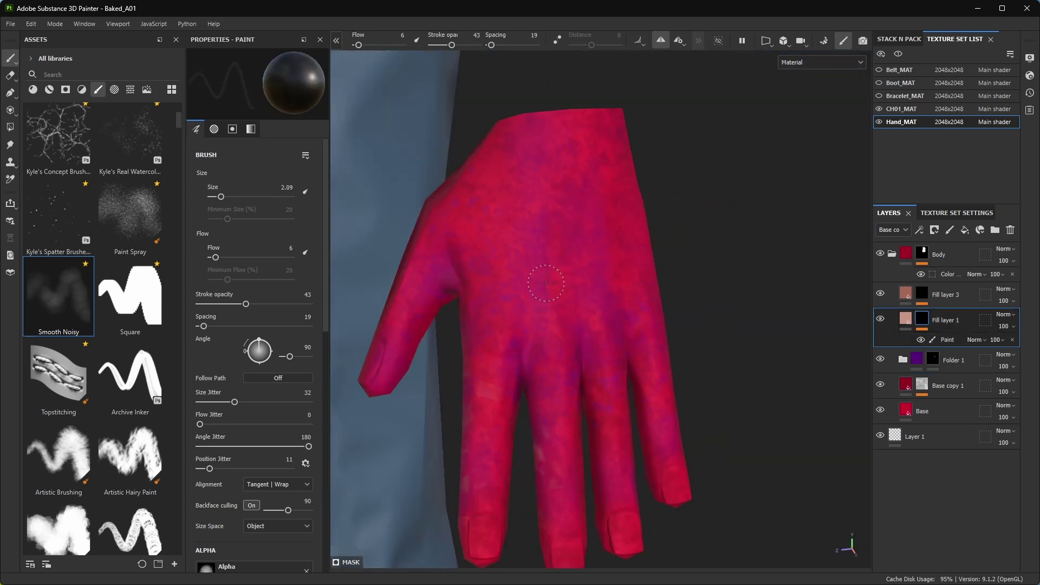
- Choose the Dirt 3 brush and dab pale blotches across the back of the hand
scroll(43, 215, "up", 4)
left_click(58, 222)
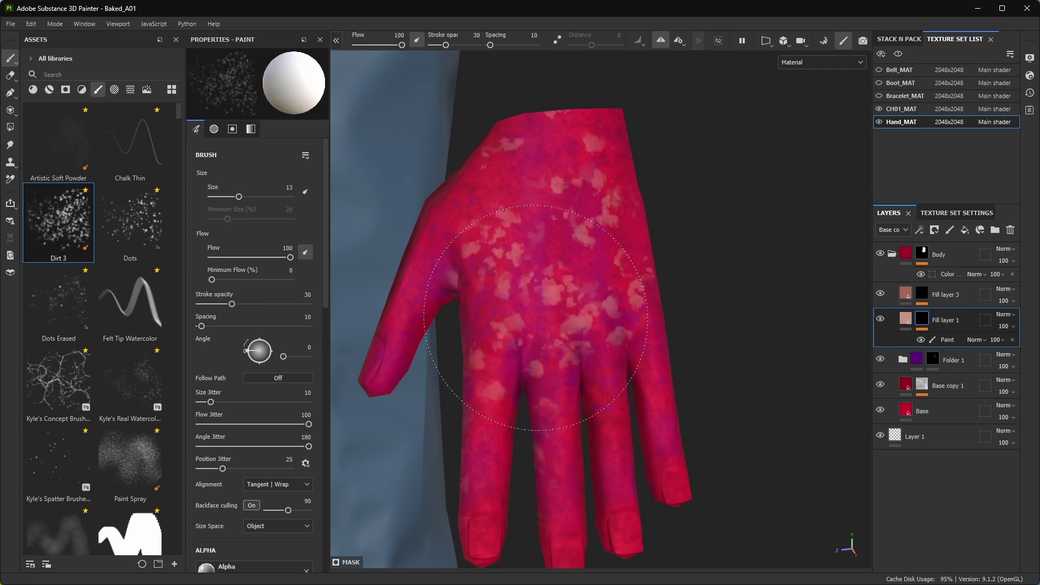
right_click_drag(535, 317, 514, 317, "ctrl")
left_click_drag(515, 317, 446, 47, "alt")
left_click_drag(500, 231, 548, 295, "alt")
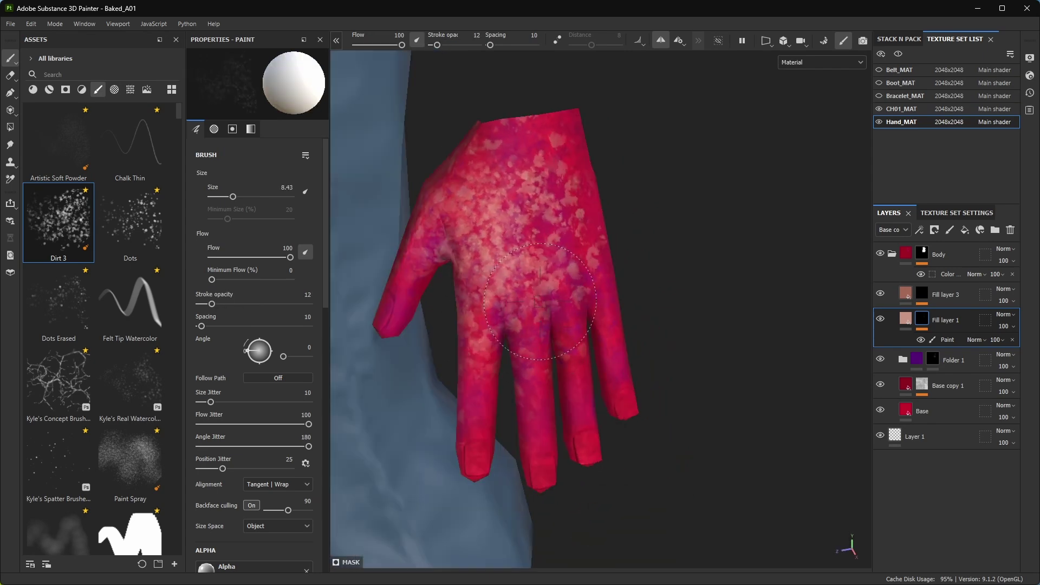
right_click_drag(548, 295, 563, 295, "ctrl")
left_click_drag(548, 295, 441, 325, "alt")
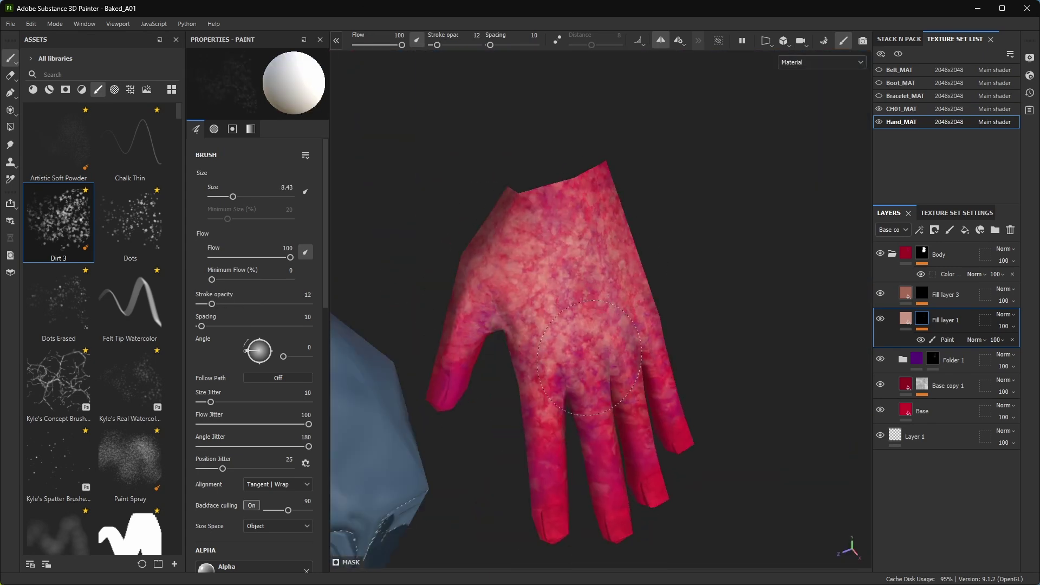
right_click_drag(441, 325, 586, 258, "alt")
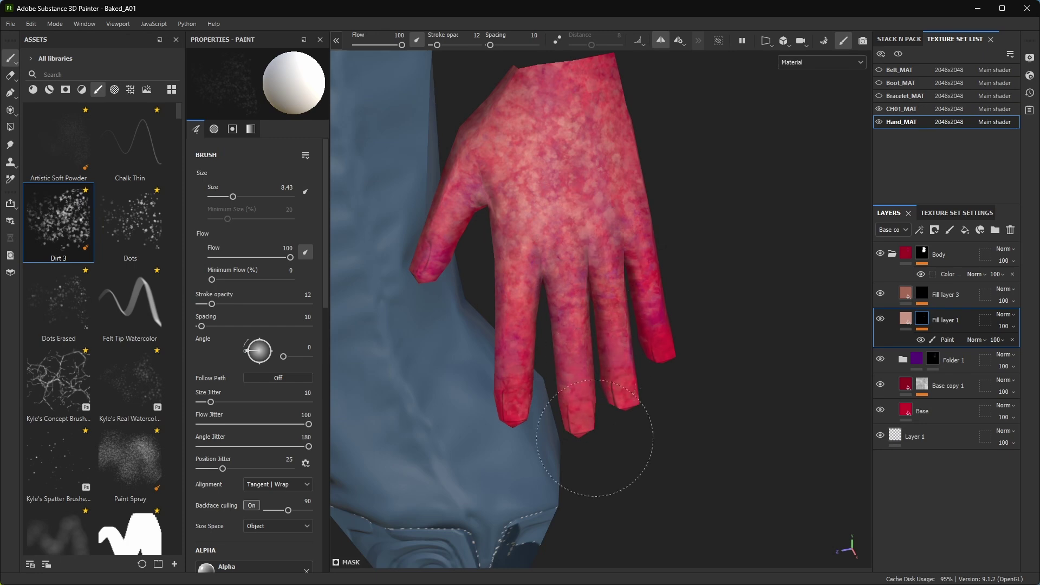
mouse_move(595, 437)
left_mouse_down("alt")
mouse_move(674, 325)
mouse_move(612, 268)
left_mouse_up("alt")
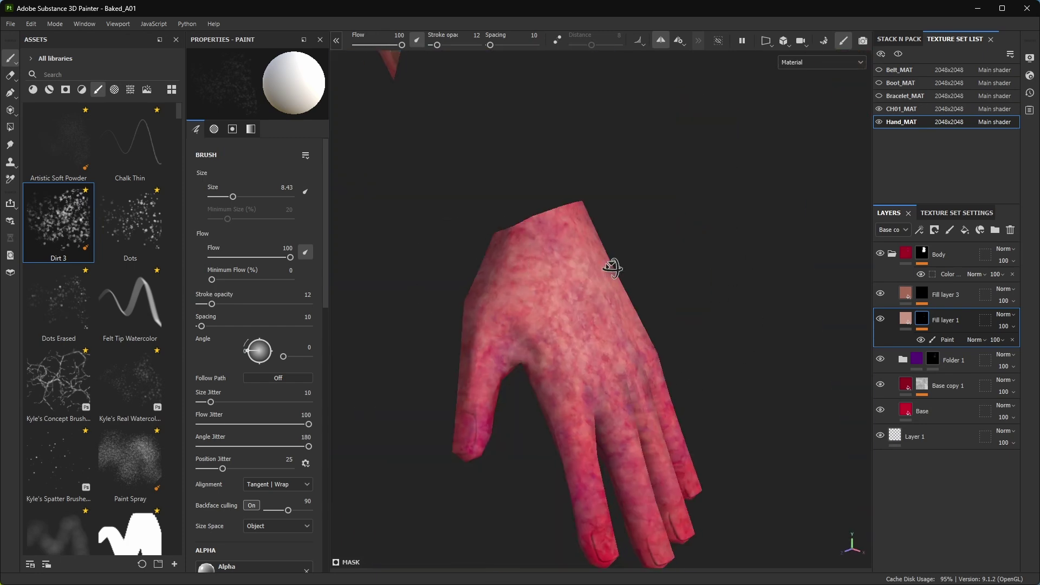
- Paint pale blotches over the palm and fingers, resizing the brush as needed
mouse_move(491, 375)
left_mouse_down("alt")
mouse_move(515, 232)
mouse_move(516, 324)
left_mouse_up("alt")
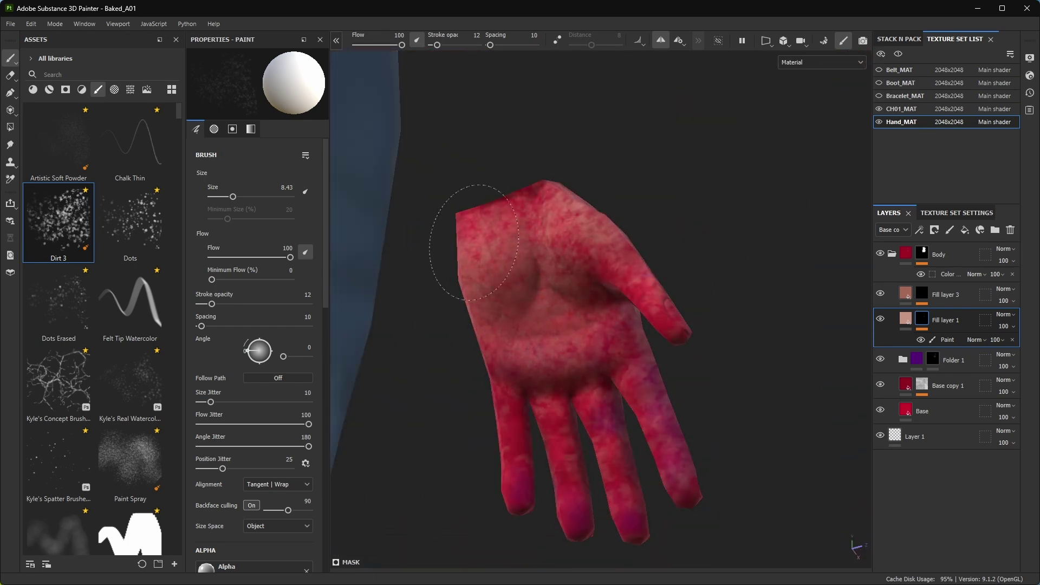
mouse_move(474, 242)
left_mouse_down("alt")
mouse_move(673, 324)
mouse_move(542, 356)
mouse_move(622, 352)
mouse_move(684, 325)
mouse_move(541, 339)
left_mouse_up("alt")
right_click_drag(541, 338, 526, 339, "ctrl")
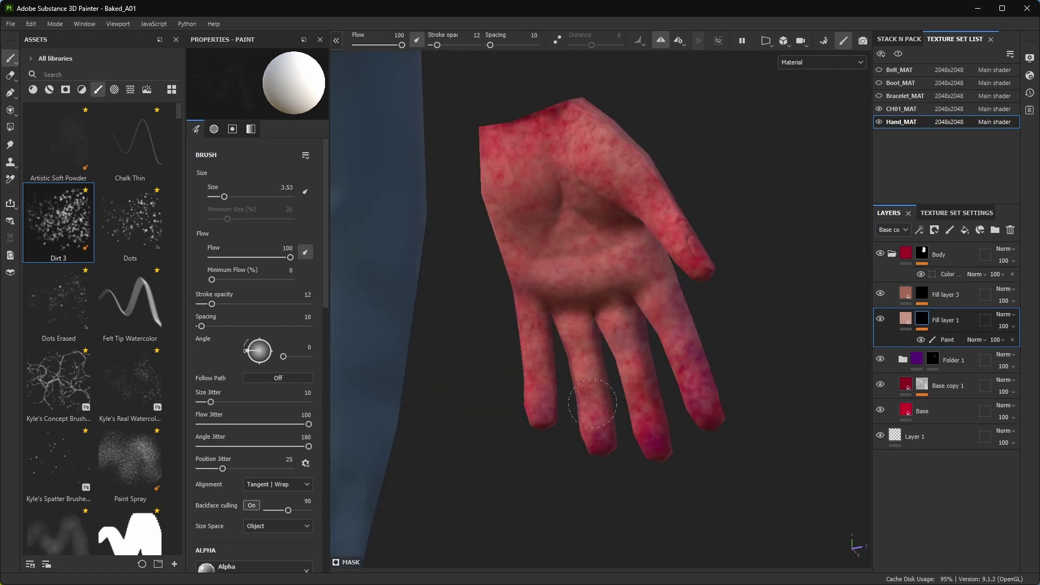
mouse_move(592, 404)
left_mouse_down("alt")
mouse_move(671, 383)
mouse_move(647, 356)
left_mouse_up("alt")
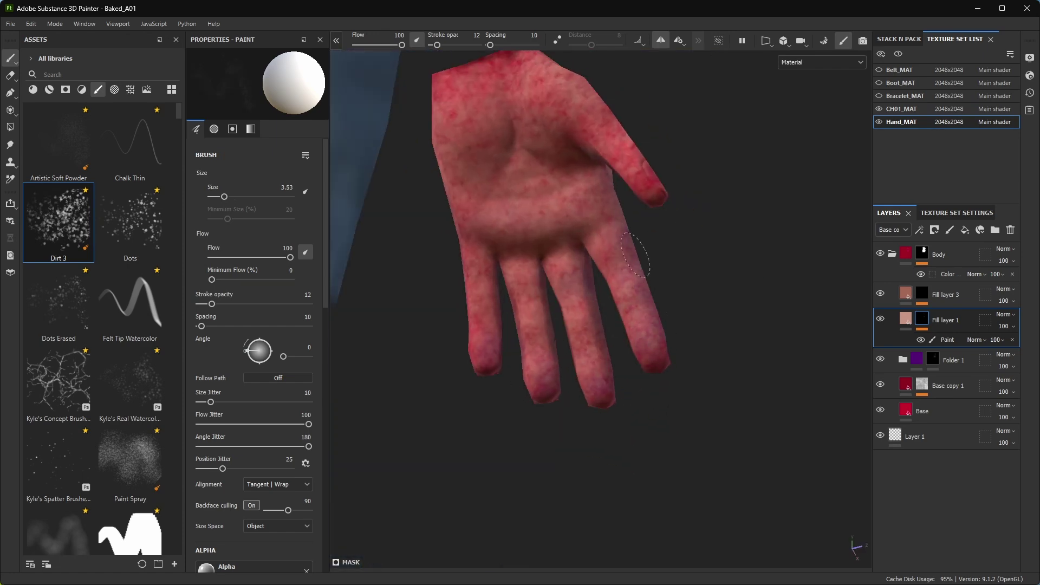
mouse_move(635, 254)
left_mouse_down("alt")
mouse_move(480, 371)
mouse_move(557, 353)
mouse_move(599, 313)
mouse_move(563, 357)
left_mouse_up("alt")
right_click_drag(563, 357, 574, 358, "ctrl")
left_click_drag(616, 289, 658, 369, "alt")
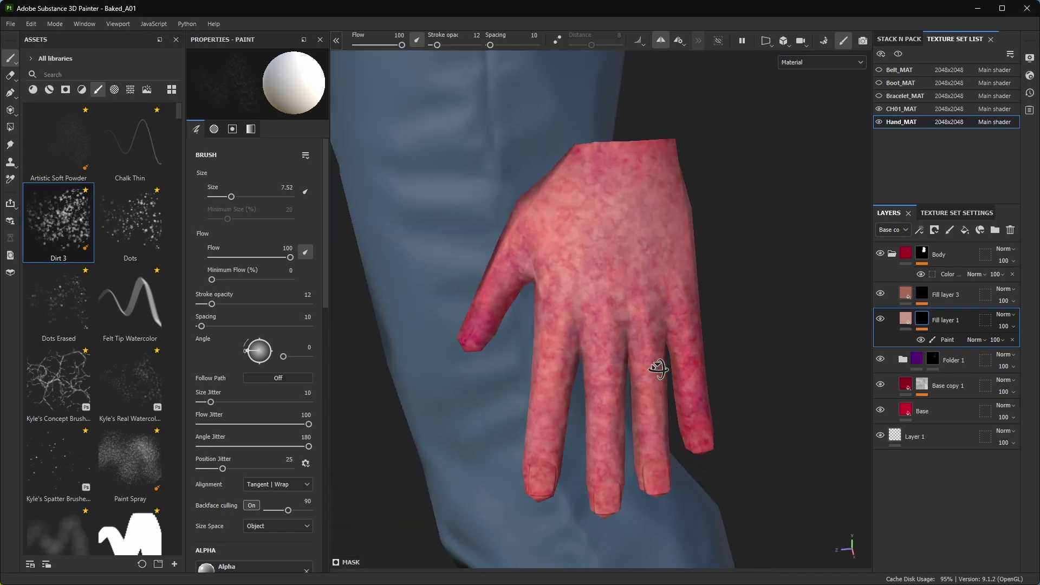
mouse_move(701, 445)
left_mouse_down("alt")
mouse_move(566, 457)
mouse_move(557, 367)
mouse_move(621, 234)
mouse_move(558, 324)
left_mouse_up("alt")
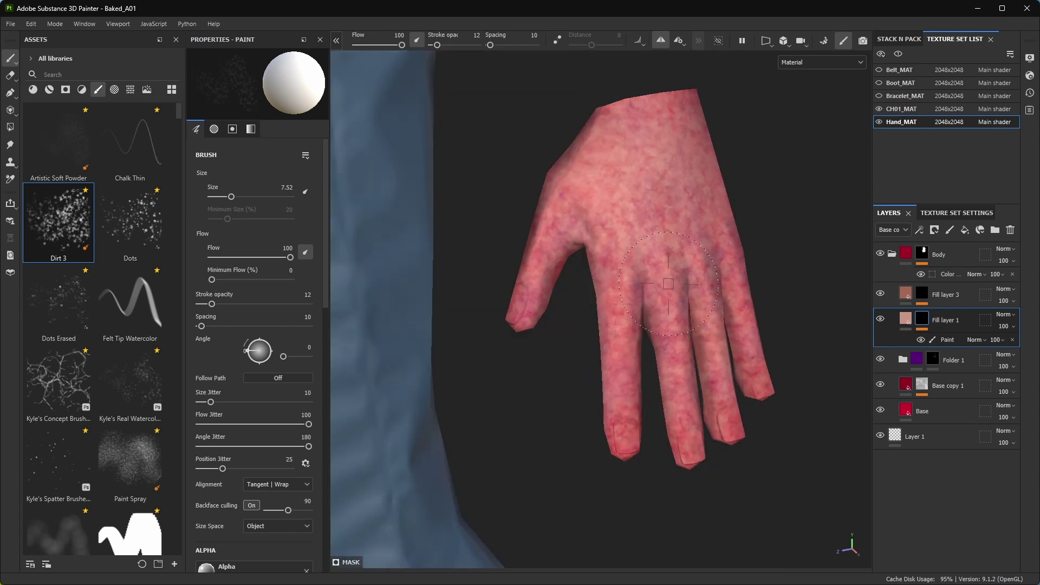
- Choose the Smooth Noisy brush and soften the skin over the palm and back of the hand
scroll(62, 496, "down", 1)
left_click(58, 514)
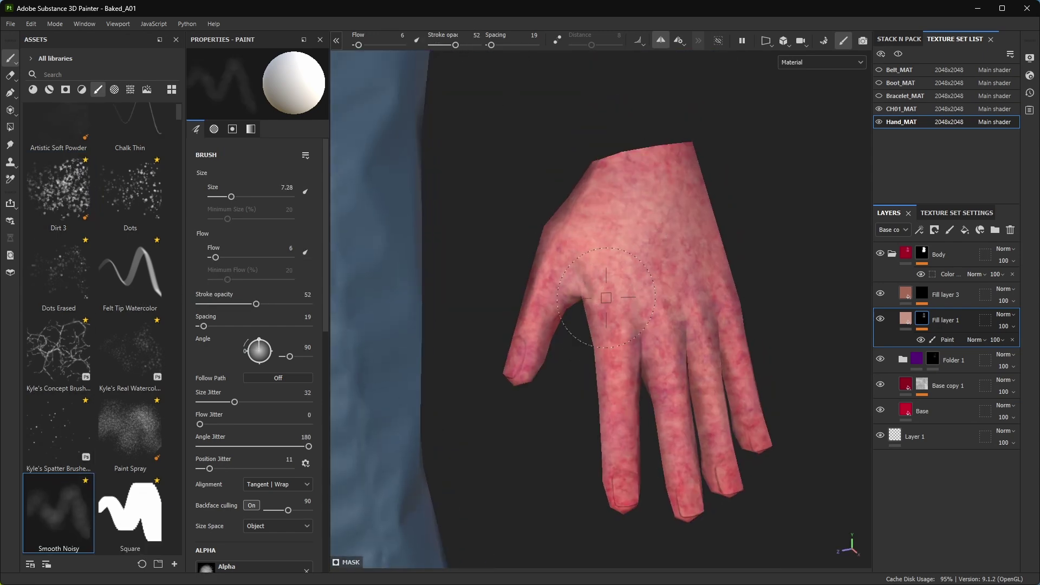
mouse_move(606, 297)
left_mouse_down("alt")
mouse_move(650, 293)
mouse_move(720, 308)
left_mouse_up("alt")
right_click_drag(720, 309, 719, 261, "alt")
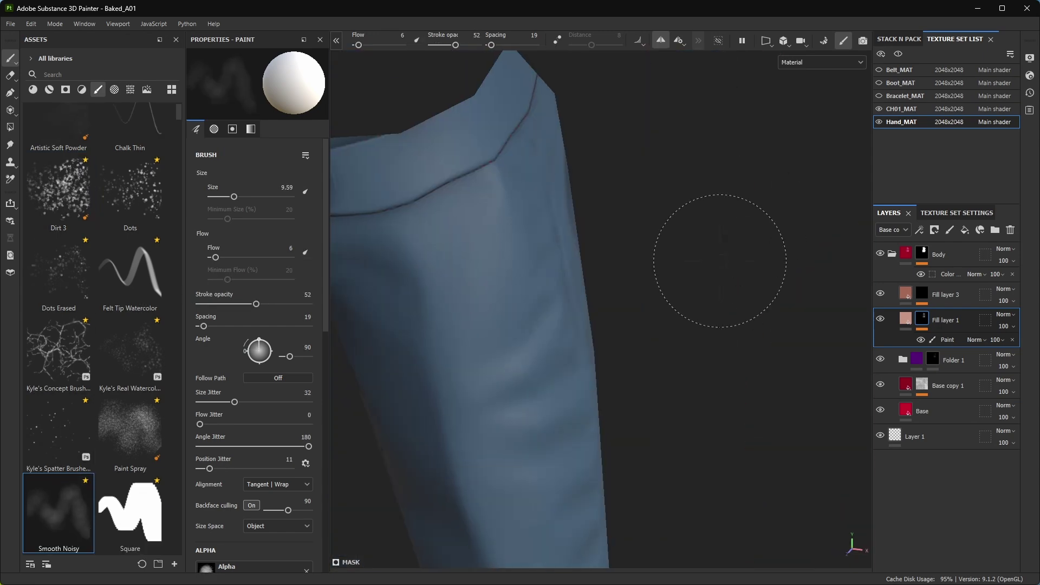
mouse_move(719, 261)
left_mouse_down("alt")
mouse_move(603, 274)
mouse_move(612, 267)
mouse_move(476, 267)
mouse_move(478, 344)
left_mouse_up("alt")
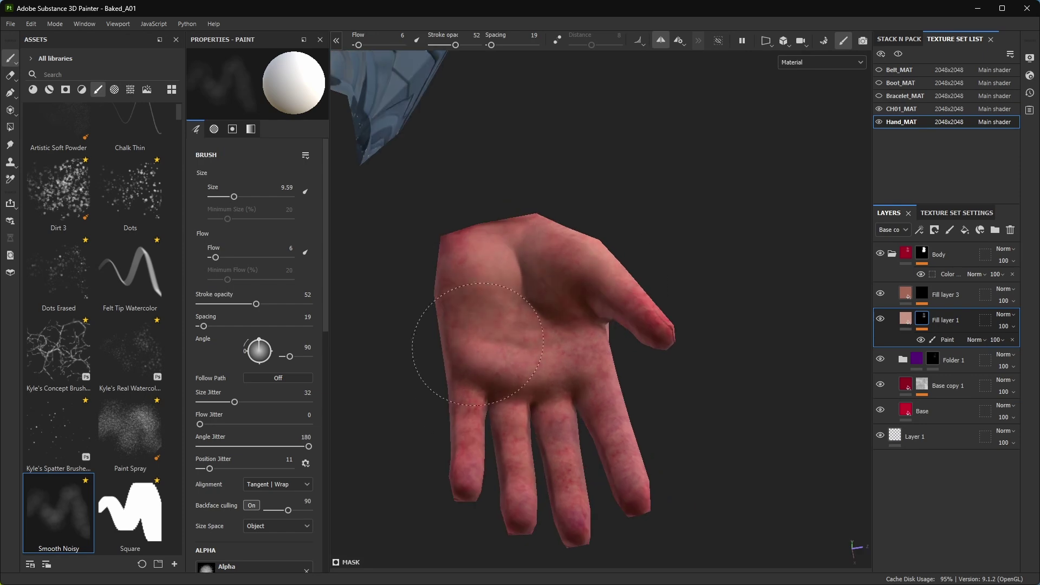
mouse_move(623, 455)
left_mouse_down("alt")
mouse_move(673, 290)
mouse_move(568, 325)
mouse_move(553, 270)
left_mouse_up("alt")
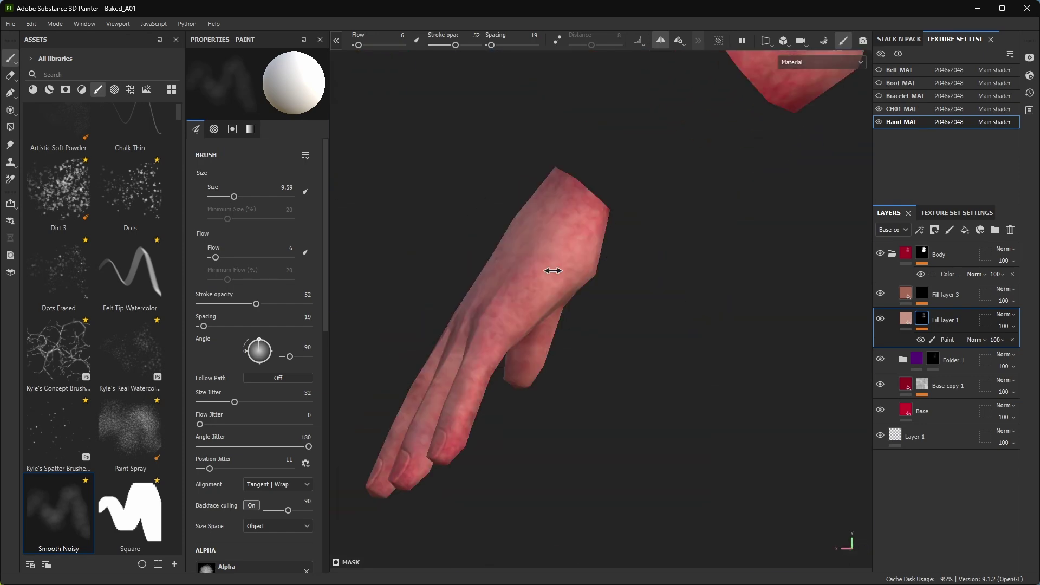
mouse_move(591, 213)
left_mouse_down("alt")
mouse_move(475, 121)
mouse_move(474, 379)
mouse_move(478, 341)
mouse_move(628, 292)
mouse_move(605, 331)
left_mouse_up("alt")
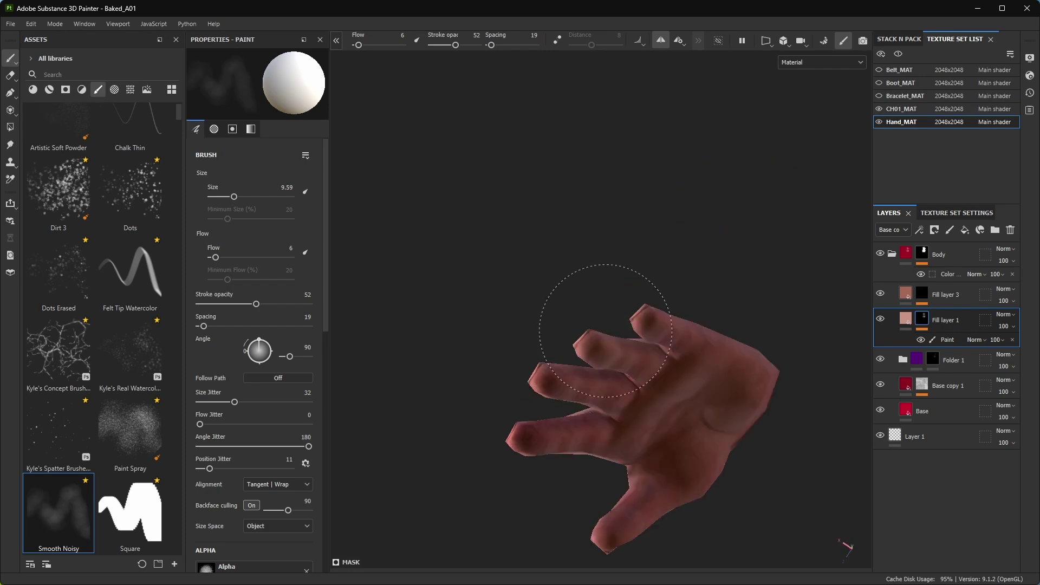
mouse_move(498, 372)
left_mouse_down("alt")
mouse_move(563, 349)
mouse_move(522, 301)
mouse_move(603, 290)
mouse_move(557, 302)
mouse_move(518, 400)
mouse_move(522, 351)
left_mouse_up("alt")
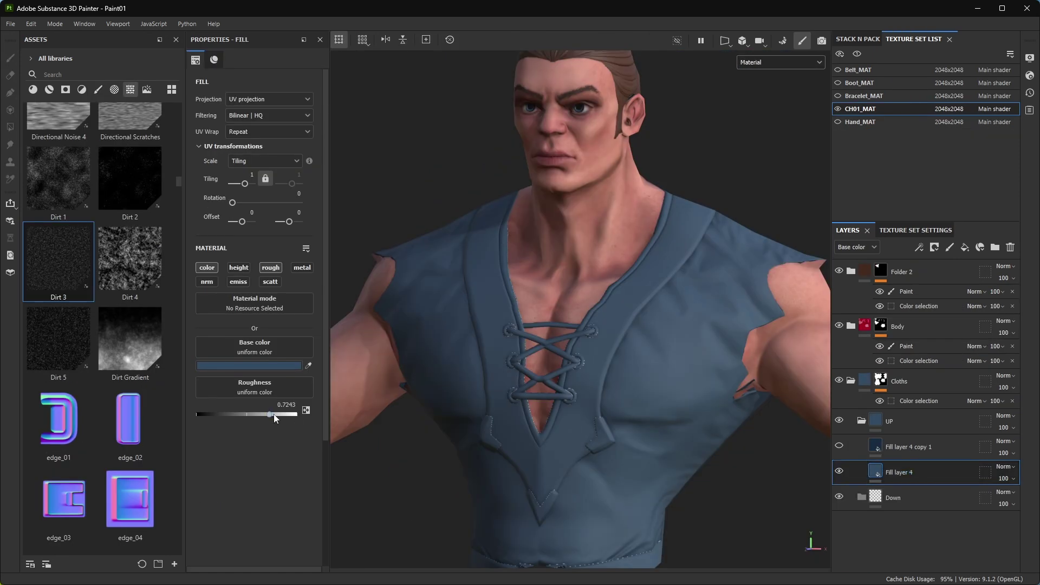
- Give the Fill layer 4 copy a black mask with a generator
left_click(894, 446)
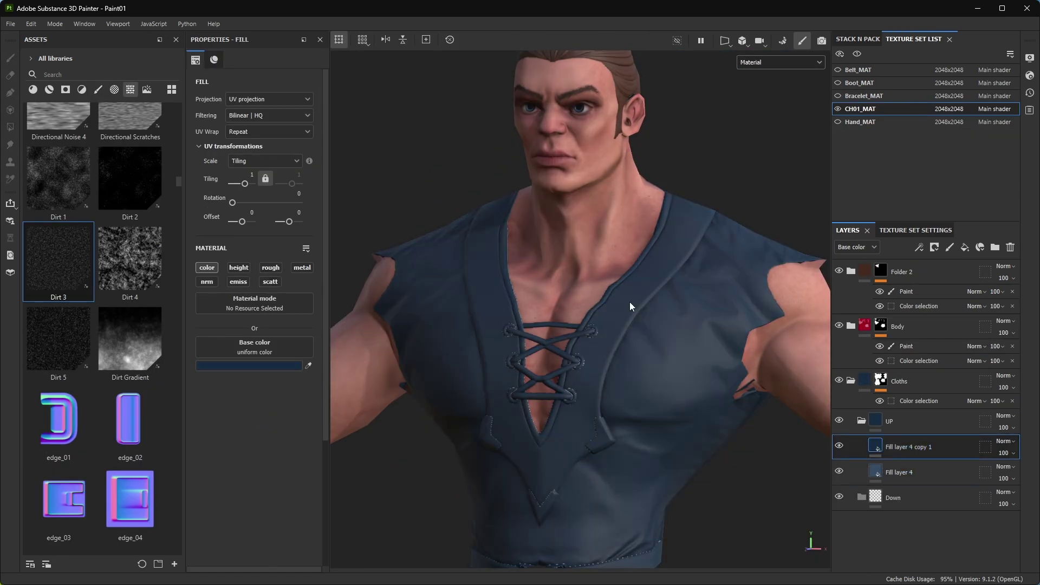
scroll(629, 301, "up", 3)
right_click(894, 446)
left_click(935, 20)
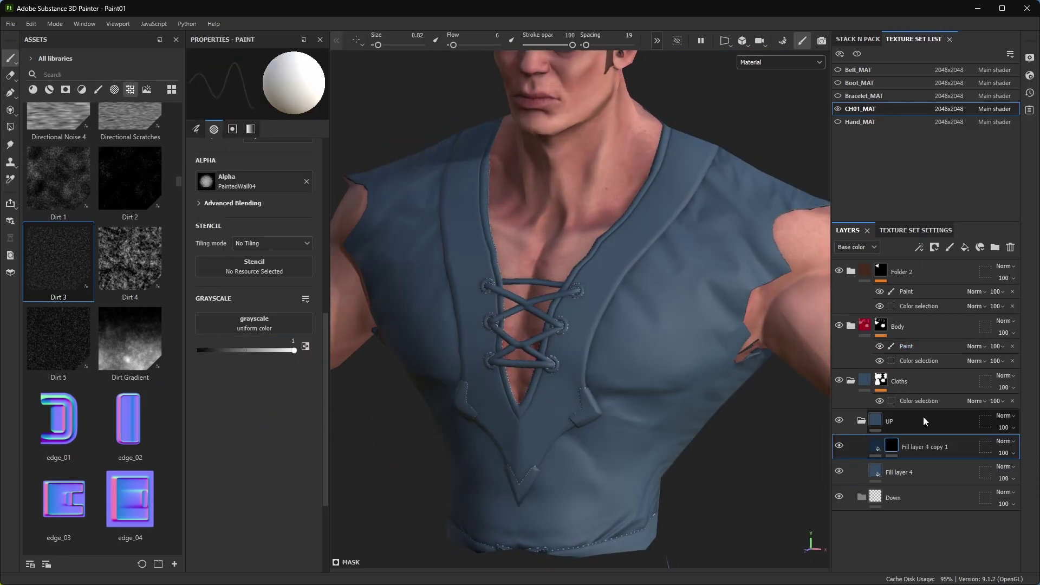
right_click(895, 445)
left_click(933, 348)
- Drive the mask with the Curvature generator after trying other generators
left_click(298, 190)
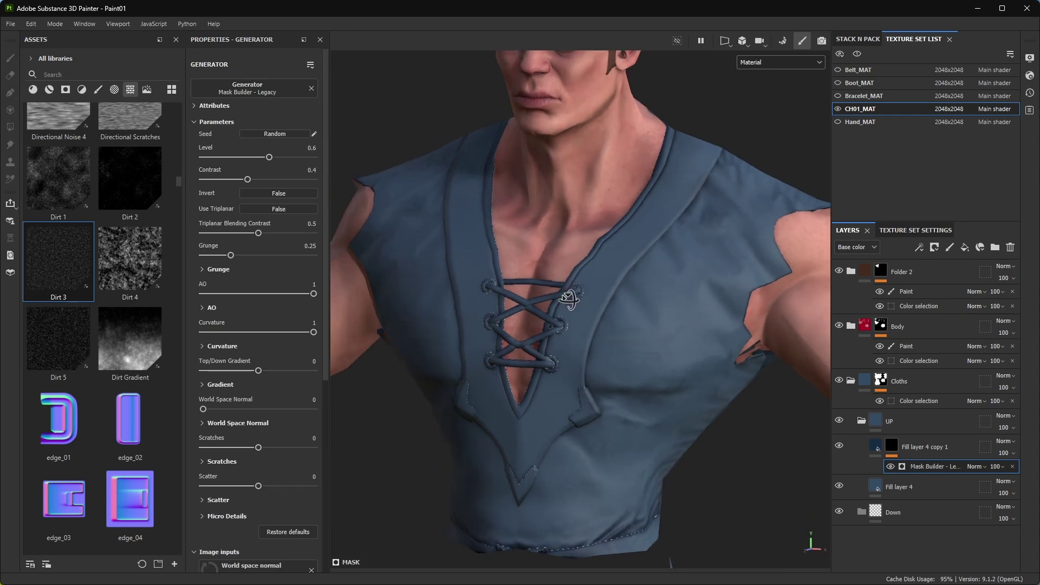
left_click(247, 88)
left_click(348, 171)
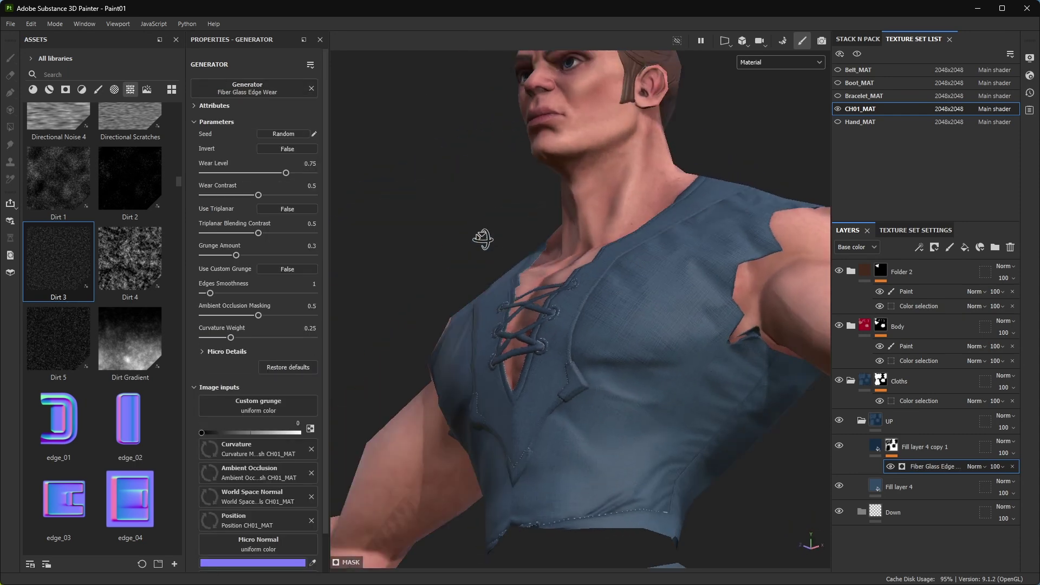
left_click(249, 88)
left_click(271, 220)
left_click(249, 88)
left_click(384, 130)
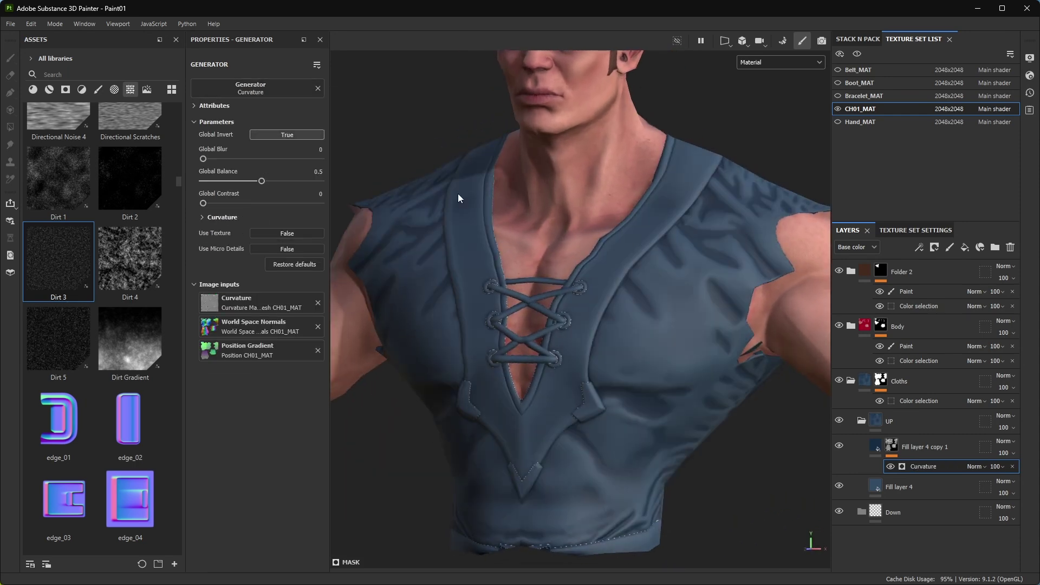
left_click_drag(217, 159, 245, 183)
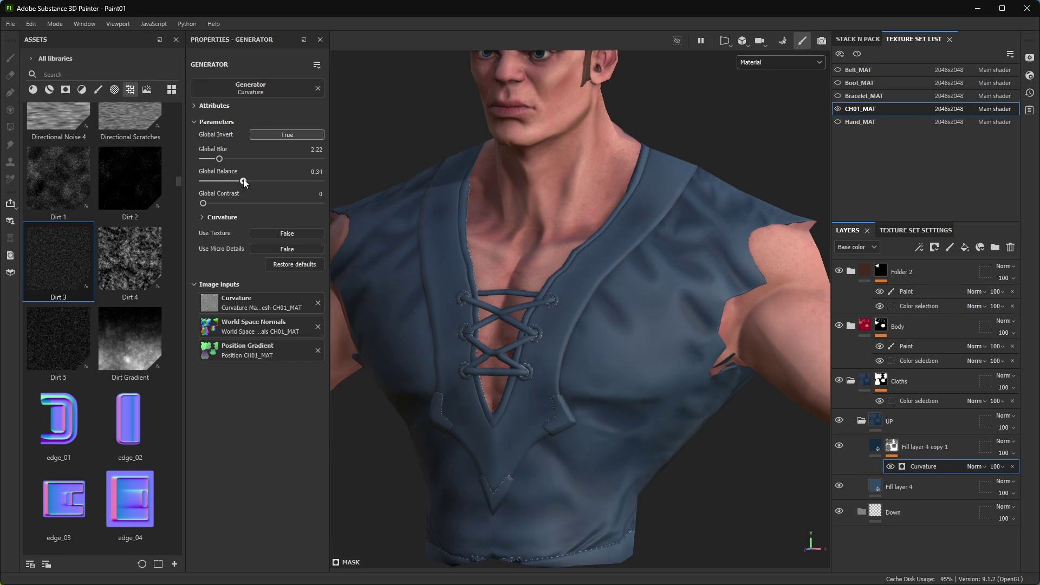
- Set Curvature to Cavities, Invert and Global Invert True, balance 0.29; add an empty folder
left_click(264, 272)
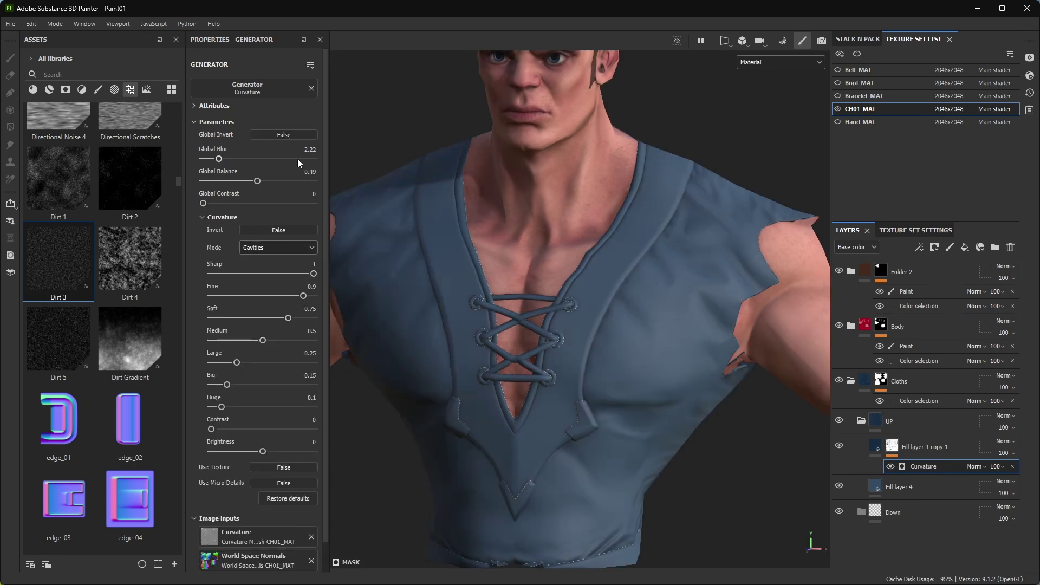
left_click(270, 228)
left_click(277, 135)
left_click_drag(257, 180, 234, 181)
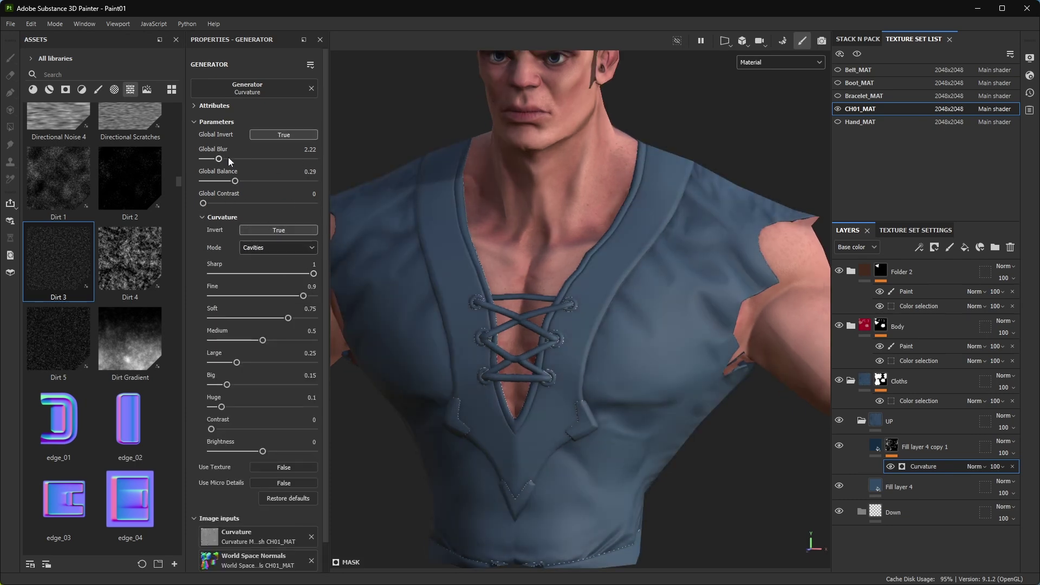
left_click(920, 447)
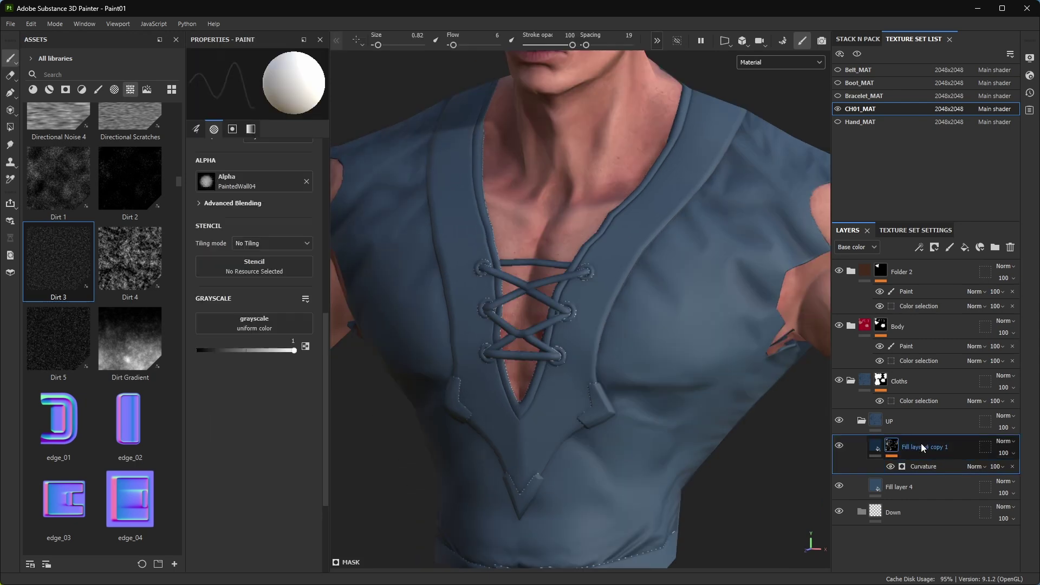
left_click(994, 247)
type("Leather")
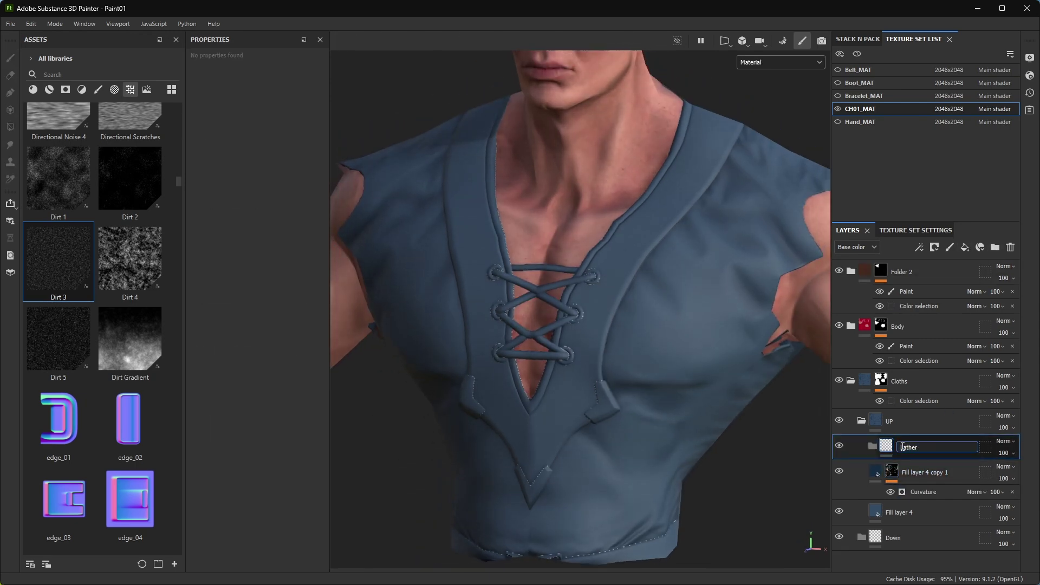
- Filter the asset library to materials and search for 'lea'
left_click(49, 89)
scroll(109, 227, "up", 10)
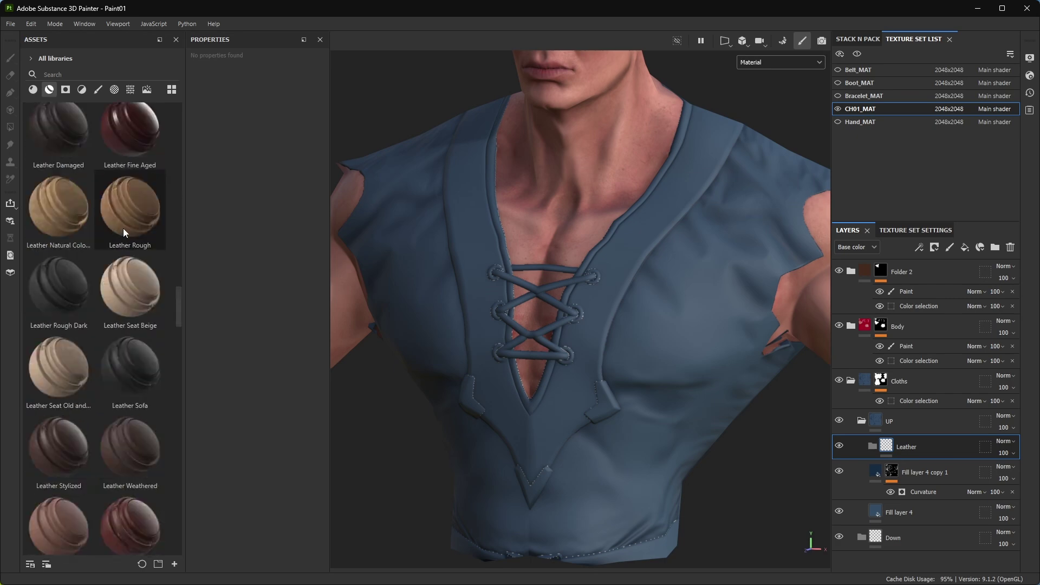
scroll(125, 254, "down", 3)
left_click(81, 74)
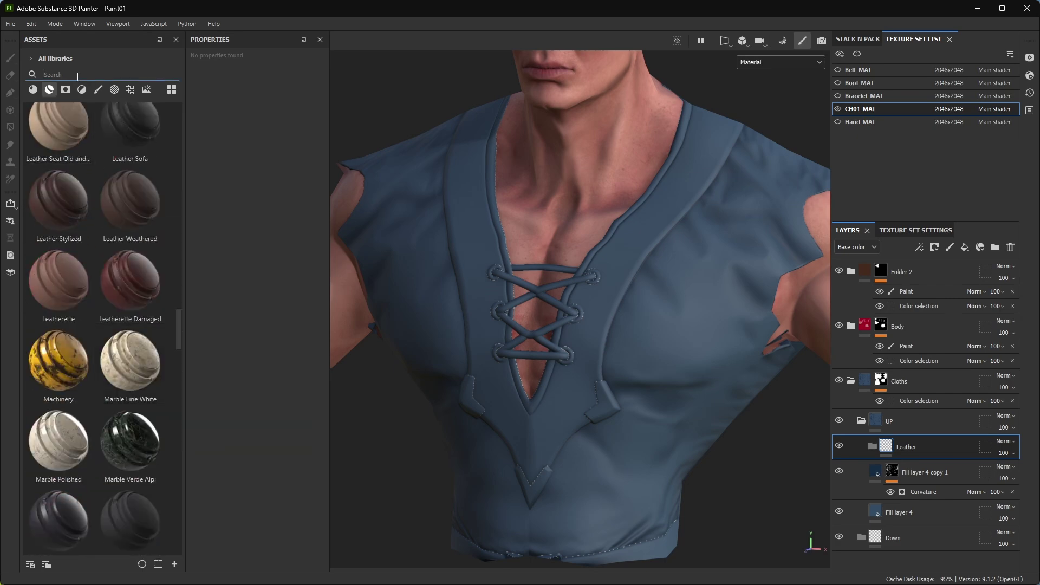
type("lea")
scroll(124, 256, "up", 10)
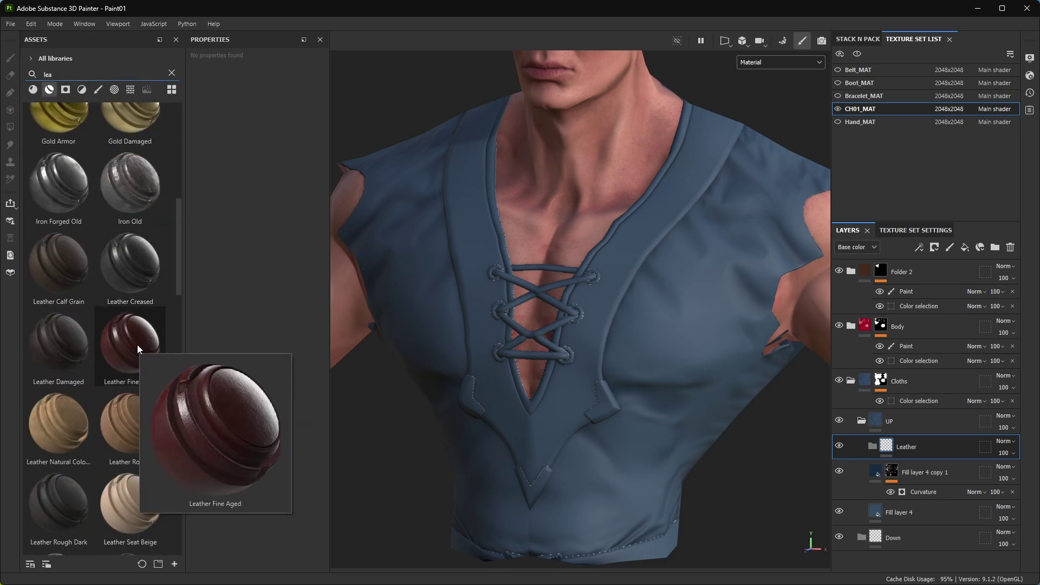
- Drop Leather Weathered into the Leather folder, undoing Leather Fine Aged and Leather Stylized
left_click_drag(138, 345, 920, 453)
key("ctrl+z")
scroll(135, 466, "down", 3)
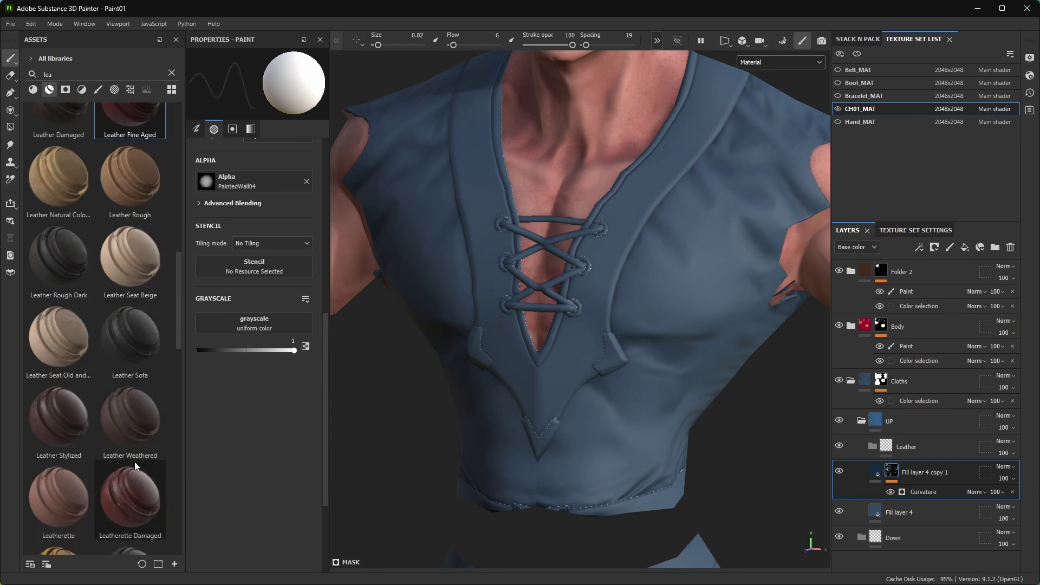
left_click_drag(923, 480, 921, 477)
key("ctrl+z")
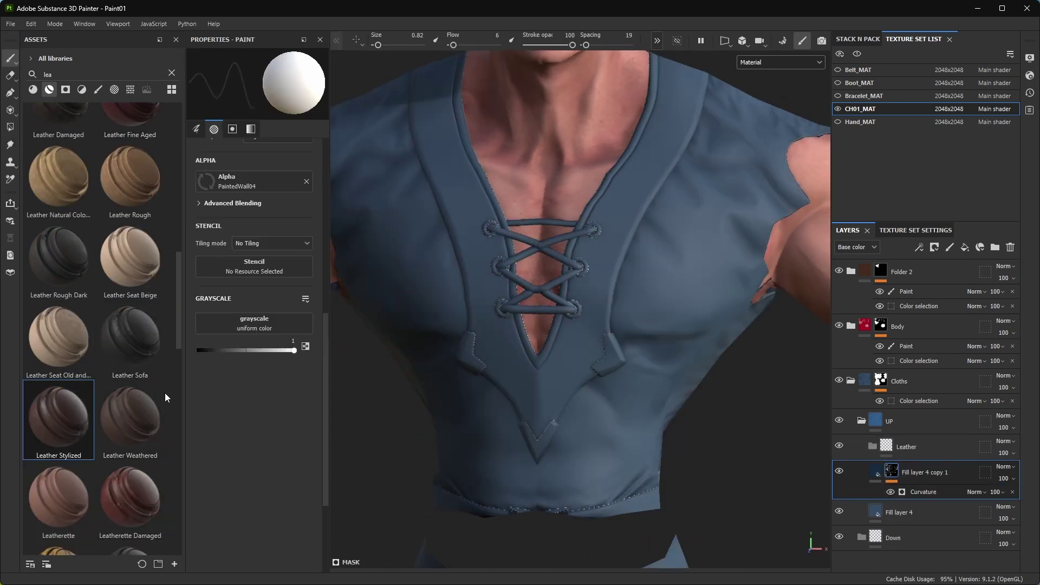
scroll(123, 189, "down", 3)
left_click_drag(919, 421, 921, 447)
- Replace Leather Weathered with Leather Stylized, masked to the vest panel's red ID colour
left_click_drag(643, 302, 612, 343, "alt")
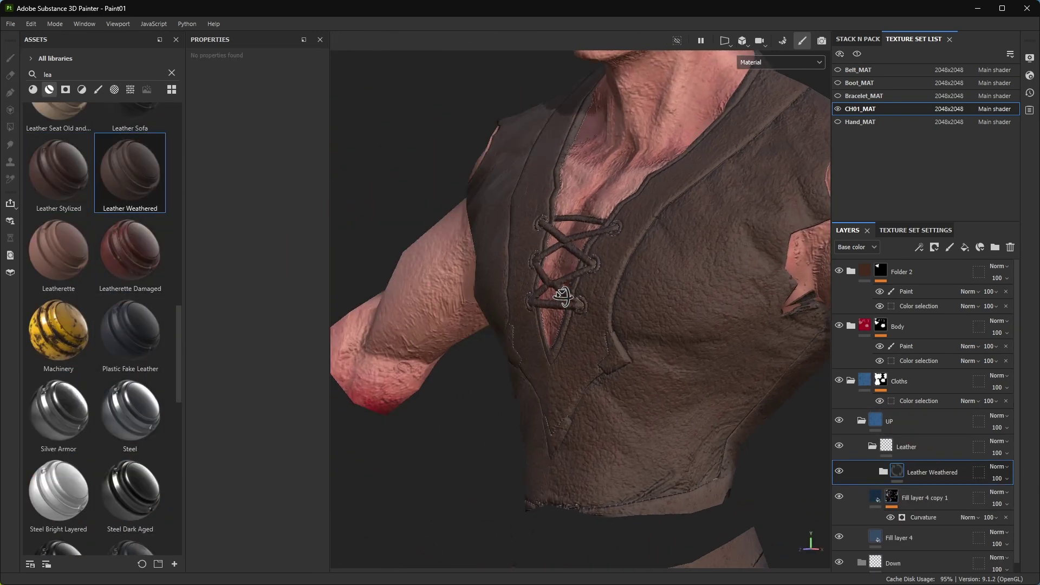
key("ctrl+z")
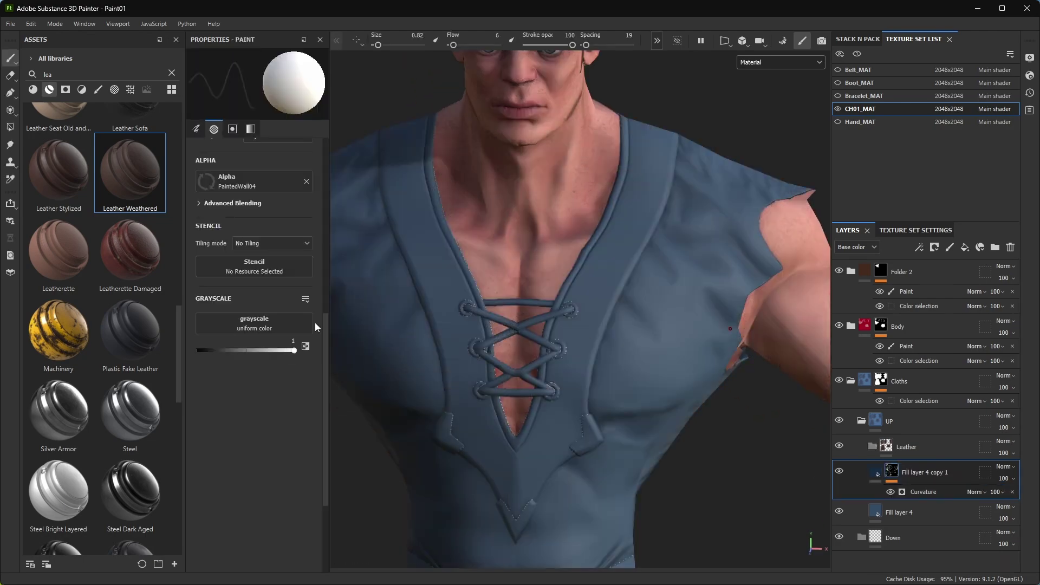
left_click_drag(932, 477, 945, 460)
right_click(946, 460)
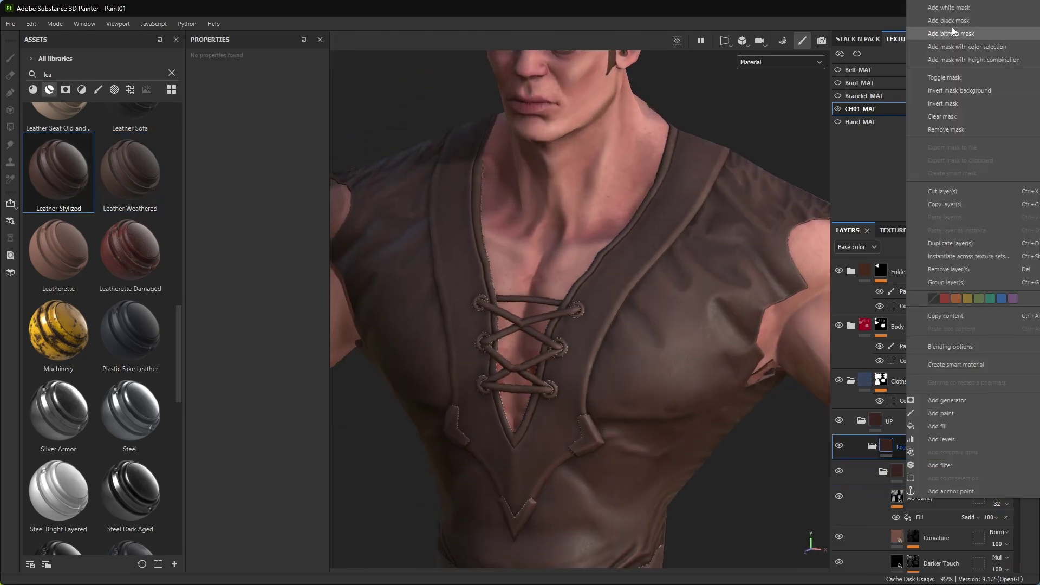
right_click(946, 459)
left_click(956, 436)
left_click(301, 187)
left_click(580, 336)
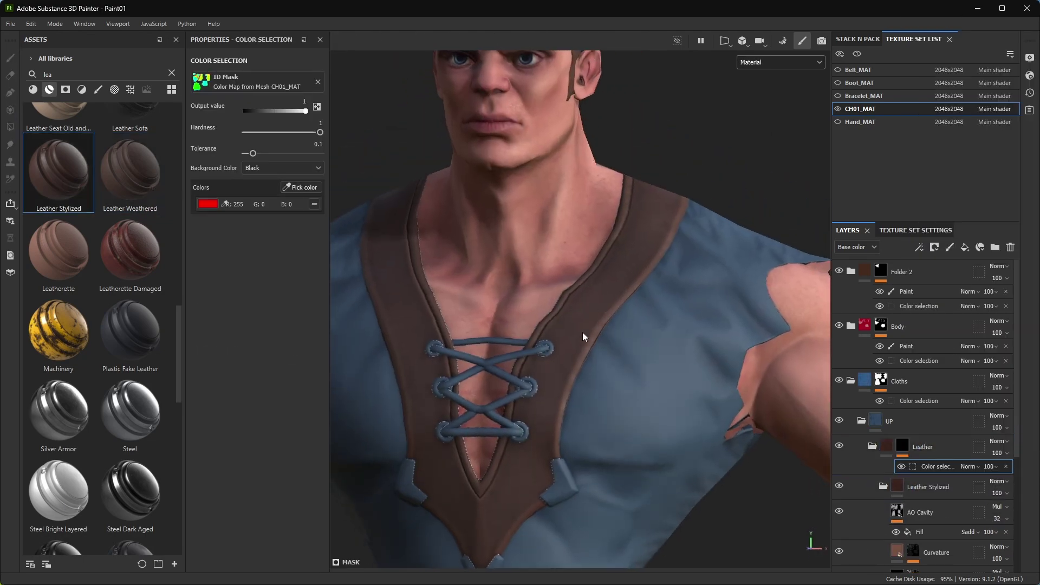
scroll(598, 299, "up", 3)
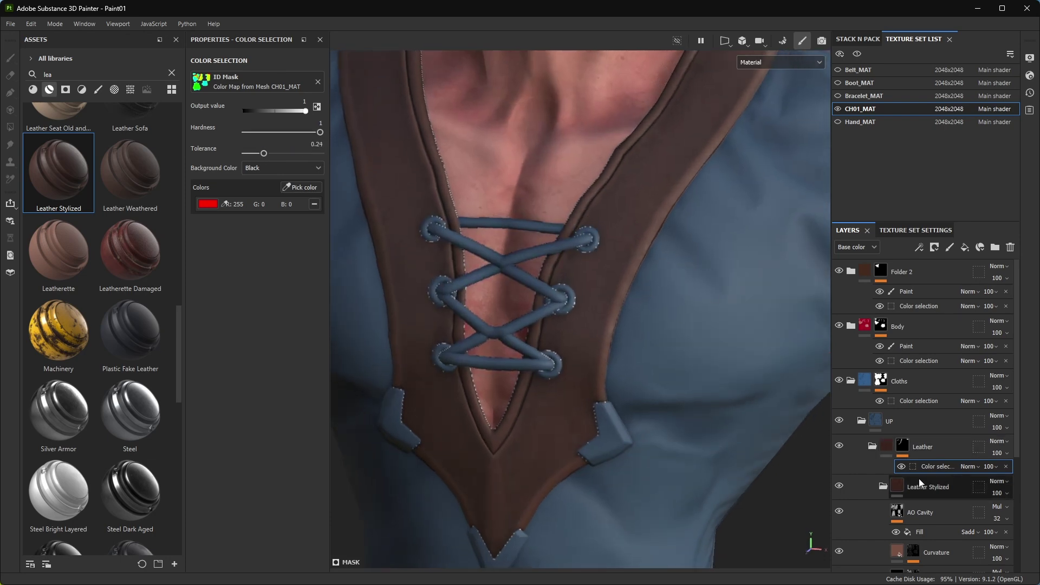
scroll(921, 433, "down", 3)
- Darken the Leather Stylized base colour to reddish brown and inspect the vest lacing
left_click(921, 545)
middle_click_drag(719, 387, 660, 343, "alt")
left_click(249, 366)
left_click_drag(379, 379, 386, 393)
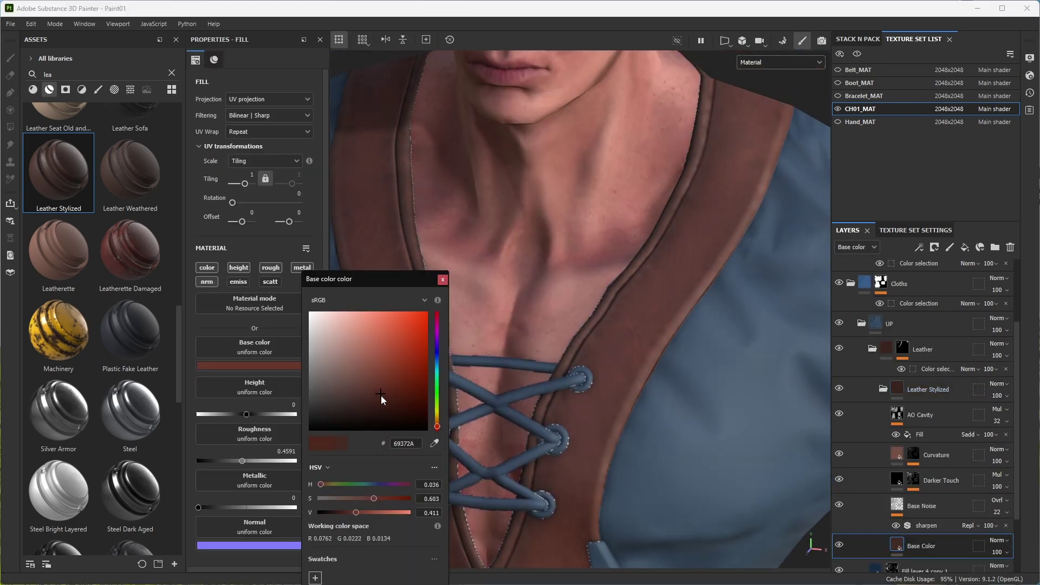
mouse_move(802, 200)
left_mouse_down("alt")
mouse_move(456, 278)
mouse_move(365, 229)
left_mouse_up("alt")
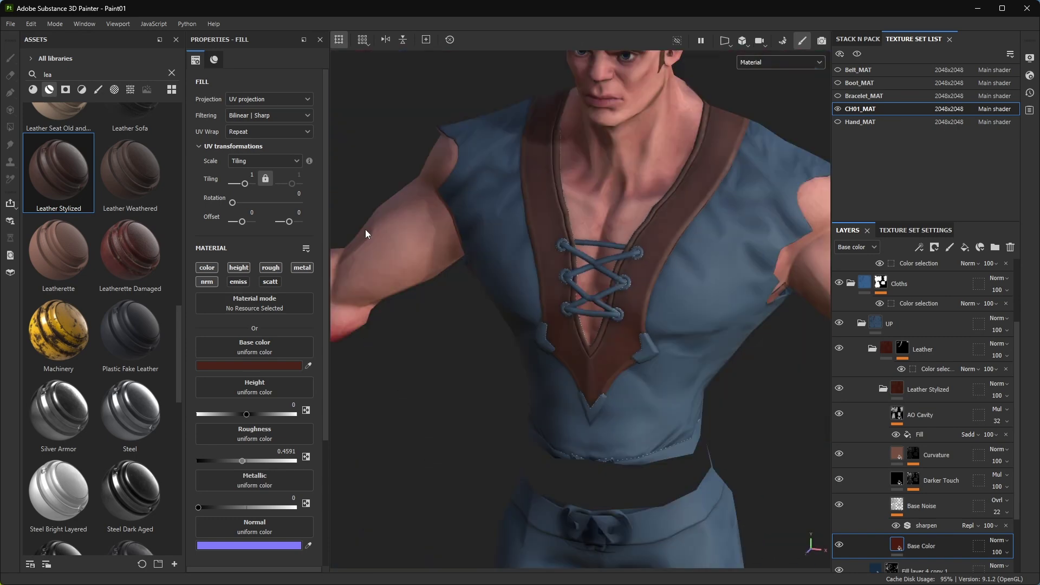
mouse_move(365, 229)
right_mouse_down("alt")
mouse_move(632, 204)
mouse_move(607, 290)
right_mouse_up("alt")
left_click_drag(607, 290, 680, 284, "alt")
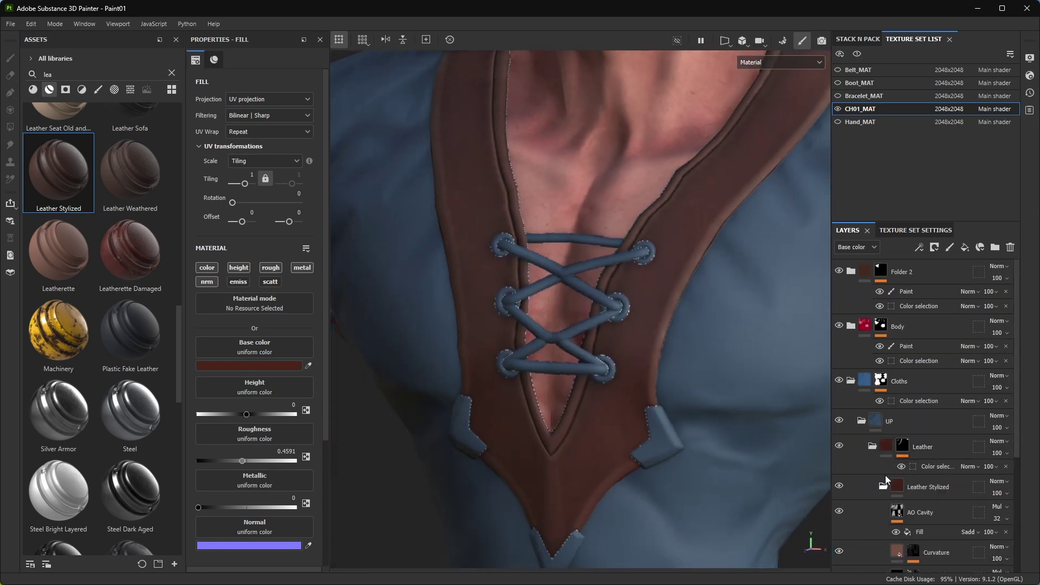
left_click(883, 485)
key("1")
left_click_drag(488, 282, 456, 275, "alt")
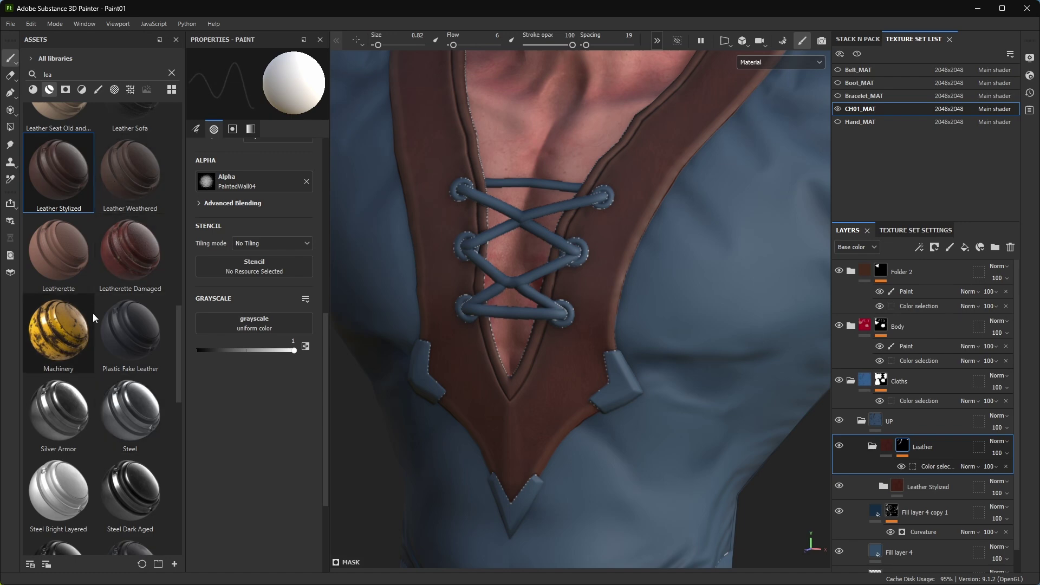
- Drag the Steel material into the Leather folder as a new layer above the leather
scroll(93, 313, "up", 2)
scroll(81, 243, "up", 3)
scroll(72, 177, "up", 3)
scroll(69, 131, "up", 2)
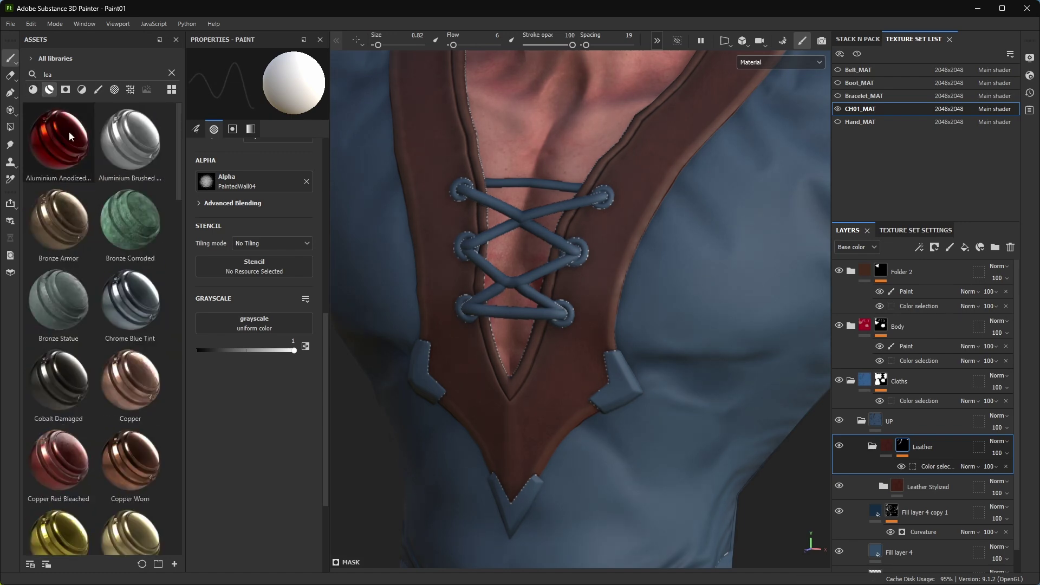
scroll(116, 247, "down", 10)
scroll(135, 219, "down", 5)
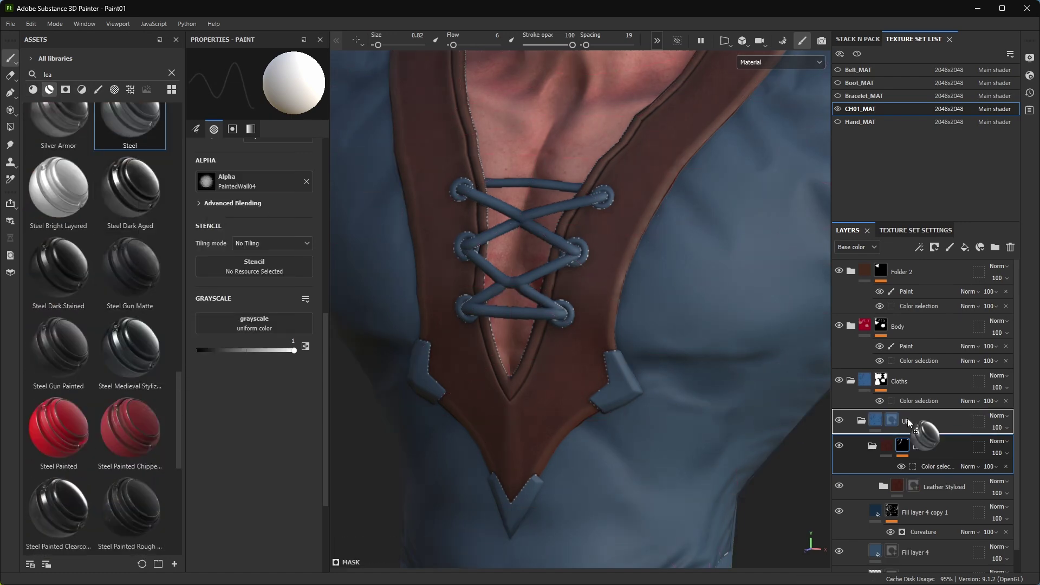
left_click_drag(939, 455, 940, 457)
left_click_drag(675, 371, 747, 332, "alt")
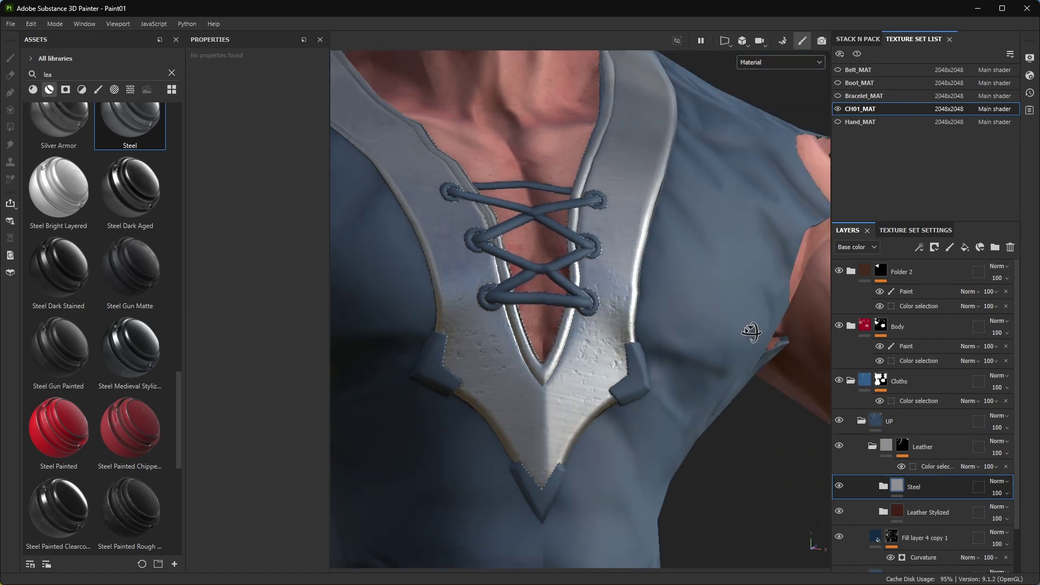
- Add the tip, eyelet and lacing green IDs to Leather's colour-selection mask, tolerance about 0.09
right_click(916, 439)
left_click(915, 467)
left_click(300, 186)
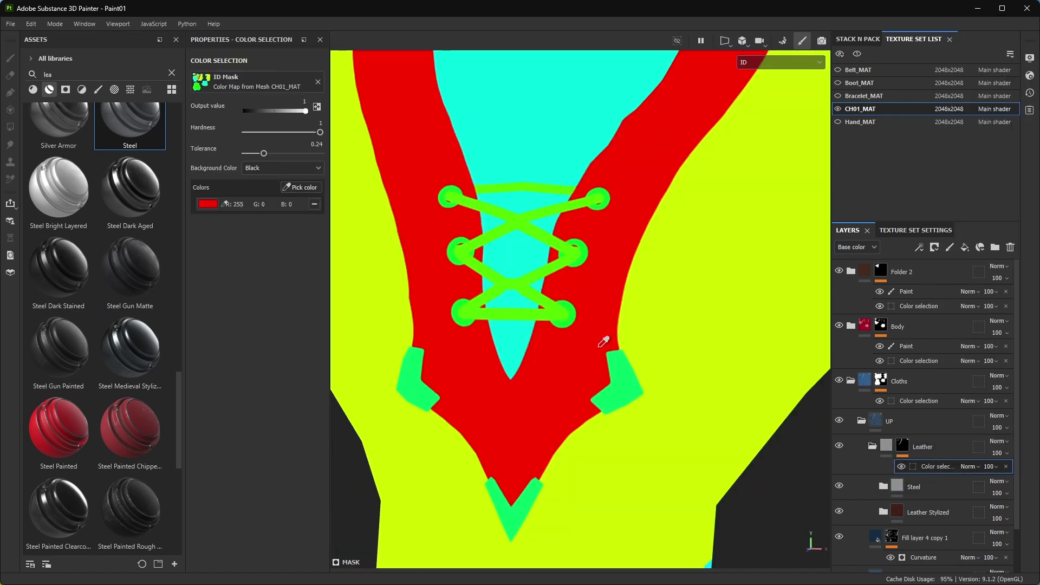
left_click(599, 345)
left_click(301, 187)
left_click(588, 295)
left_click(301, 187)
left_click(519, 163)
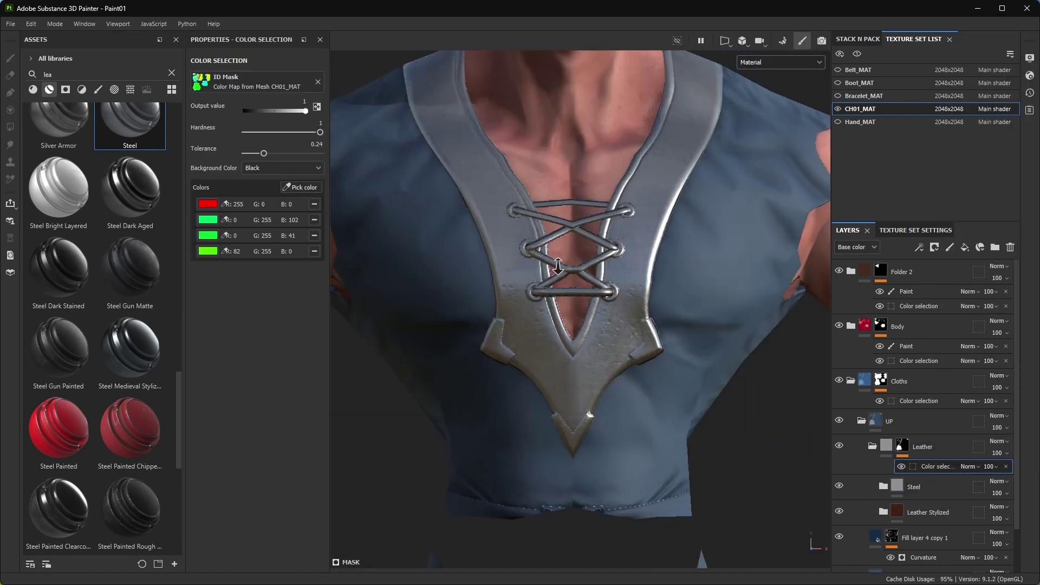
scroll(563, 217, "down", 3)
scroll(563, 216, "up", 2)
left_click_drag(263, 154, 253, 154)
scroll(563, 146, "up", 3)
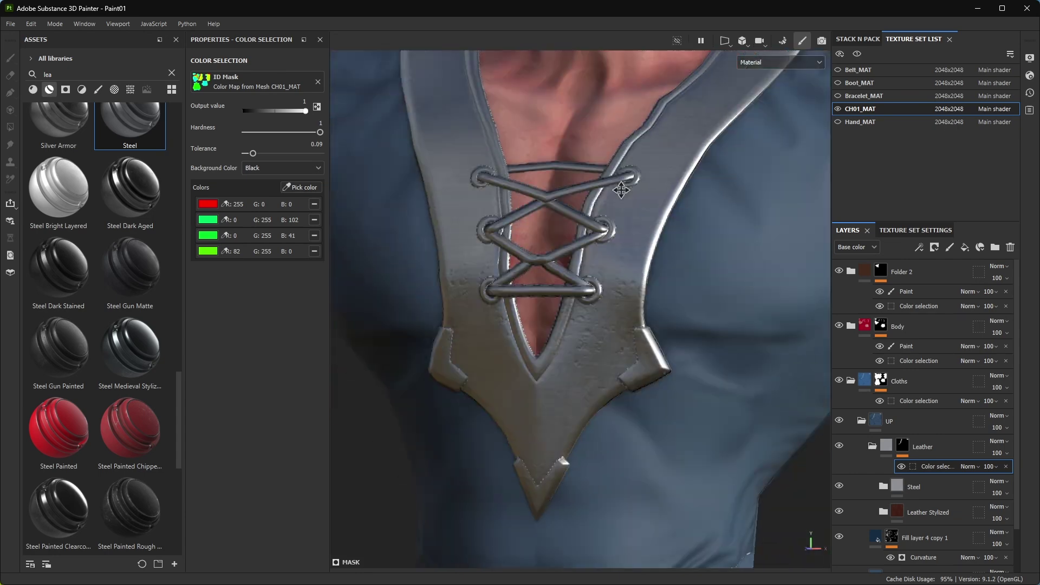
- Move Steel above Leather Stylized and mask it by colour selection to the tip and eyelet IDs
left_click_drag(921, 482, 923, 517)
scroll(923, 517, "down", 1)
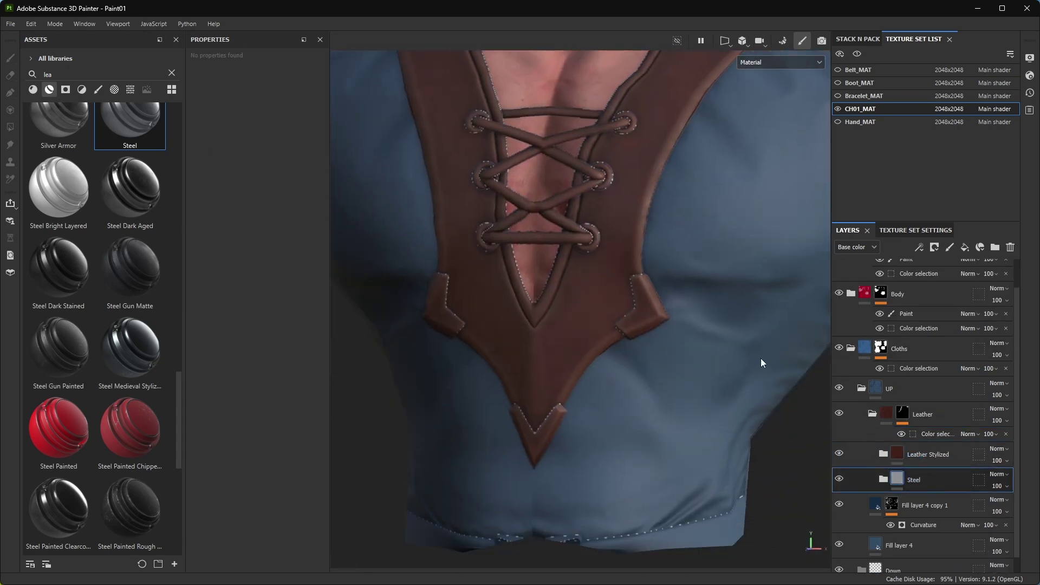
left_click(924, 455)
left_click_drag(931, 469, 918, 450)
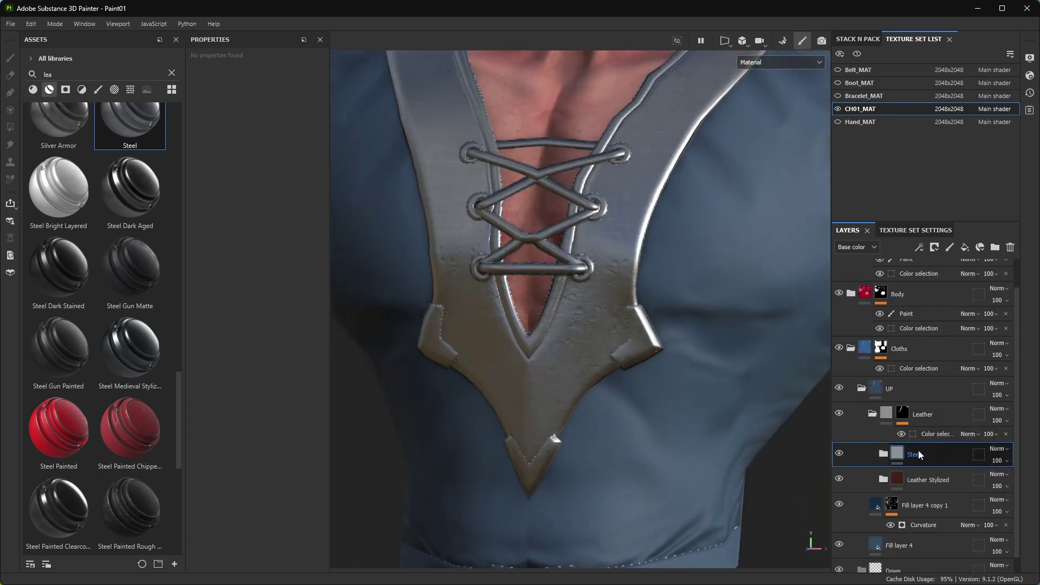
right_click(918, 450)
left_click(953, 33)
left_click(962, 429)
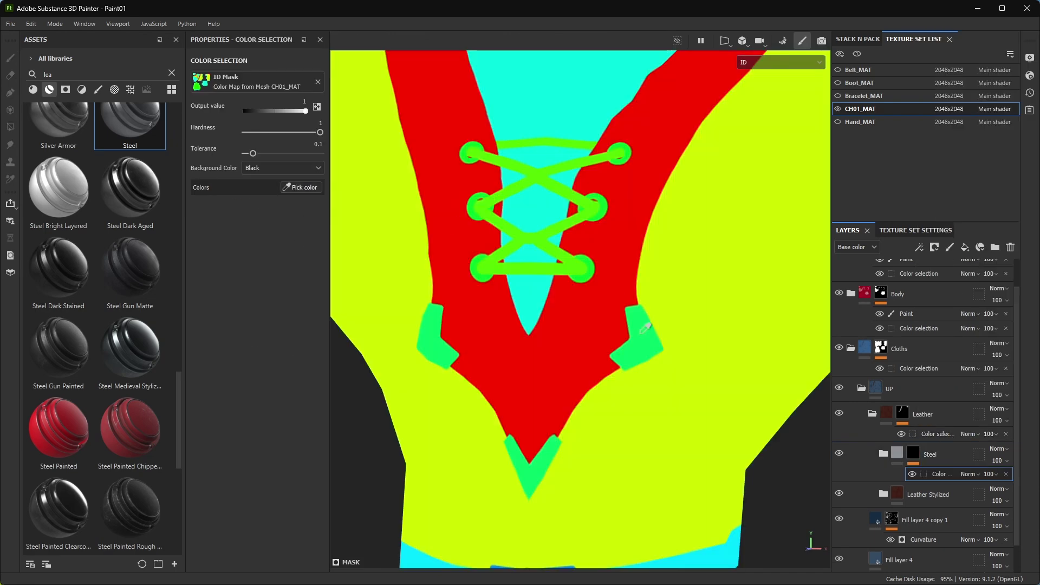
left_click(605, 191)
left_click(567, 234)
- Orbit to inspect the steel, then select the empty folder inside Leather Stylized
mouse_move(652, 330)
left_mouse_down("alt")
mouse_move(724, 337)
mouse_move(638, 345)
left_mouse_up("alt")
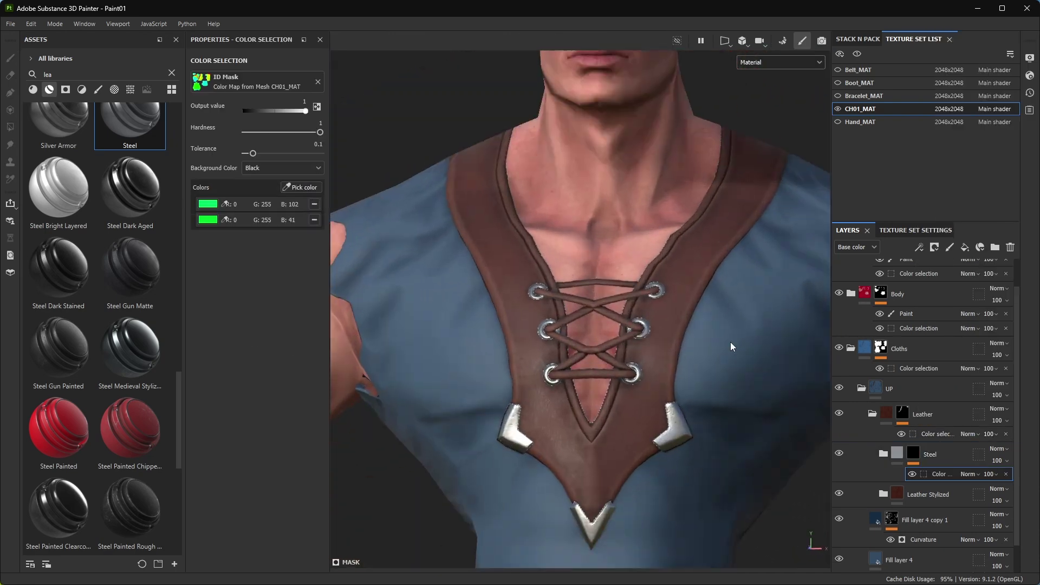
scroll(638, 344, "up", 2)
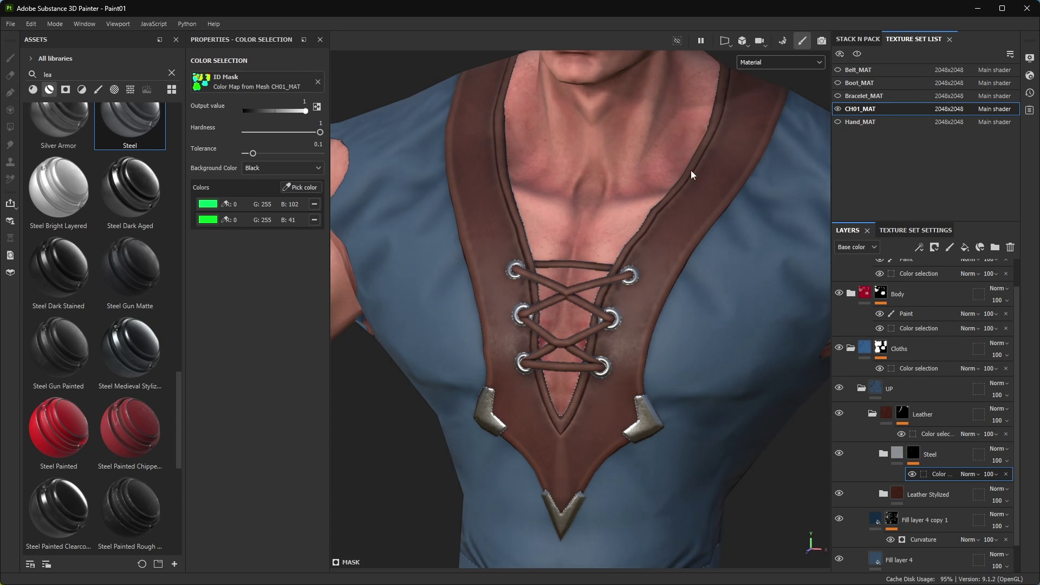
scroll(891, 460, "up", 1)
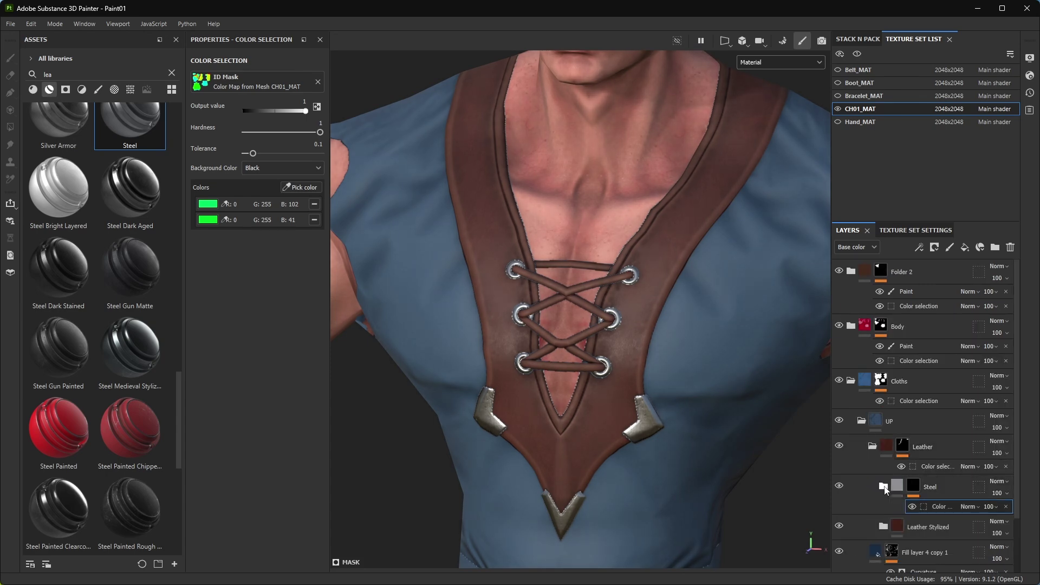
left_click(882, 526)
scroll(921, 476, "down", 2)
left_click(924, 477)
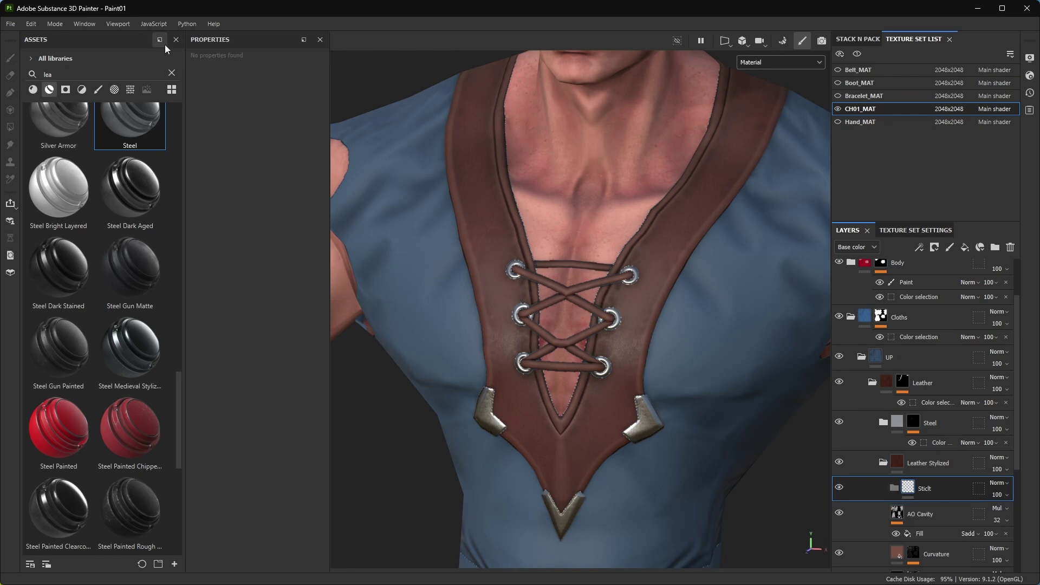
- Switch the assets from leather materials to brushes and pick the Seam brush
left_click(172, 72)
left_click(99, 89)
scroll(159, 299, "down", 5)
scroll(159, 299, "down", 3)
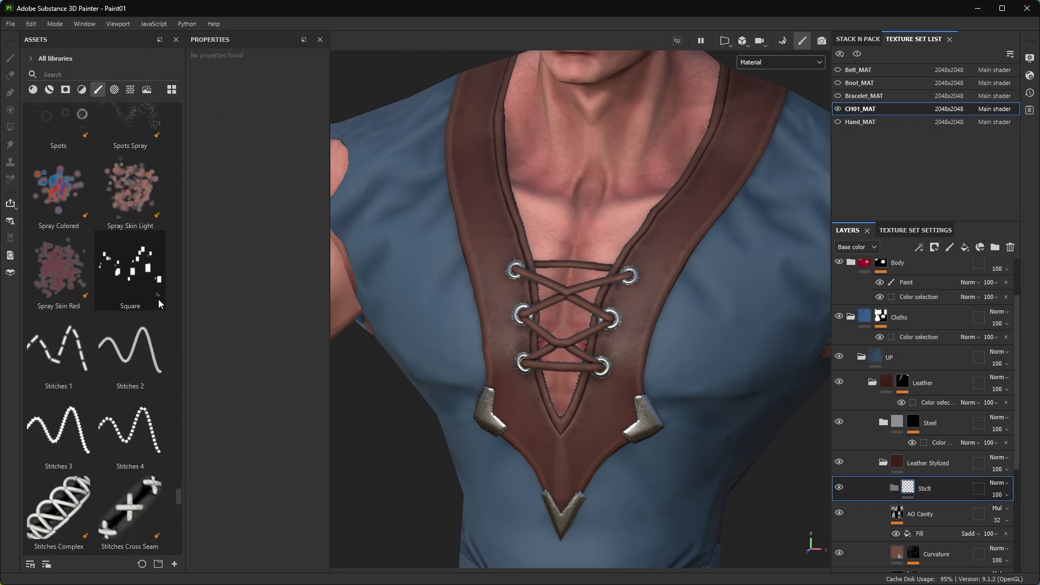
scroll(158, 299, "down", 5)
scroll(141, 271, "up", 5)
scroll(144, 284, "up", 5)
left_click(77, 365)
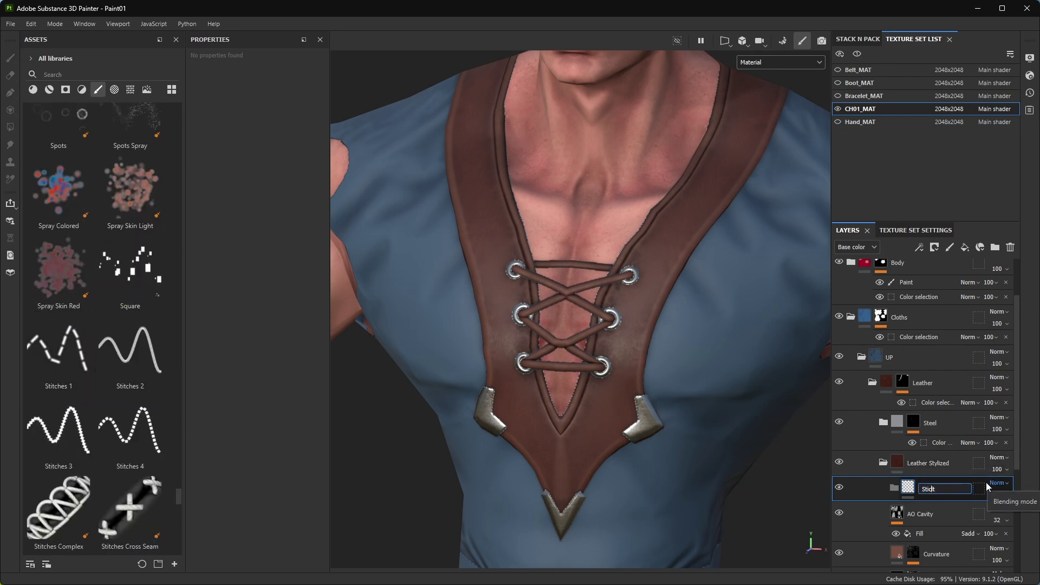
- Name the folder 'Stirches' and add a new paint layer inside it
type("ch")
type("hes")
key("Return")
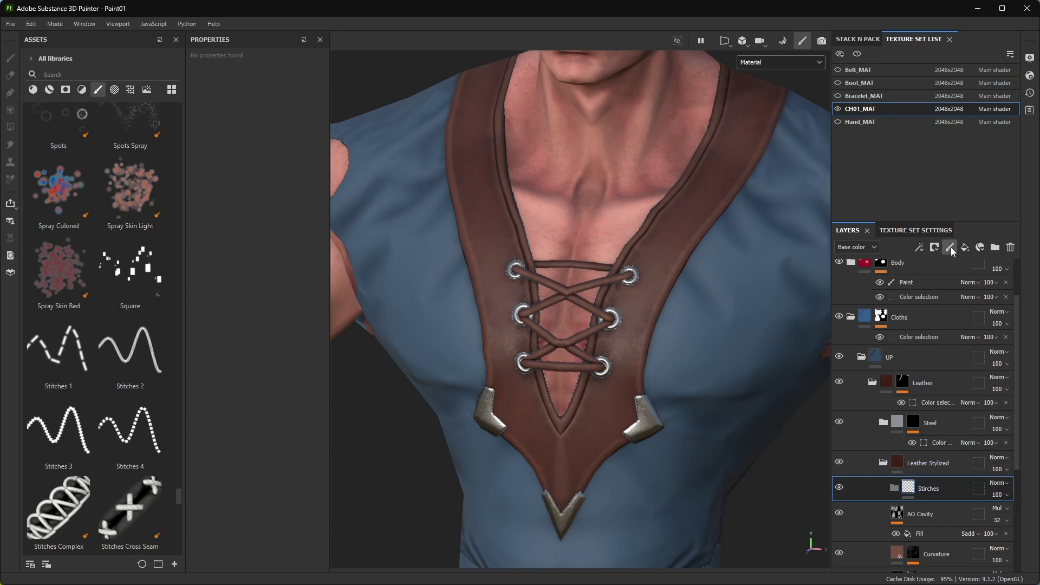
left_click(950, 247)
scroll(133, 360, "up", 5)
scroll(134, 361, "up", 5)
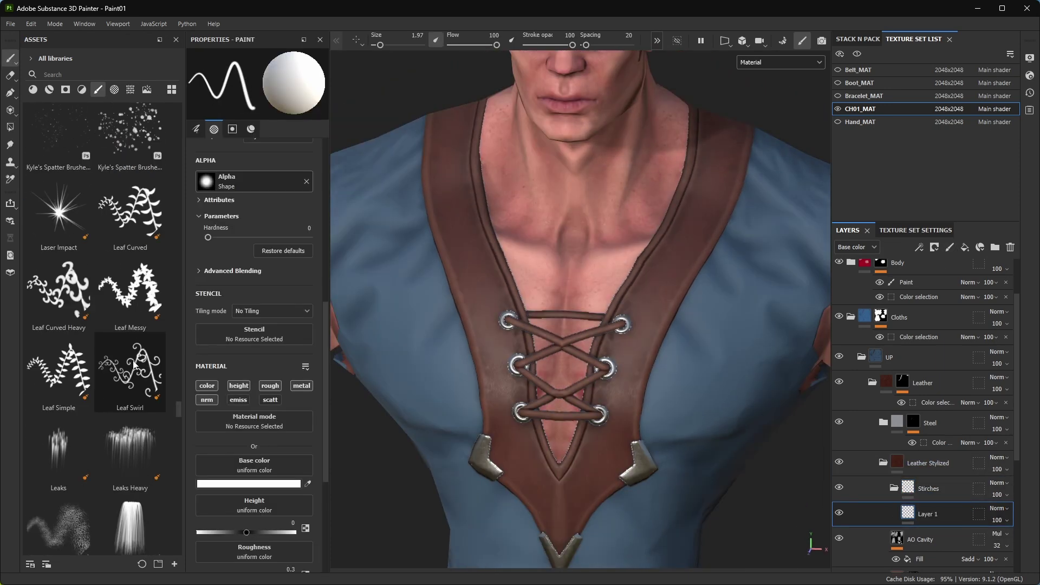
scroll(133, 362, "down", 5)
scroll(130, 360, "down", 5)
scroll(129, 359, "down", 5)
- Start a Paint Along Path stroke on the vest's leather edge with stitch Size about 2
key("shift+1")
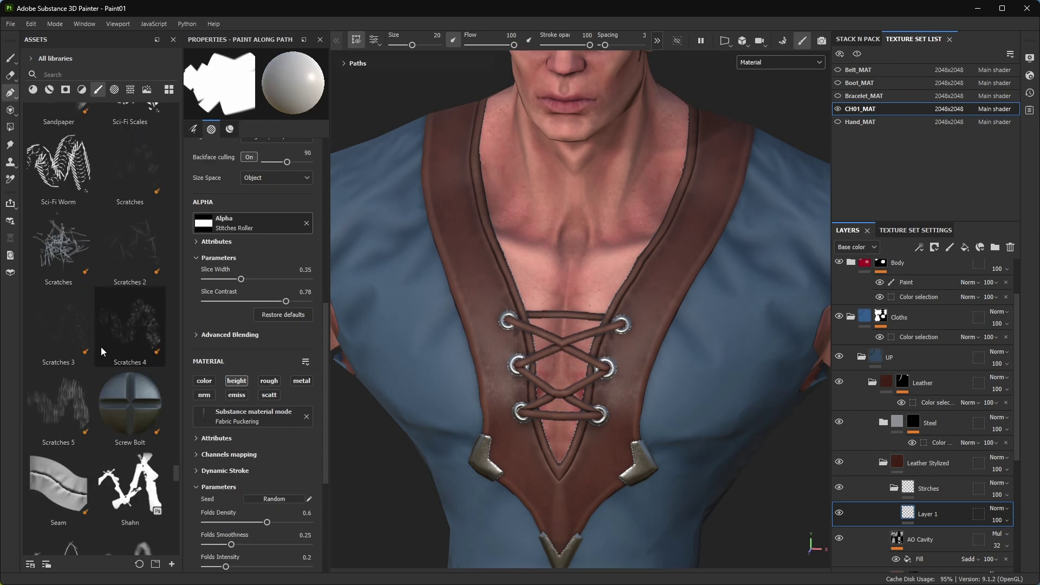
scroll(647, 310, "up", 3)
scroll(632, 344, "up", 3)
scroll(599, 353, "up", 1)
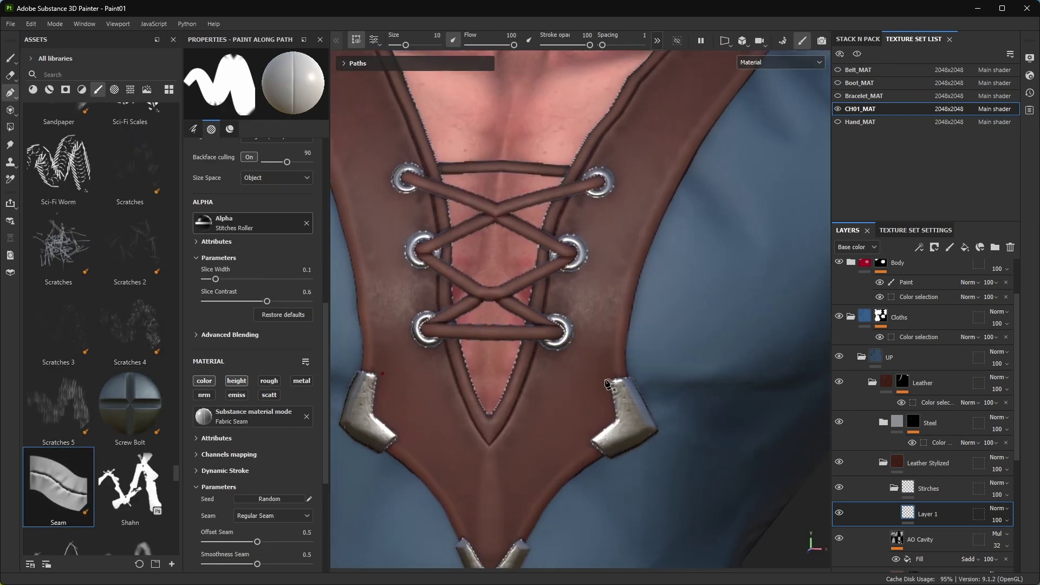
left_click(628, 255)
scroll(626, 291, "up", 2)
scroll(563, 302, "down", 2)
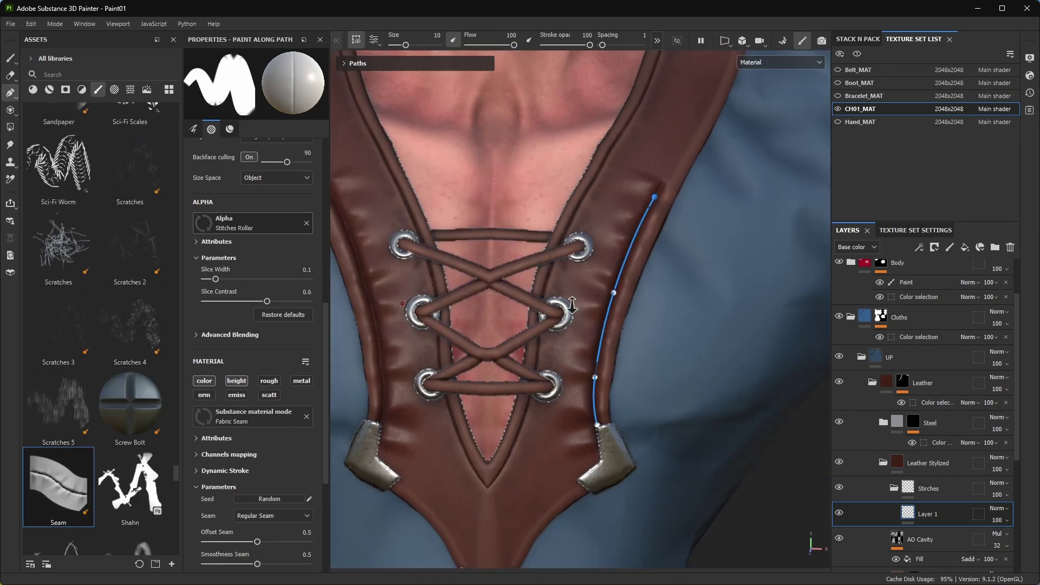
left_click_drag(405, 45, 397, 46)
- Set the stitch Spacing to 4 and make the stitches slightly larger
scroll(615, 339, "up", 3)
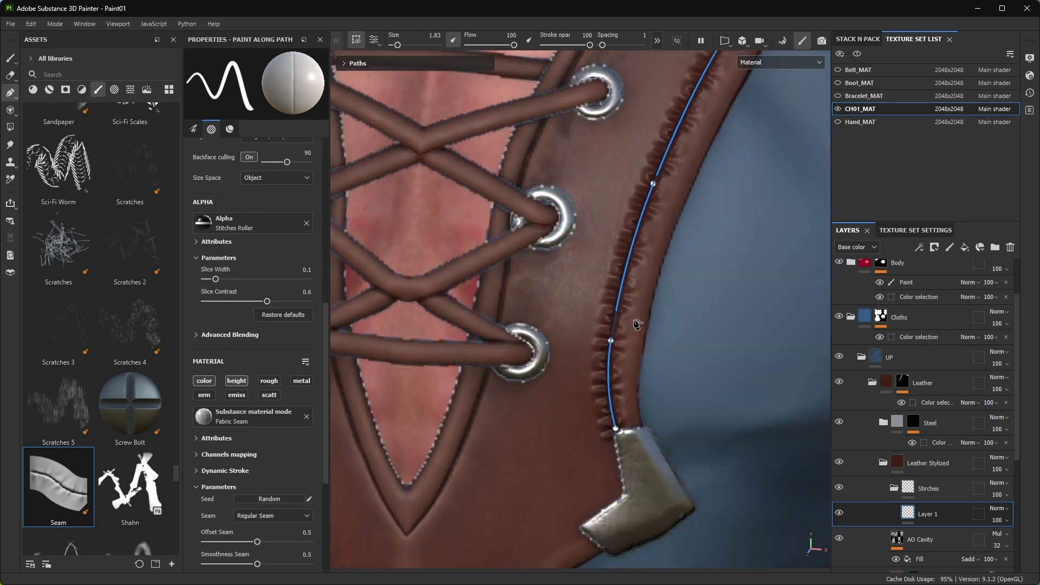
scroll(615, 339, "down", 3)
scroll(649, 198, "up", 3)
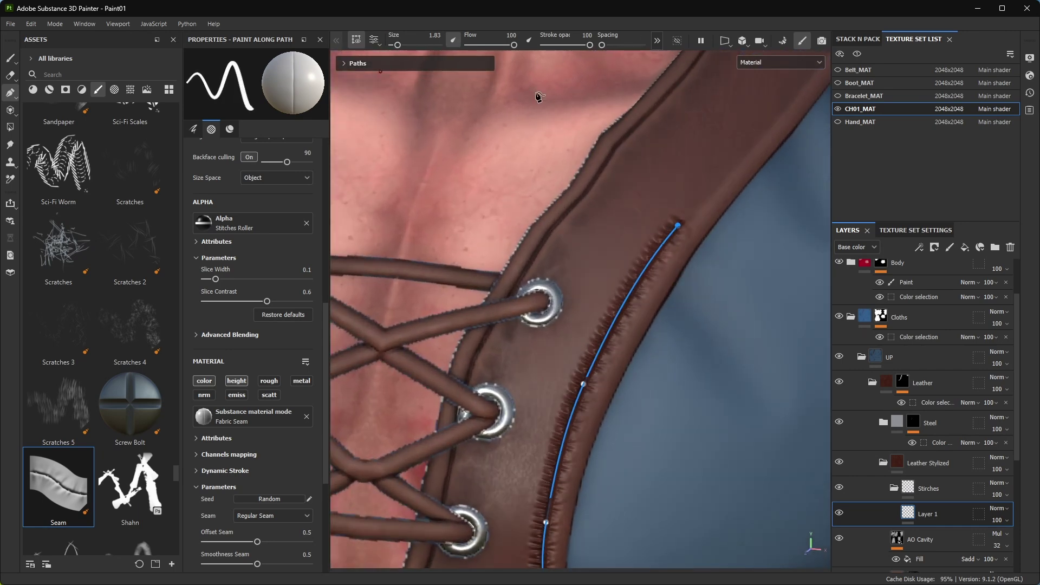
left_click_drag(538, 96, 589, 46, "alt")
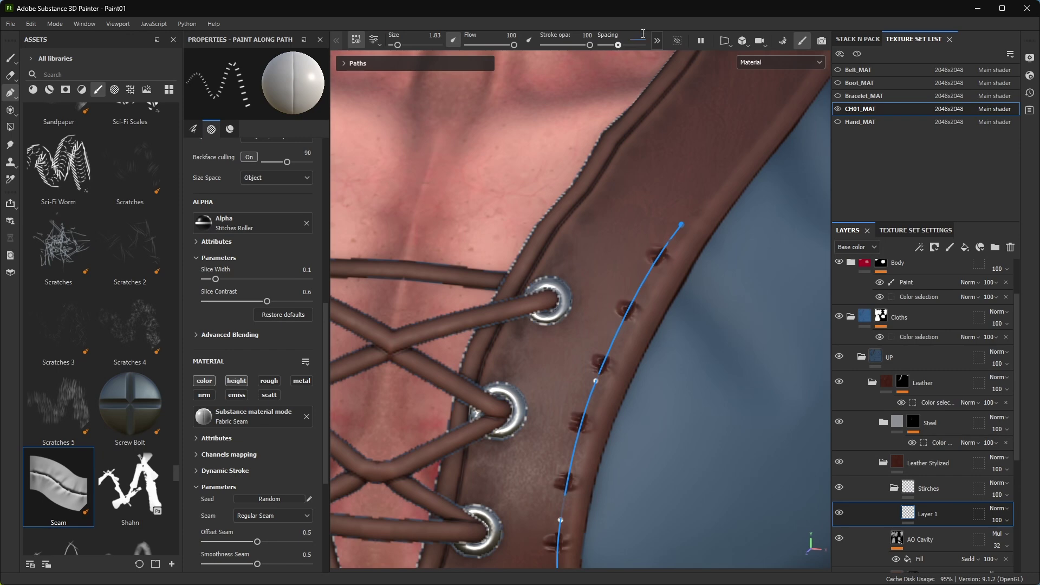
scroll(687, 274, "up", 2)
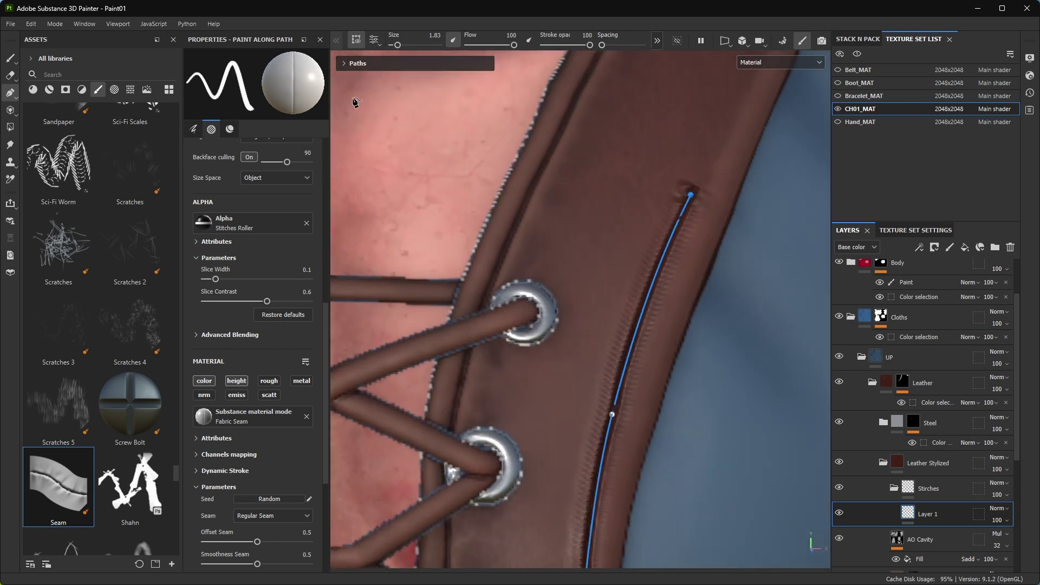
left_click(648, 35)
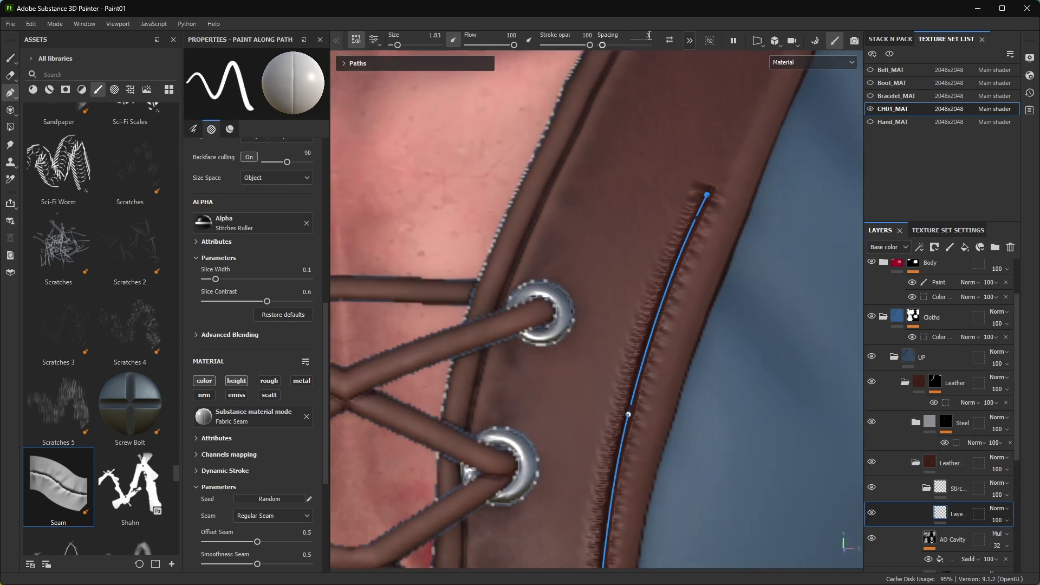
type("34")
key("Return")
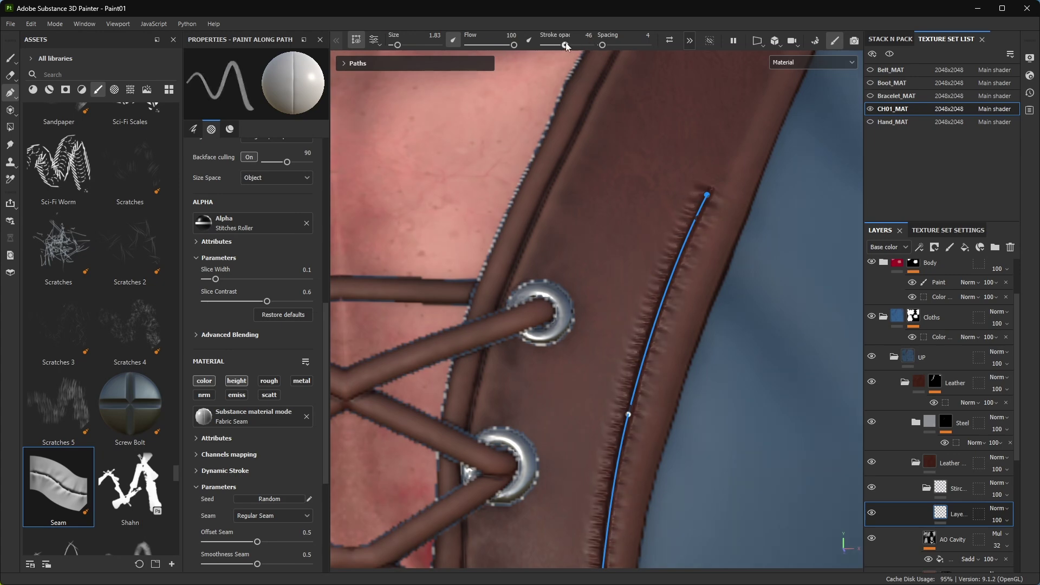
left_click_drag(396, 46, 398, 45)
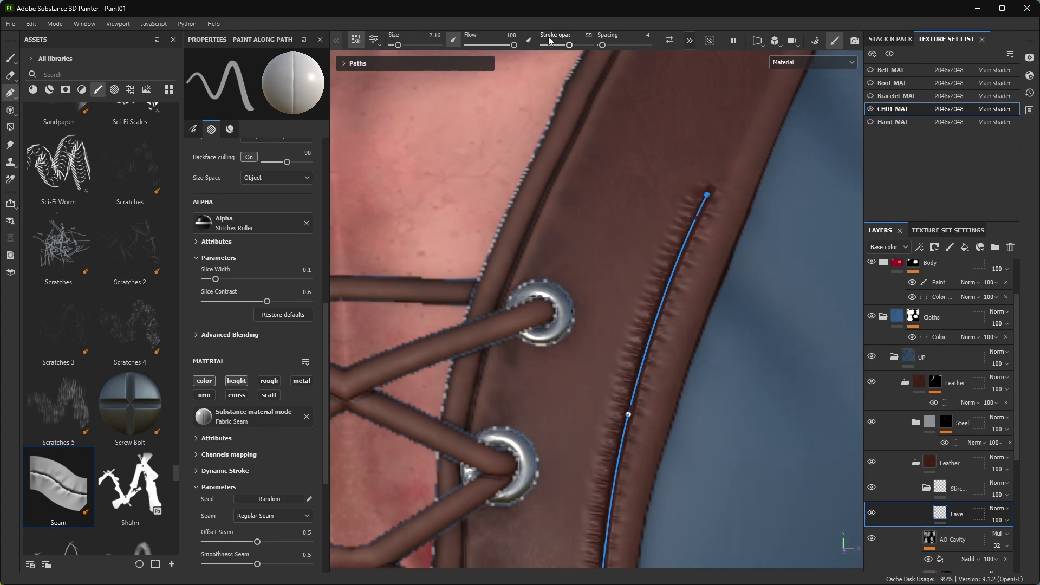
- Adjust the Dynamic Stroke settings and reframe the view on the collar and vest tip
middle_click_drag(596, 325, 591, 222, "alt")
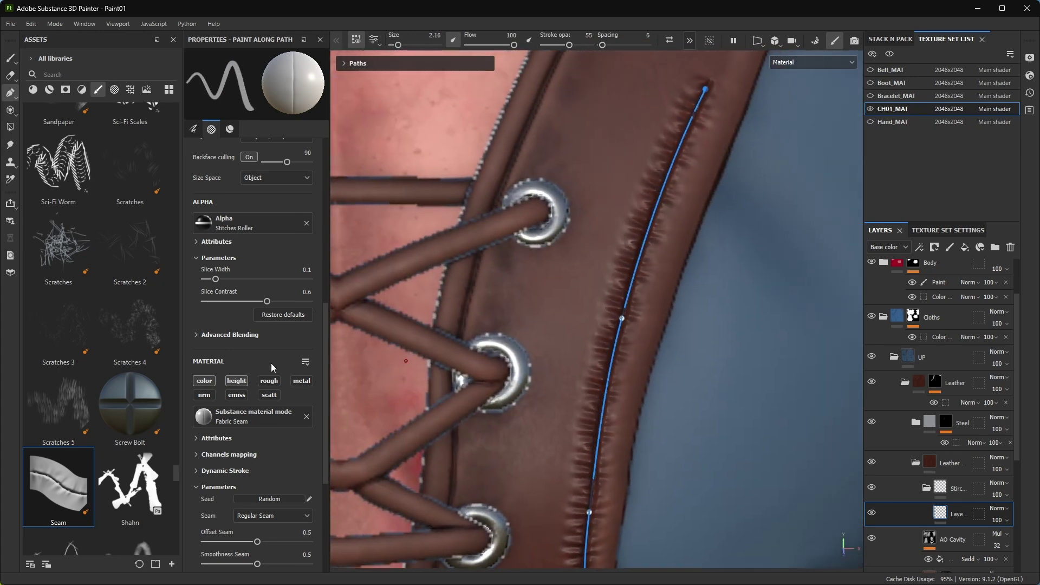
scroll(235, 412, "down", 3)
scroll(217, 325, "up", 1)
left_click(196, 293)
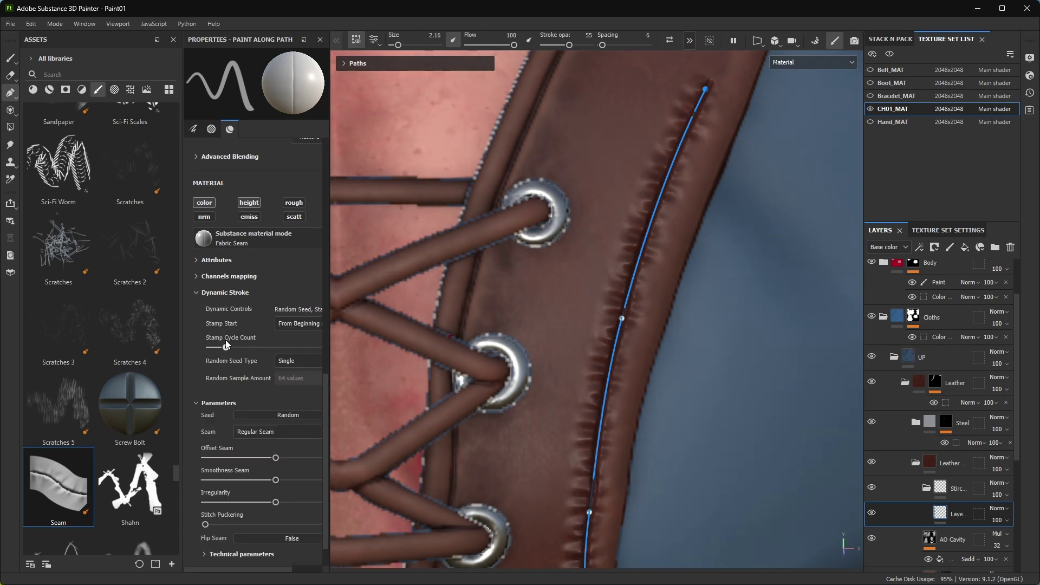
scroll(238, 379, "down", 1)
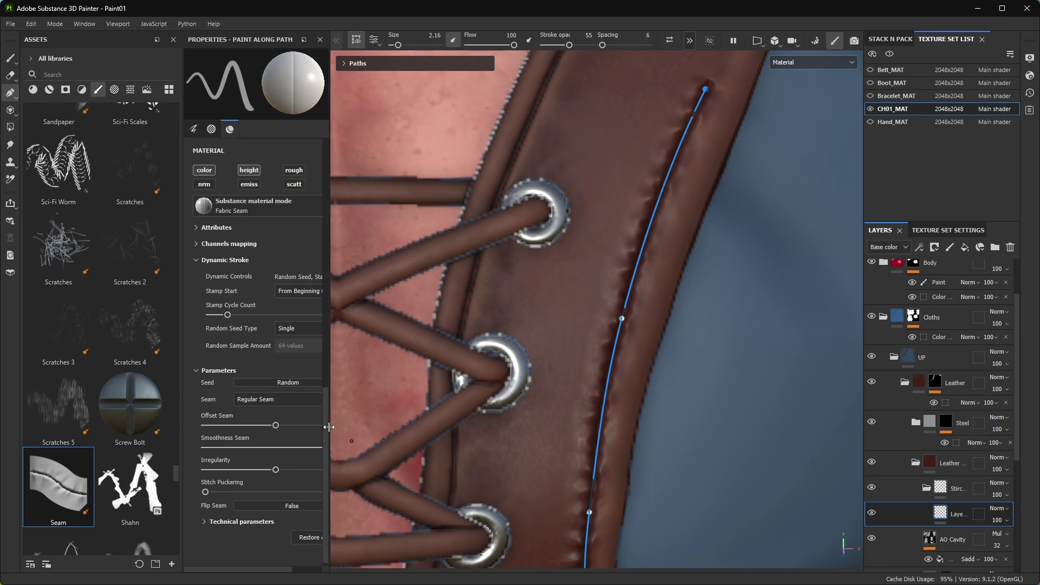
left_click_drag(329, 441, 355, 441)
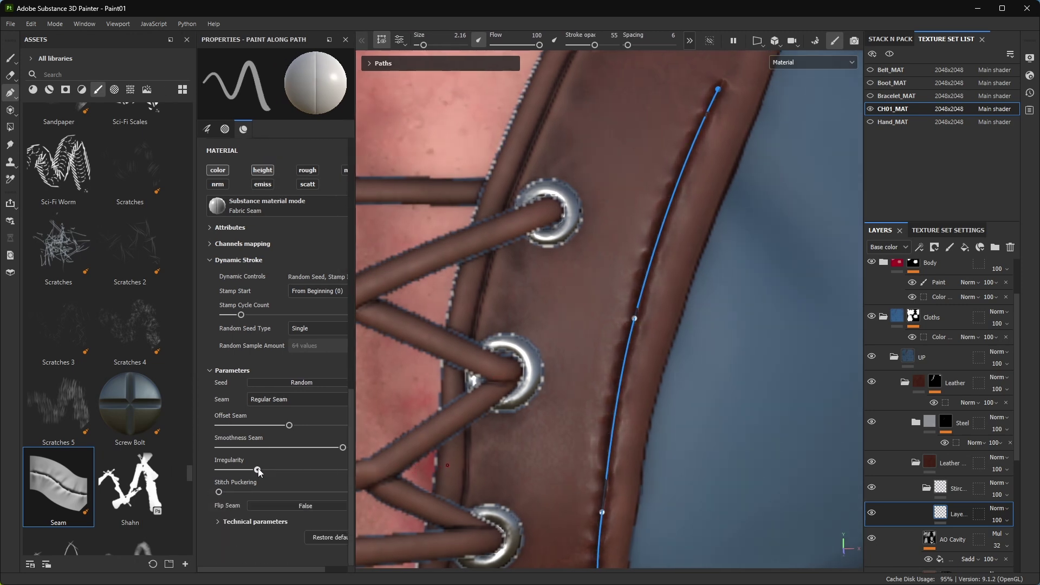
scroll(599, 415, "down", 5)
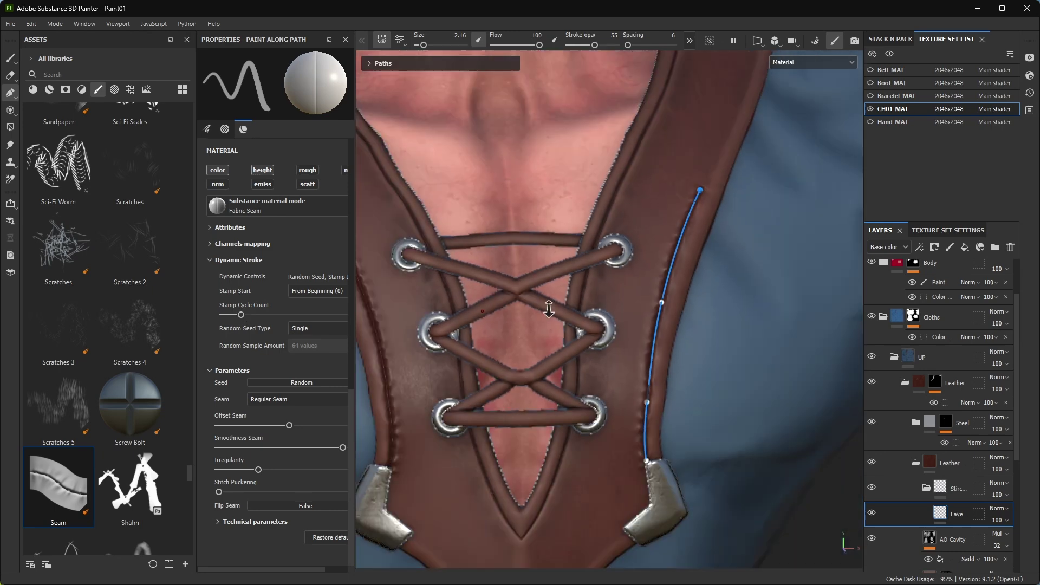
scroll(599, 414, "up", 2)
scroll(600, 415, "up", 3)
scroll(599, 415, "up", 3)
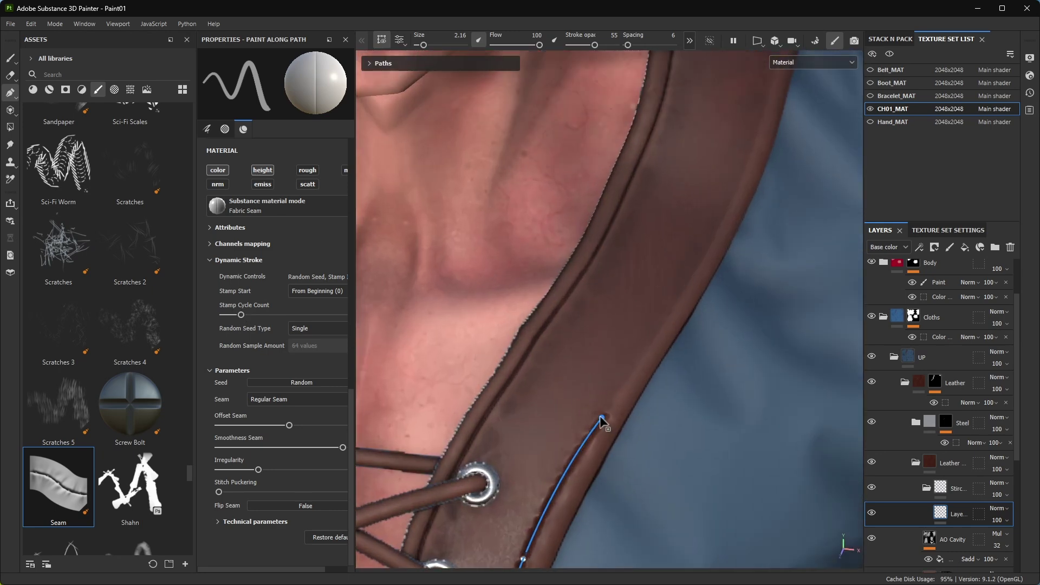
mouse_move(600, 415)
left_mouse_down("alt")
mouse_move(683, 275)
mouse_move(580, 375)
mouse_move(674, 392)
mouse_move(615, 329)
mouse_move(580, 325)
left_mouse_up("alt")
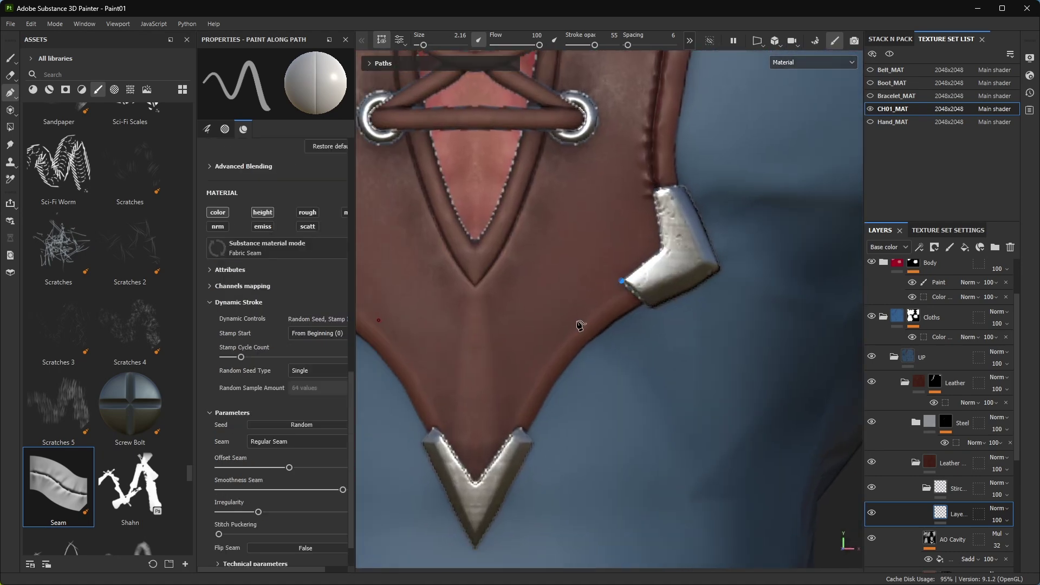
left_click_drag(519, 392, 521, 418, "alt")
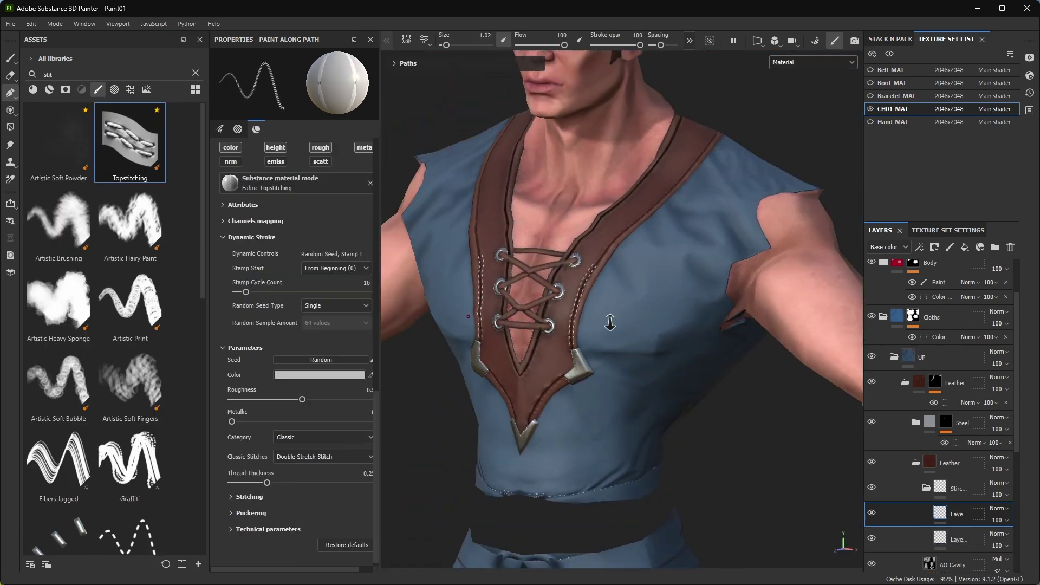
- Raise the Topstitching brush's Puckering Intensity to 0.7
left_click_drag(657, 278, 559, 292, "alt")
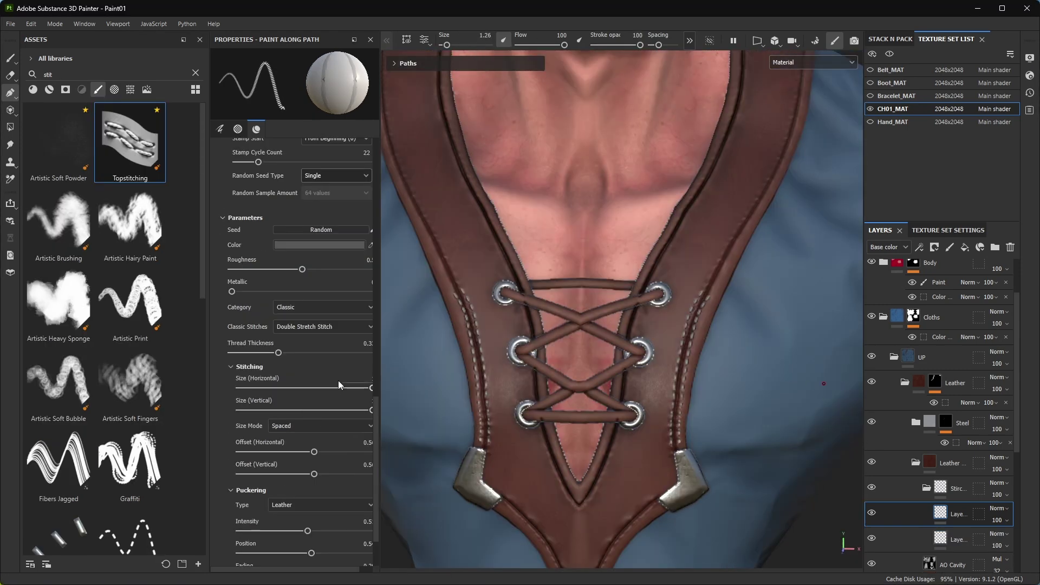
scroll(587, 360, "down", 1)
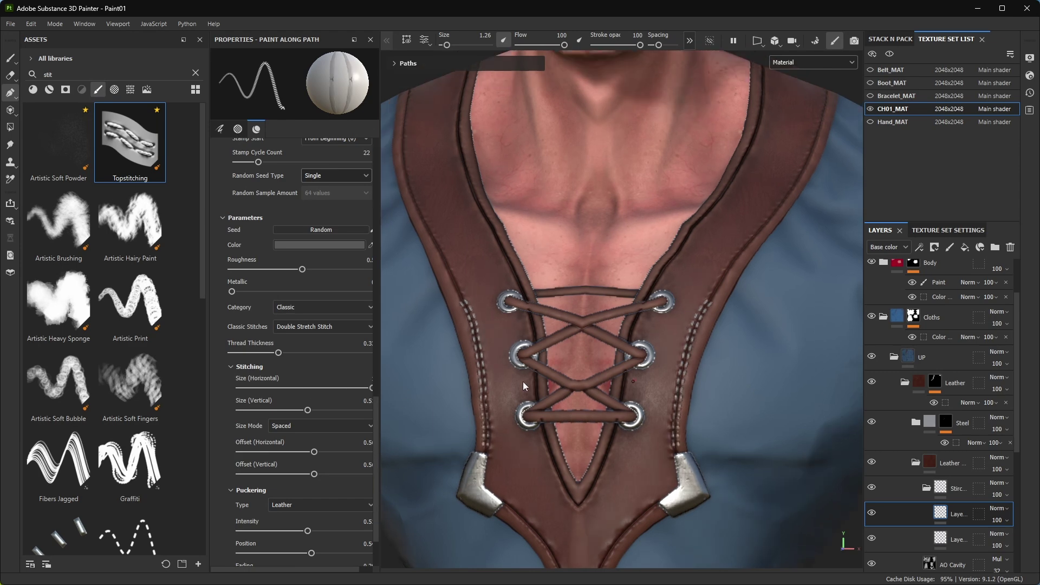
scroll(307, 426, "down", 1)
left_click_drag(308, 497, 340, 498)
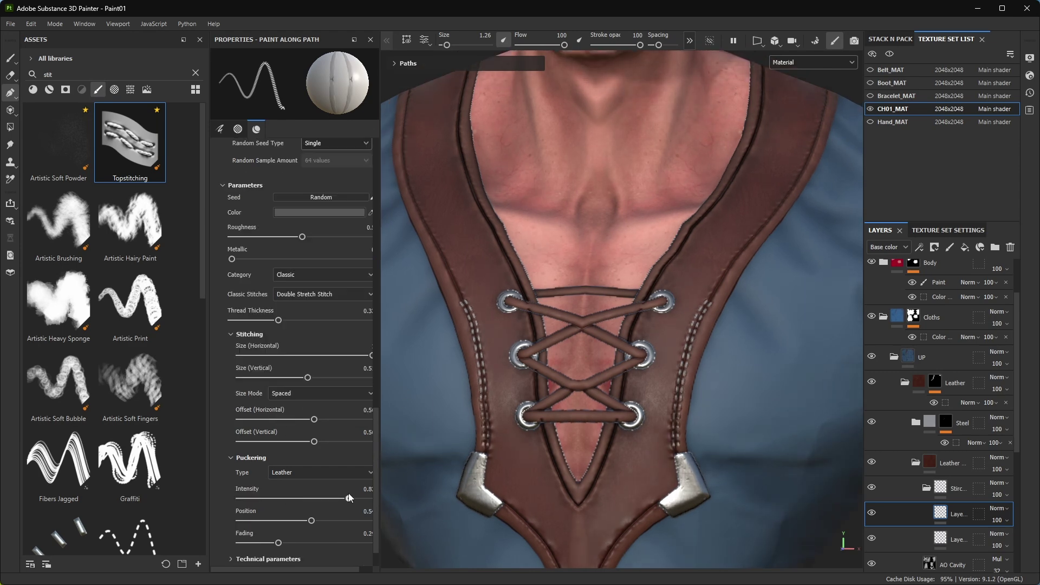
right_click_drag(698, 352, 731, 348, "shift")
scroll(704, 350, "up", 3)
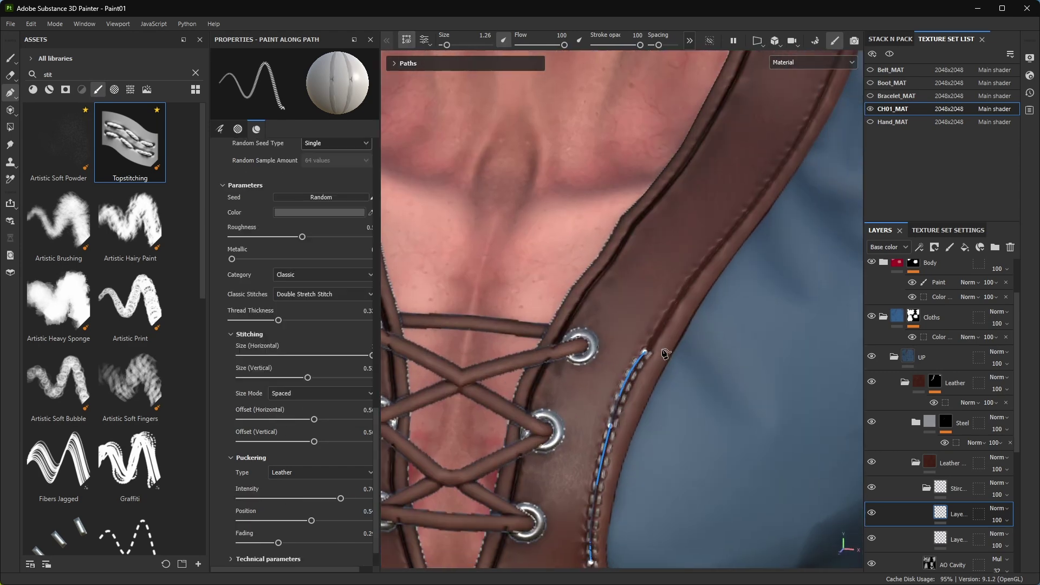
- Draw and bake a topstitch path beside the silver corner piece at the vest's lower tip
mouse_move(726, 263)
left_mouse_down("alt")
mouse_move(568, 321)
mouse_move(637, 423)
mouse_move(631, 368)
left_mouse_up("alt")
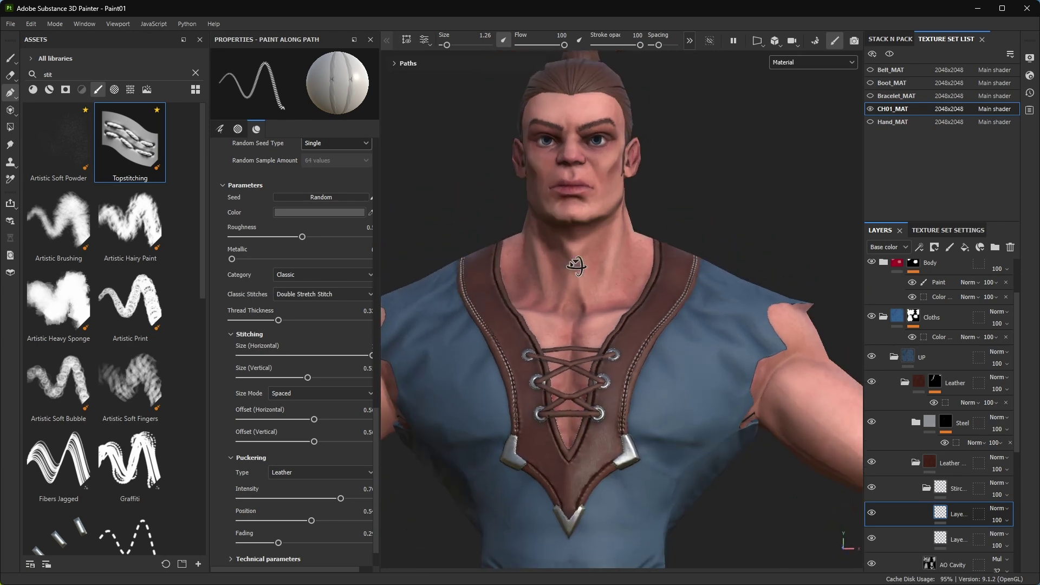
mouse_move(632, 367)
left_mouse_down("alt")
mouse_move(669, 267)
mouse_move(646, 221)
left_mouse_up("alt")
scroll(669, 267, "up", 5)
left_click(646, 220)
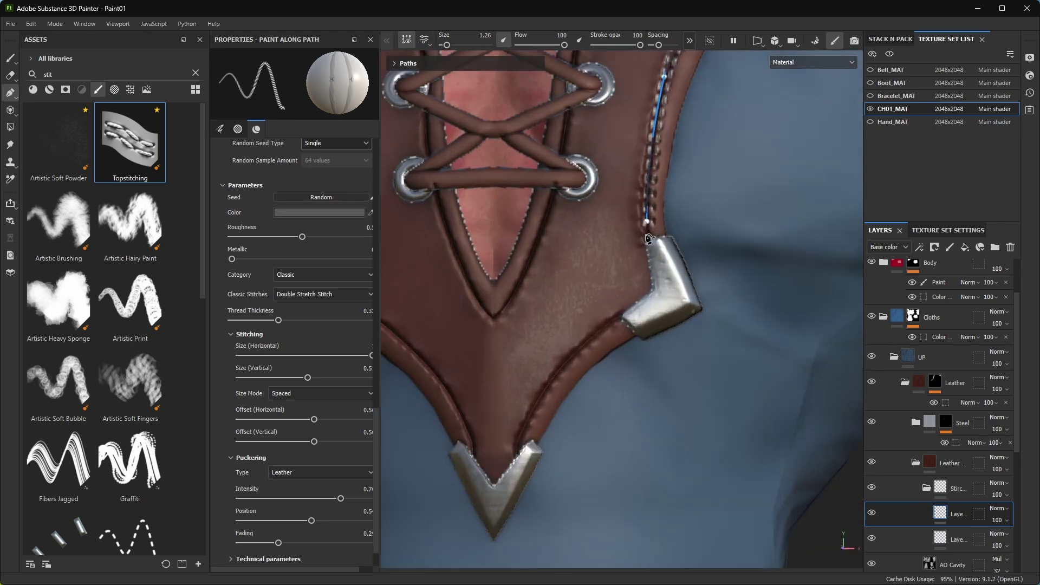
key("Return")
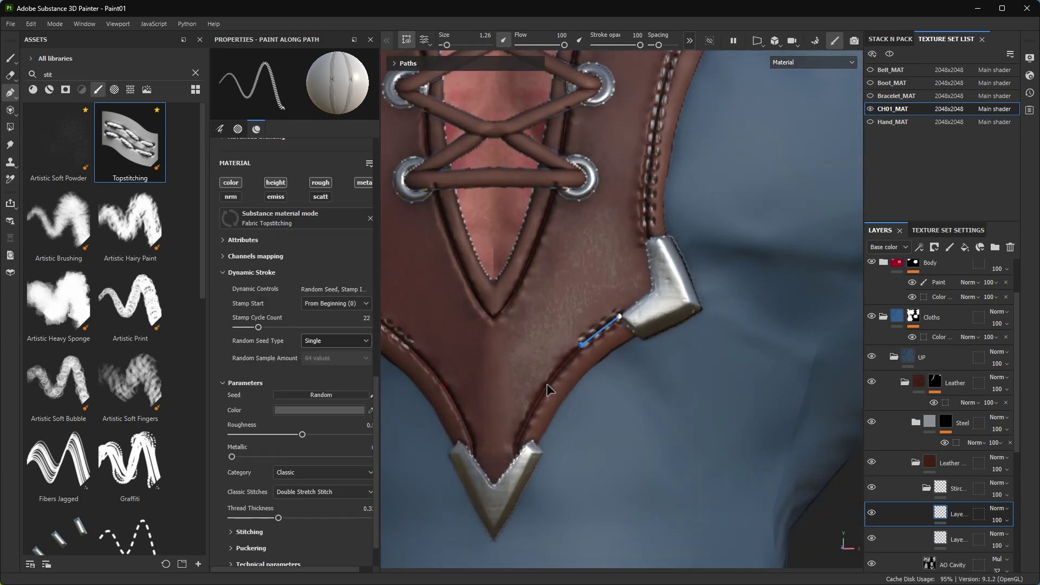
right_click_drag(521, 452, 697, 302, "alt")
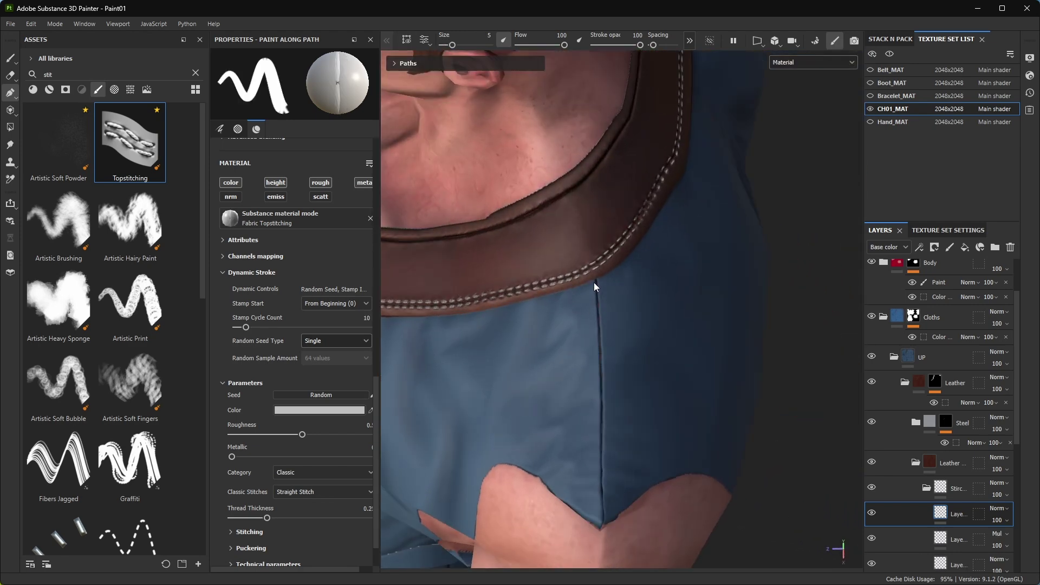
- Draw Path 2 of topstitching from the collar edge down the shirt's side seam, adding control points
left_click(595, 281)
scroll(599, 278, "down", 2)
left_click(603, 417)
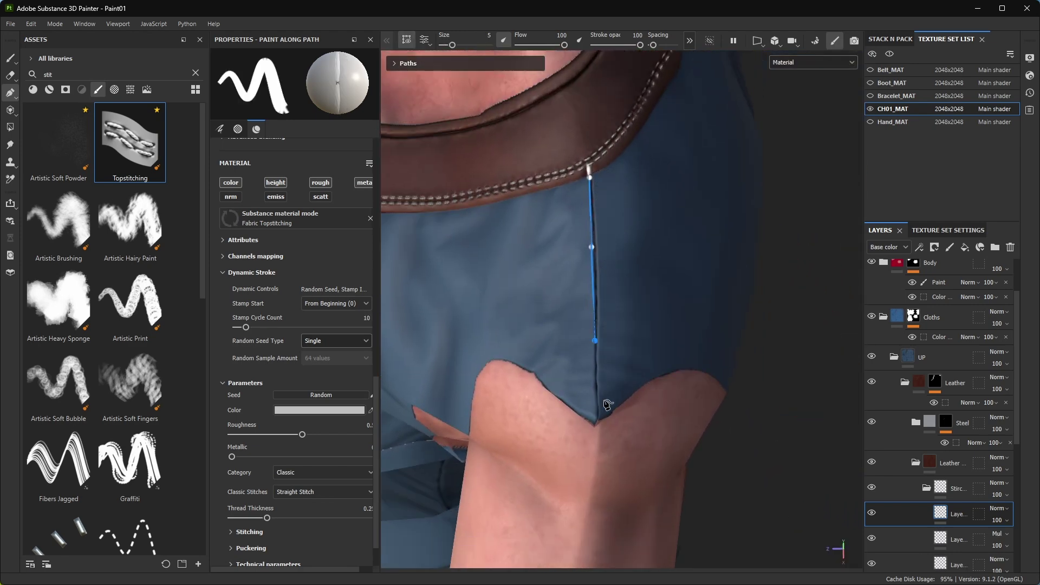
mouse_move(603, 417)
left_mouse_down("alt")
mouse_move(631, 332)
mouse_move(577, 259)
left_mouse_up("alt")
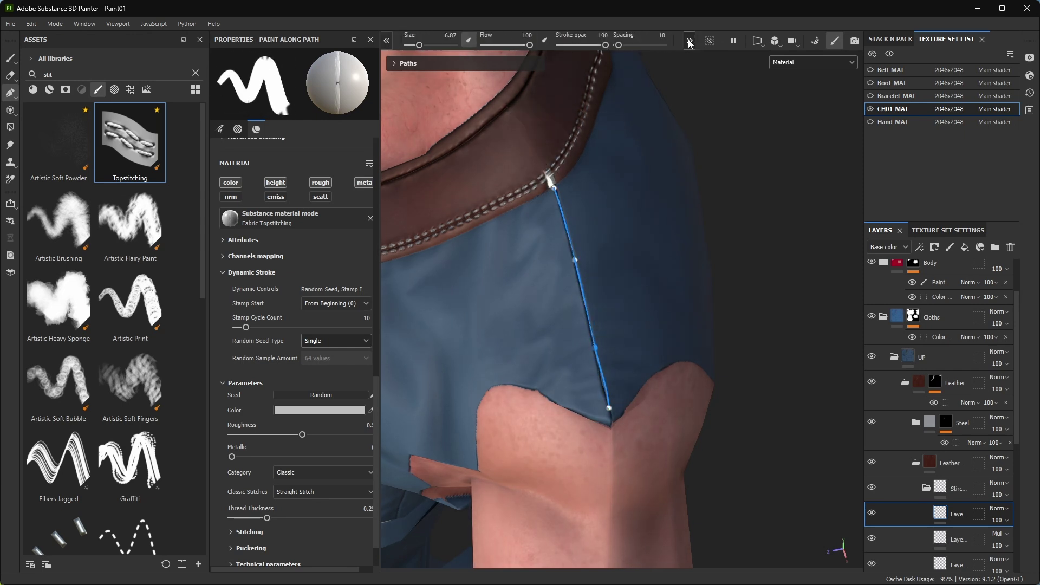
left_click(386, 41)
left_click_drag(558, 227, 593, 250, "alt")
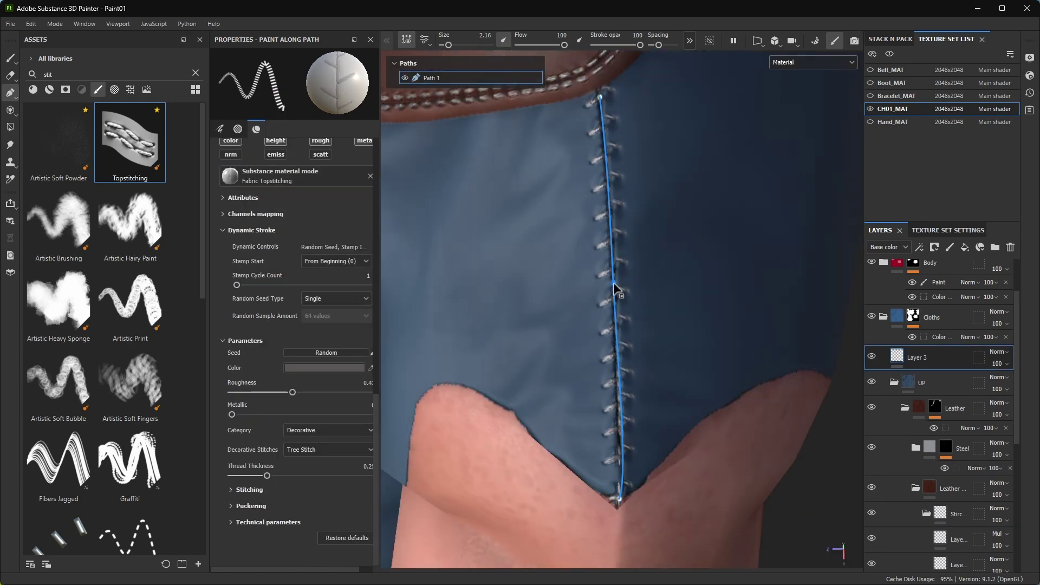
left_click(613, 287)
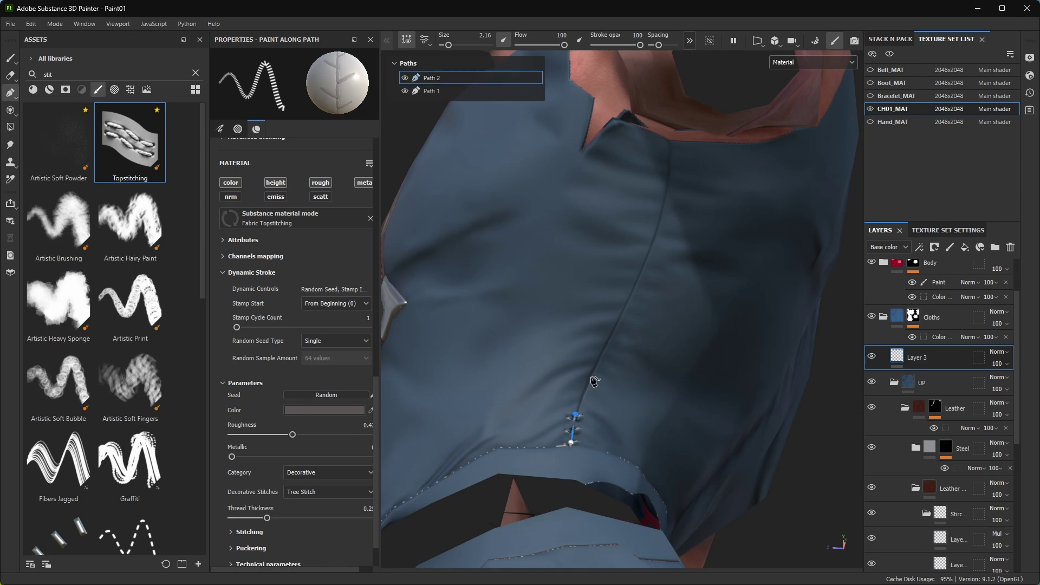
left_click_drag(631, 301, 624, 295, "alt")
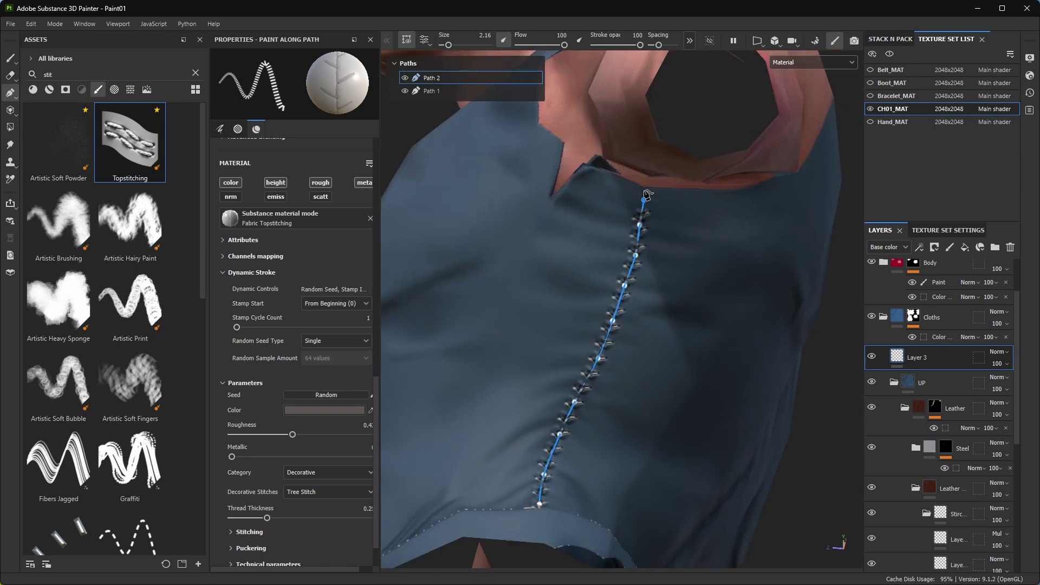
left_click_drag(647, 195, 621, 354, "alt")
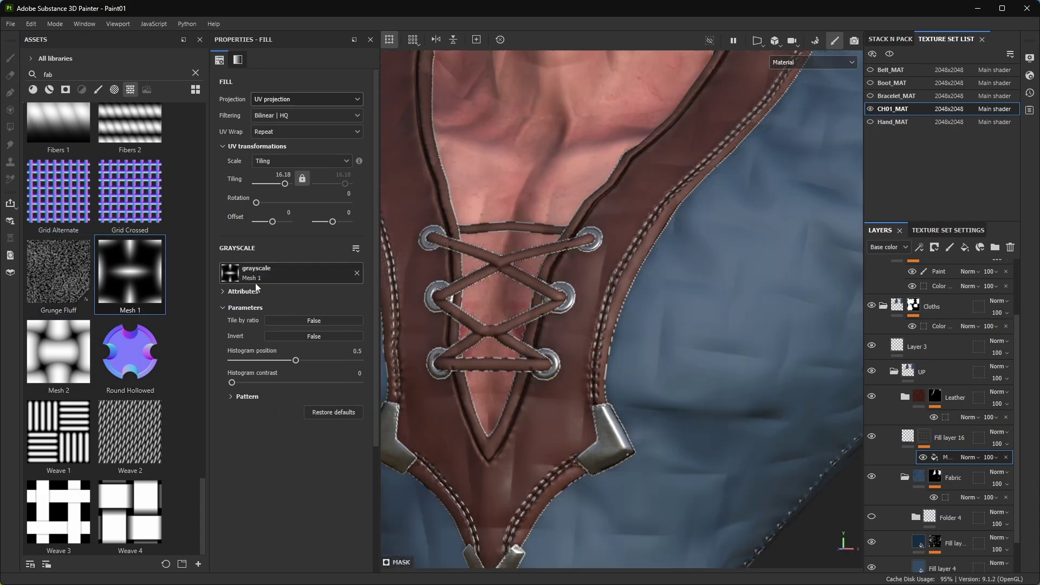
- Load Weave 4 into the fill's grayscale slot and tune its histogram, contrast and Pattern Tiling to 12
left_click_drag(130, 515, 229, 272)
left_click_drag(295, 360, 352, 360)
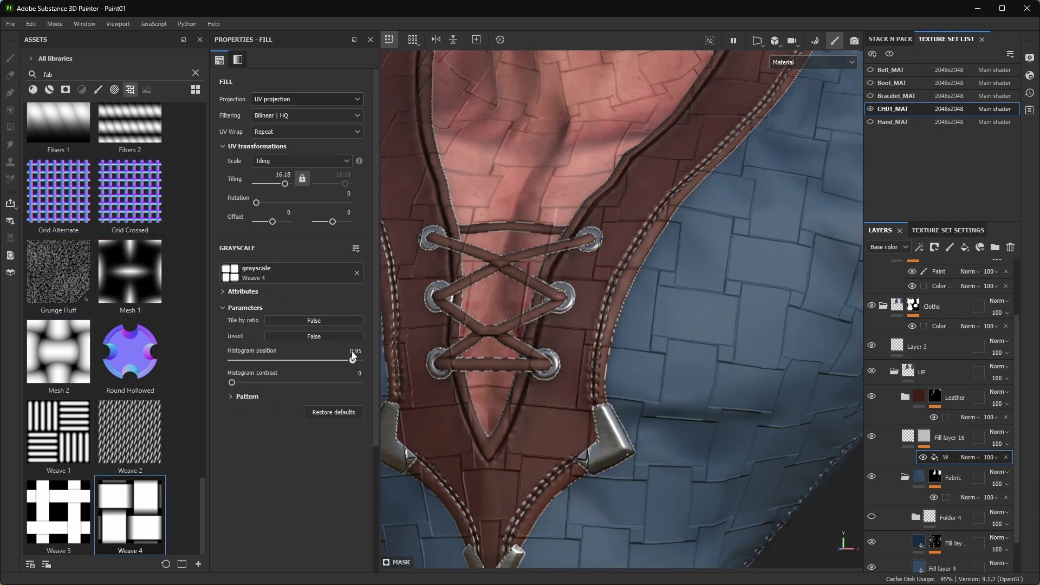
left_click(230, 398)
left_click_drag(275, 417, 334, 419)
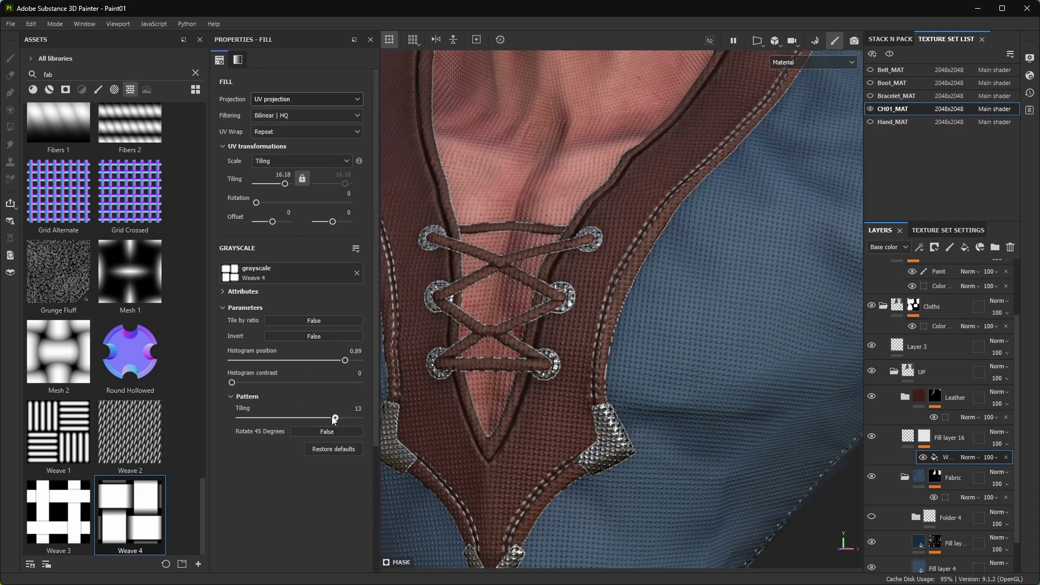
left_click_drag(300, 374, 312, 374)
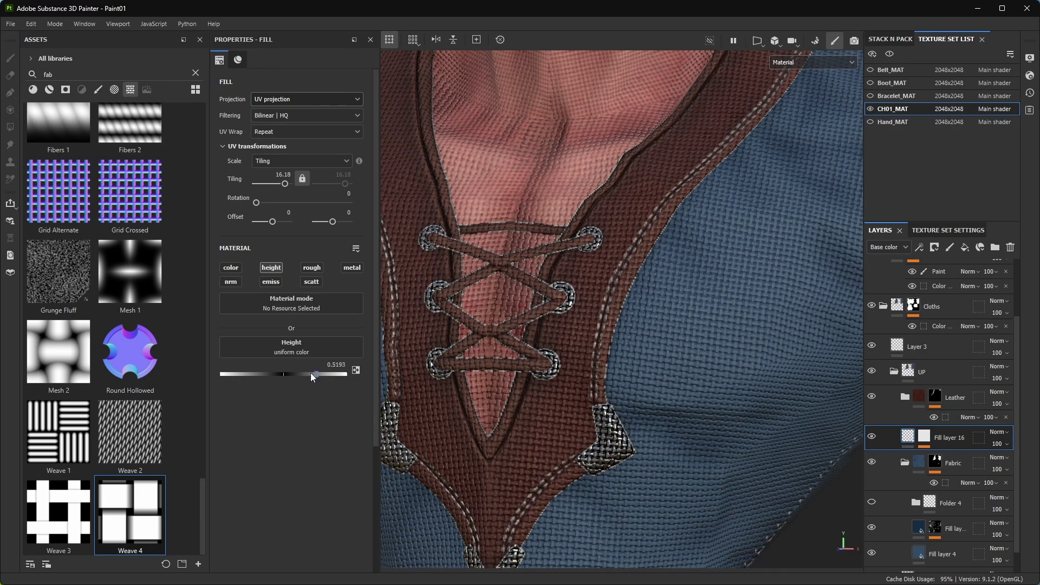
key("ctrl+z")
left_click_drag(280, 360, 324, 363)
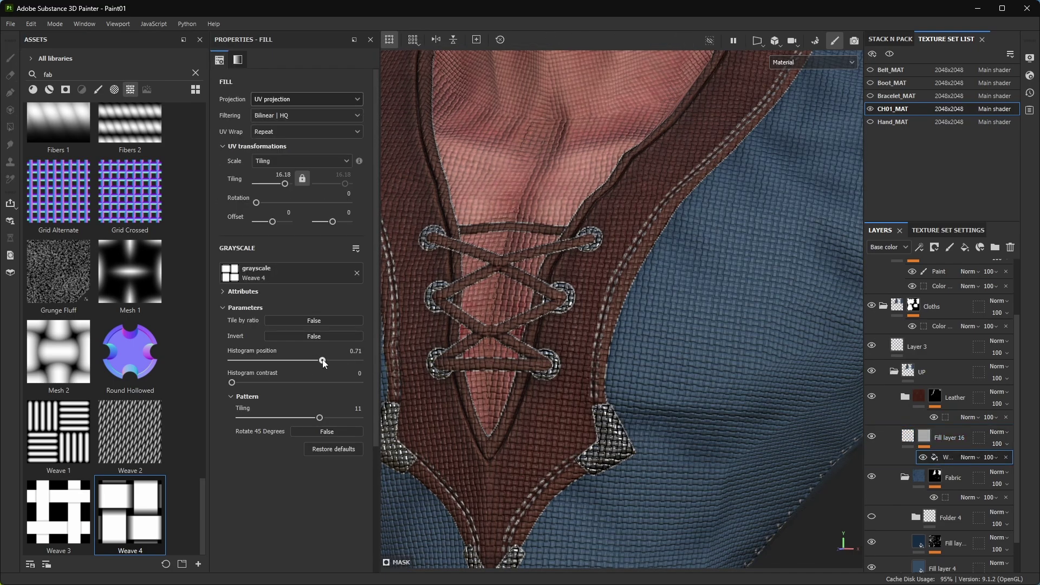
left_click_drag(320, 417, 327, 418)
left_click_drag(231, 382, 239, 381)
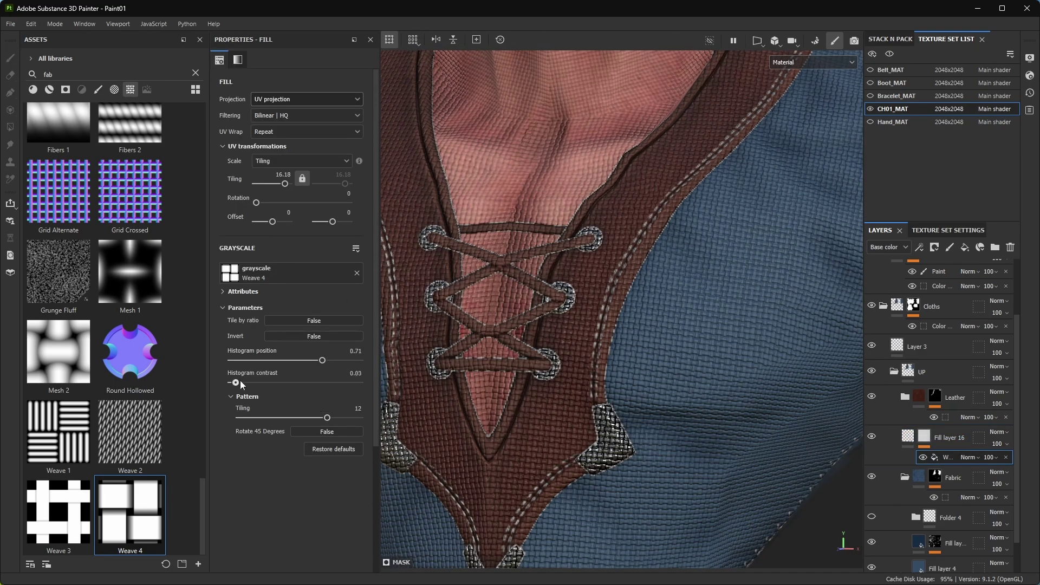
- Set the fabric texture's UV Tiling to 20
scroll(641, 409, "up", 5)
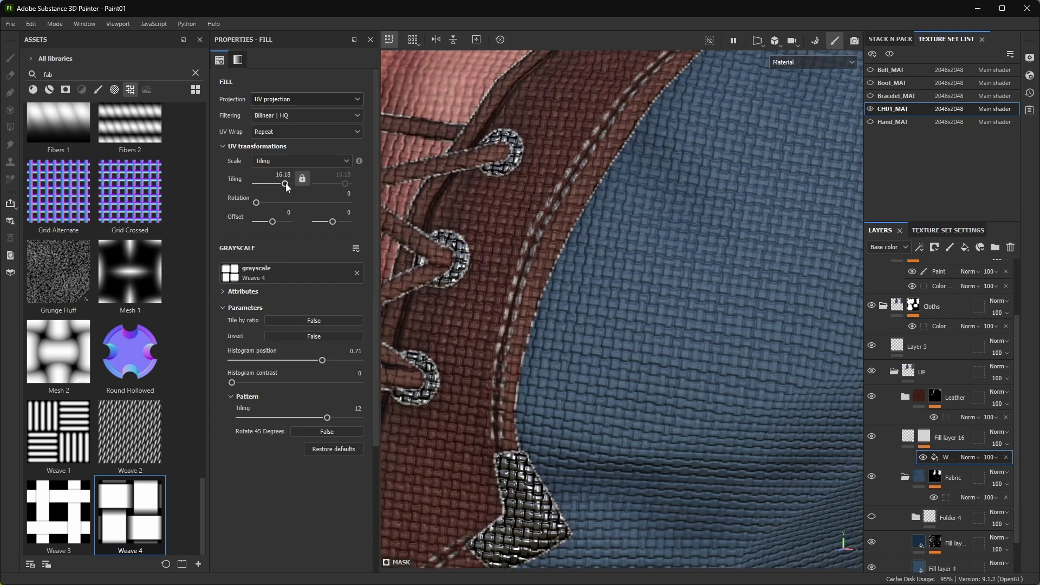
left_click_drag(285, 183, 287, 186)
type("20")
key("Return")
scroll(678, 290, "down", 5)
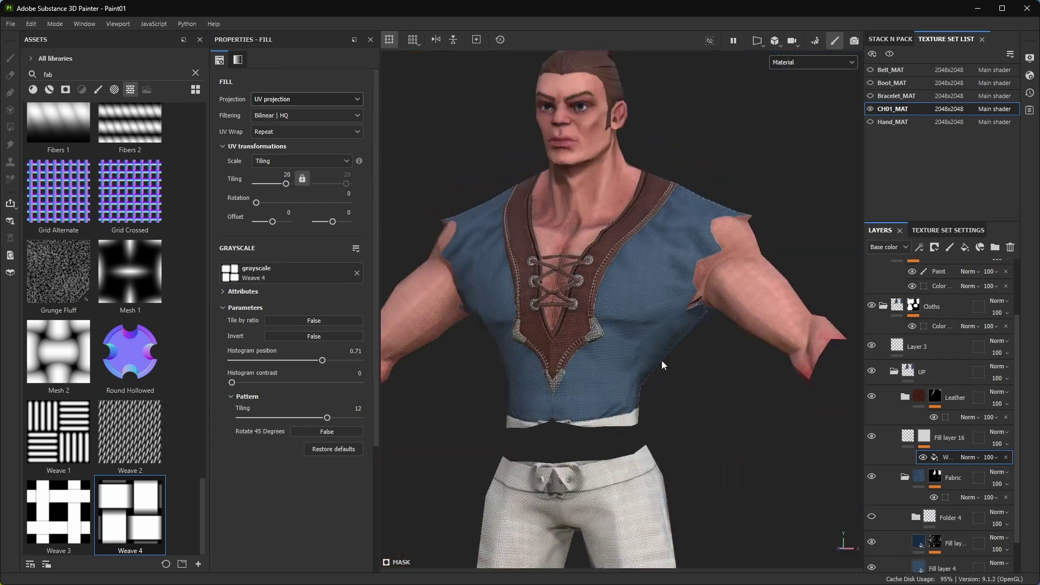
mouse_move(661, 359)
left_mouse_down("alt")
mouse_move(691, 352)
mouse_move(576, 391)
left_mouse_up("alt")
scroll(577, 391, "down", 3)
- Add a paint effect to the fill layer and shrink the brush
right_click(945, 543)
left_click(979, 387)
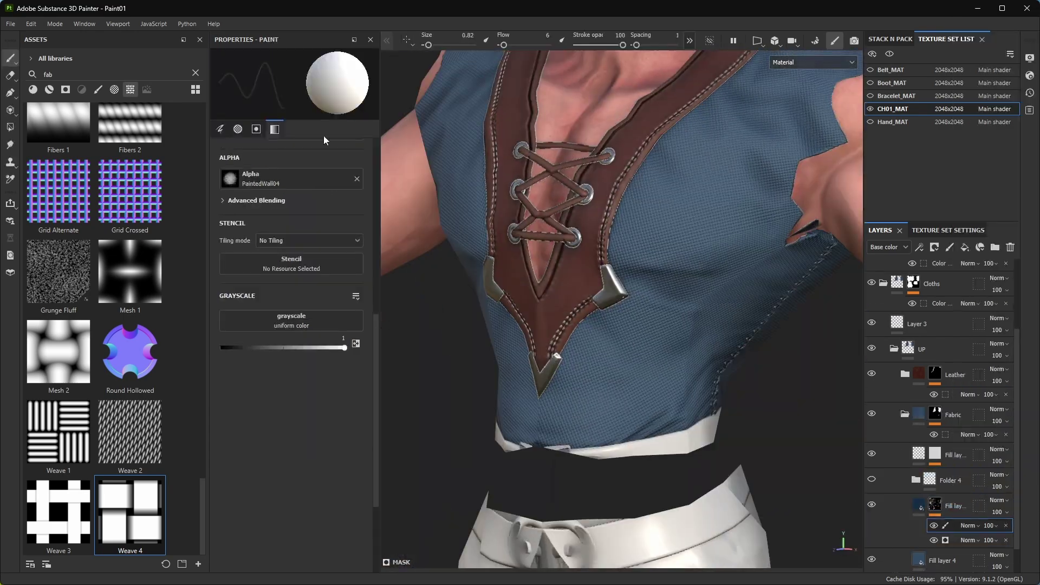
left_click_drag(665, 398, 585, 403, "alt")
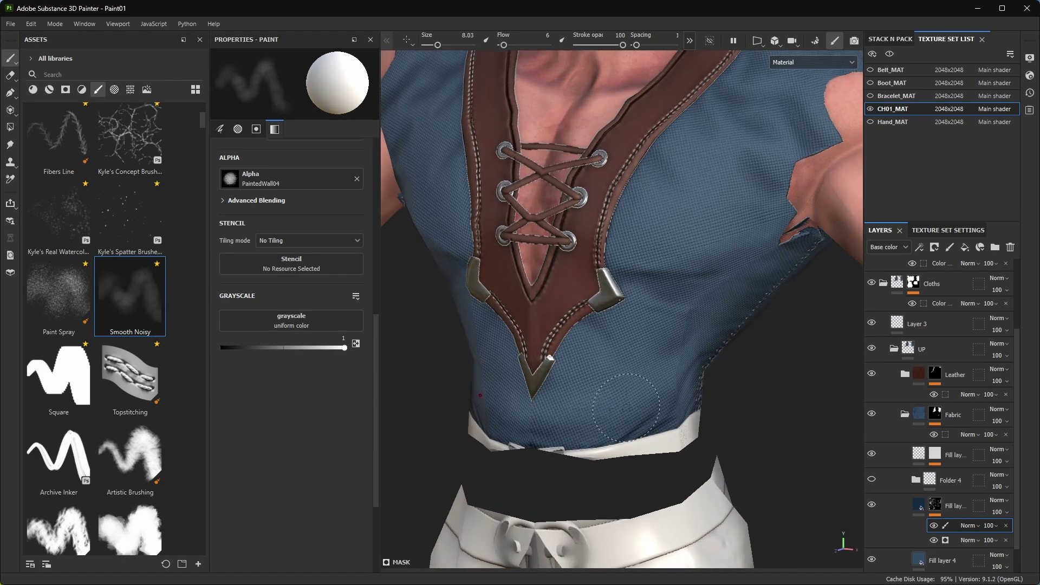
scroll(585, 404, "up", 3)
scroll(584, 404, "down", 2)
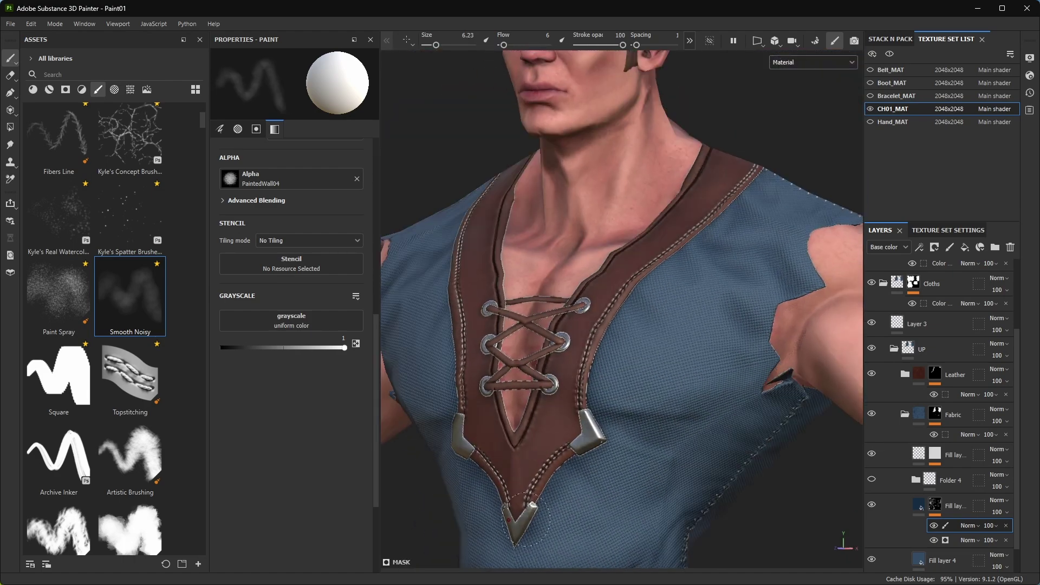
mouse_move(585, 404)
left_mouse_down("alt")
mouse_move(685, 302)
mouse_move(696, 339)
mouse_move(649, 325)
left_mouse_up("alt")
scroll(685, 302, "up", 3)
scroll(697, 339, "down", 2)
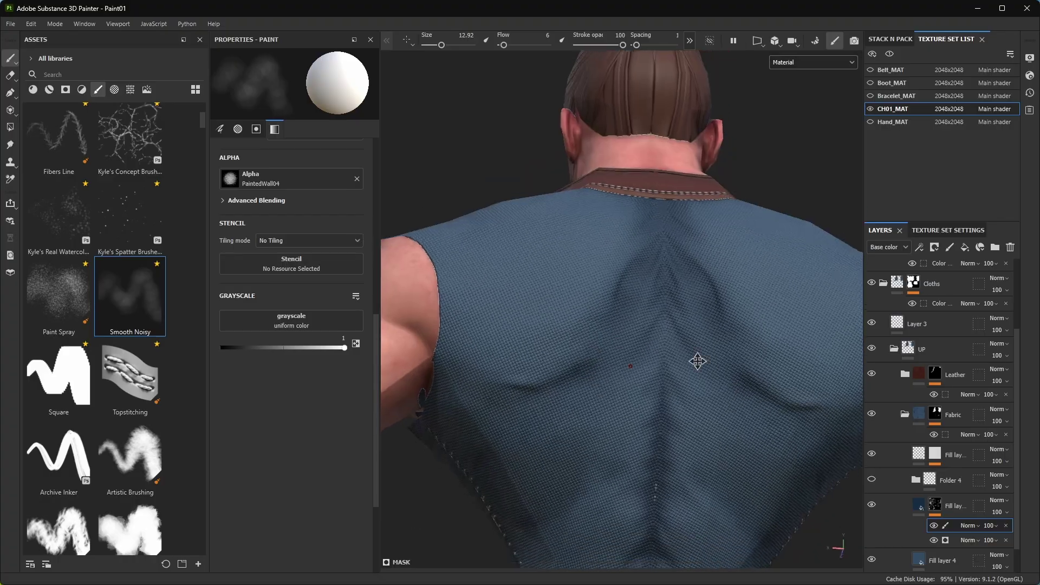
scroll(479, 382, "up", 2)
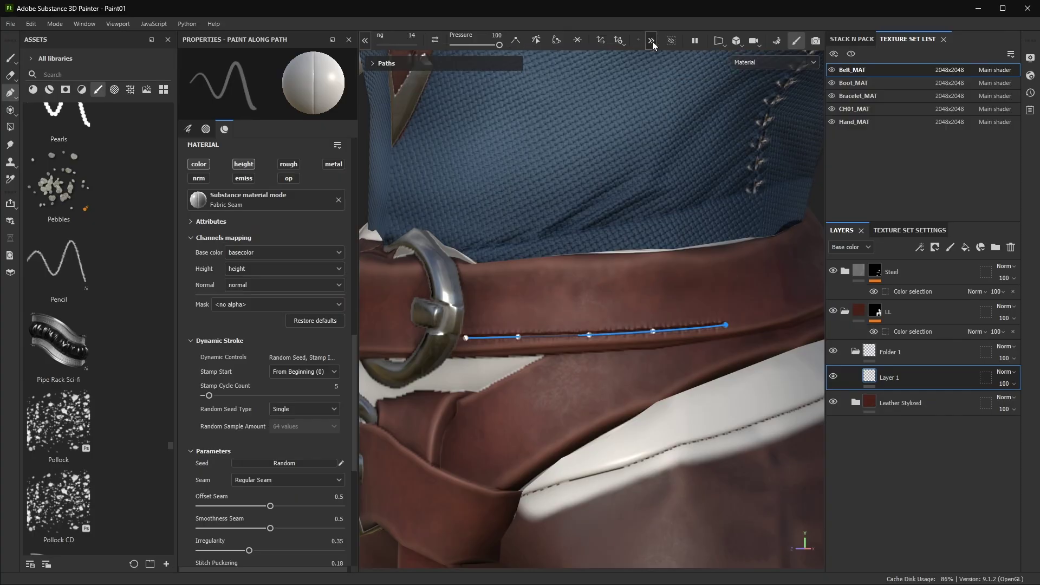
- Extend the Fabric Seam stitch path along the belt, then brush-paint dark touch-ups near the buckle
mouse_move(617, 95)
left_mouse_down("alt")
mouse_move(626, 267)
mouse_move(473, 241)
mouse_move(836, 89)
left_mouse_up("alt")
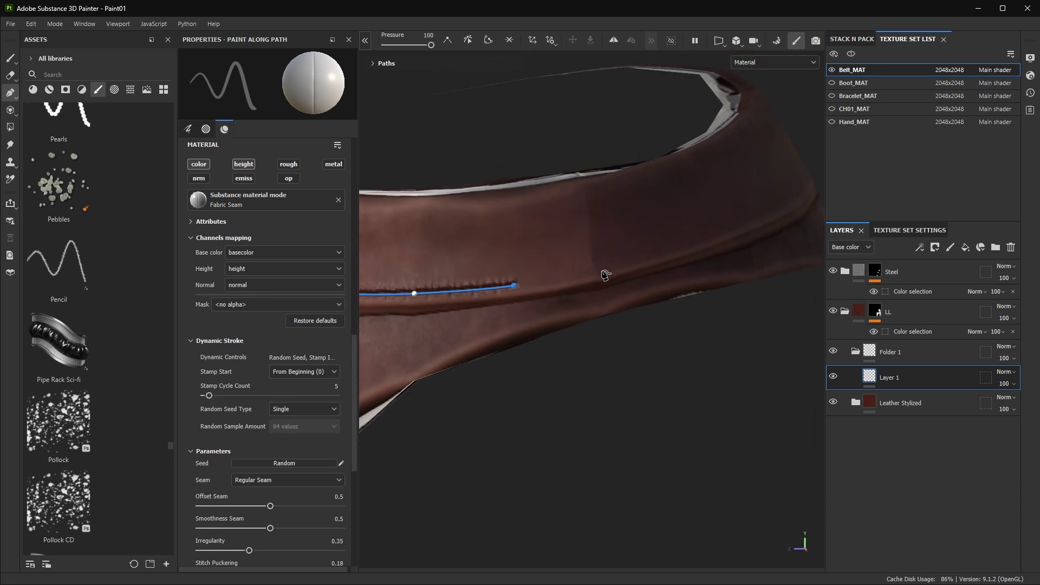
mouse_move(600, 271)
left_mouse_down("alt")
mouse_move(547, 271)
mouse_move(615, 242)
mouse_move(469, 272)
mouse_move(529, 325)
mouse_move(617, 279)
mouse_move(636, 284)
mouse_move(606, 263)
mouse_move(532, 276)
mouse_move(639, 268)
mouse_move(663, 281)
mouse_move(515, 295)
mouse_move(603, 302)
mouse_move(557, 301)
mouse_move(622, 283)
mouse_move(669, 298)
mouse_move(570, 297)
mouse_move(557, 221)
mouse_move(641, 325)
left_mouse_up("alt")
key("Tab")
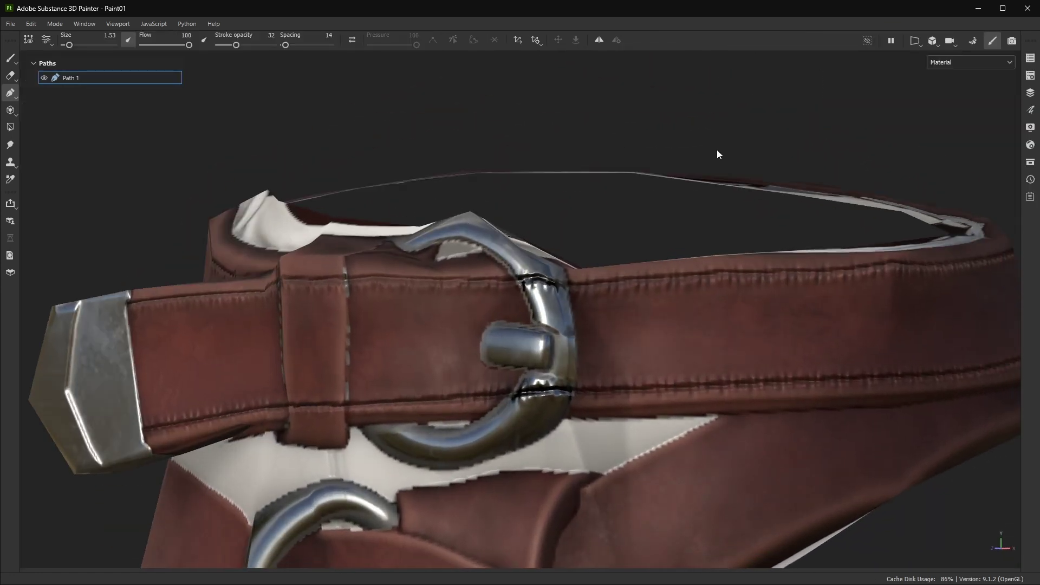
key("Tab")
key("1")
scroll(621, 342, "up", 3)
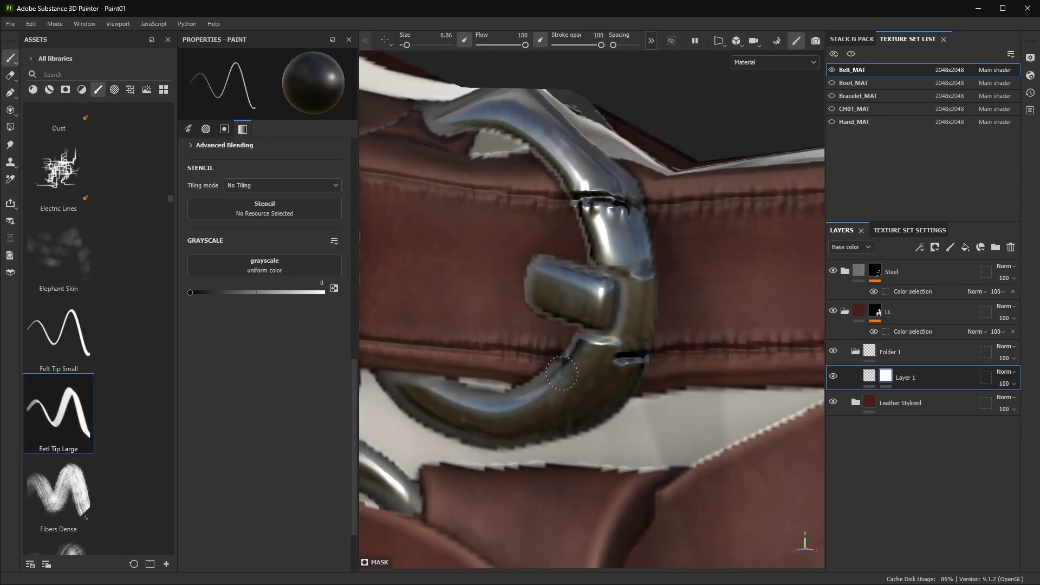
mouse_move(561, 373)
left_mouse_down("alt")
mouse_move(591, 278)
mouse_move(597, 301)
mouse_move(522, 343)
left_mouse_up("alt")
scroll(592, 279, "up", 2)
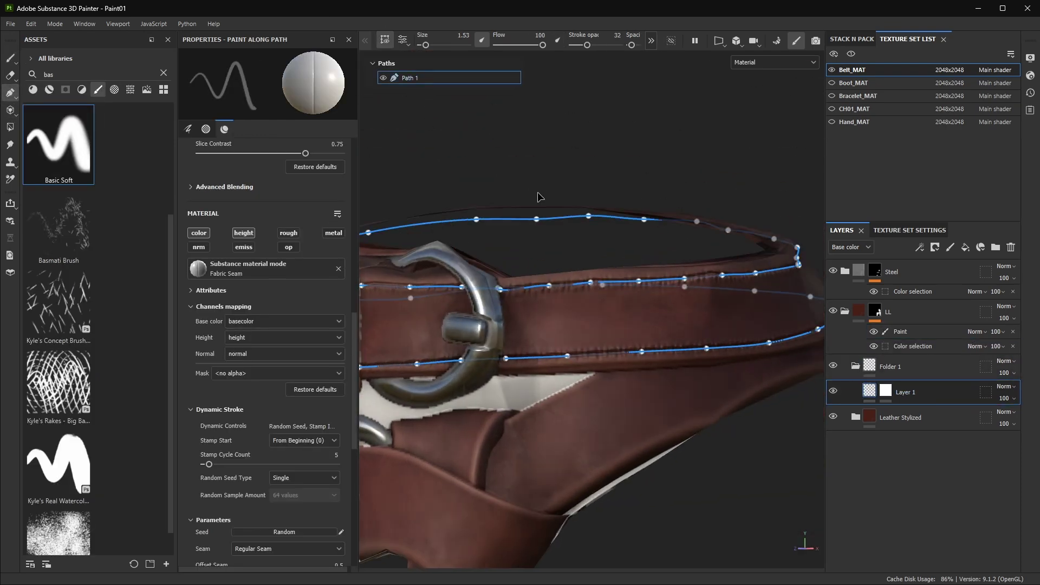
- Duplicate the belt's Path 1 stitch path
right_click(412, 91)
left_click(455, 108)
scroll(261, 332, "down", 5)
scroll(258, 342, "up", 5)
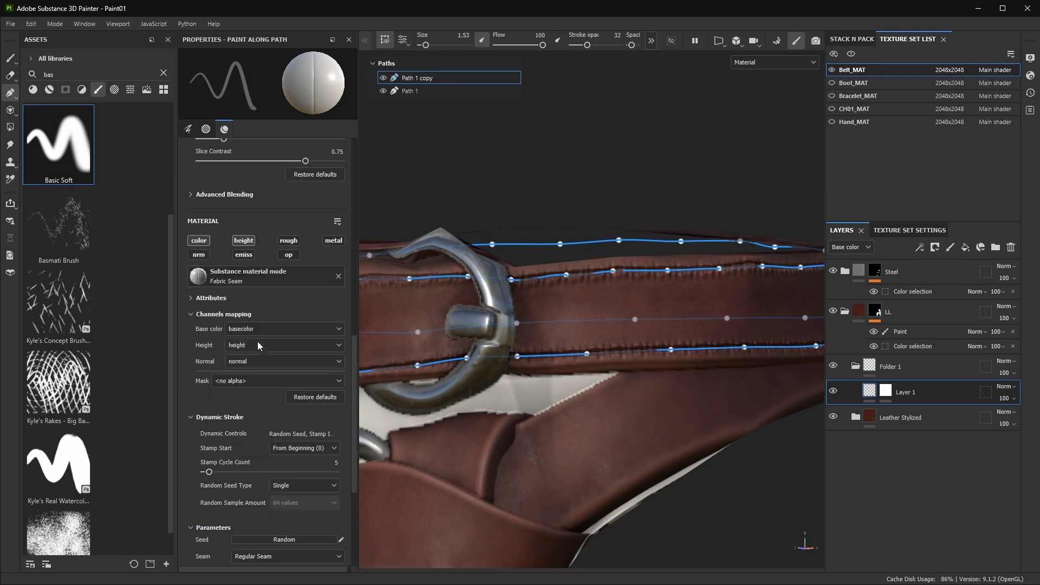
- Set the duplicated path's material to Stitches Straight instead of Stitches Complex
left_click(198, 275)
scroll(424, 371, "down", 2)
left_click(424, 372)
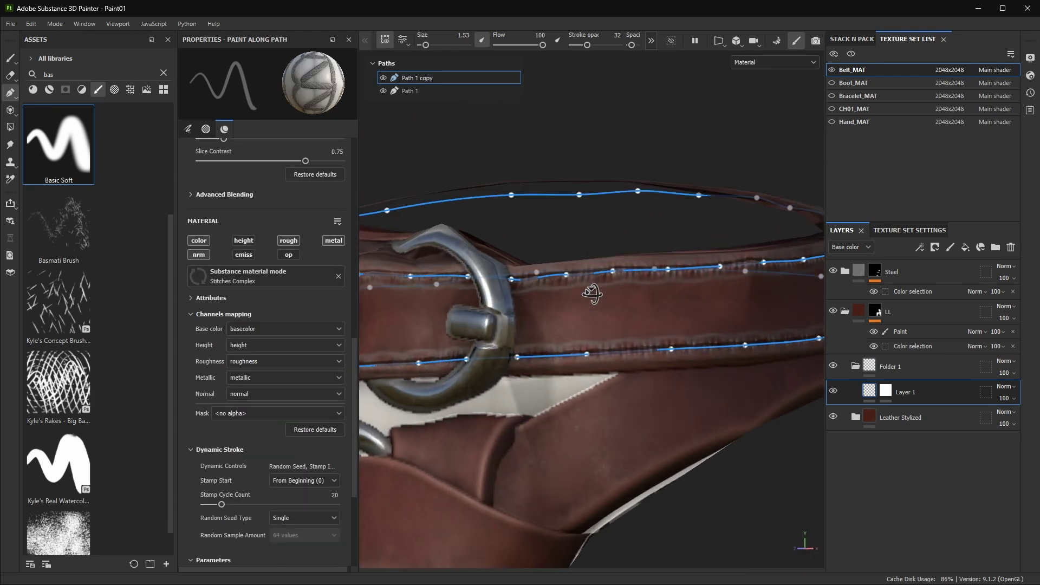
left_click_drag(574, 325, 596, 298, "alt")
scroll(255, 257, "down", 3)
left_click(198, 177)
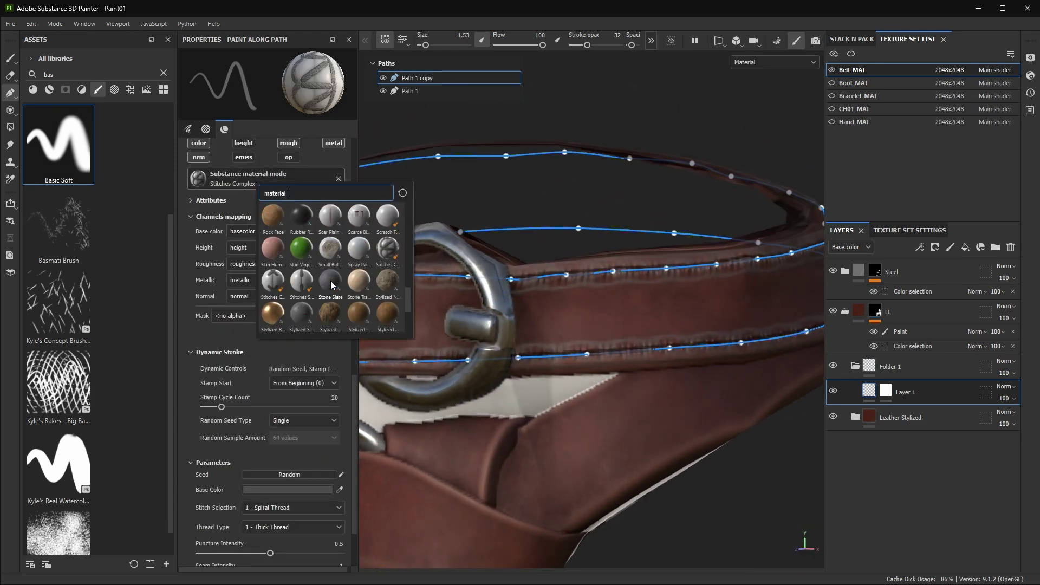
left_click(300, 287)
- Lower the stitch brush Size to 0.64 and raise Spacing to spread the stitches apart
scroll(506, 242, "up", 2)
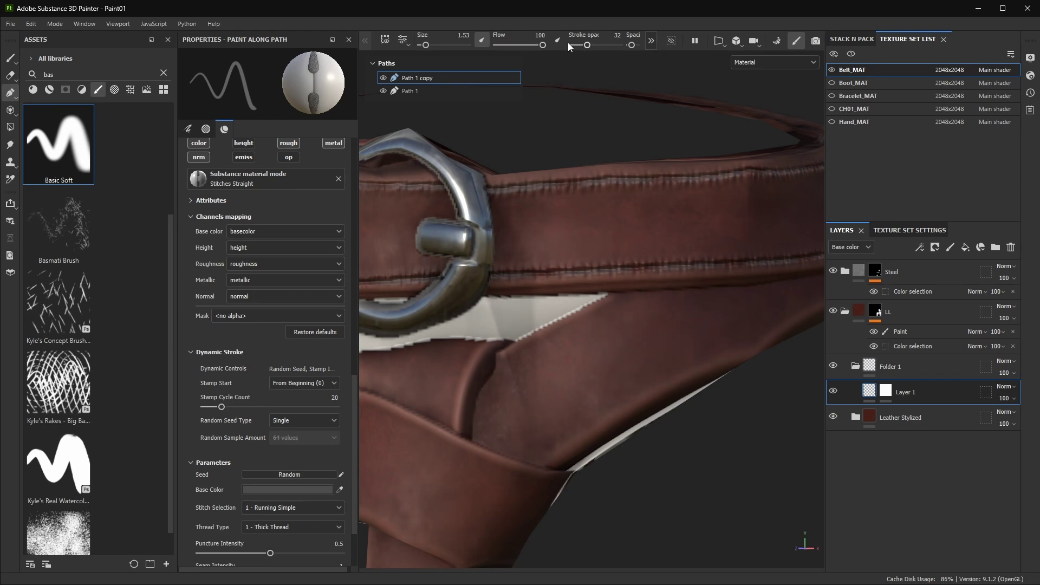
scroll(258, 297, "up", 3)
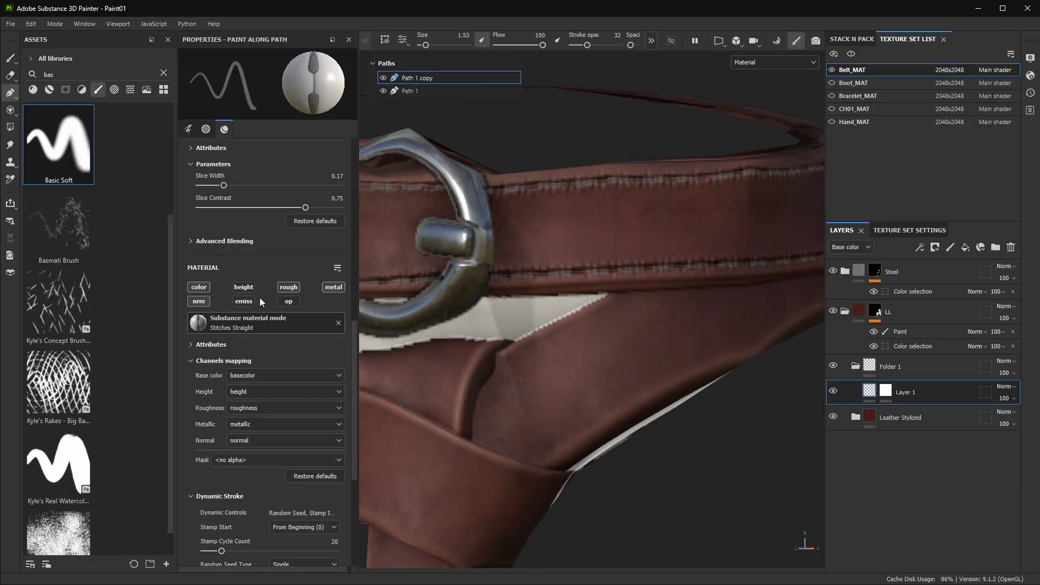
scroll(226, 217, "up", 3)
scroll(207, 217, "up", 3)
left_click_drag(212, 197, 209, 196)
scroll(539, 248, "up", 2)
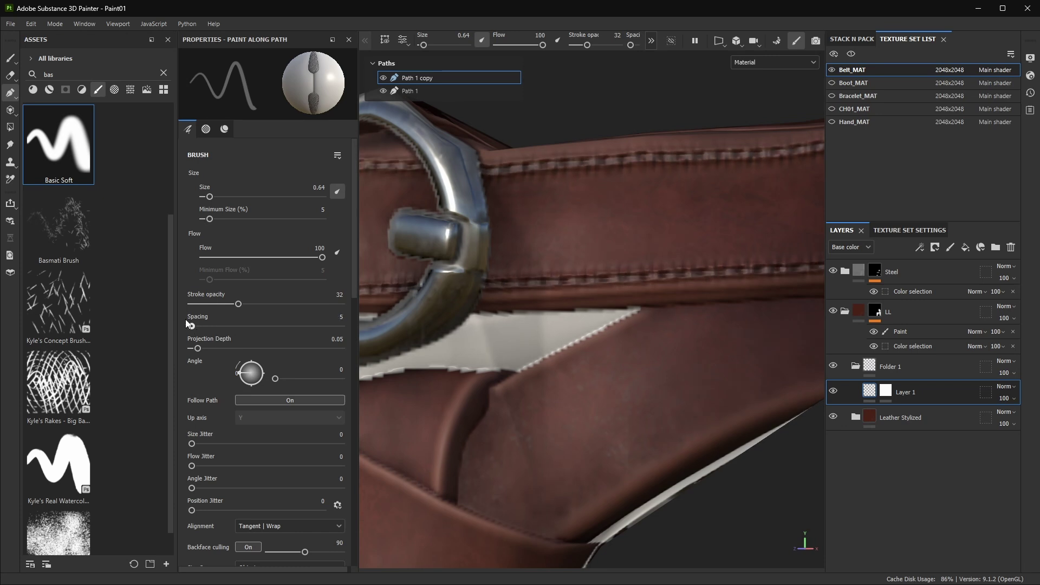
left_click_drag(190, 325, 215, 326)
scroll(210, 418, "down", 1)
scroll(204, 464, "down", 6)
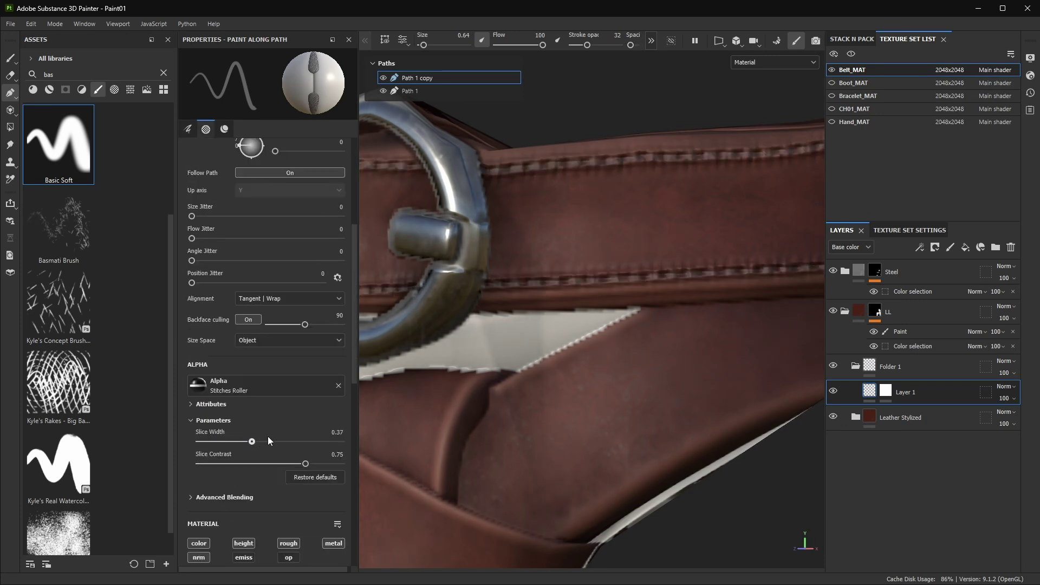
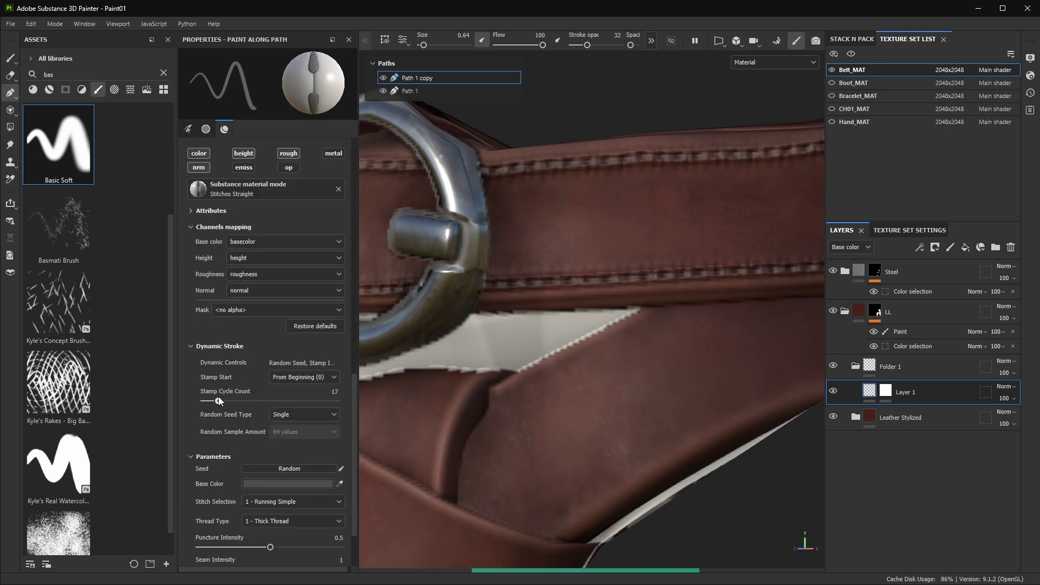
- Frame a close-up of the belt and search the assets for 'st' to find the Stitches Straight brush
scroll(268, 468, "down", 2)
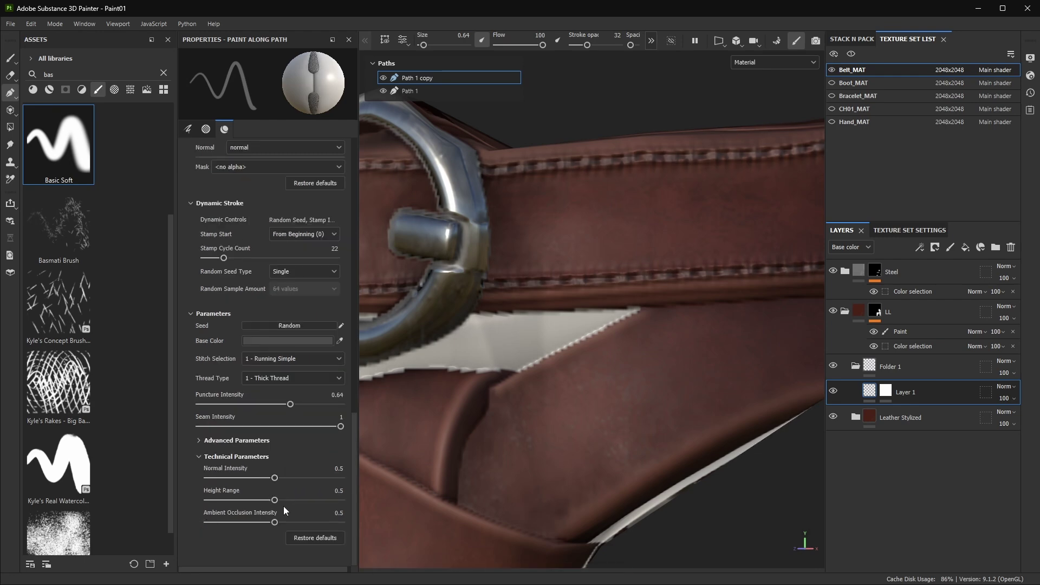
key("f")
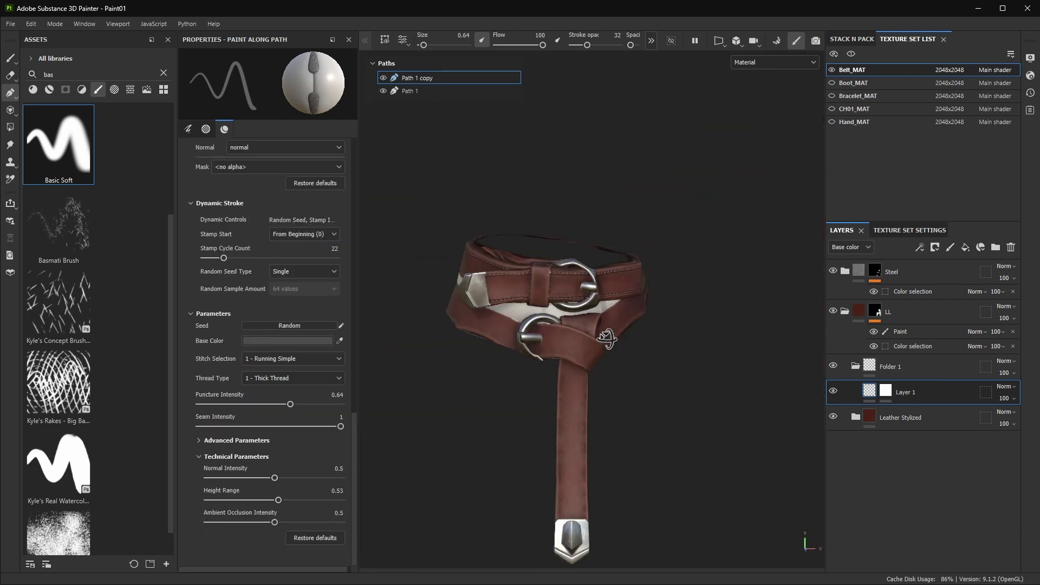
left_click_drag(619, 301, 617, 359, "alt")
scroll(656, 352, "up", 5)
scroll(246, 330, "up", 6)
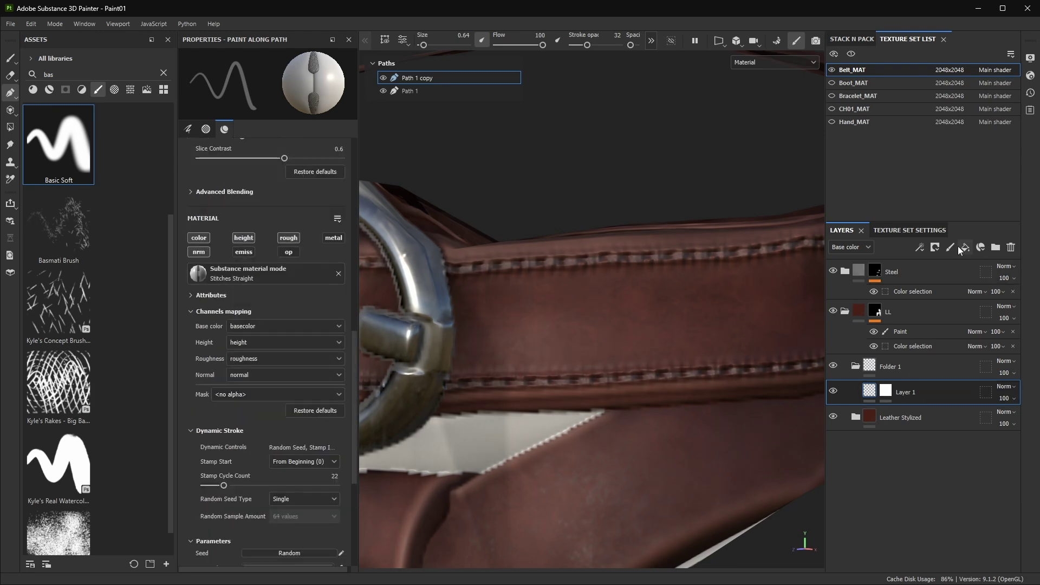
double_click(62, 74)
type("stit")
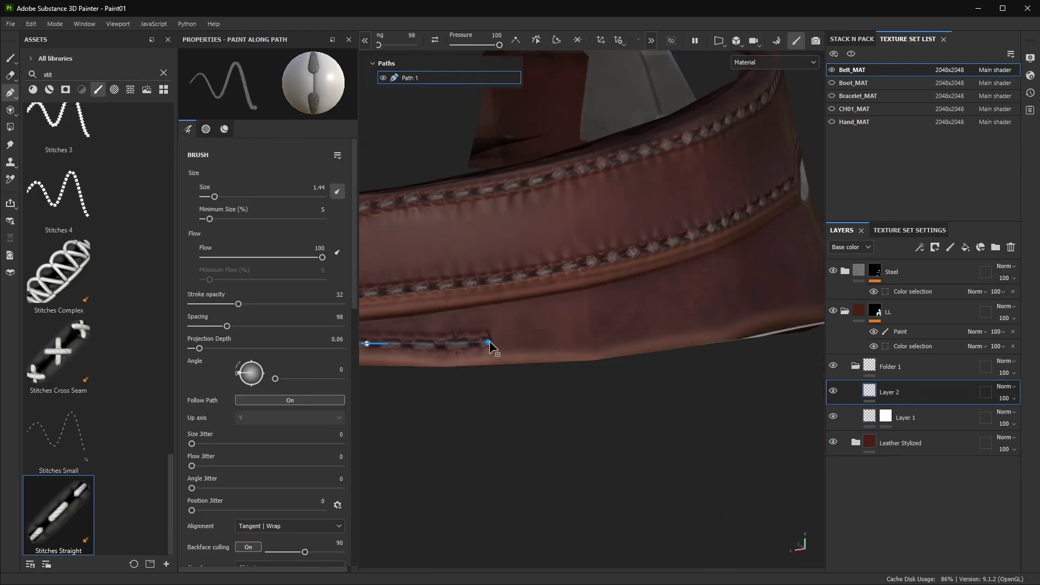
- Paint a stitch path along the belt's lower edge, enlarge the brush, and move Leather Stylized above Steel Stained
mouse_move(488, 344)
left_mouse_down("alt")
mouse_move(599, 325)
mouse_move(489, 347)
left_mouse_up("alt")
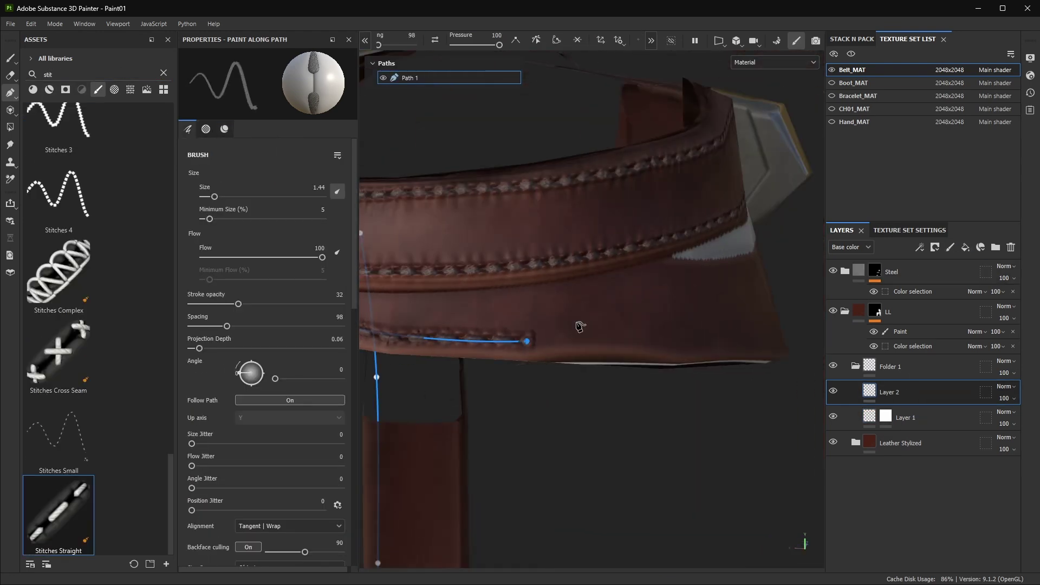
mouse_move(580, 326)
left_mouse_down("alt")
mouse_move(520, 352)
mouse_move(493, 350)
mouse_move(547, 353)
mouse_move(489, 345)
mouse_move(535, 355)
left_mouse_up("alt")
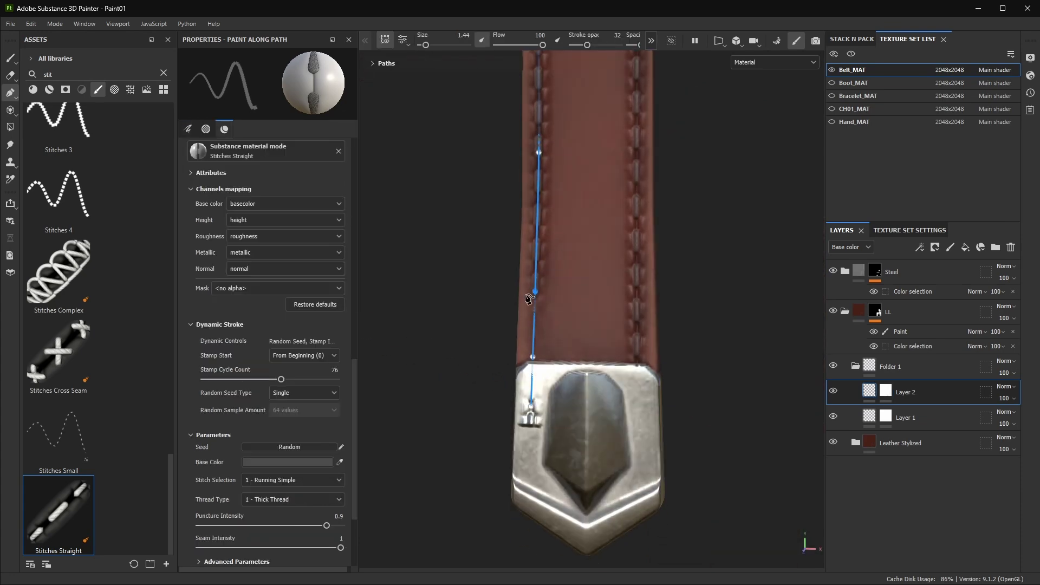
left_click_drag(603, 335, 528, 373, "alt")
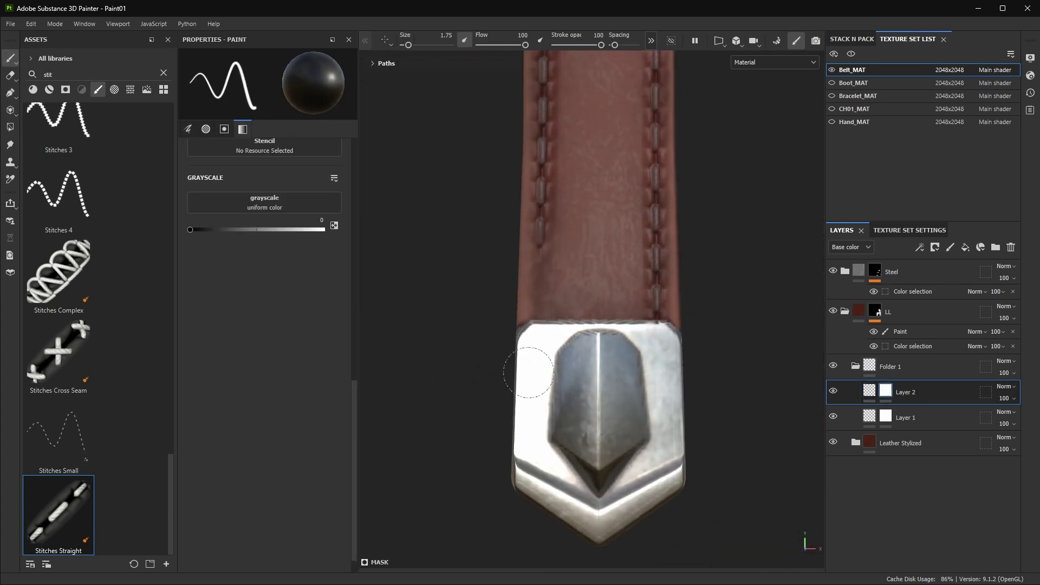
scroll(555, 272, "down", 10)
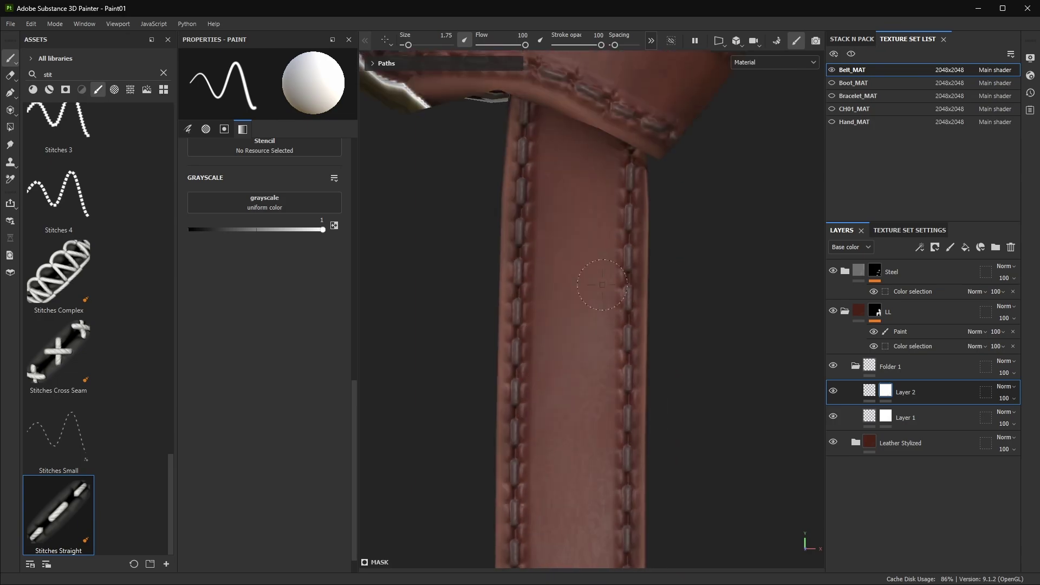
left_click_drag(694, 353, 547, 386, "alt")
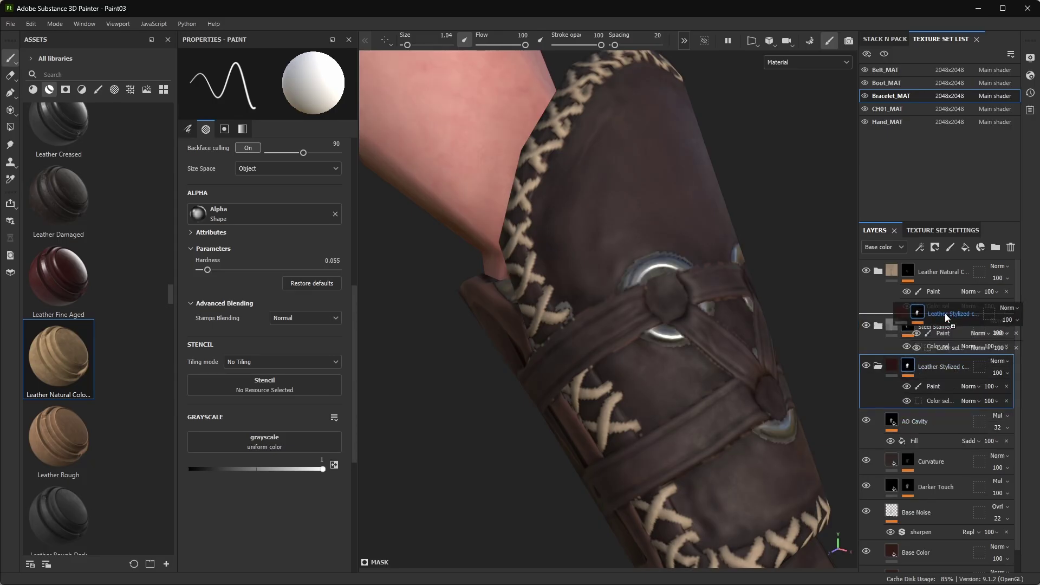
left_click_drag(947, 317, 948, 318)
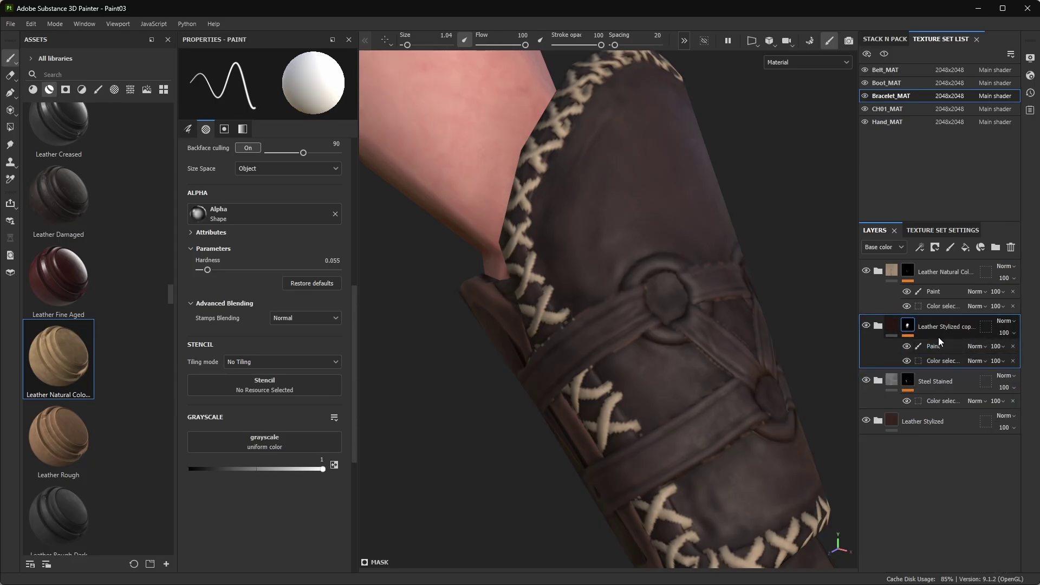
- Undo the group reorder and add a paint layer inside the Steel Stained group
key("ctrl+z")
right_click(940, 341)
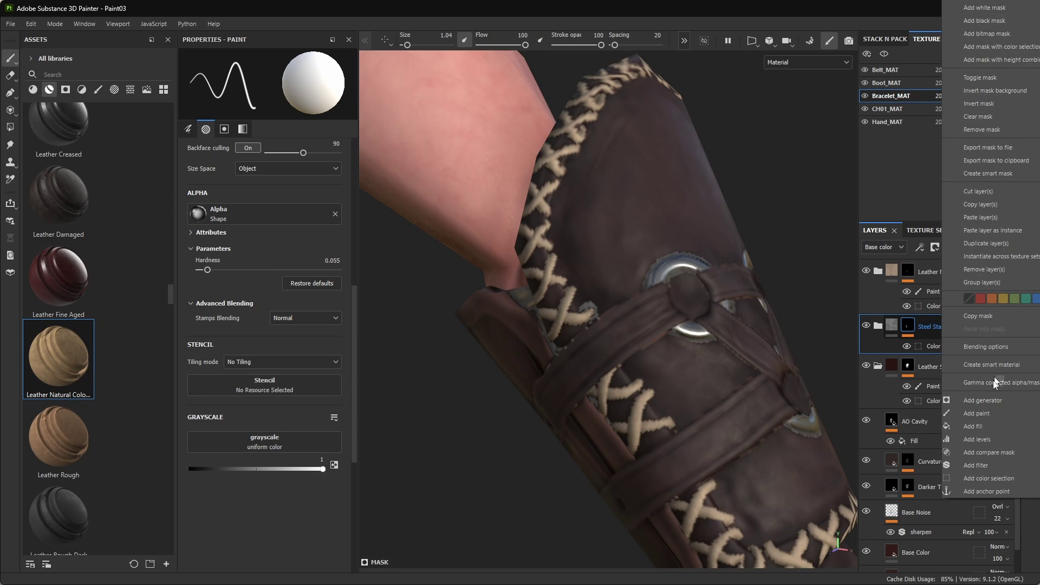
left_click(977, 413)
scroll(639, 282, "up", 3)
scroll(595, 278, "up", 2)
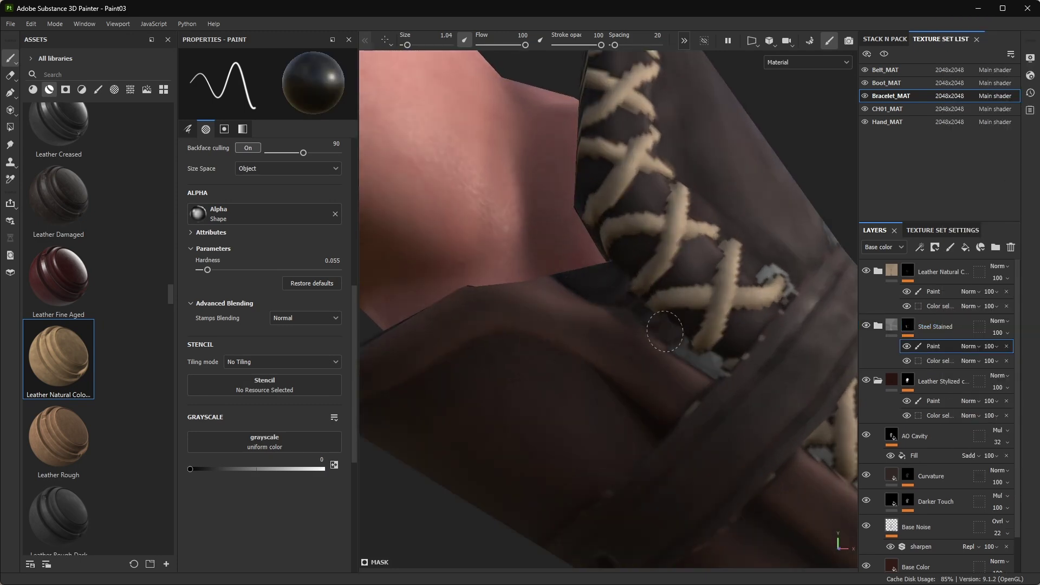
left_click_drag(665, 332, 706, 265, "alt")
left_click_drag(691, 333, 704, 304, "alt")
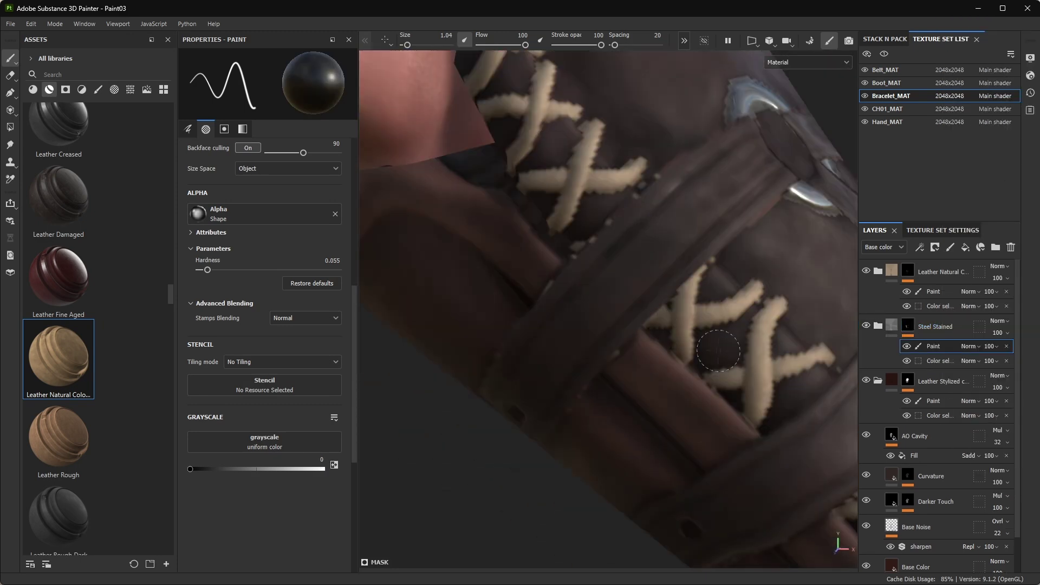
scroll(704, 304, "down", 3)
scroll(726, 232, "up", 3)
left_click_drag(726, 231, 785, 303, "alt")
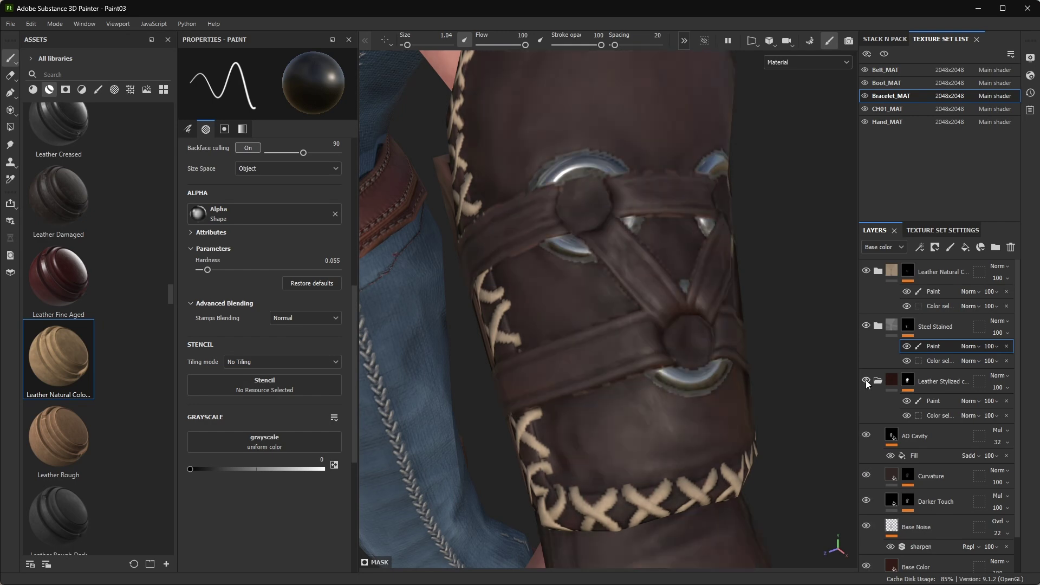
- Replace Leather Stylized's colour selection with the bracelet leather's picked ID colour
left_click(921, 400)
scroll(575, 391, "down", 5)
scroll(563, 325, "up", 3)
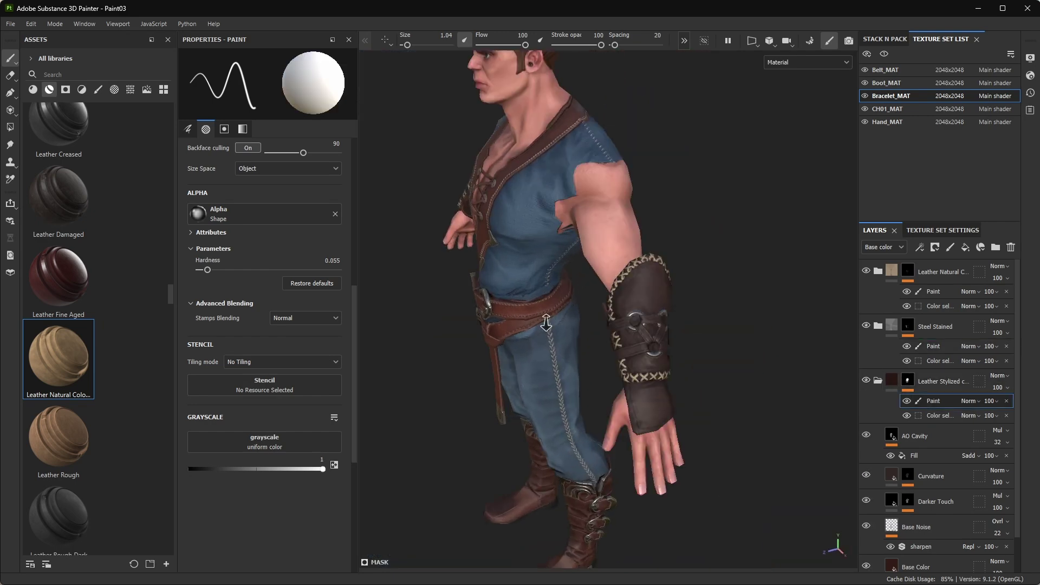
scroll(548, 264, "up", 3)
left_click(932, 415)
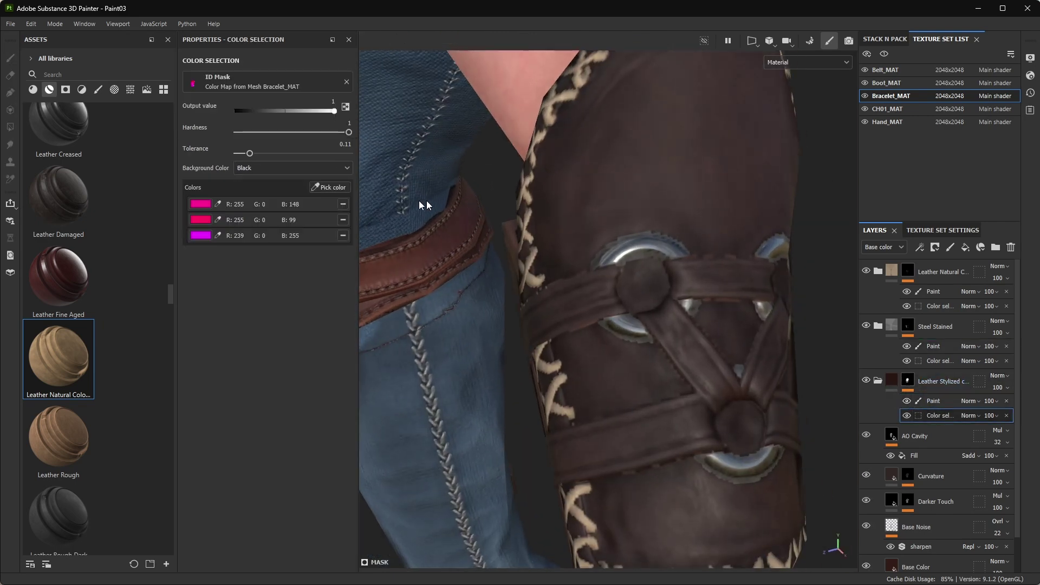
left_click(343, 219)
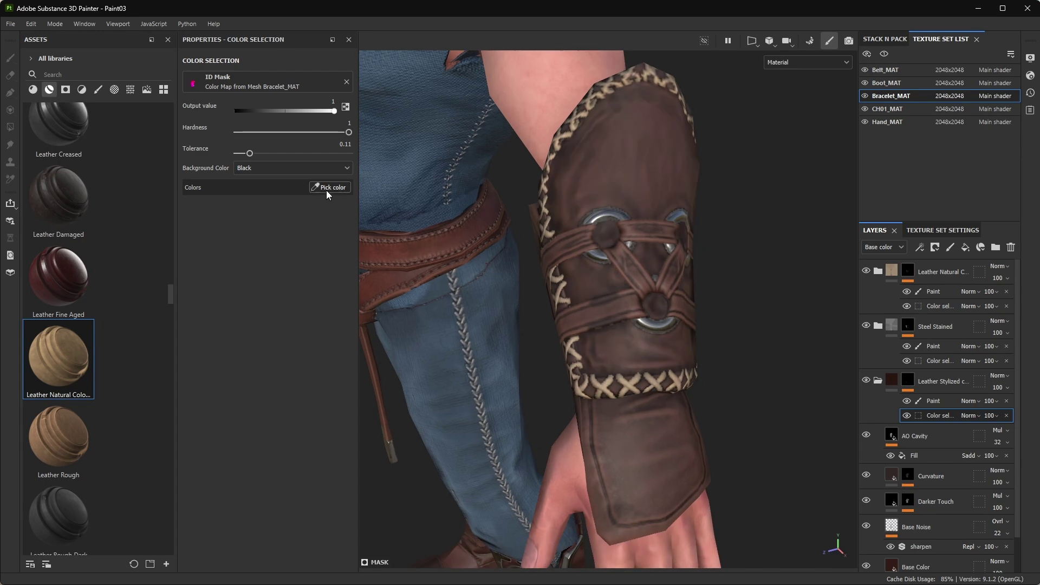
left_click(330, 187)
left_click(633, 411)
scroll(632, 412, "down", 5)
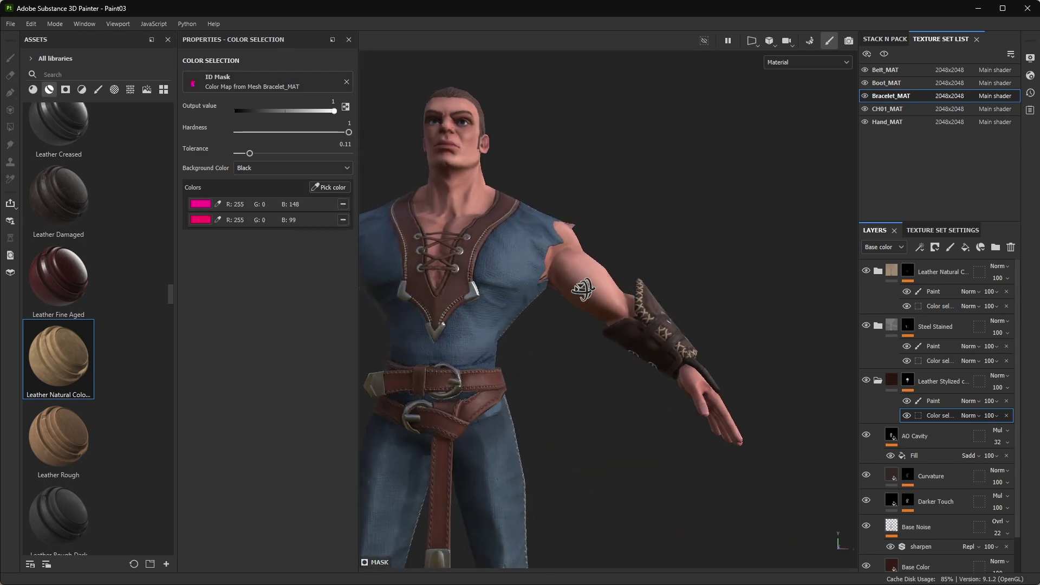
mouse_move(632, 411)
left_mouse_down("alt")
mouse_move(471, 263)
mouse_move(487, 260)
left_mouse_up("alt")
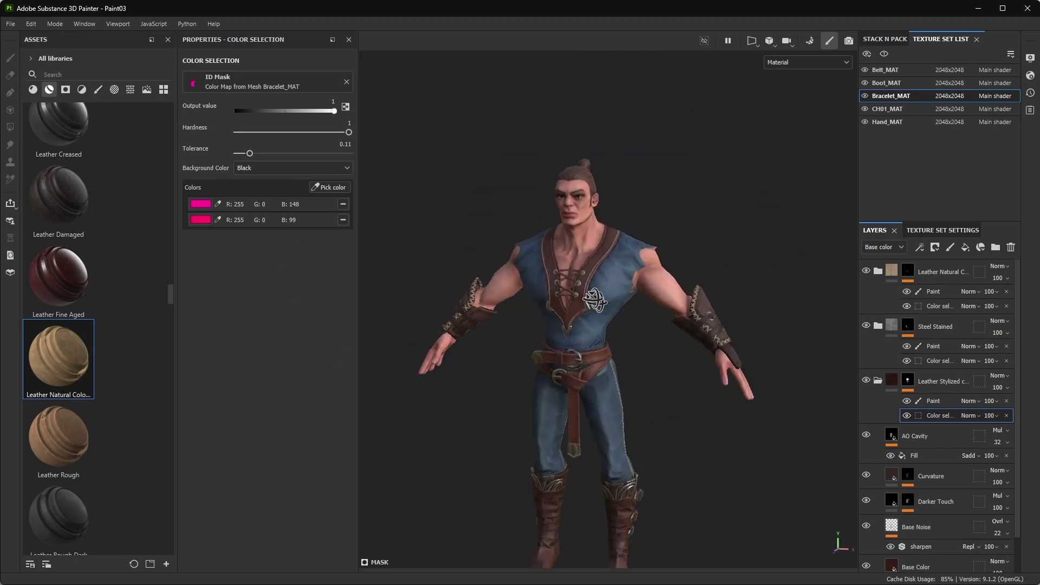
scroll(596, 271, "up", 5)
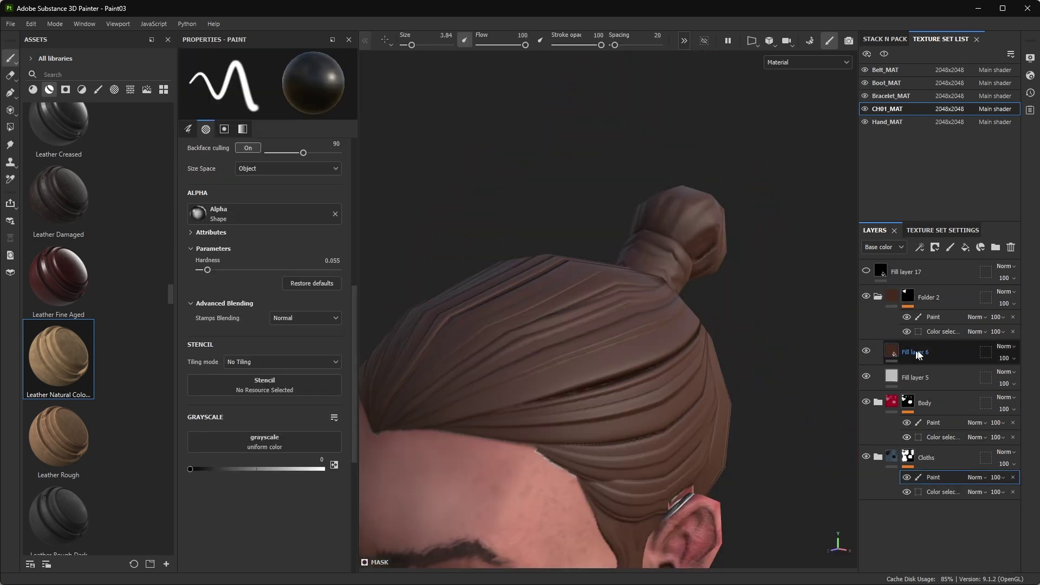
- Give Fill layer 6 copy 1 a black mask with a Curvature generator set to Global Invert True
left_click(916, 353)
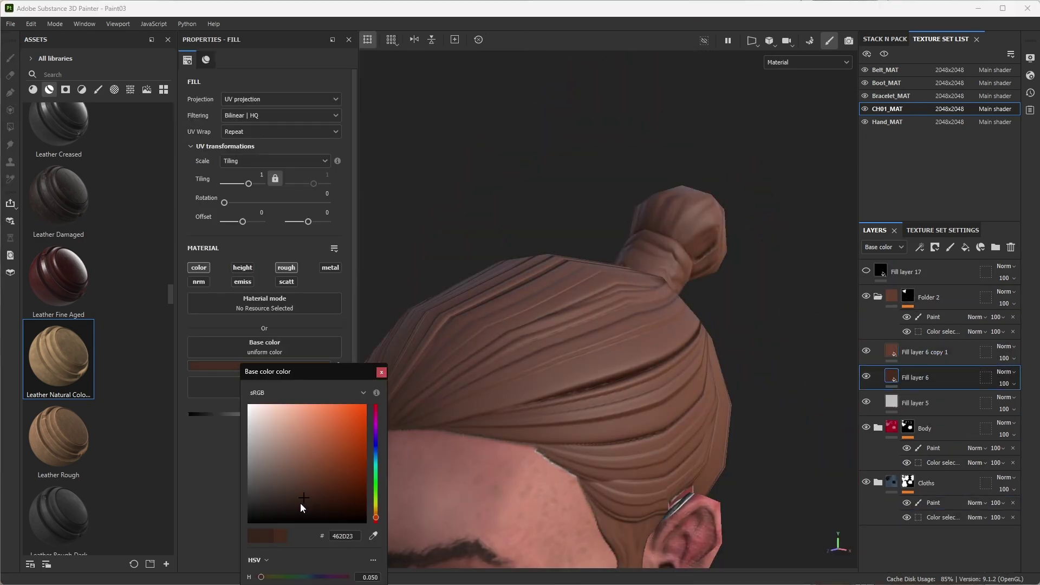
left_click(381, 372)
right_click(916, 352)
left_click(942, 32)
right_click(907, 352)
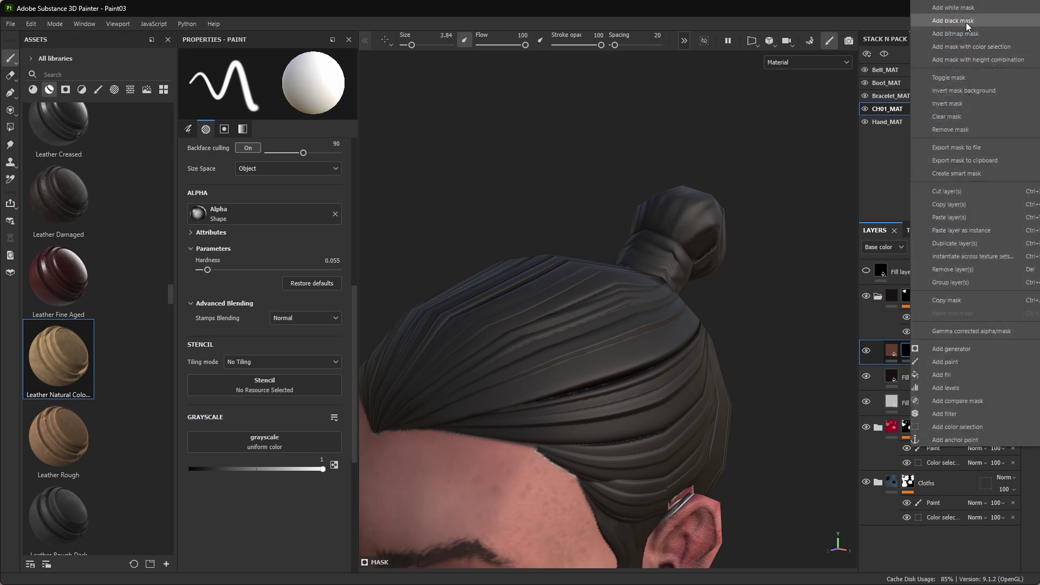
left_click(931, 23)
left_click(267, 88)
left_click(347, 163)
left_click(917, 352)
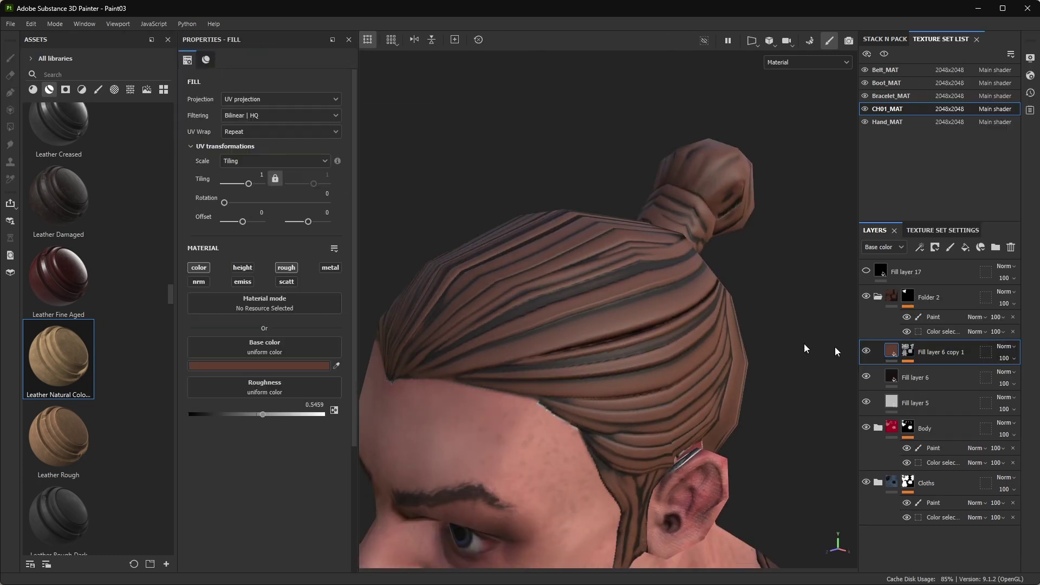
left_click(214, 366)
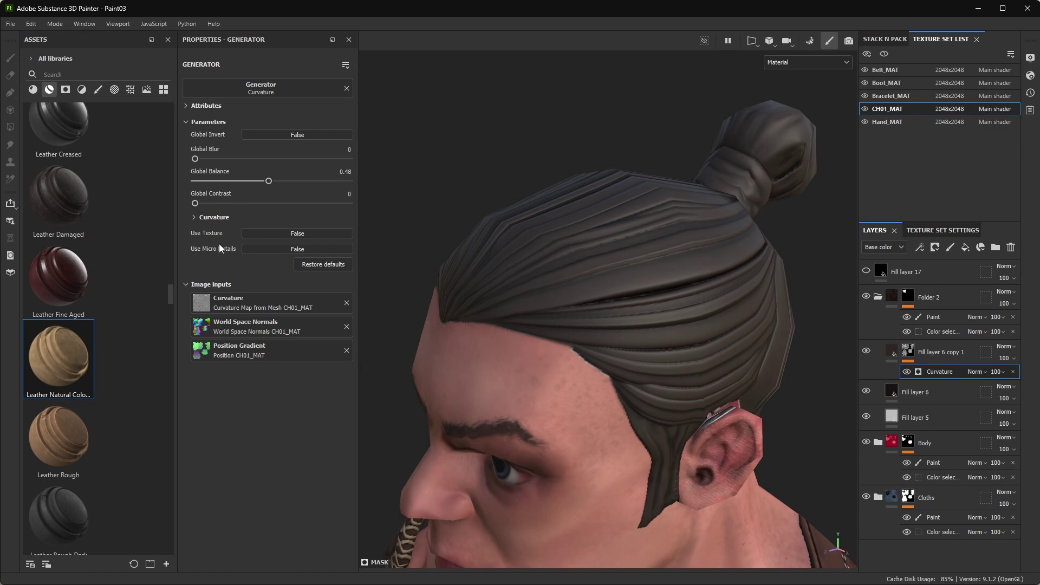
left_click(196, 217)
left_click(283, 135)
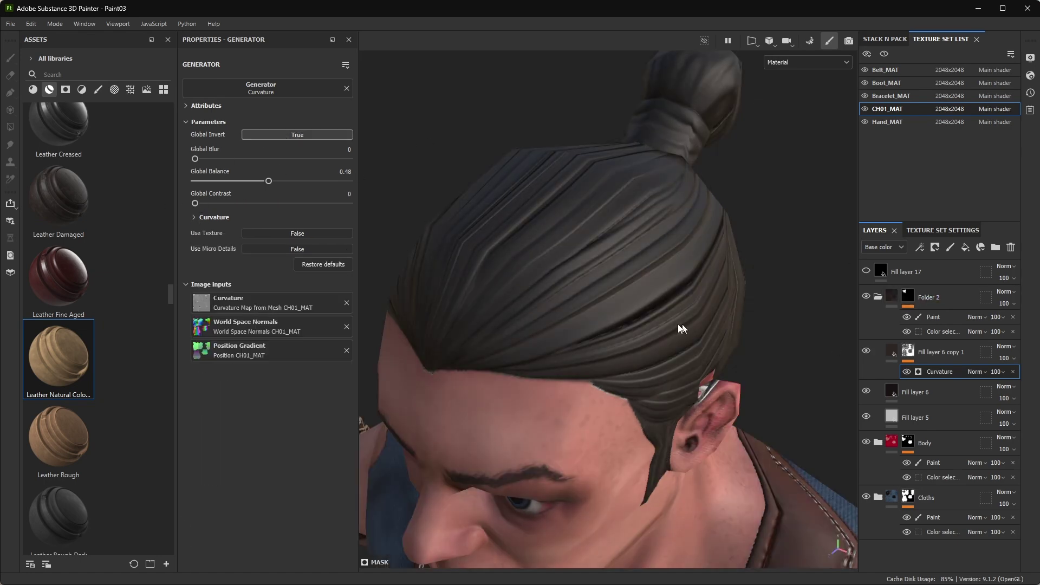
- Collapse Folder 2 and add a new red fill layer above the hair layer
mouse_move(680, 329)
left_mouse_down("alt")
mouse_move(638, 295)
mouse_move(534, 272)
mouse_move(623, 318)
mouse_move(873, 295)
left_mouse_up("alt")
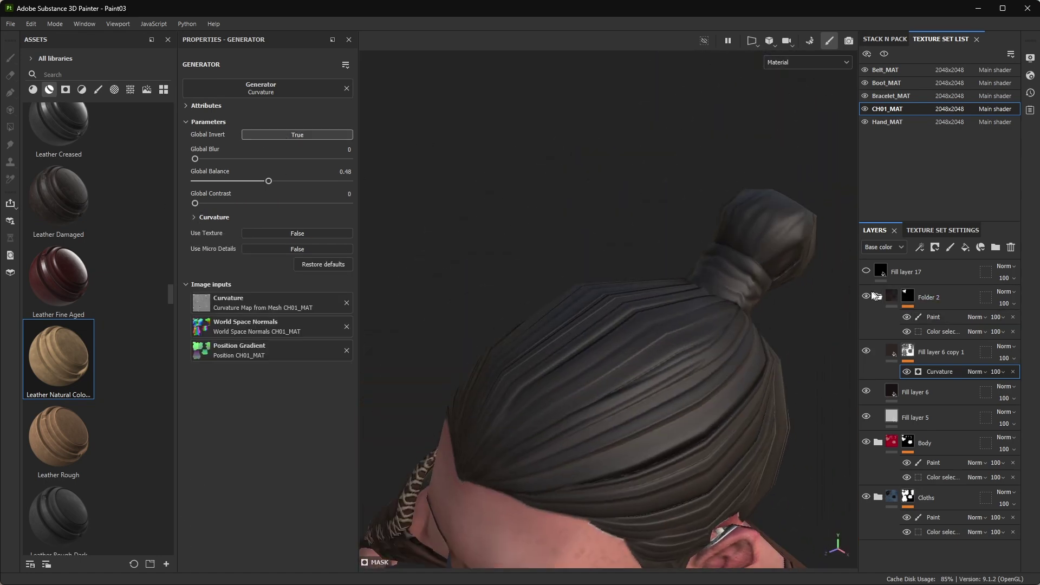
left_click(876, 295)
left_click(965, 247)
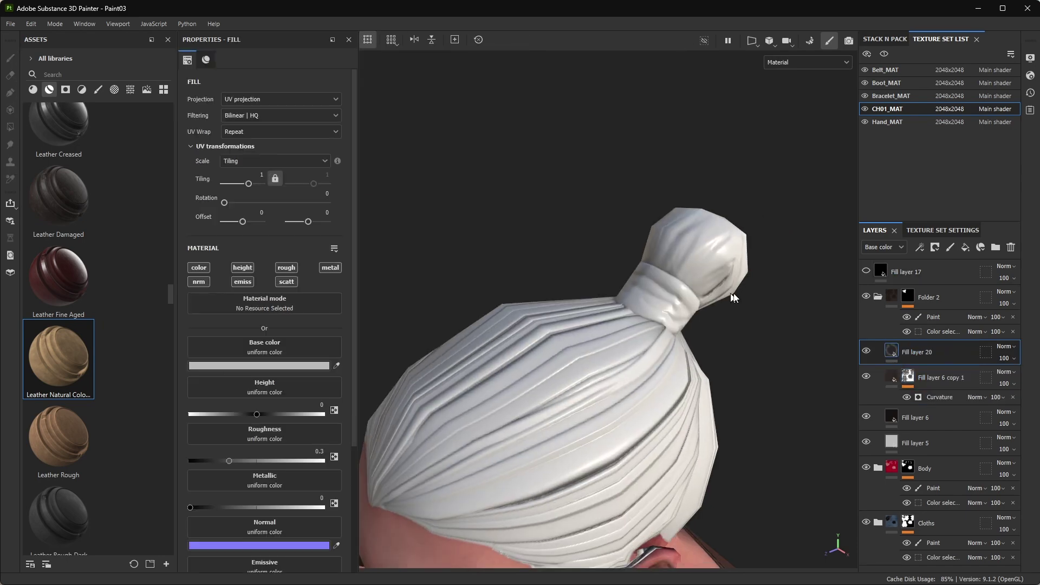
left_click(258, 355)
left_click(325, 466)
scroll(664, 313, "up", 5)
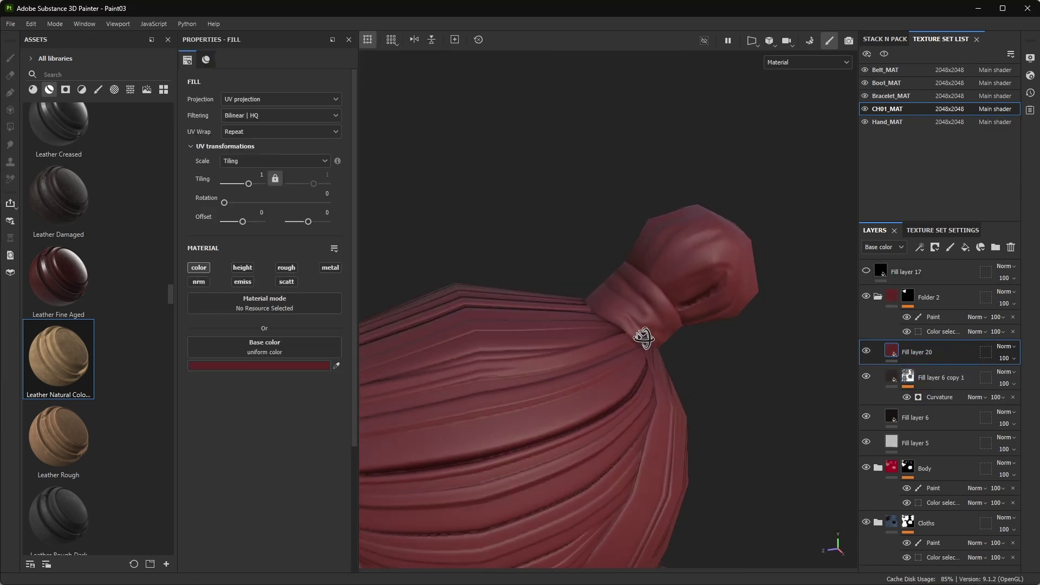
type("fabr")
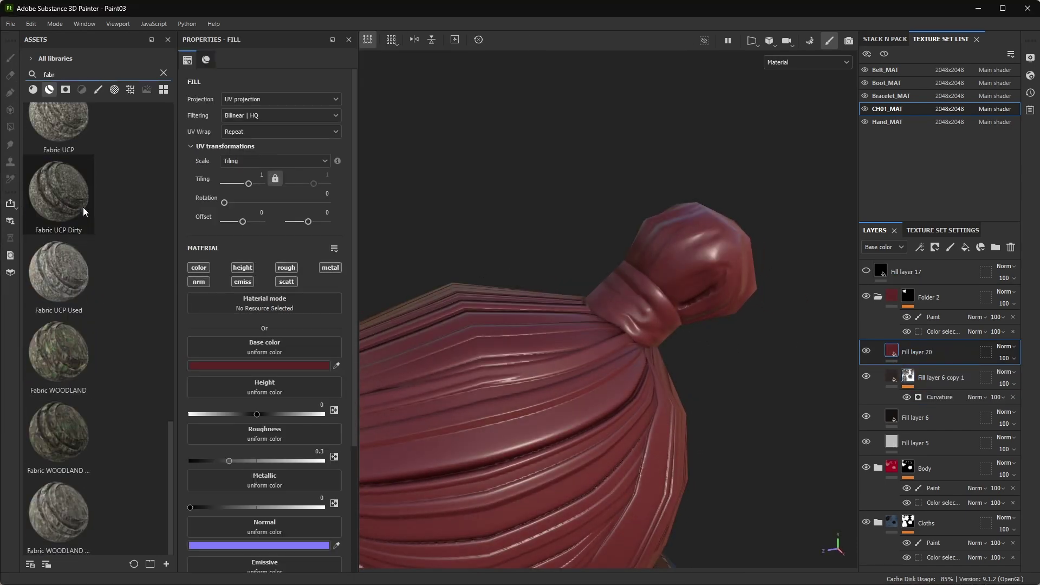
mouse_move(57, 218)
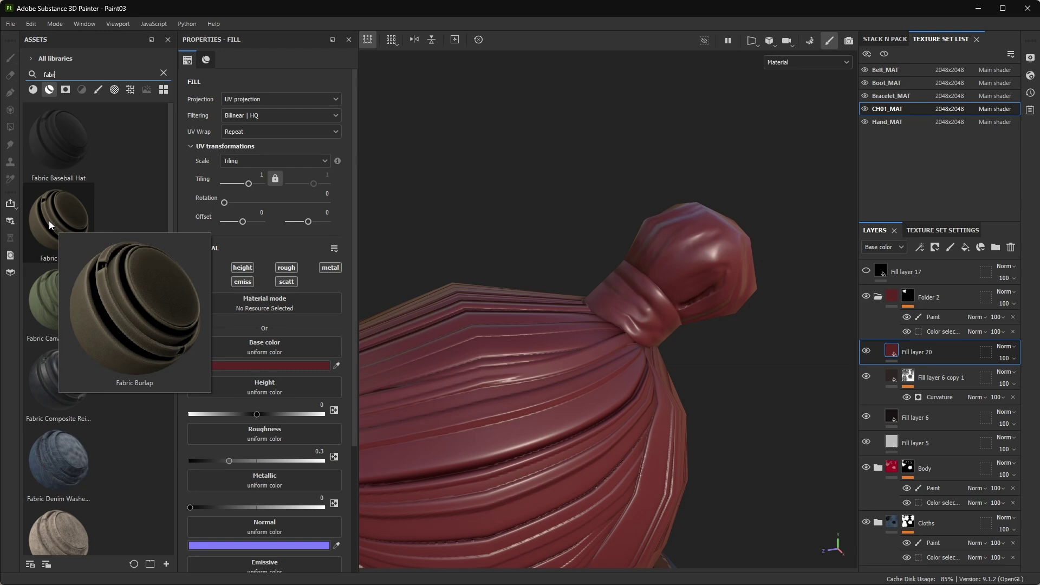
- Apply the Fabric Burlap material to the mesh and set its base colour to dark crimson
left_click_drag(50, 224, 563, 282)
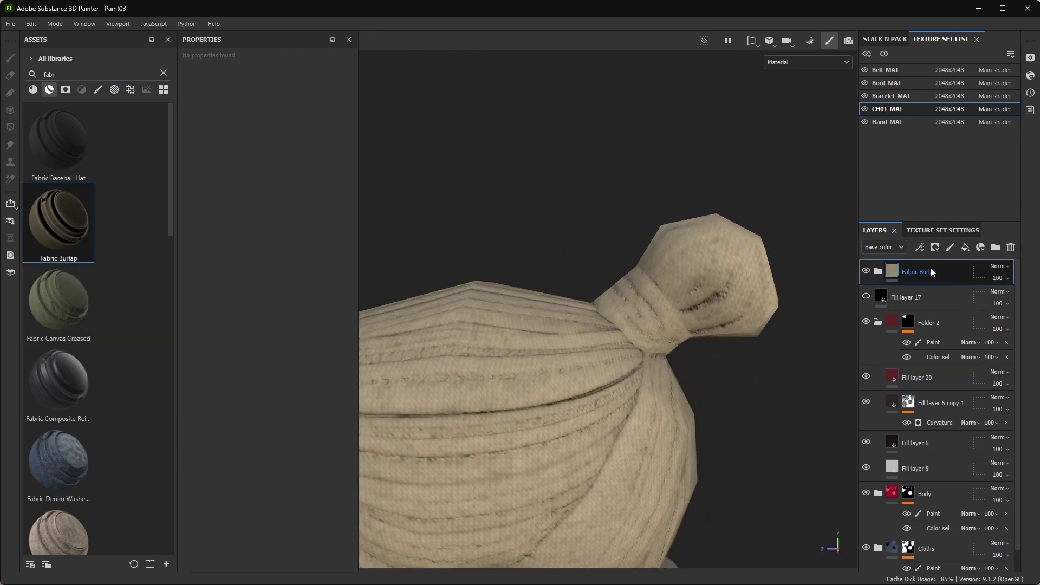
left_click(925, 421)
left_click(260, 366)
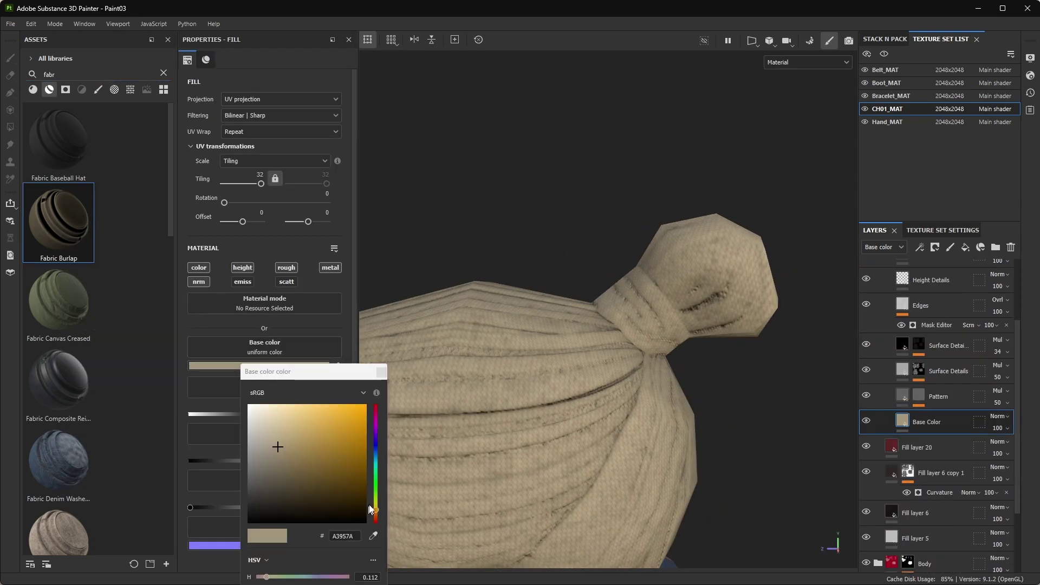
left_click_drag(370, 509, 375, 409)
left_click(363, 479)
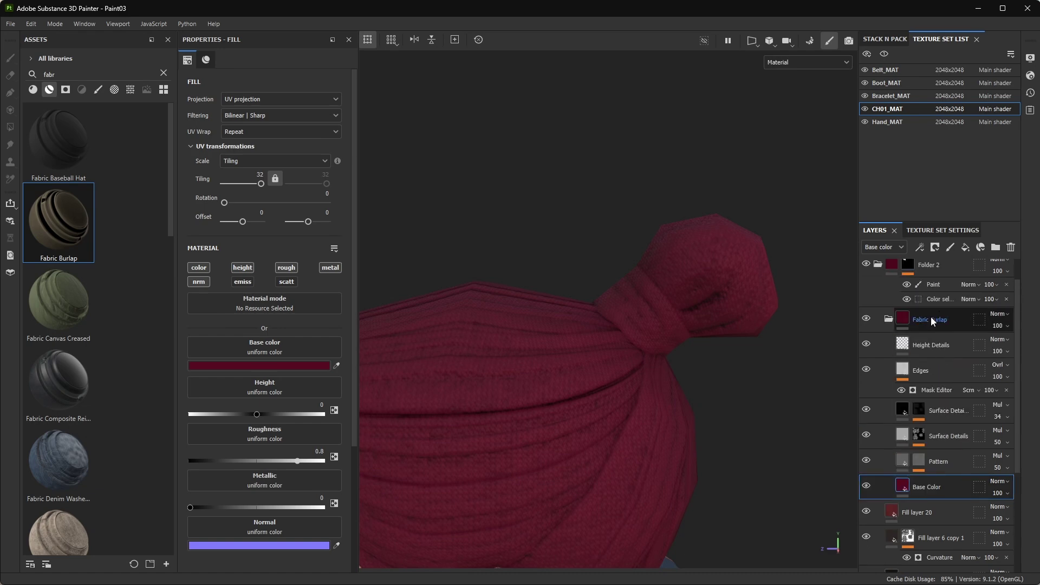
- Mask the Fabric Burlap folder in black with a Color Selection revealing only the green ID region
right_click(930, 316)
left_click(956, 21)
right_click(930, 317)
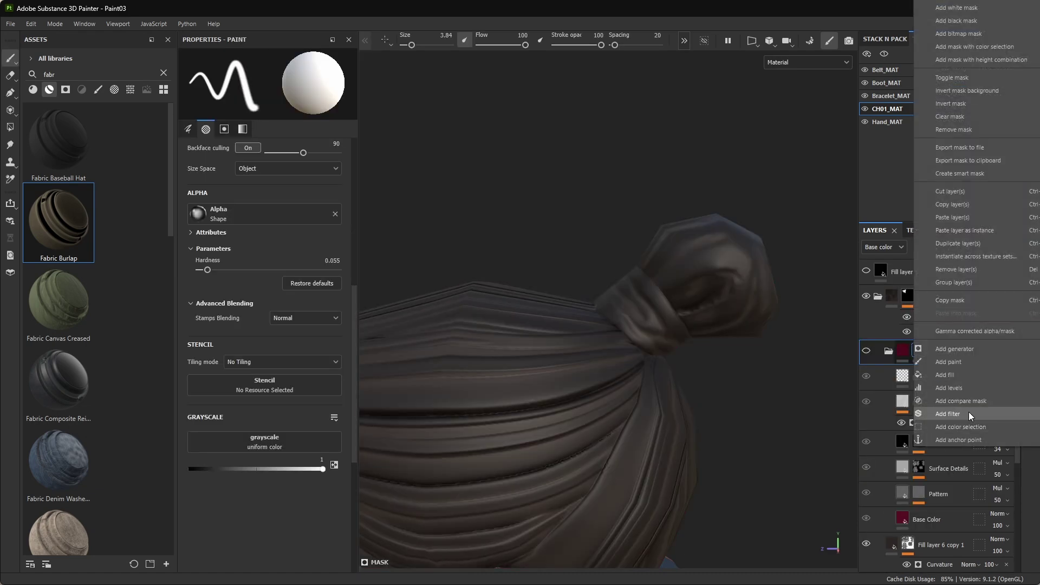
left_click(974, 426)
left_click(320, 186)
left_click(652, 306)
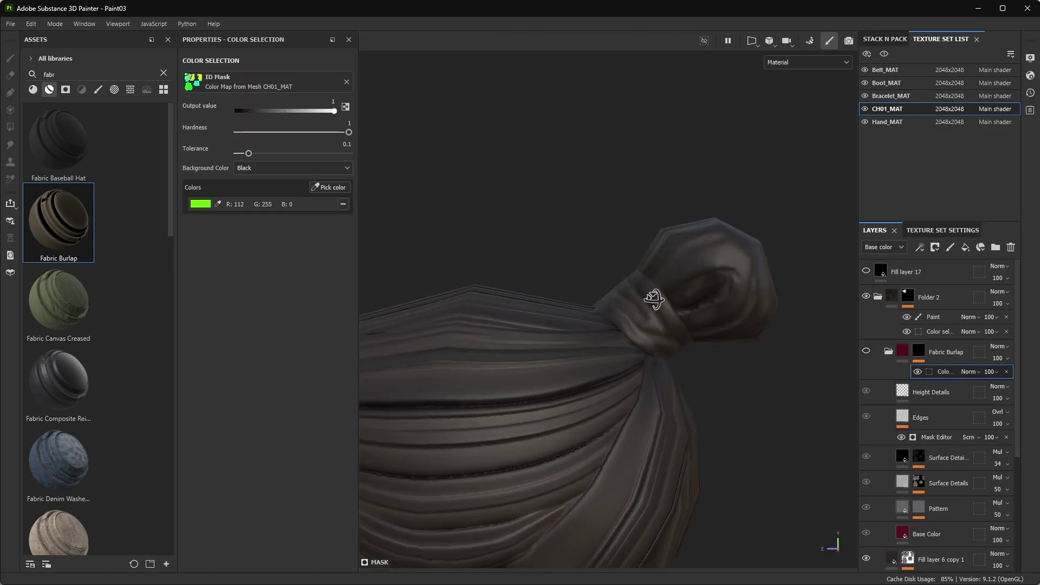
left_click_drag(708, 317, 550, 323, "alt")
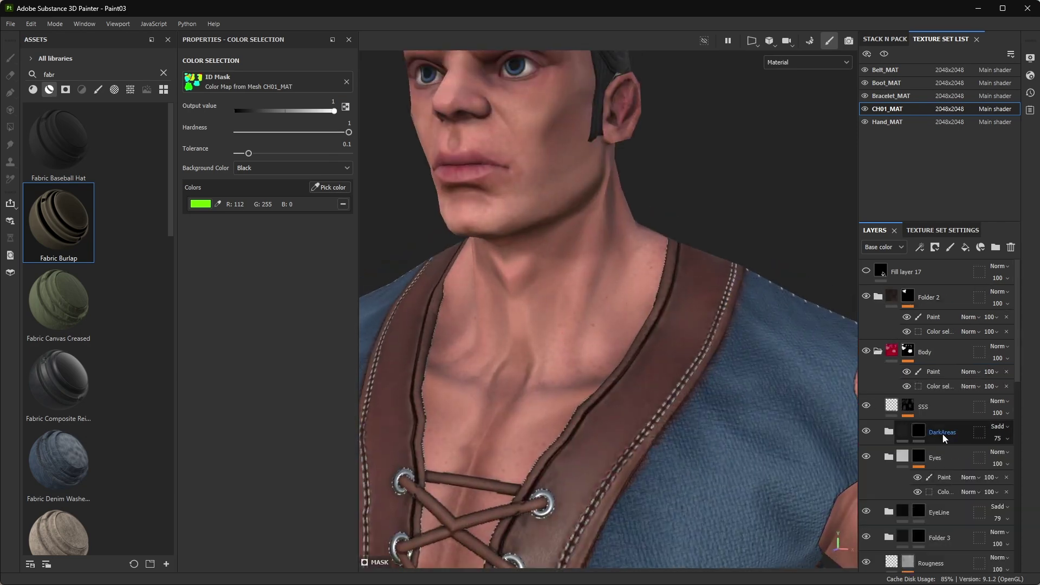
- Add a black mask to Fill layer 20 and paint the red tint onto the neck
left_click(948, 407)
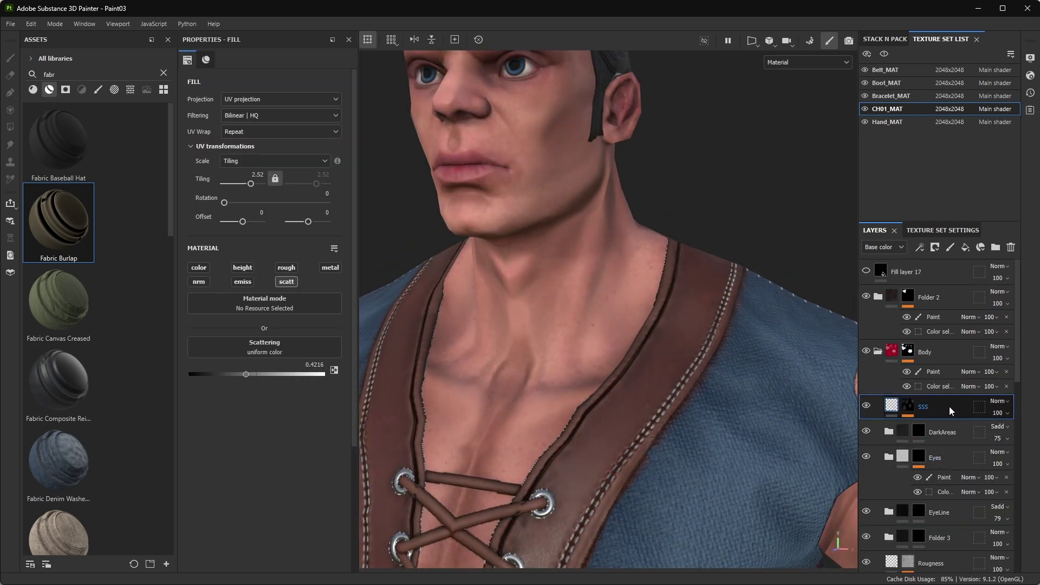
right_click(922, 407)
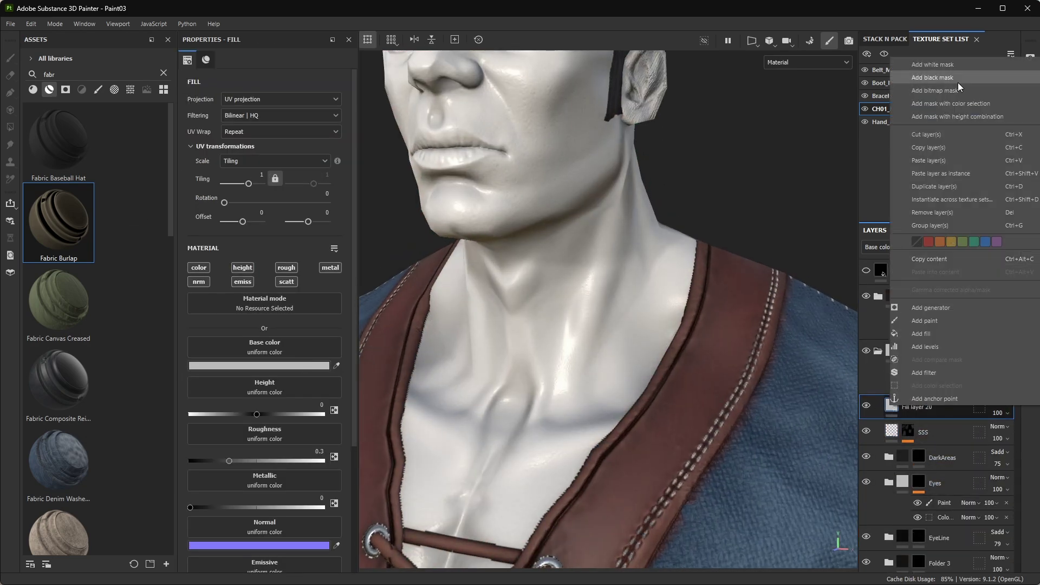
left_click(932, 81)
key("1")
left_click_drag(449, 336, 592, 371)
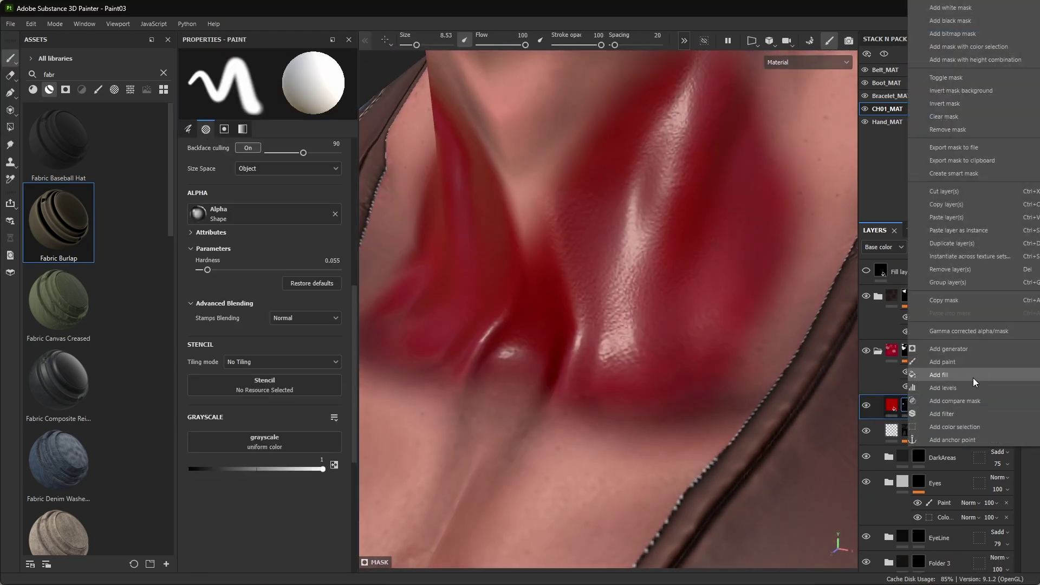
- Add a fill effect to the mask using the Dirt 3 texture with raised contrast
left_click(975, 382)
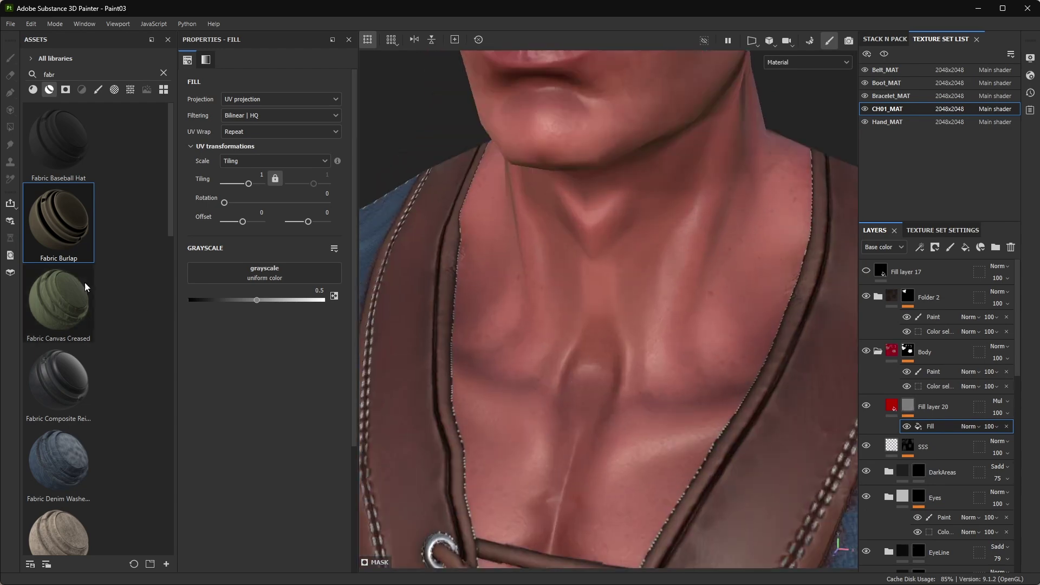
left_click(130, 90)
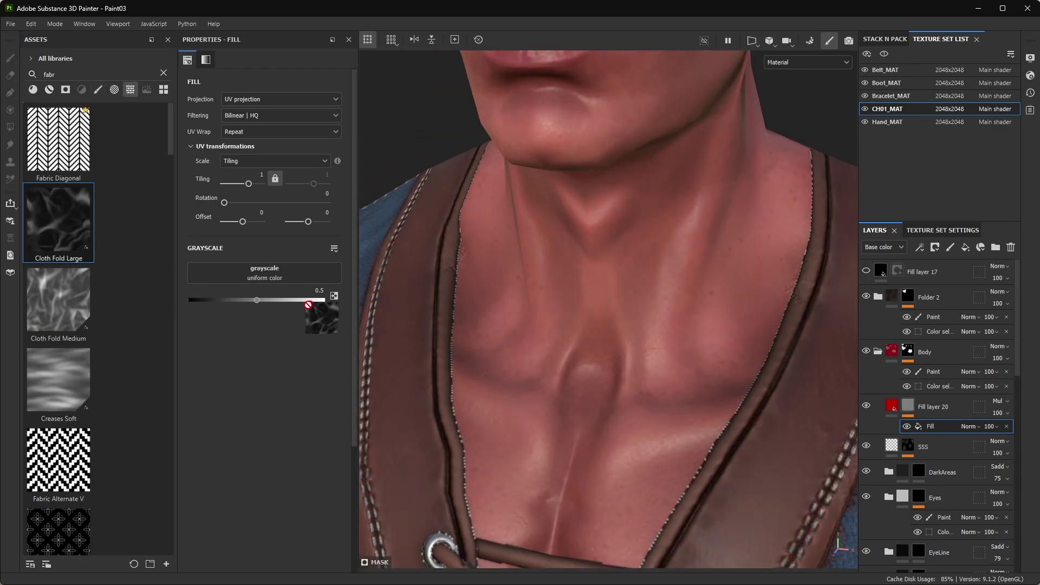
left_click_drag(58, 222, 308, 300)
scroll(82, 417, "down", 5)
scroll(83, 417, "down", 5)
left_click(164, 73)
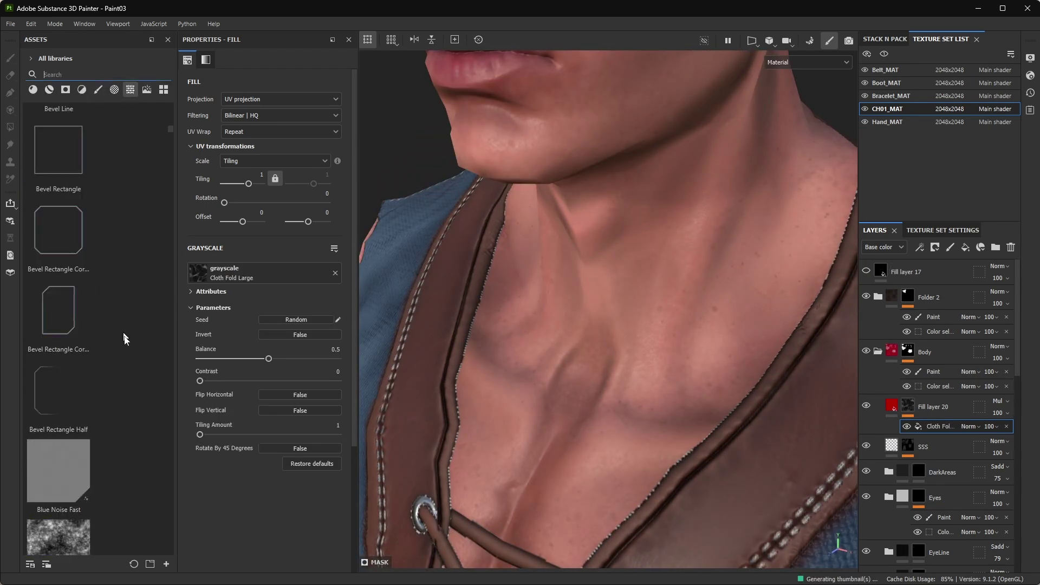
scroll(124, 347, "down", 5)
left_click_drag(59, 441, 266, 272)
scroll(421, 294, "down", 3)
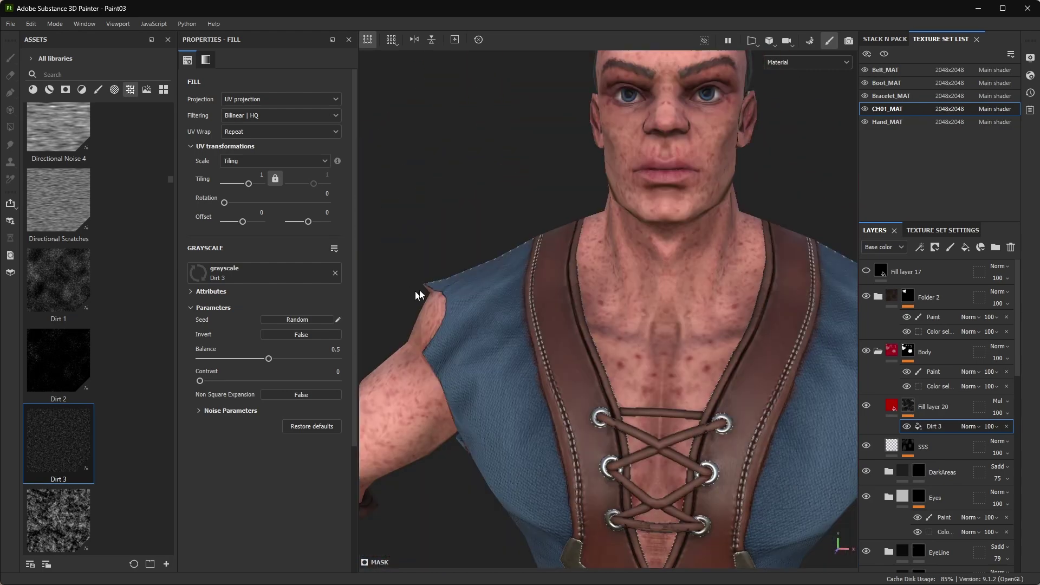
scroll(585, 281, "up", 3)
scroll(585, 281, "up", 3)
left_click_drag(200, 380, 263, 381)
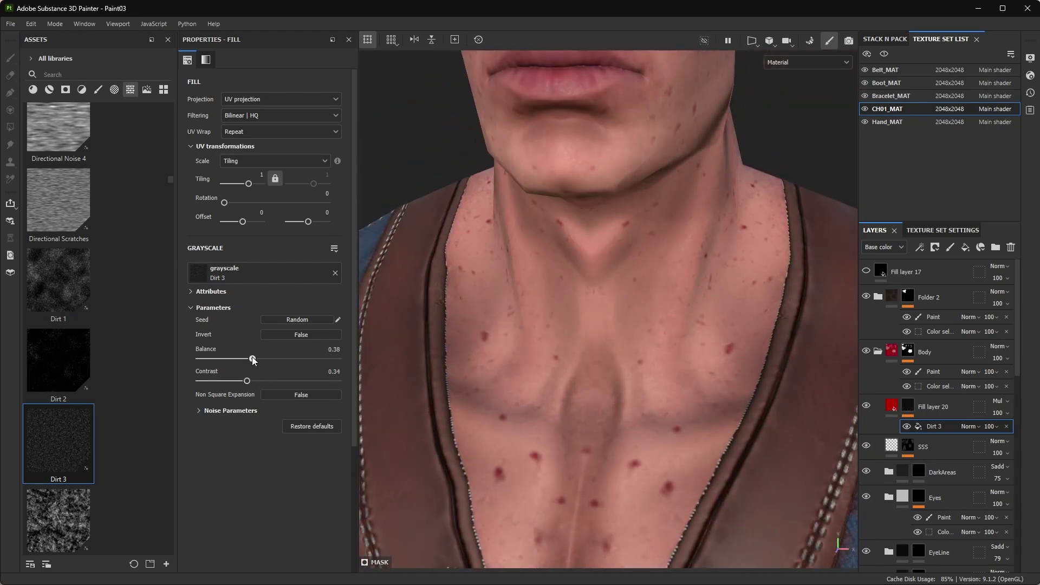
scroll(595, 314, "down", 3)
scroll(657, 325, "up", 3)
- Add a Paint effect above Dirt 3 and paint red dot freckles on the neck with the Dots brush
left_click(931, 407)
right_click(932, 406)
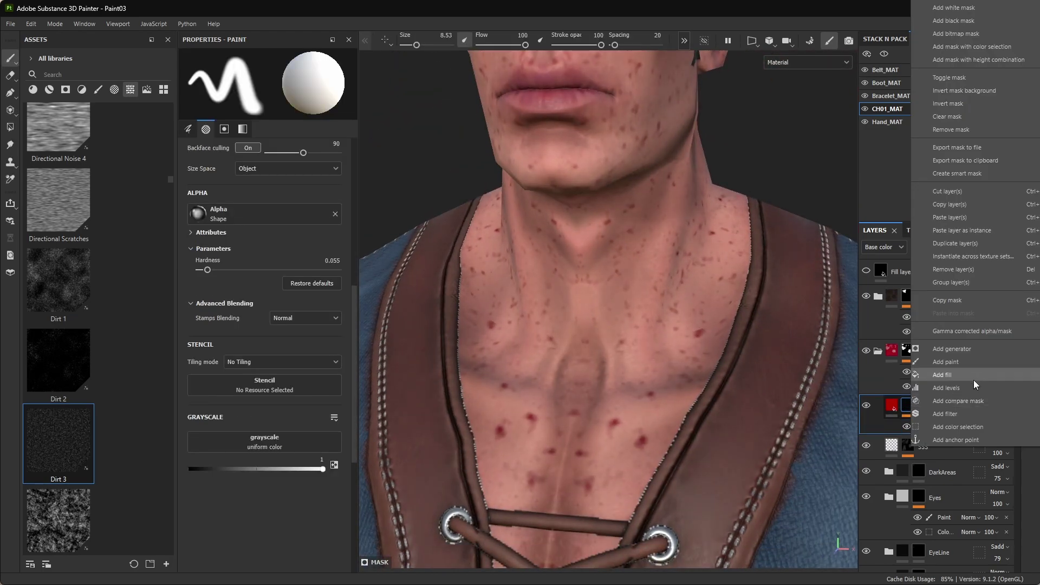
left_click(954, 362)
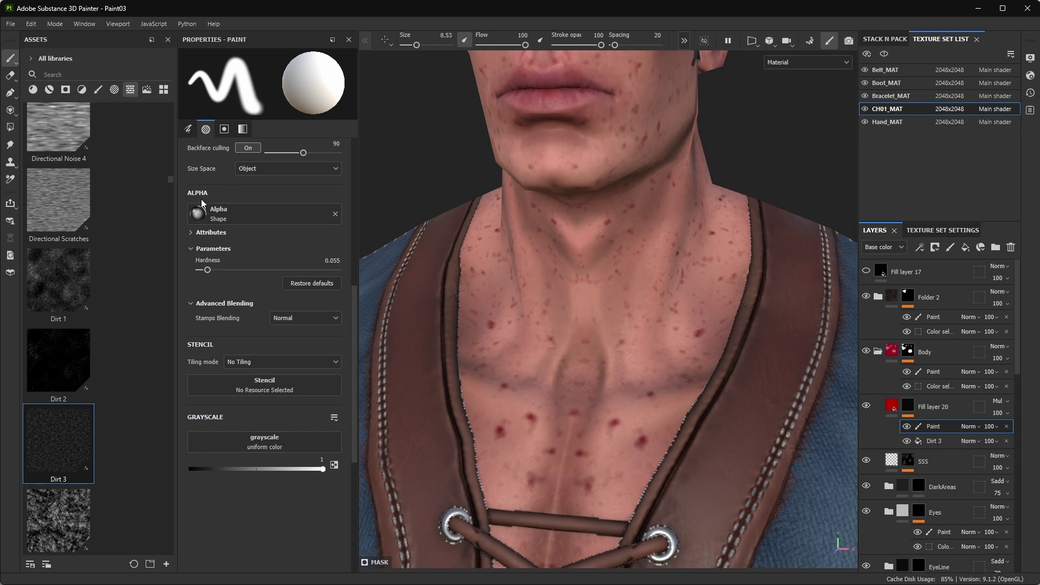
scroll(658, 336, "down", 5)
scroll(658, 336, "down", 3)
key("4")
scroll(676, 353, "up", 8)
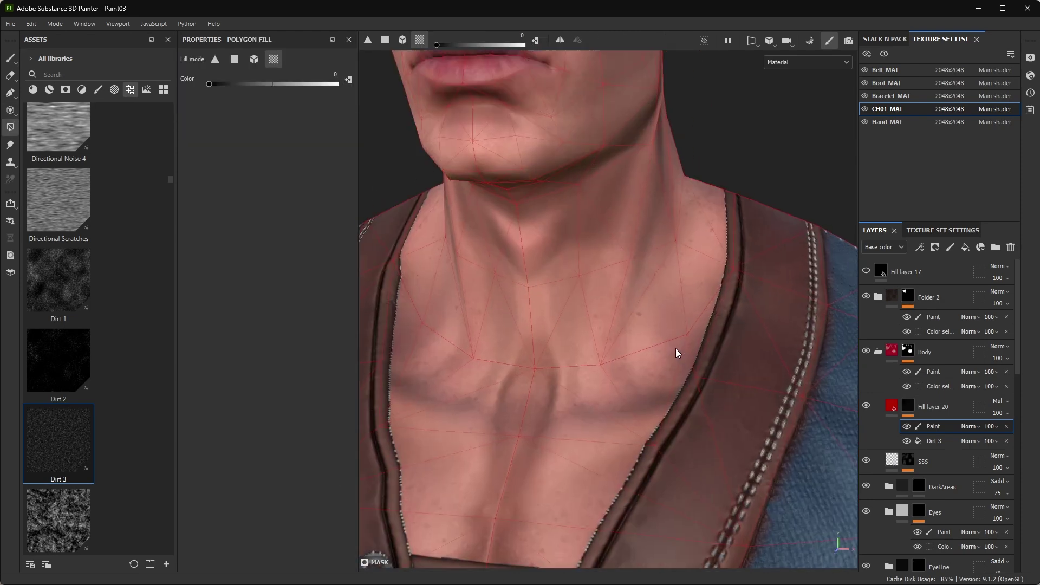
scroll(676, 353, "up", 2)
key("1")
left_click(98, 89)
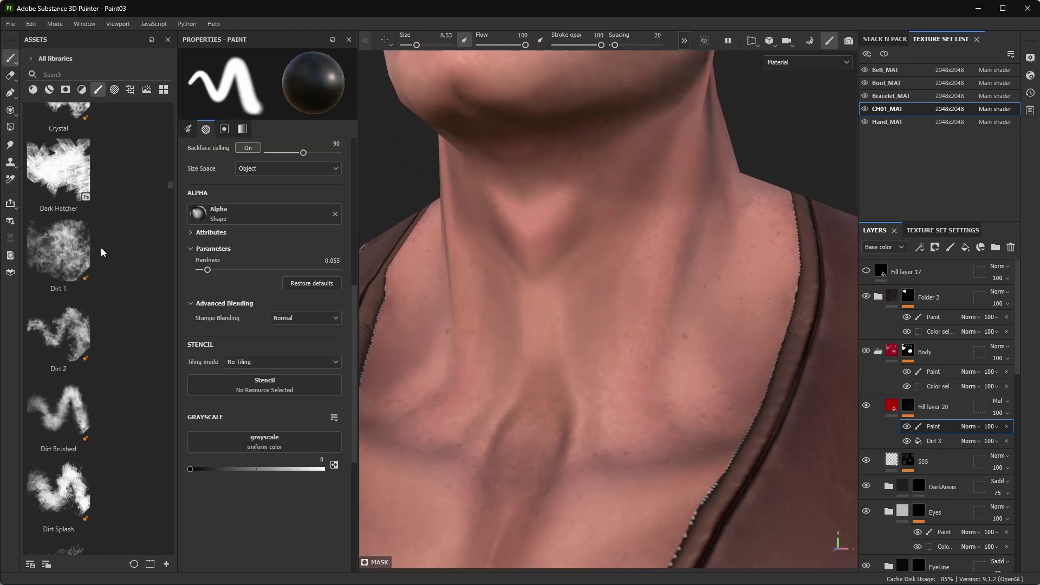
scroll(56, 419, "up", 3)
left_click(58, 384)
mouse_move(498, 335)
left_mouse_down("alt")
mouse_move(673, 349)
mouse_move(587, 359)
mouse_move(727, 222)
mouse_move(673, 359)
left_mouse_up("alt")
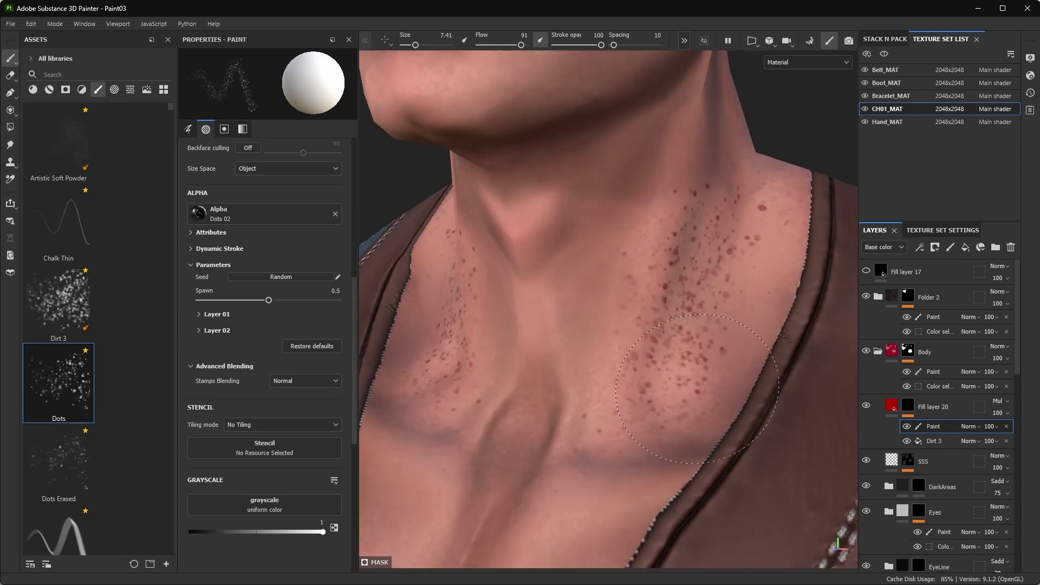
- Set the painted dots' blending mode to Multiply and inspect the freckles across chest, neck and cheek
left_click(969, 426)
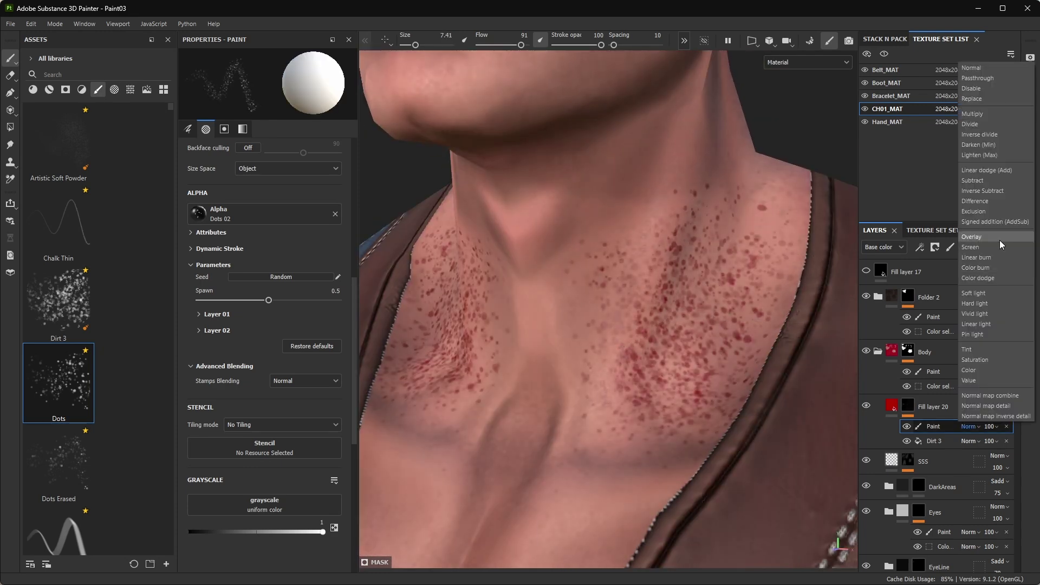
left_click(987, 115)
left_click(58, 304)
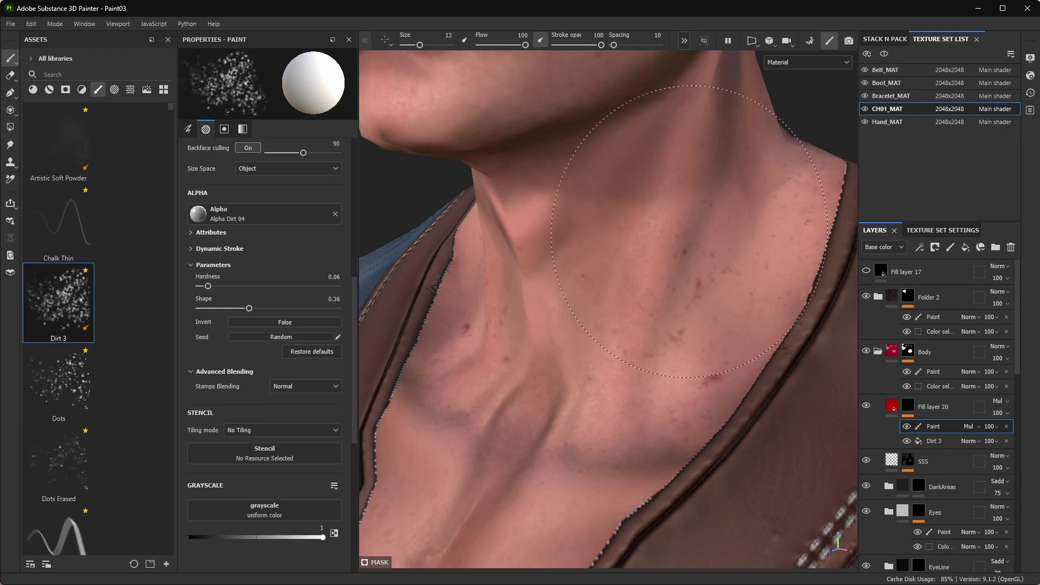
mouse_move(541, 271)
left_mouse_down("alt")
mouse_move(685, 445)
mouse_move(627, 336)
left_mouse_up("alt")
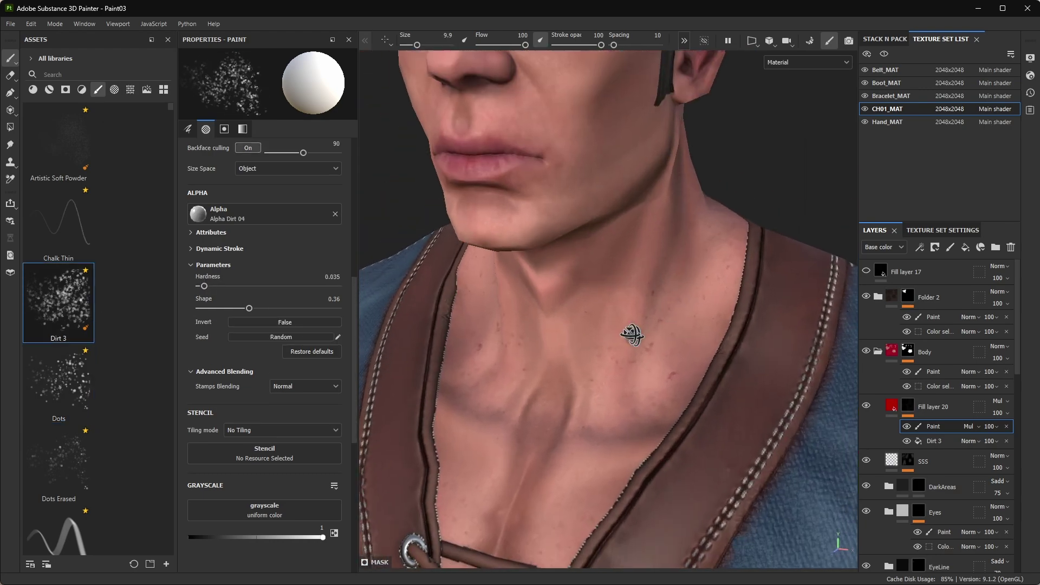
left_click(969, 426)
key("ctrl+z")
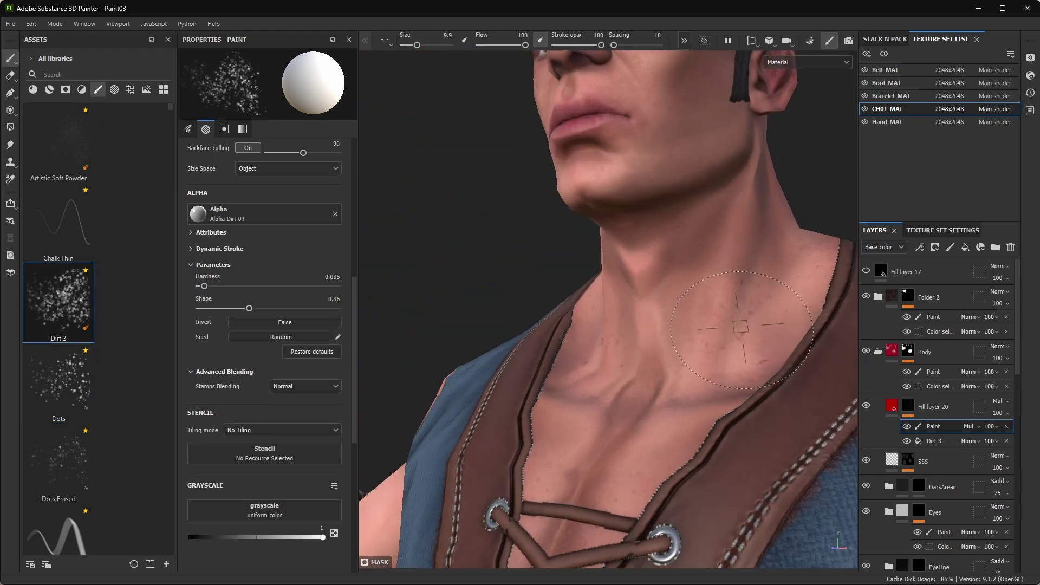
left_click_drag(587, 379, 687, 383, "alt")
right_click_drag(674, 328, 675, 352, "alt")
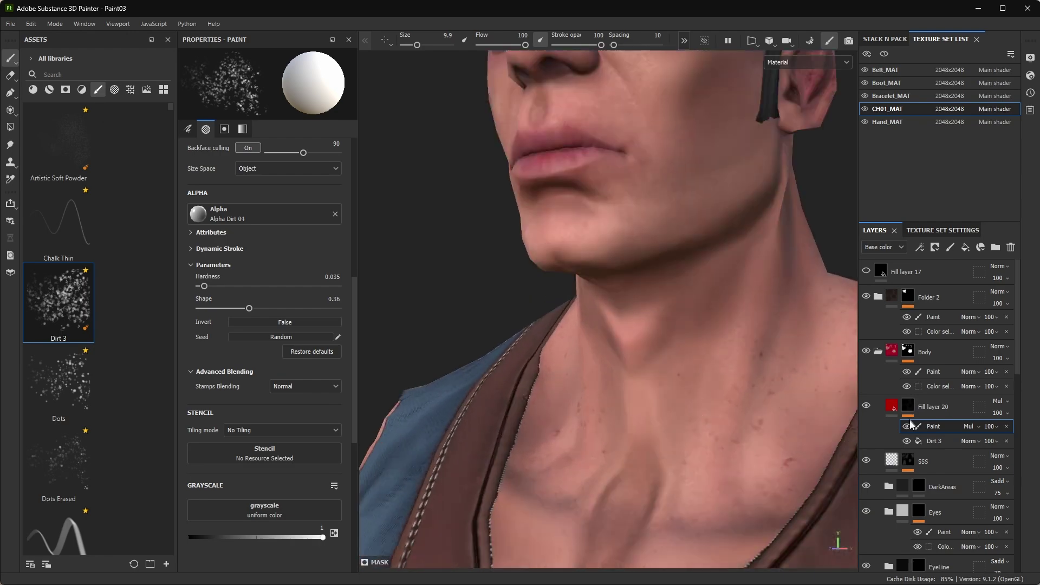
mouse_move(635, 254)
left_mouse_down("alt")
mouse_move(678, 319)
mouse_move(554, 290)
mouse_move(574, 271)
left_mouse_up("alt")
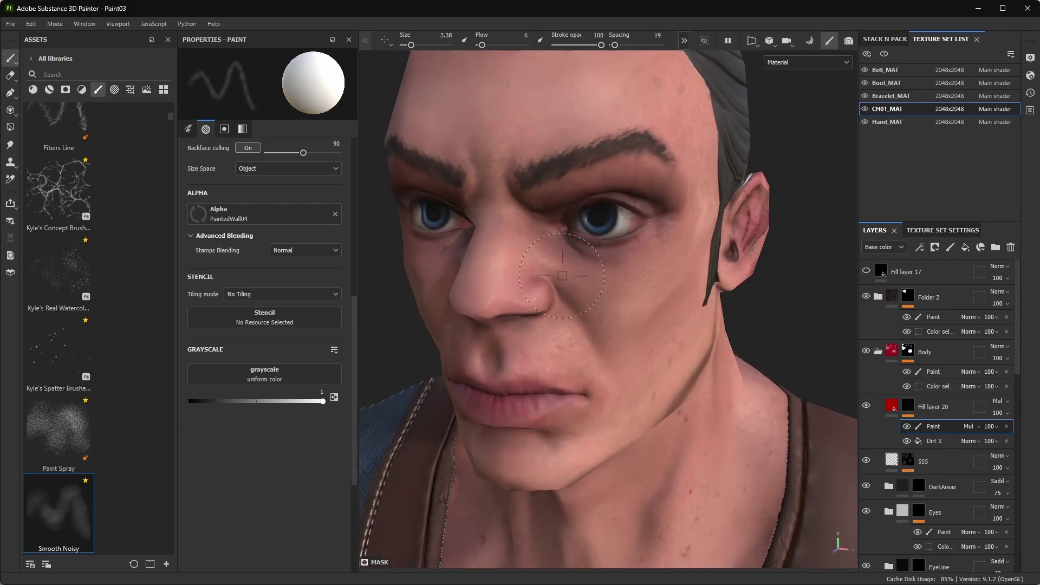
- Rotate the environment lighting in Display Settings to examine the neck, shoulder and arm
middle_click_drag(574, 271, 610, 253, "alt")
left_click_drag(610, 254, 571, 281, "alt")
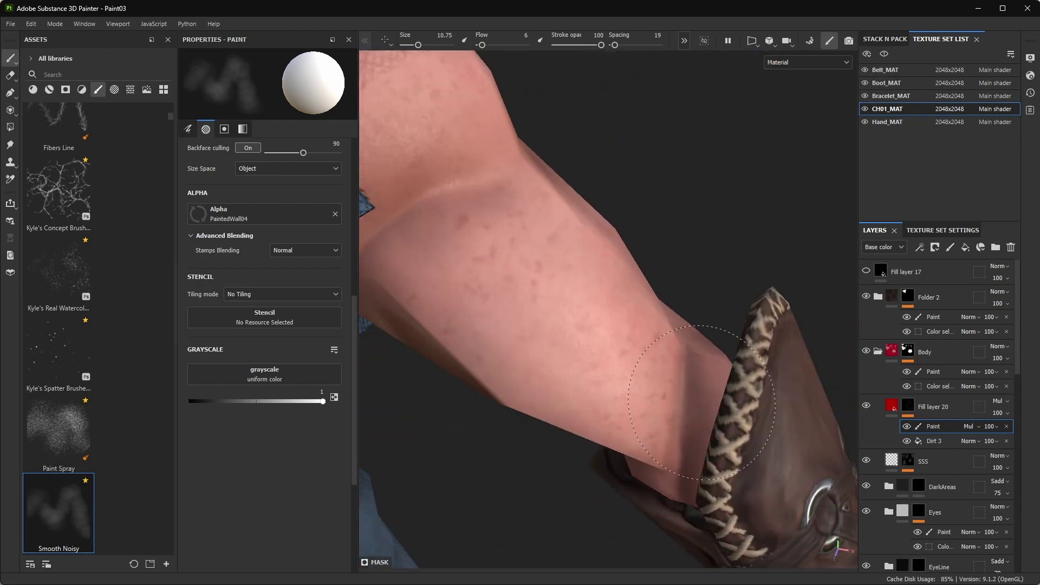
right_click_drag(701, 402, 732, 343, "shift")
right_click_drag(651, 352, 738, 244, "shift")
left_click_drag(738, 244, 644, 341, "alt")
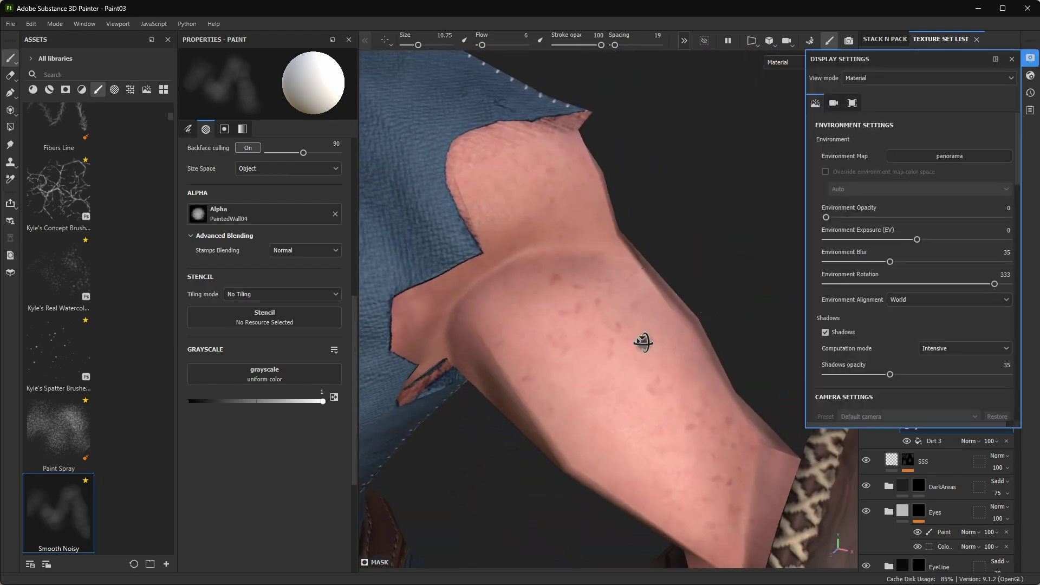
mouse_move(649, 306)
left_mouse_down("alt")
mouse_move(575, 424)
mouse_move(696, 325)
mouse_move(725, 349)
mouse_move(596, 342)
left_mouse_up("alt")
left_click_drag(630, 298, 614, 297, "alt")
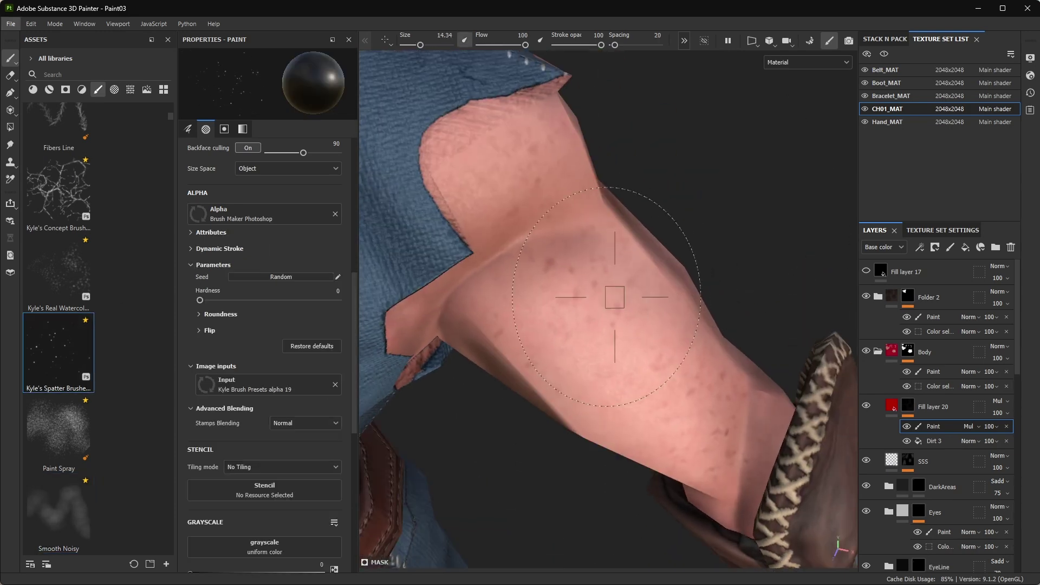
- Shrink the brush and switch to the Dots brush to speckle the upper arm
left_click_drag(539, 296, 564, 252, "alt")
scroll(38, 285, "up", 5)
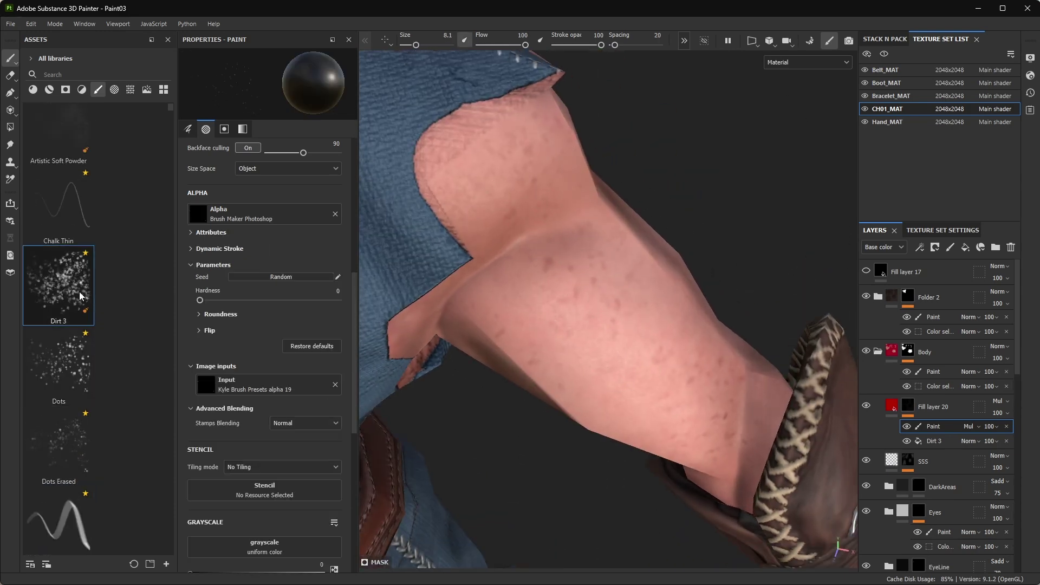
left_click(58, 363)
mouse_move(537, 295)
left_mouse_down("alt")
mouse_move(550, 221)
mouse_move(615, 302)
mouse_move(546, 313)
mouse_move(603, 275)
mouse_move(529, 397)
mouse_move(649, 157)
left_mouse_up("alt")
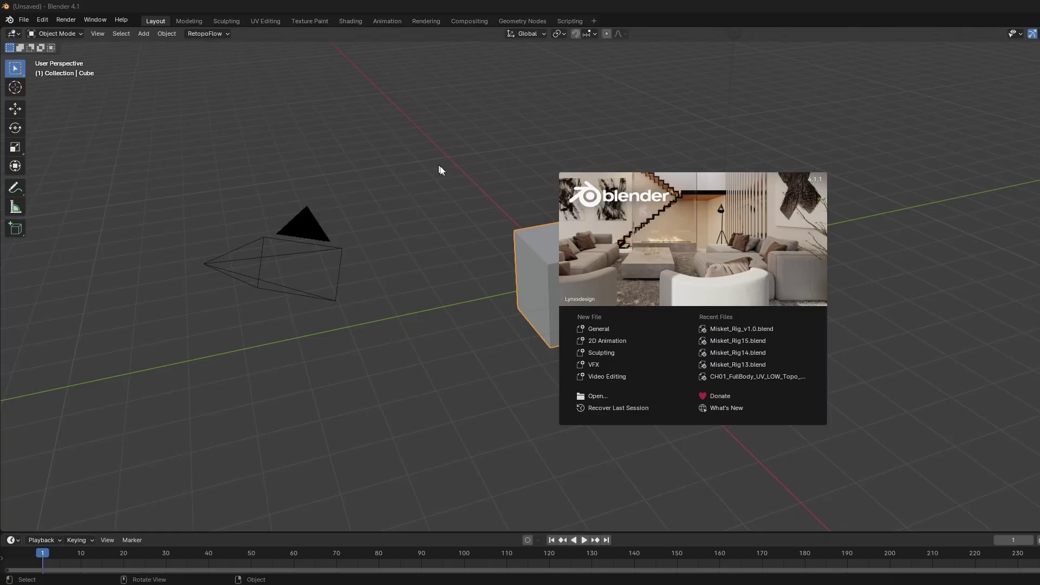
- Delete the default cube and import CH_LOW_UV_01.fbx, framing the character in view
left_click(439, 170)
right_click(493, 467)
left_click(493, 468)
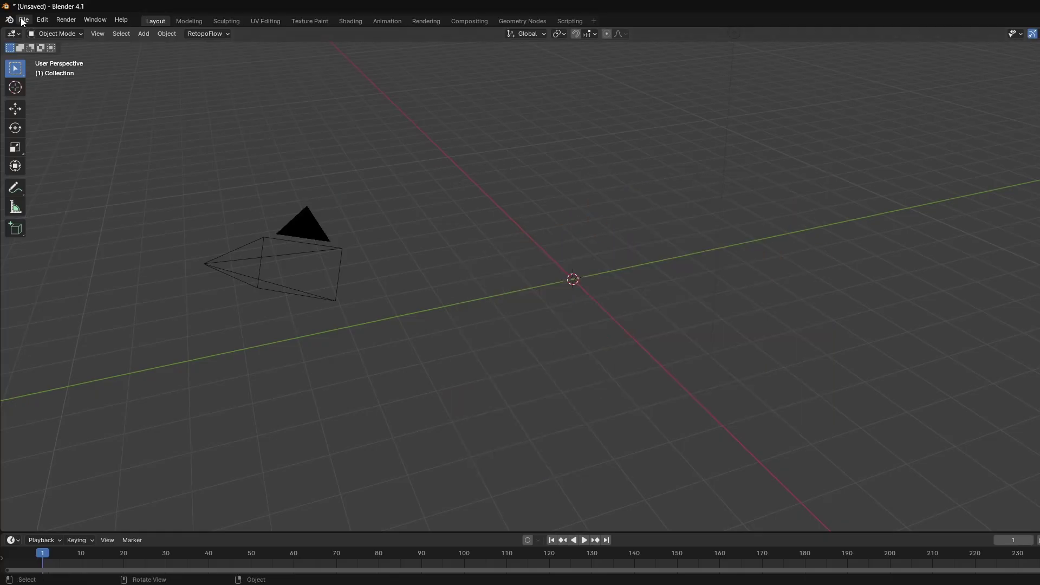
left_click(24, 19)
left_click(162, 275)
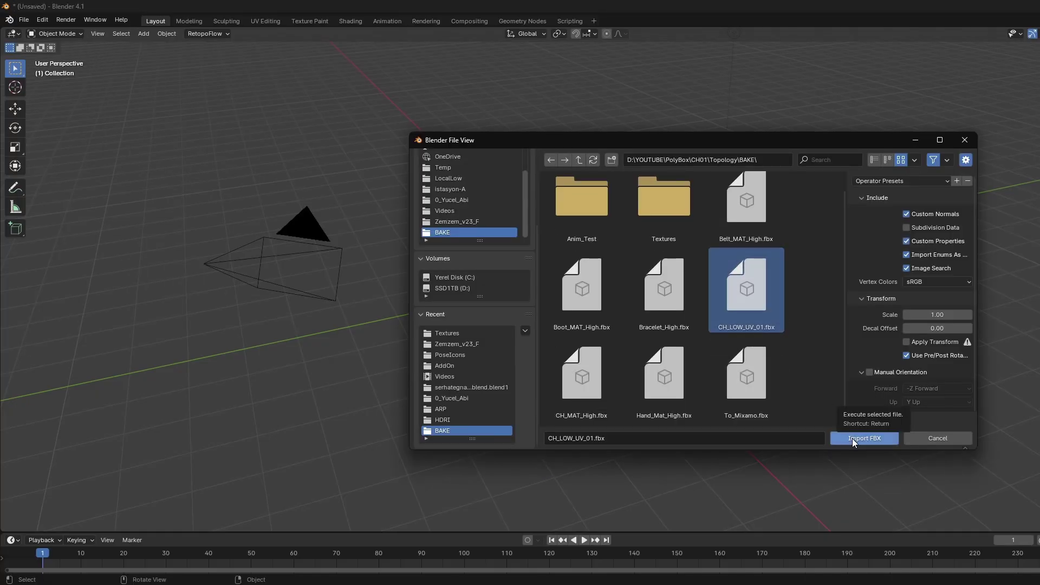
left_click(852, 438)
key("KP_Decimal")
- Split the workspace and turn the left area into a Shader Editor beside a front view
left_click(665, 294)
scroll(665, 293, "down", 3)
middle_click_drag(709, 225, 776, 255)
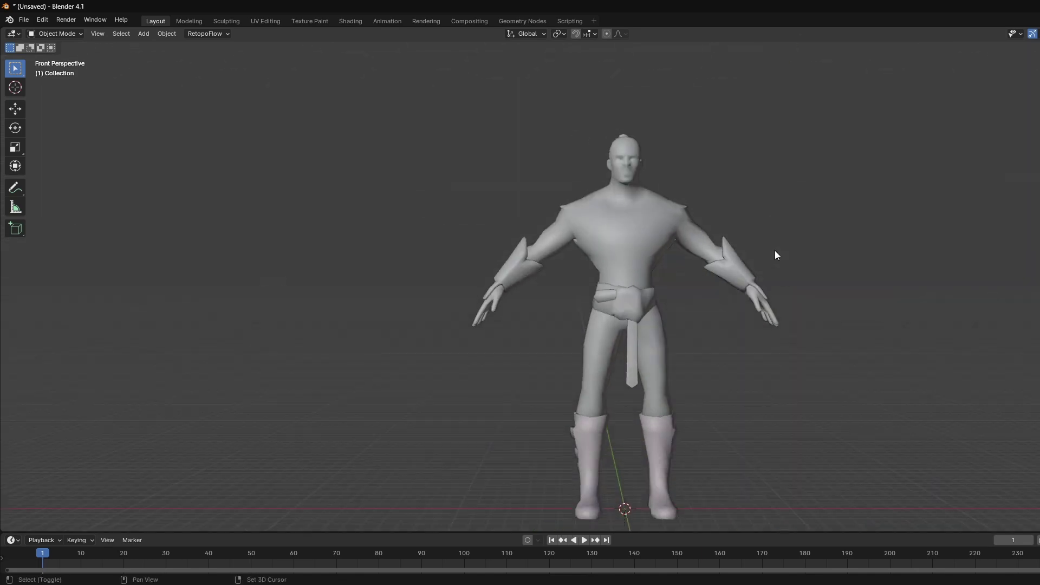
key("KP_1")
left_click_drag(1035, 43, 539, 63)
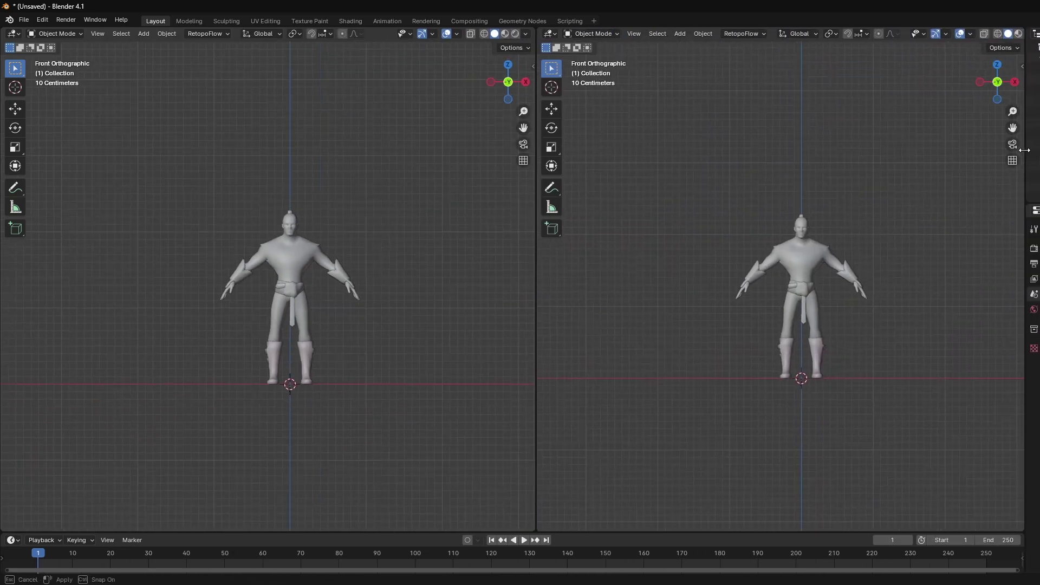
scroll(777, 287, "up", 4)
scroll(268, 287, "up", 4)
left_click(13, 34)
left_click(33, 139)
scroll(758, 203, "down", 2)
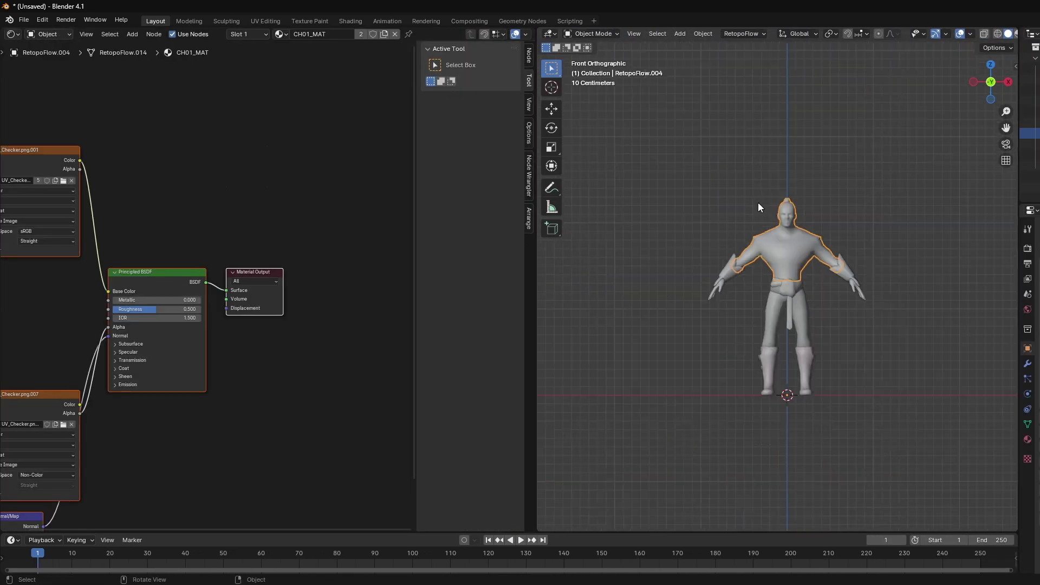
- Give the character a new material and load its BaseColor, Metallic, Roughness and Normal maps via Principled Texture Setup
left_click(780, 282)
scroll(313, 271, "up", 3)
left_click(1030, 441)
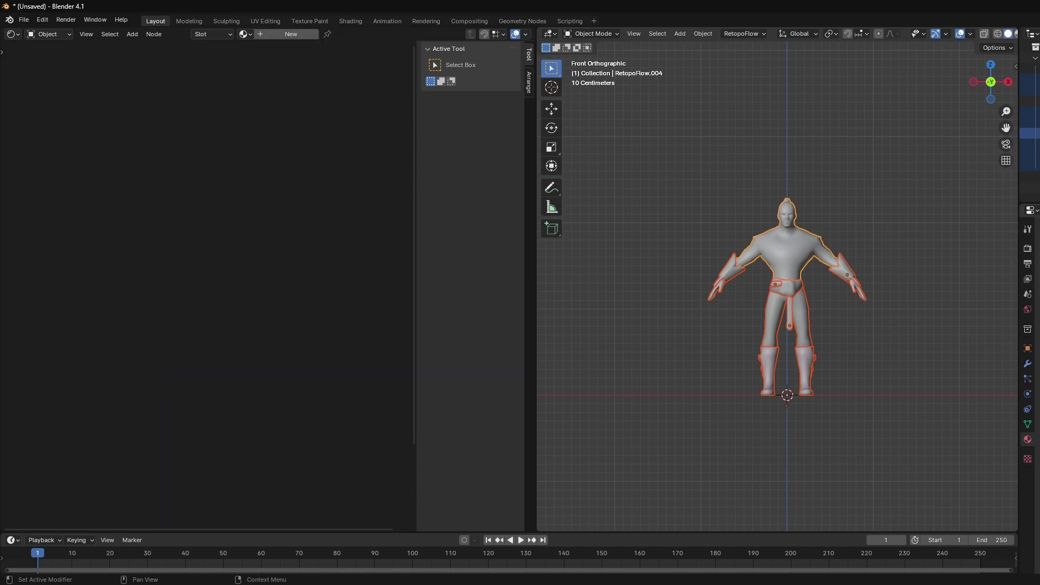
key("ctrl+shift+t")
scroll(672, 368, "down", 1)
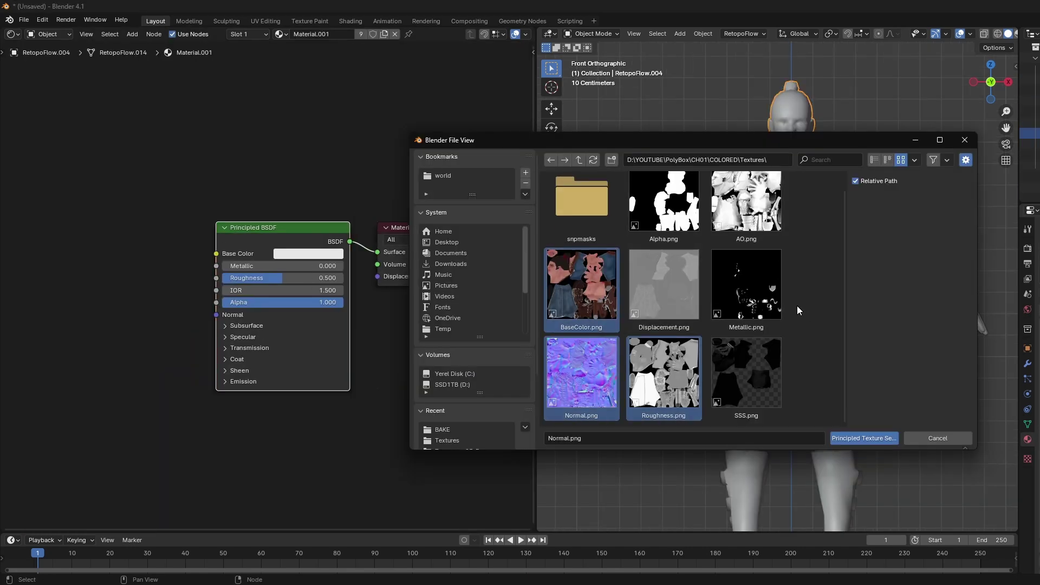
left_click(758, 296, "ctrl")
key("Return")
- Switch the viewport to textured shading and orbit to view the whole textured character
left_click(986, 32)
scroll(804, 231, "up", 5)
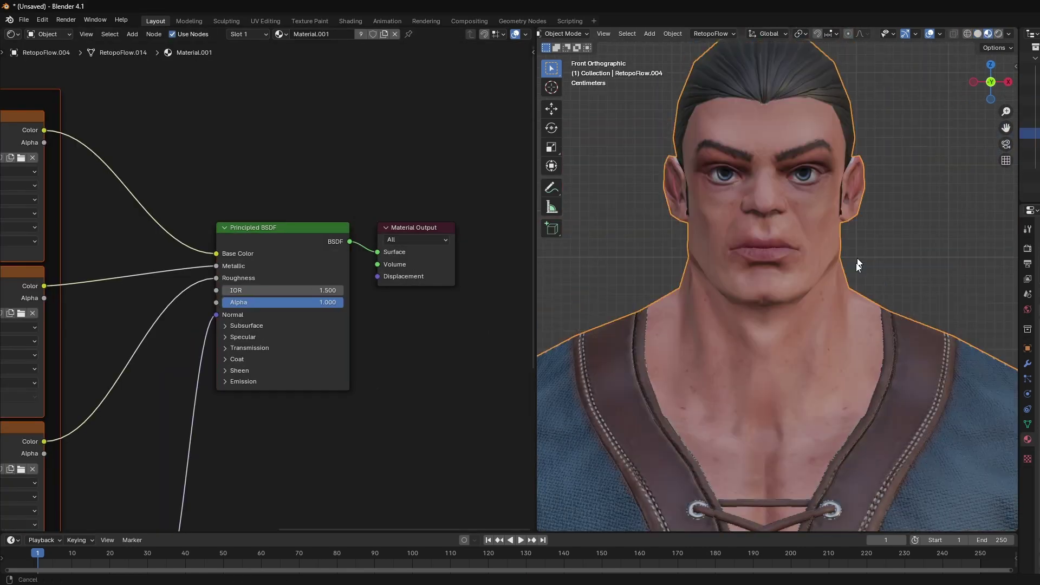
left_click(1008, 33)
scroll(914, 226, "down", 3)
scroll(914, 227, "down", 3)
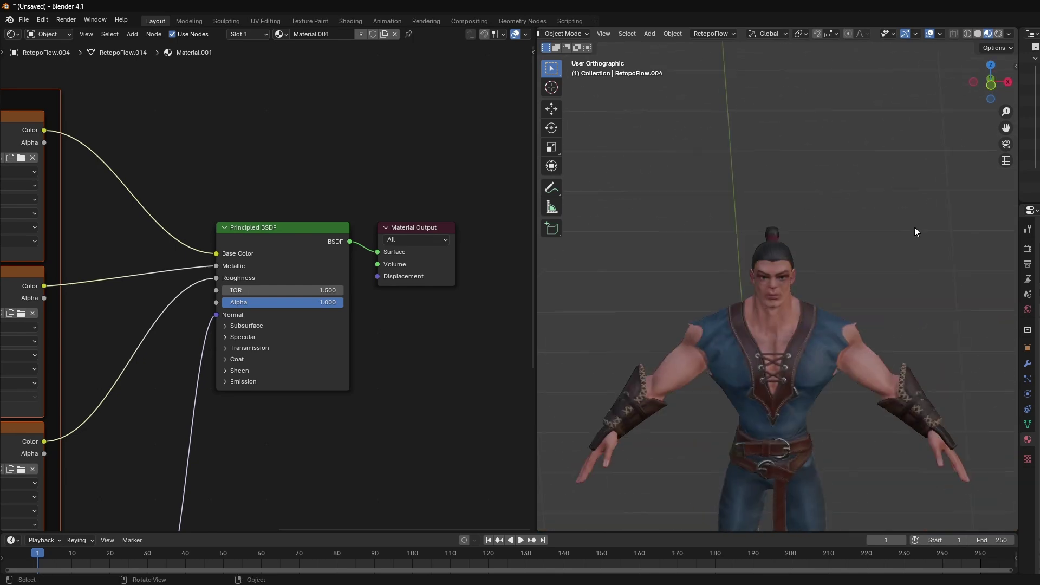
scroll(914, 226, "up", 3)
middle_click_drag(870, 199, 1011, 36)
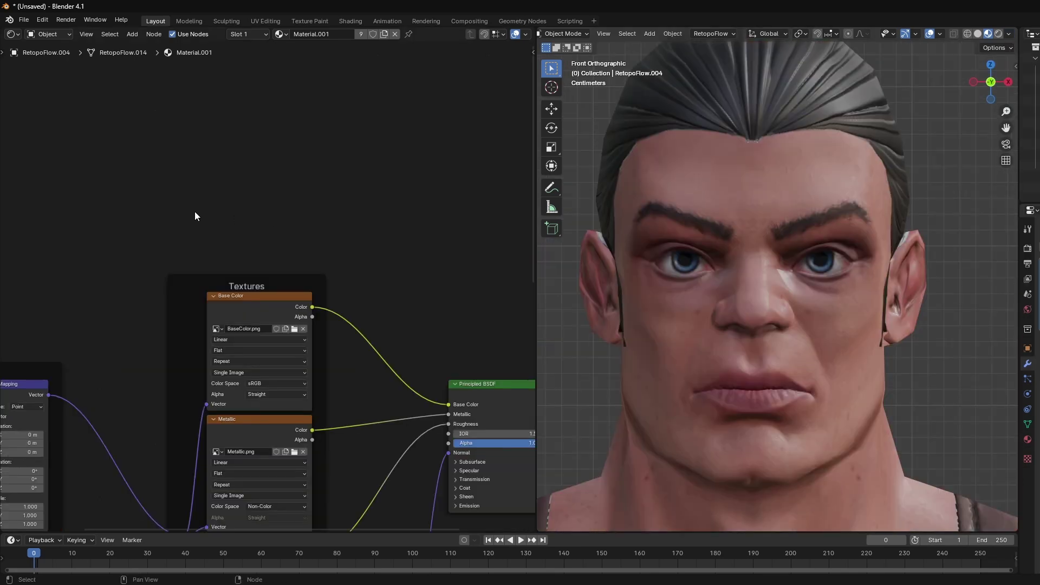
- Orbit around the character's face, head and torso to inspect the textures
key("shift+a")
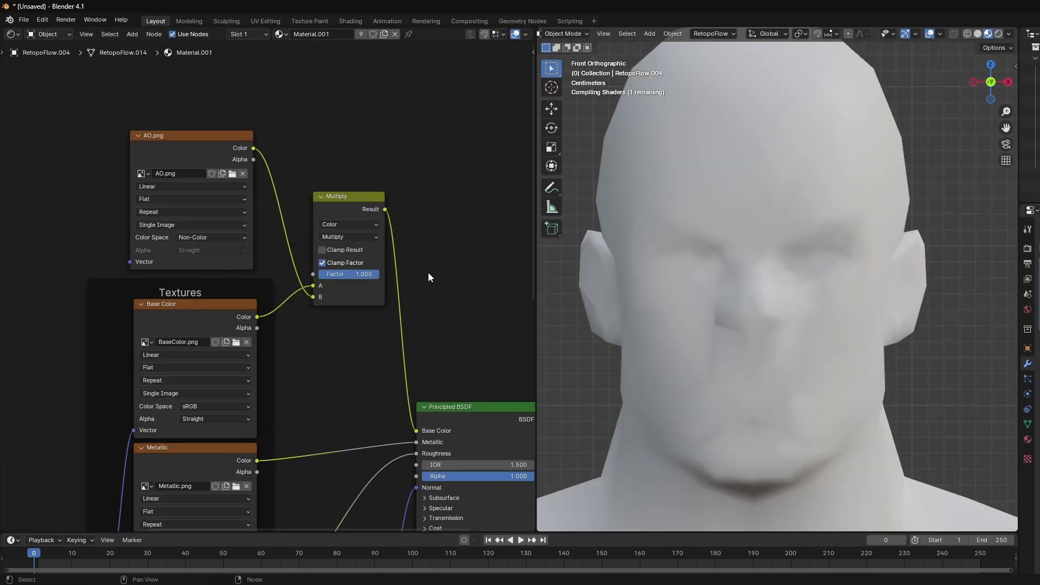
scroll(779, 271, "down", 3)
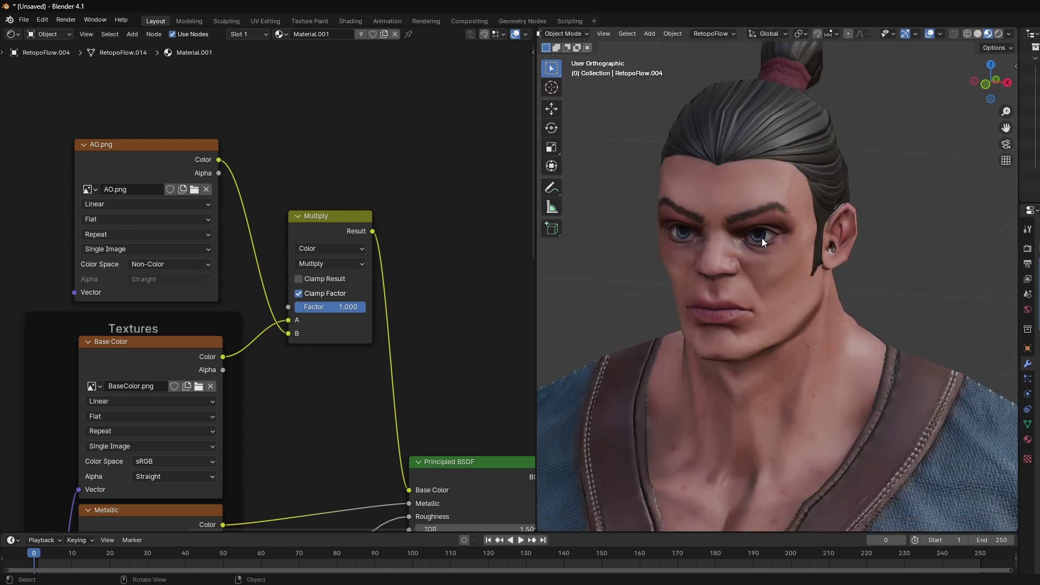
middle_click_drag(805, 262, 785, 225)
scroll(254, 250, "down", 1)
scroll(199, 168, "down", 1)
- Add an Image Texture node to the character's material for the AO map
key("shift+a")
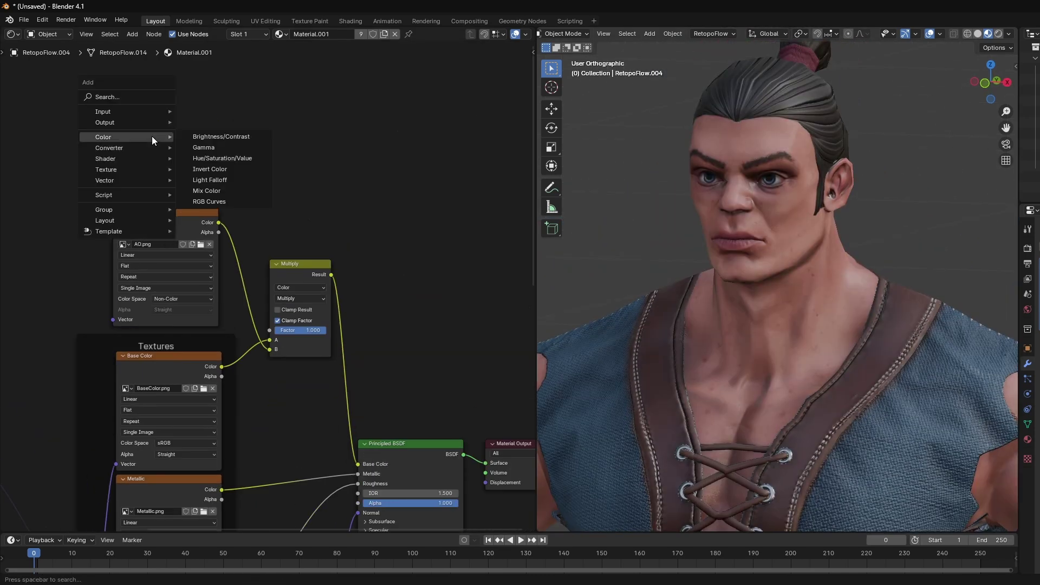
left_click(213, 248)
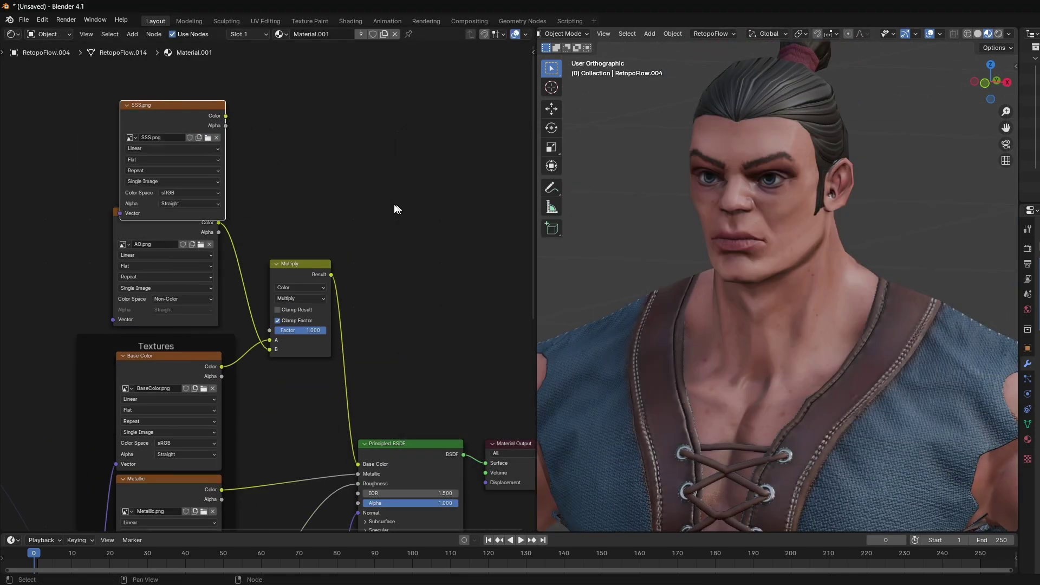
scroll(287, 158, "down", 3)
scroll(167, 273, "down", 2)
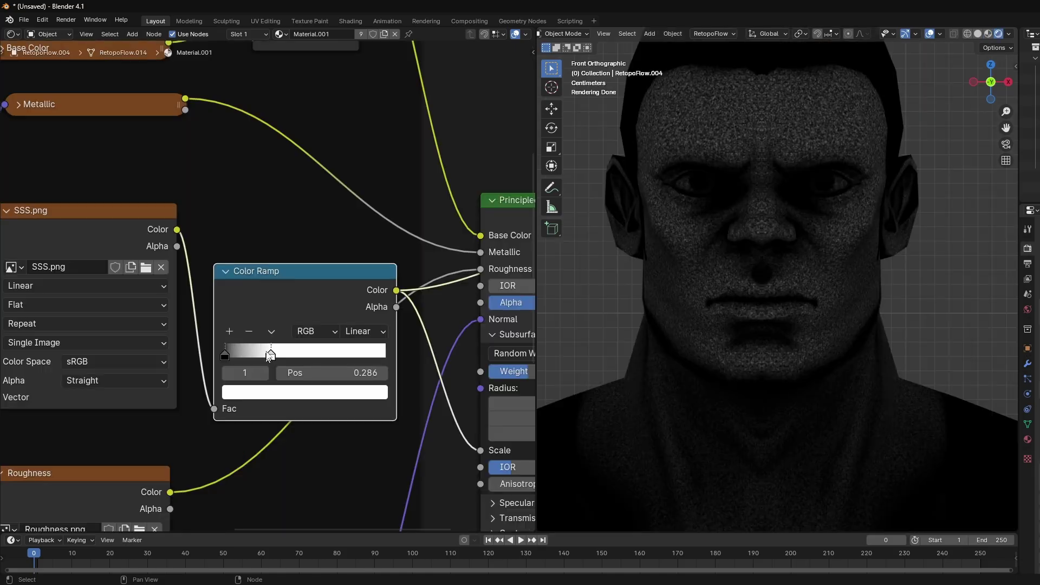
scroll(821, 338, "down", 5)
middle_click_drag(820, 338, 840, 221)
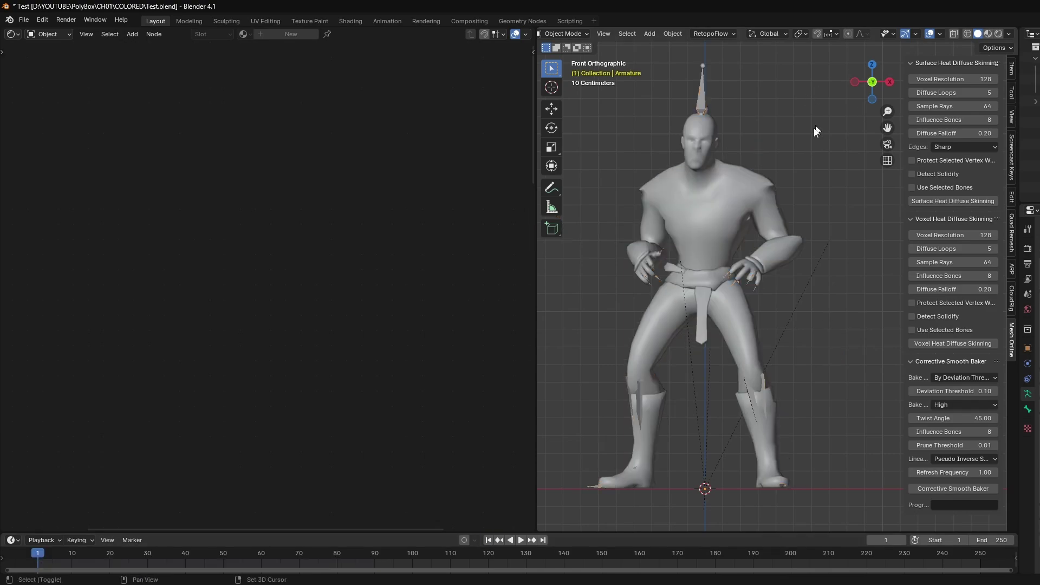
- Show the character in Material Preview, play its animation and enter Weight Paint mode
left_click(988, 34)
scroll(810, 171, "down", 5)
key("space")
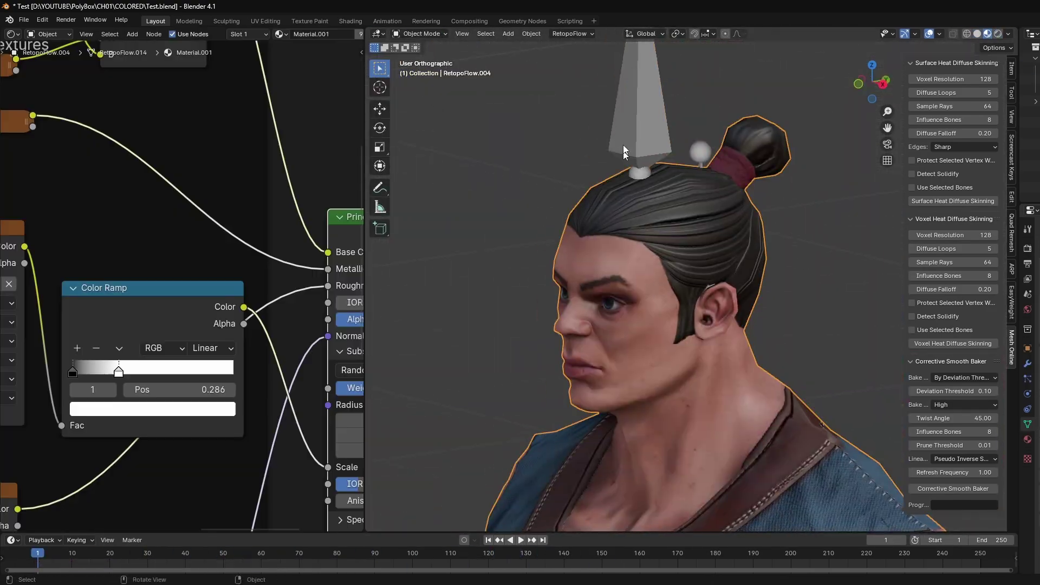
key("ctrl+Tab")
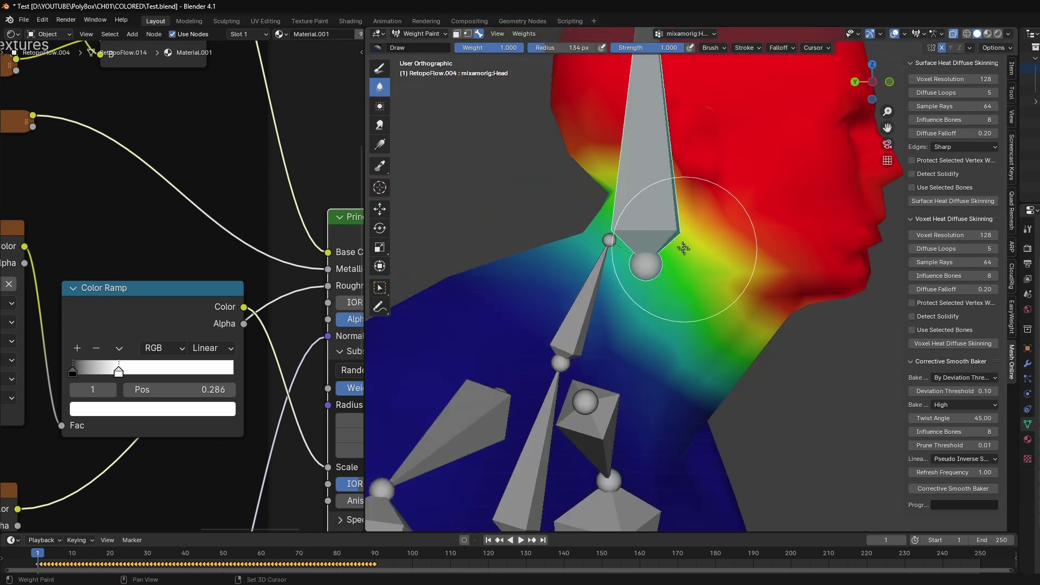
middle_click_drag(724, 287, 643, 273)
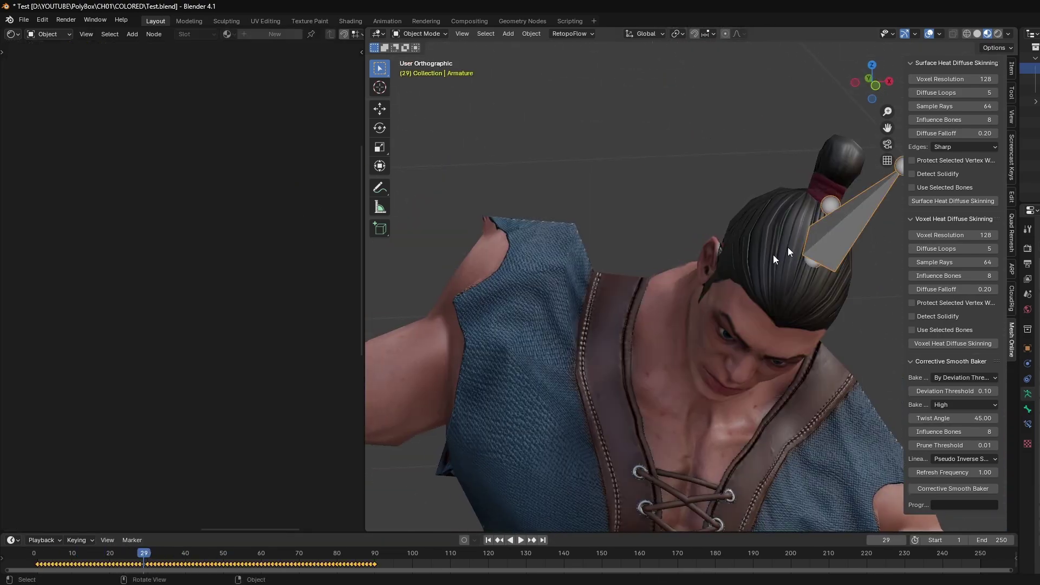
- Paint stronger bone weights onto the shoulder with the Draw brush, then exit Weight Paint
key("ctrl+Tab")
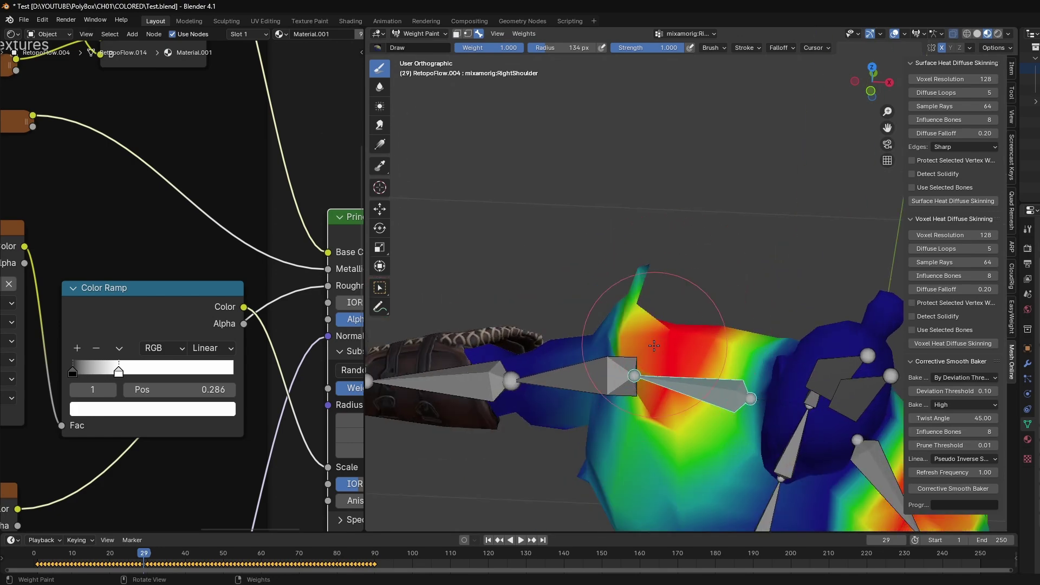
mouse_move(643, 386)
middle_mouse_down()
mouse_move(661, 206)
mouse_move(641, 252)
mouse_move(771, 284)
mouse_move(758, 271)
middle_mouse_up()
left_click(894, 34)
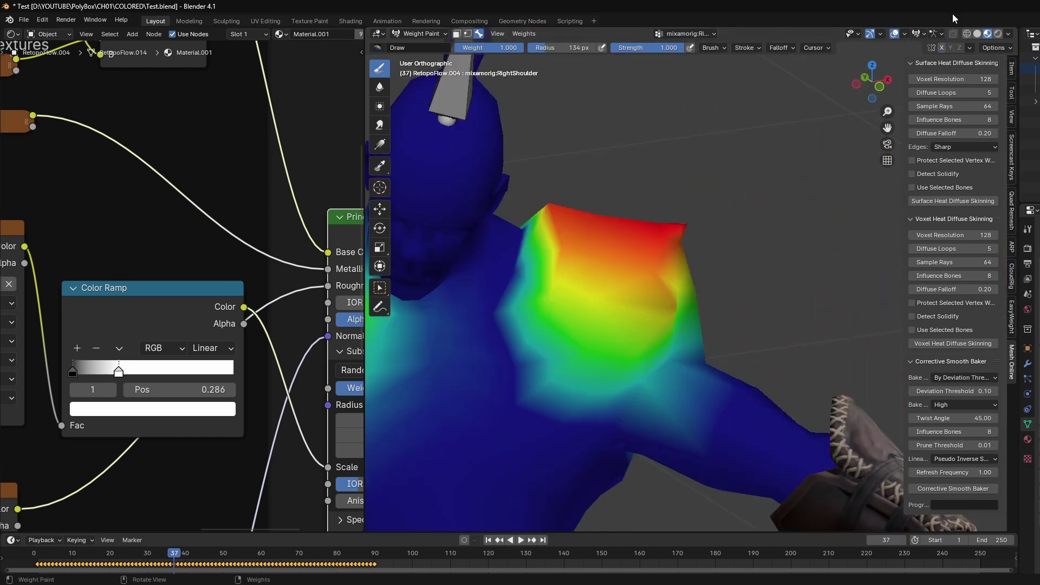
middle_click_drag(566, 327, 680, 277)
left_click_drag(653, 296, 650, 287)
middle_click_drag(650, 287, 646, 261)
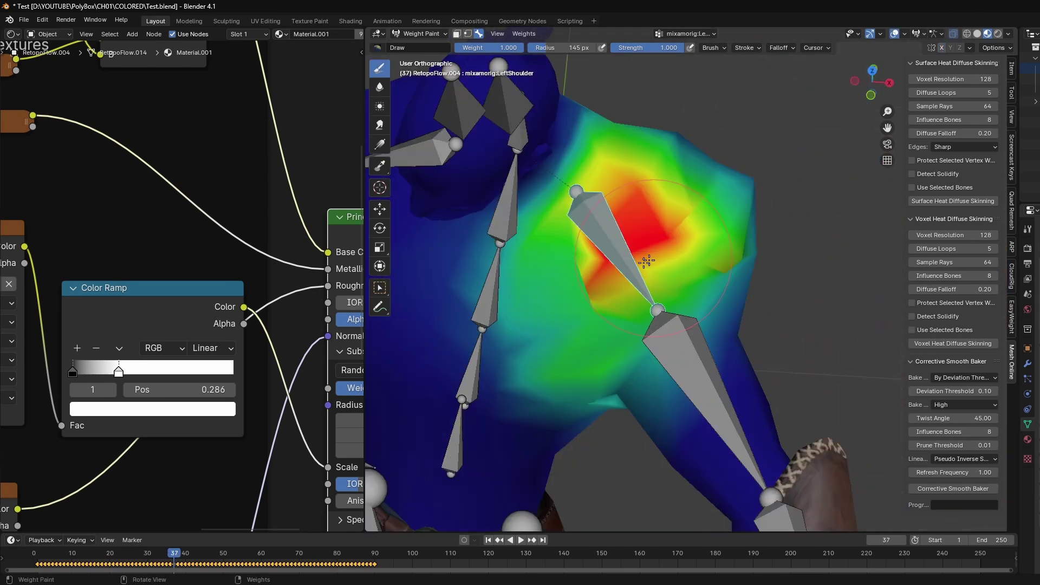
mouse_move(627, 165)
middle_mouse_down()
mouse_move(660, 304)
mouse_move(753, 247)
middle_mouse_up()
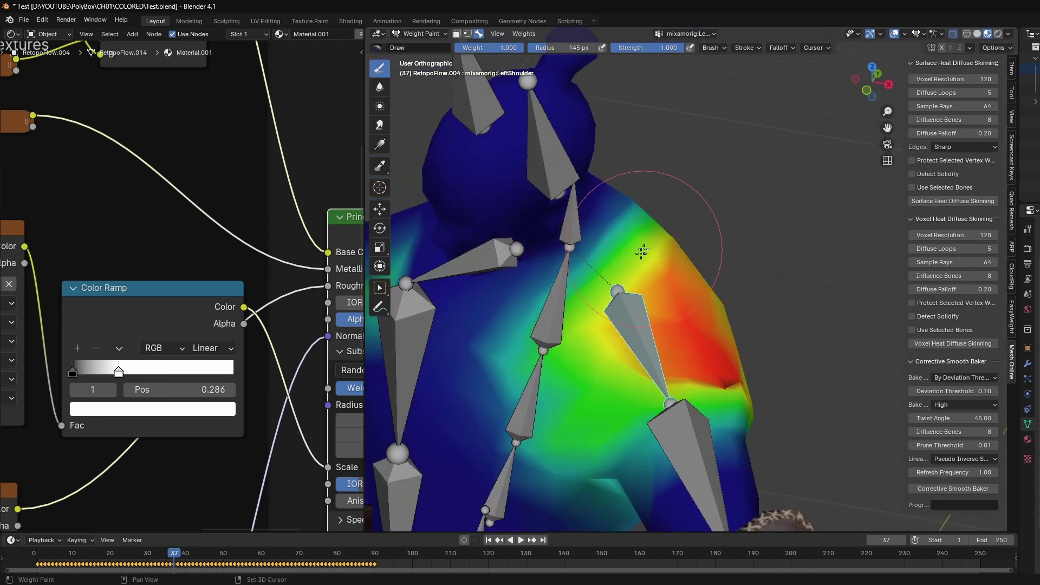
key("shift+alt+z")
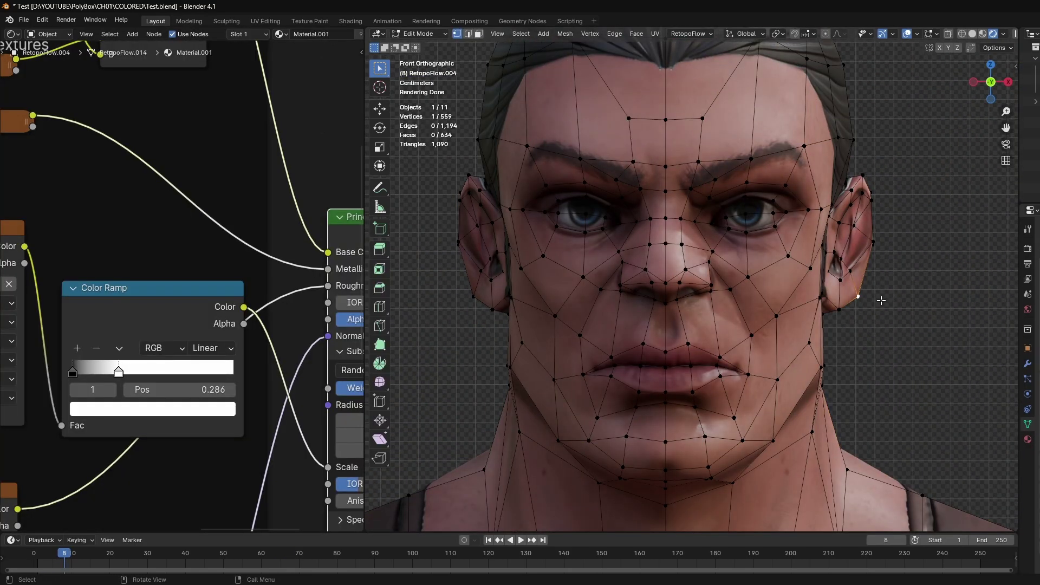
scroll(880, 300, "down", 4)
scroll(731, 336, "up", 4)
middle_click_drag(731, 336, 756, 366, "shift")
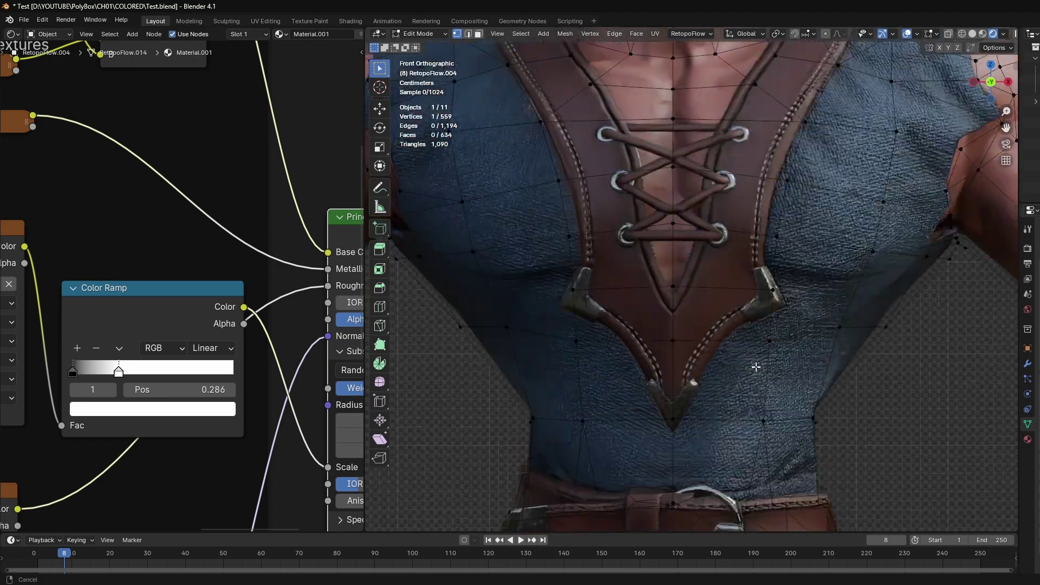
middle_click_drag(1001, 42, 846, 260, "shift")
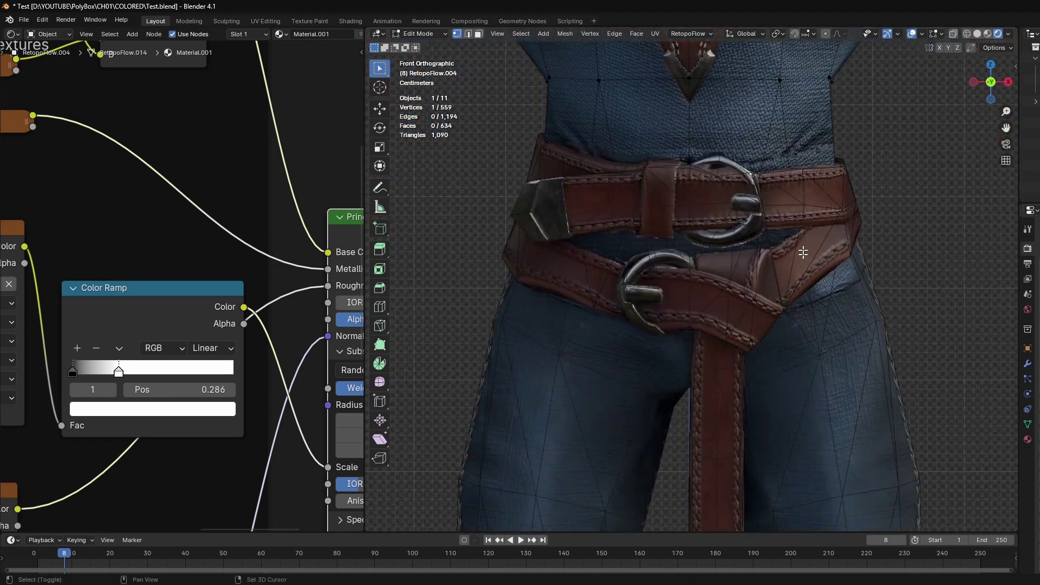
left_click(976, 34)
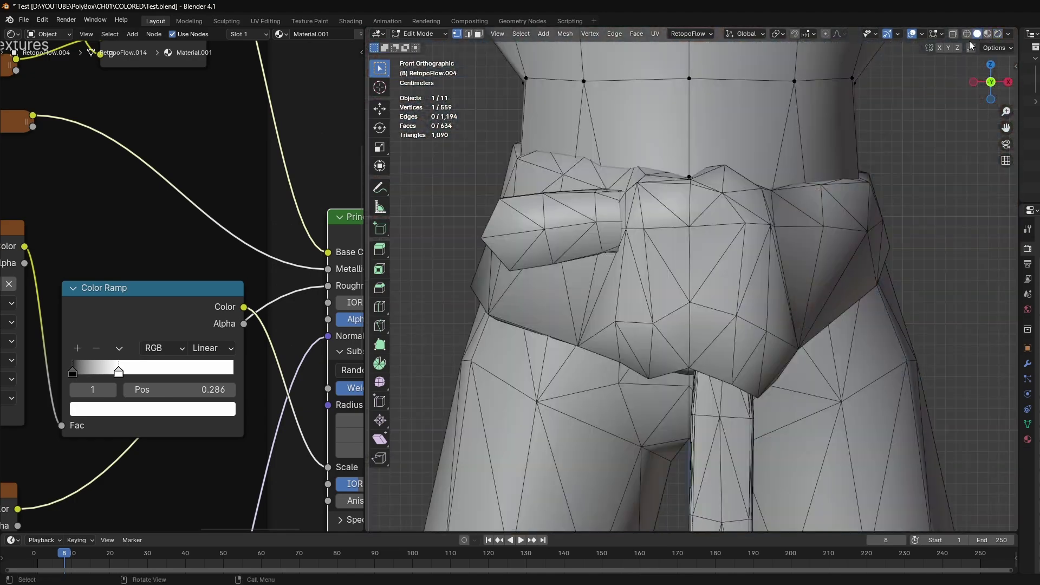
key("Tab")
left_click(987, 35)
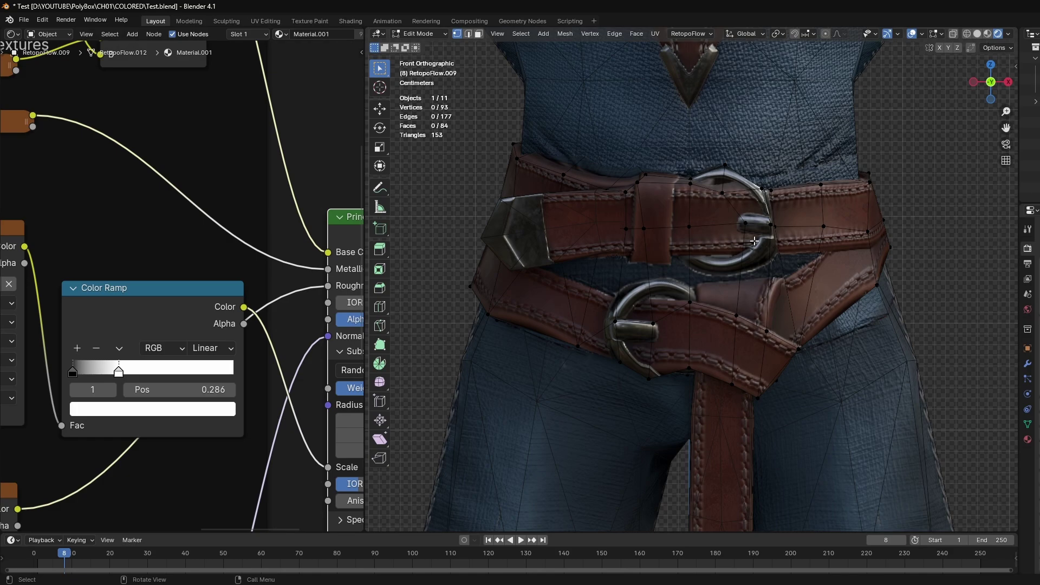
left_click_drag(364, 210, 198, 210)
scroll(626, 239, "down", 2)
middle_click_drag(626, 239, 608, 329, "shift")
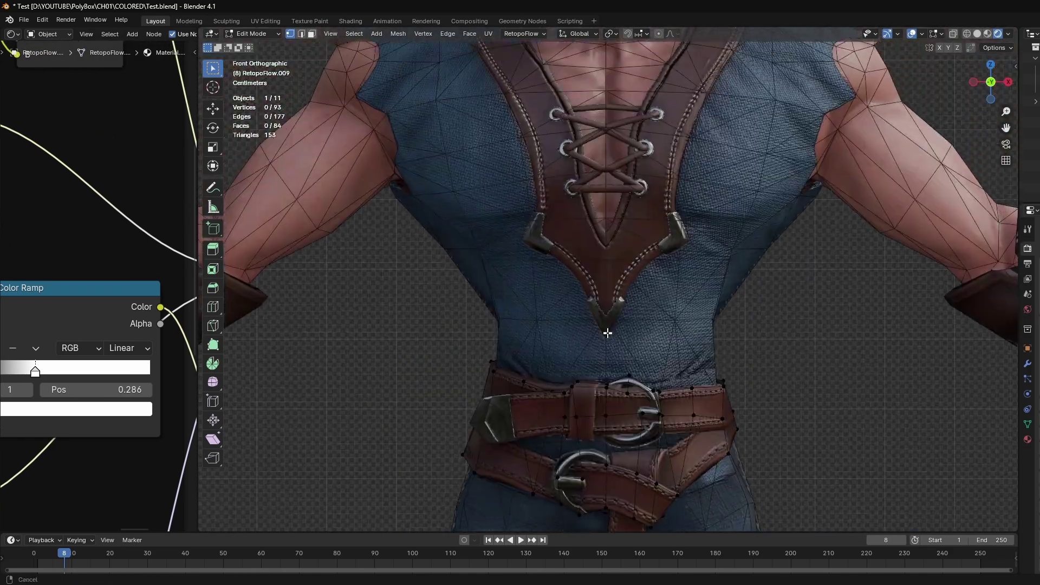
key("Tab")
scroll(683, 277, "up", 2)
key("Tab")
scroll(682, 277, "down", 2)
mouse_move(656, 302)
middle_mouse_down("shift")
mouse_move(657, 163)
mouse_move(558, 258)
mouse_move(643, 132)
middle_mouse_up("shift")
scroll(557, 259, "down", 2)
scroll(759, 218, "down", 2)
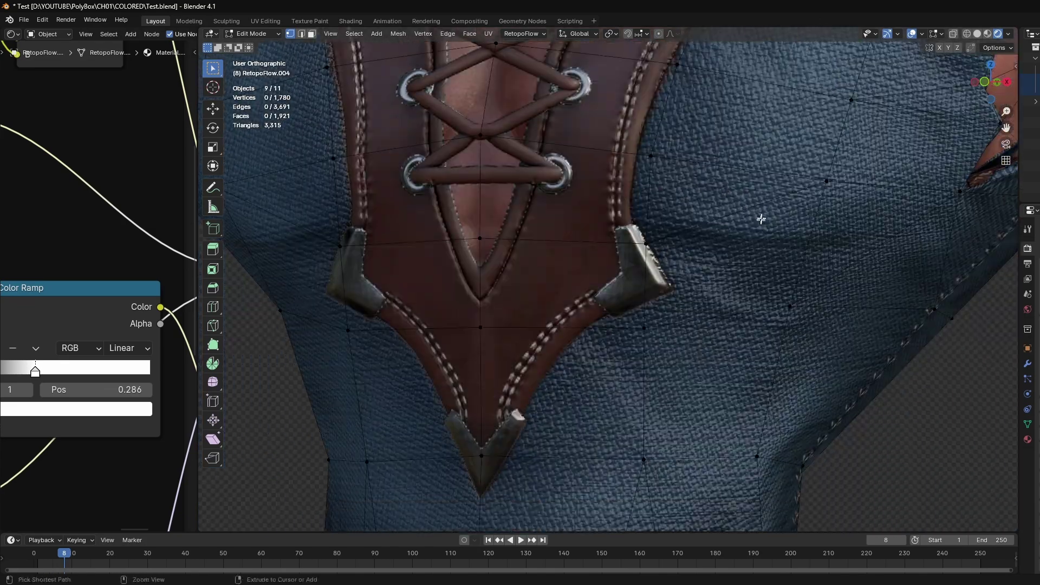
mouse_move(759, 219)
middle_mouse_down()
mouse_move(623, 415)
mouse_move(673, 255)
middle_mouse_up()
mouse_move(592, 464)
middle_mouse_down()
mouse_move(616, 274)
mouse_move(627, 322)
mouse_move(731, 425)
middle_mouse_up()
scroll(731, 425, "up", 2)
mouse_move(622, 267)
middle_mouse_down("shift")
mouse_move(703, 325)
mouse_move(798, 293)
middle_mouse_up("shift")
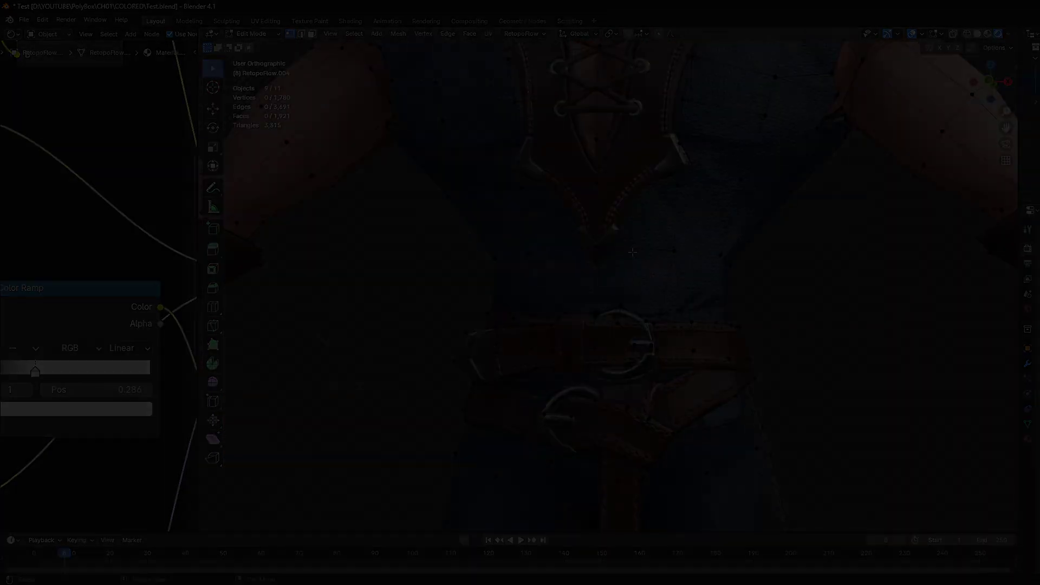